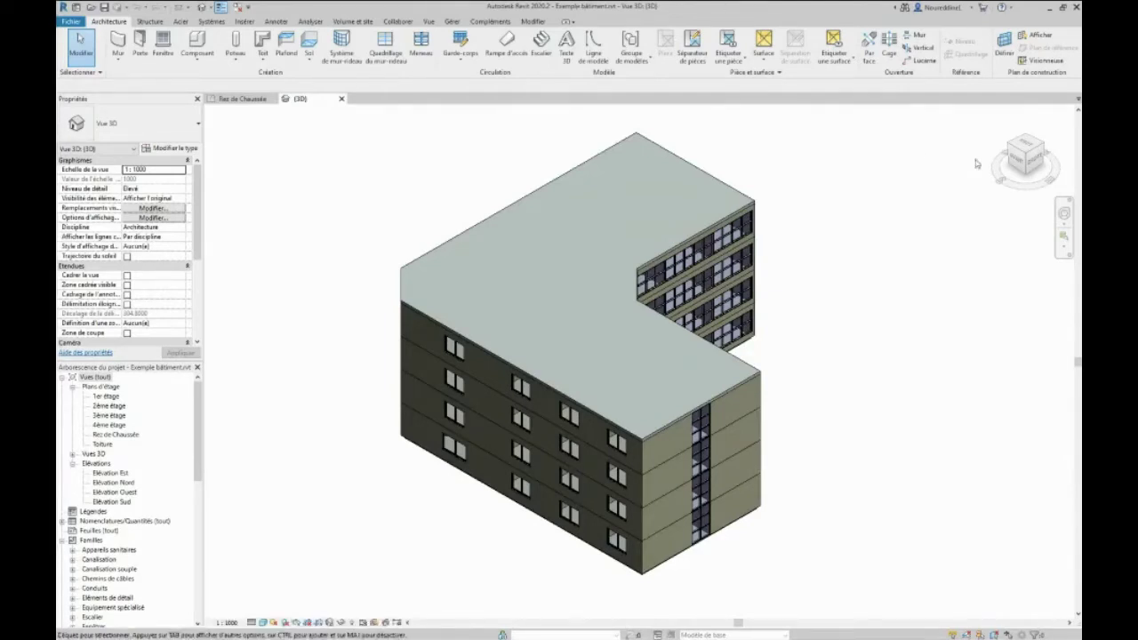
Inspect the properties of a 1er étage end wall in the 3D view, and open the Rez de Chaussée floor plan.
left_click_drag(1031, 158, 874, 173)
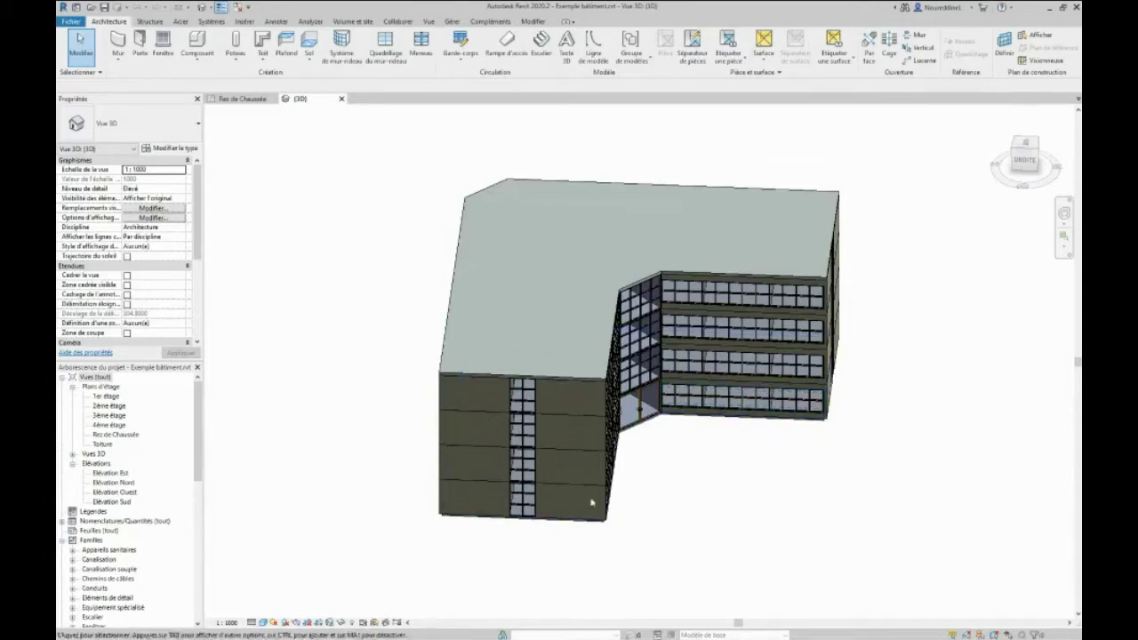
left_click(571, 457)
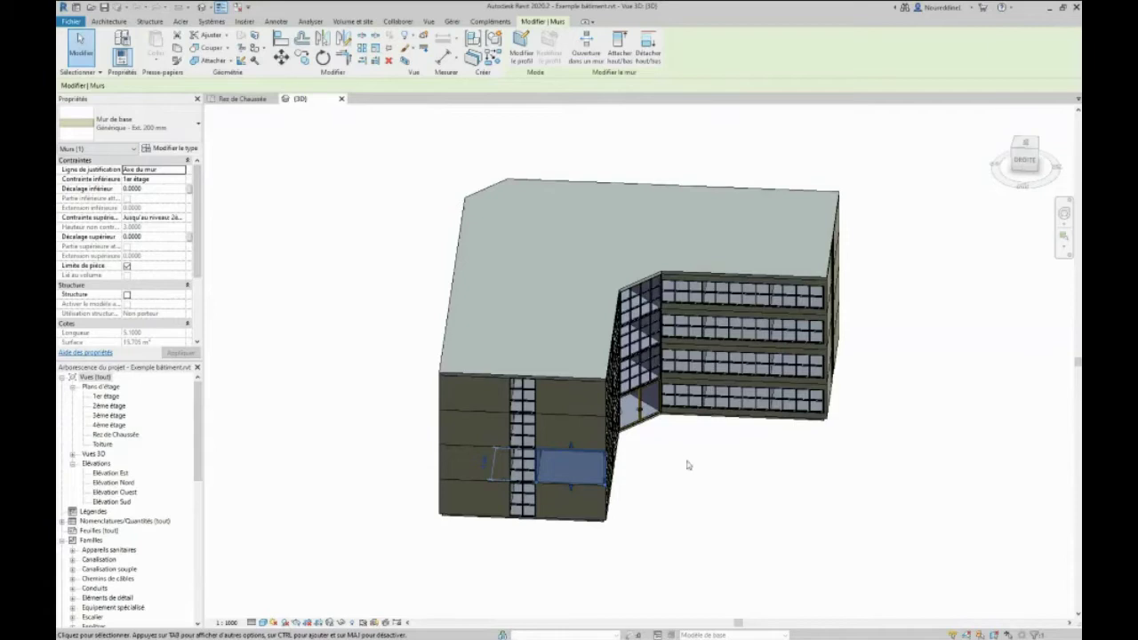
left_click(247, 101)
scroll(618, 404, "up", 4)
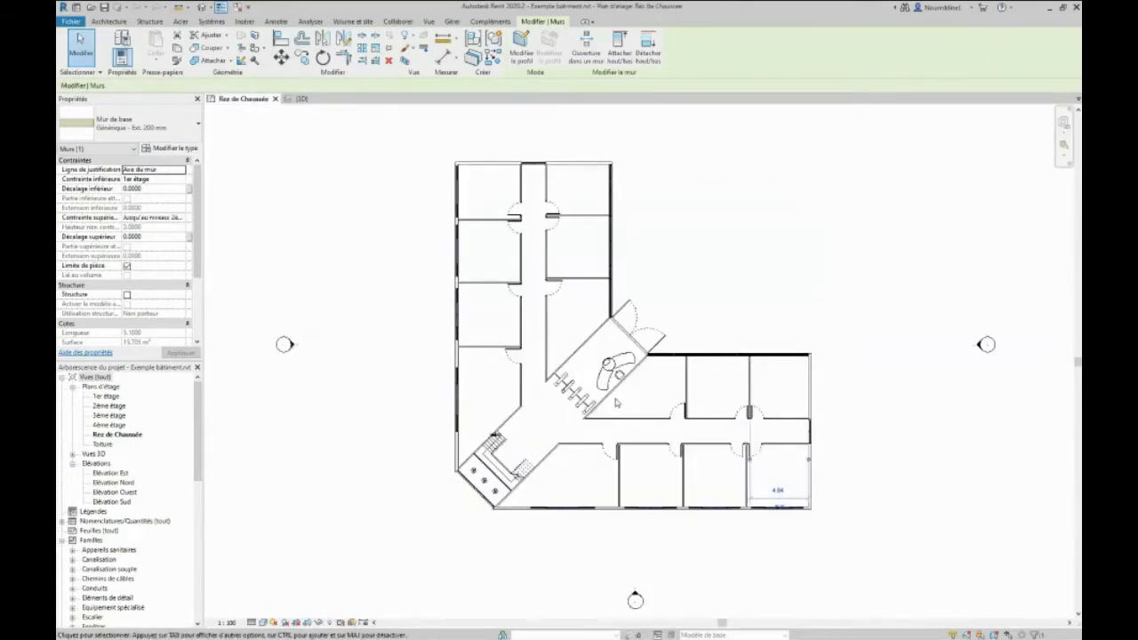
Inspect the properties of the office door nearest the staircase in the vertical wing, and clear the selection.
scroll(618, 404, "up", 2)
left_click(422, 322)
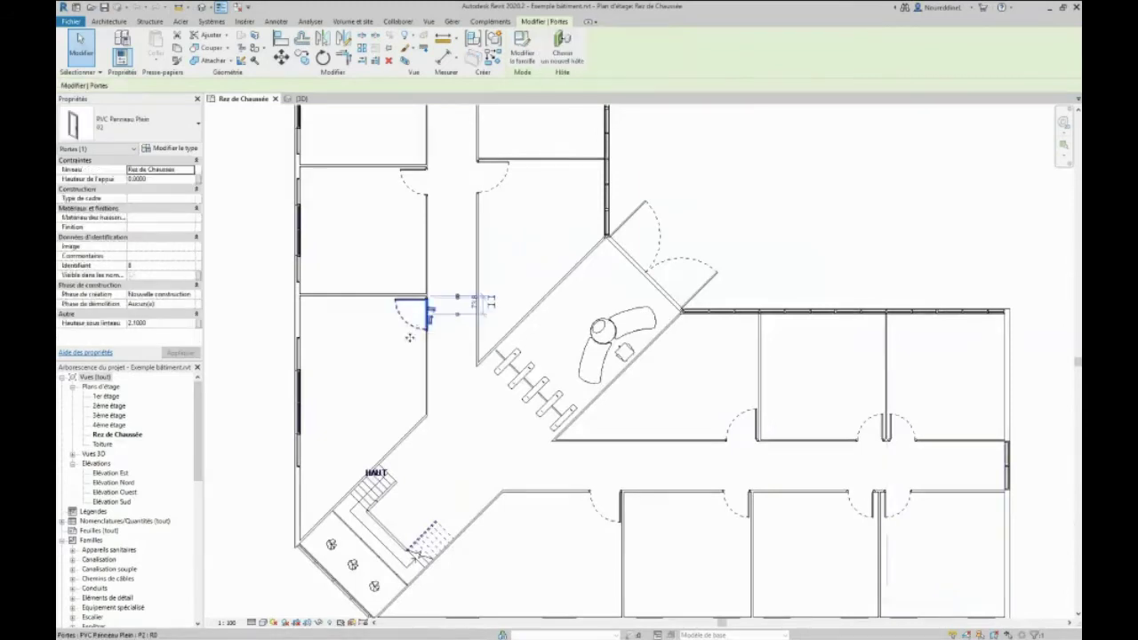
scroll(440, 320, "up", 3)
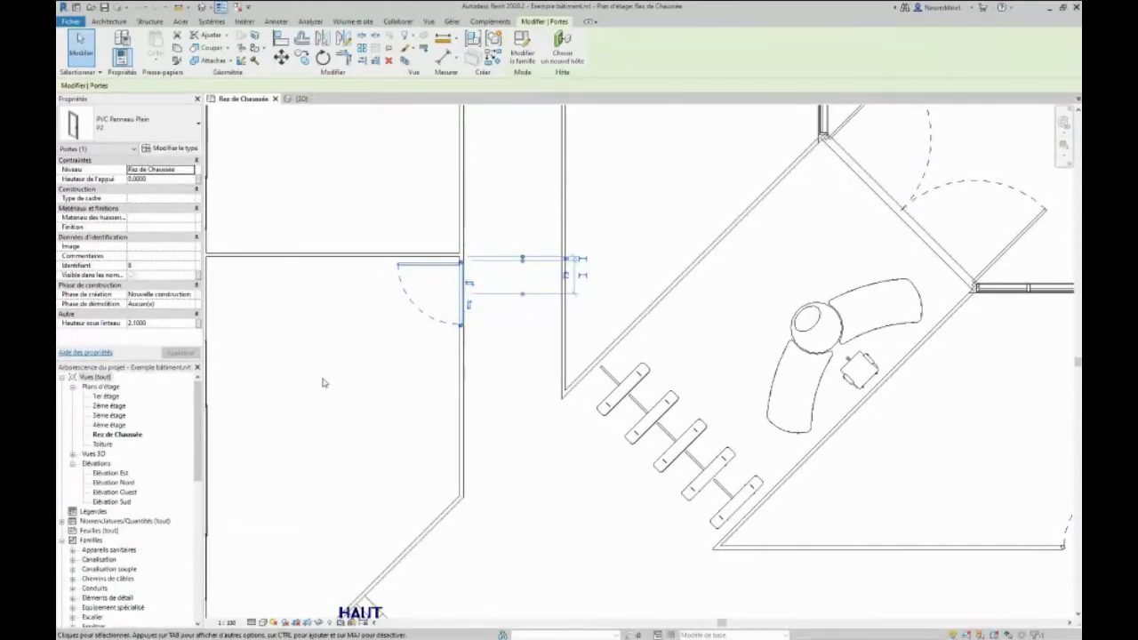
scroll(323, 382, "down", 2)
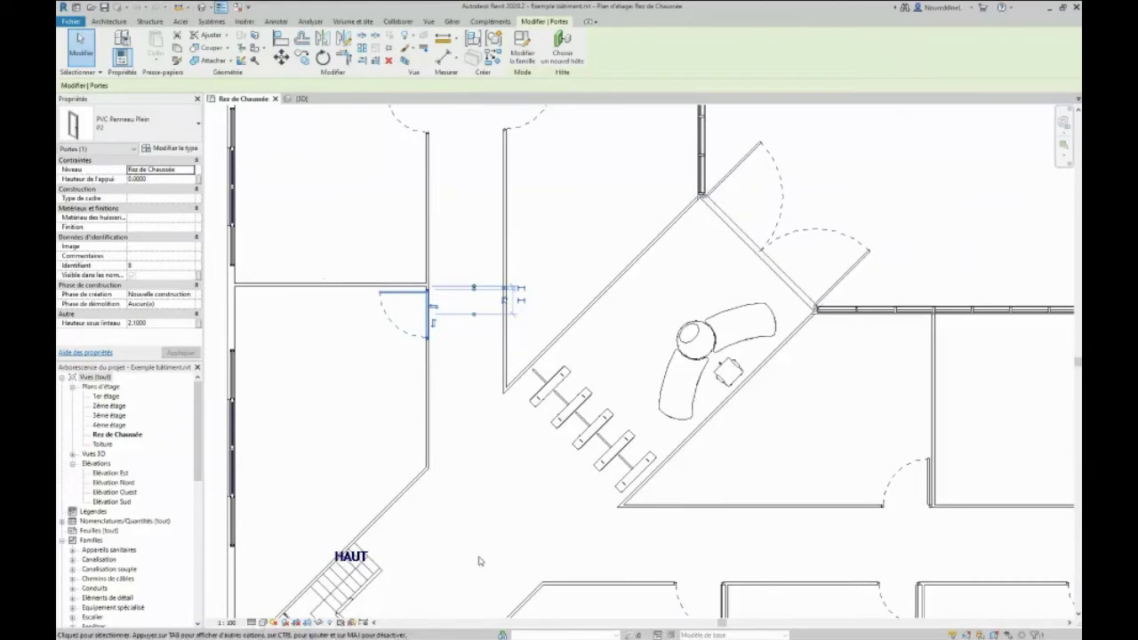
left_click(596, 232)
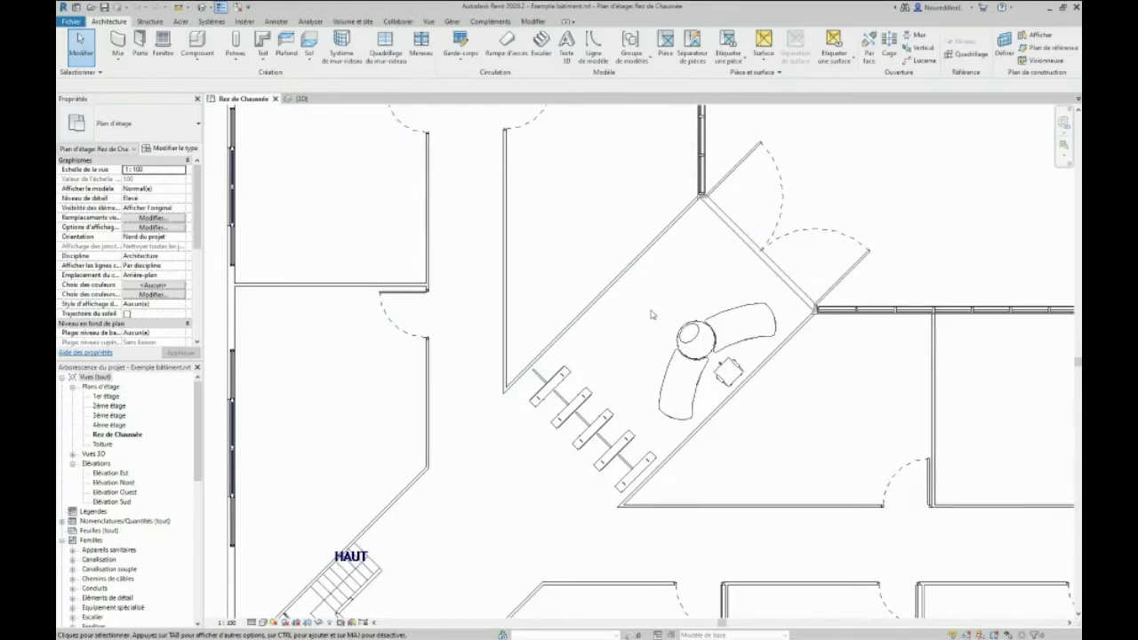
Inspect the properties of the first door on the upper side of the horizontal wing's corridor, and clear the selection.
scroll(652, 314, "down", 2)
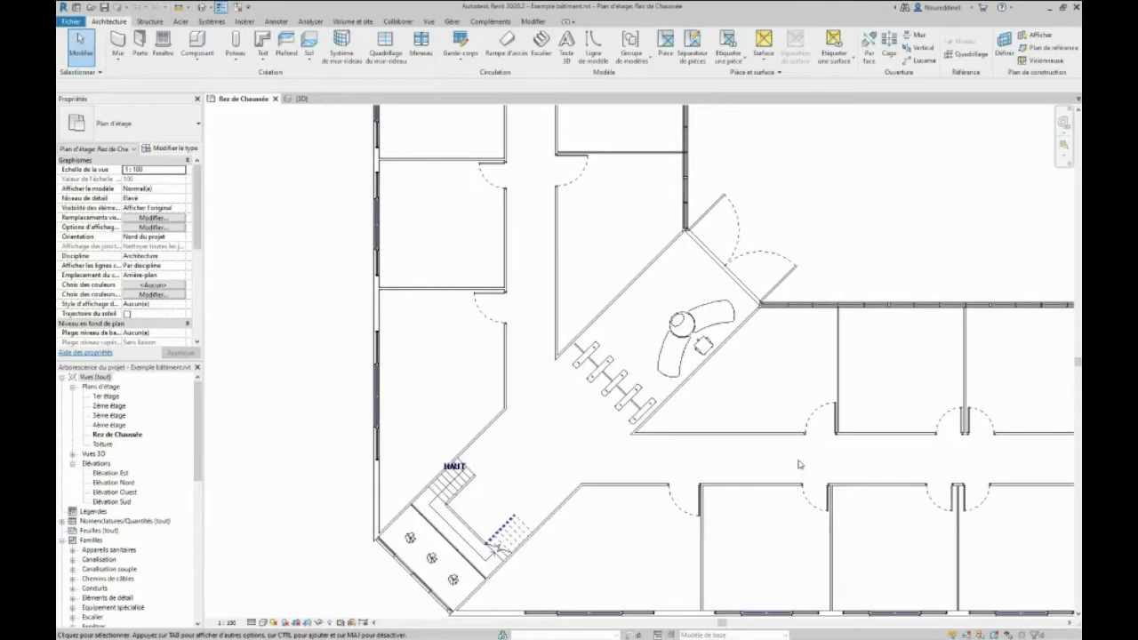
middle_click_drag(833, 461, 624, 408)
scroll(624, 407, "up", 3)
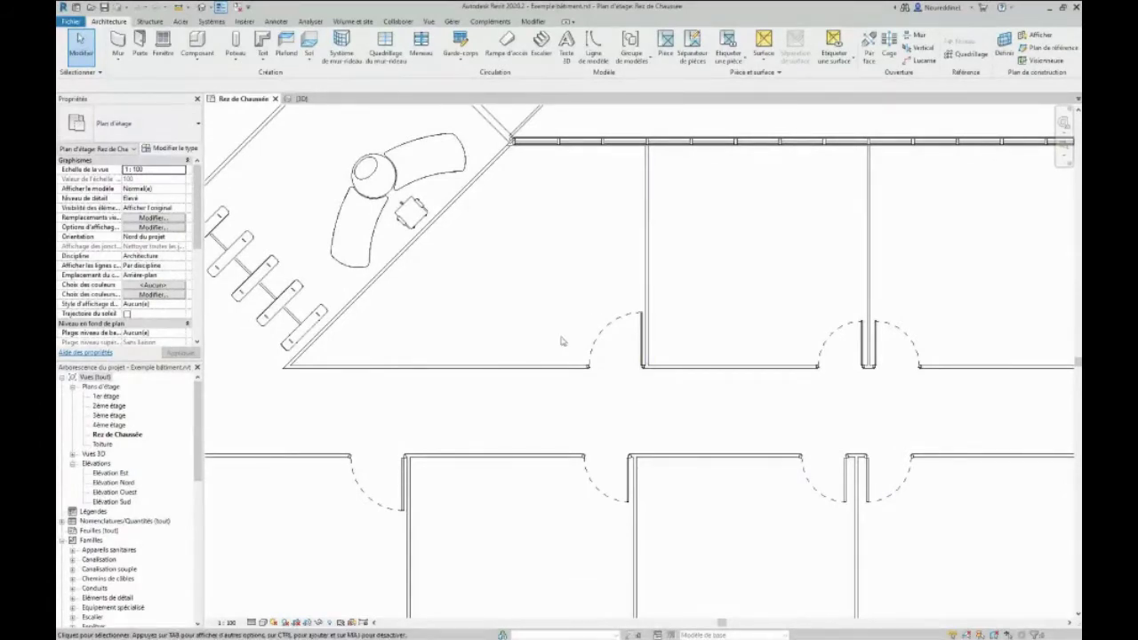
scroll(591, 397, "up", 3)
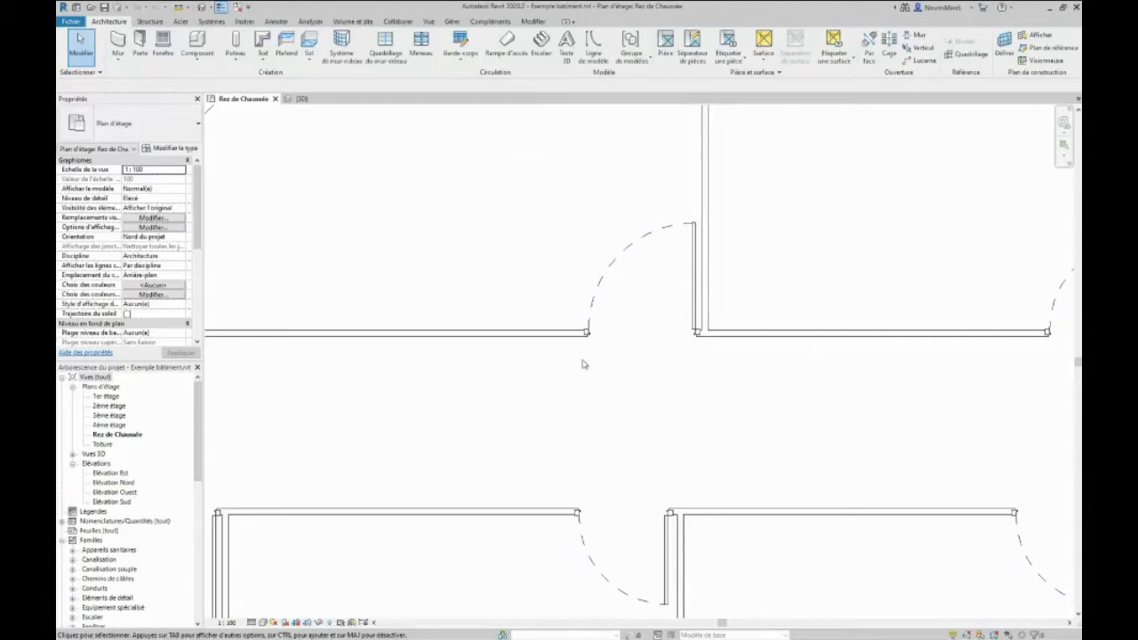
left_click(613, 263)
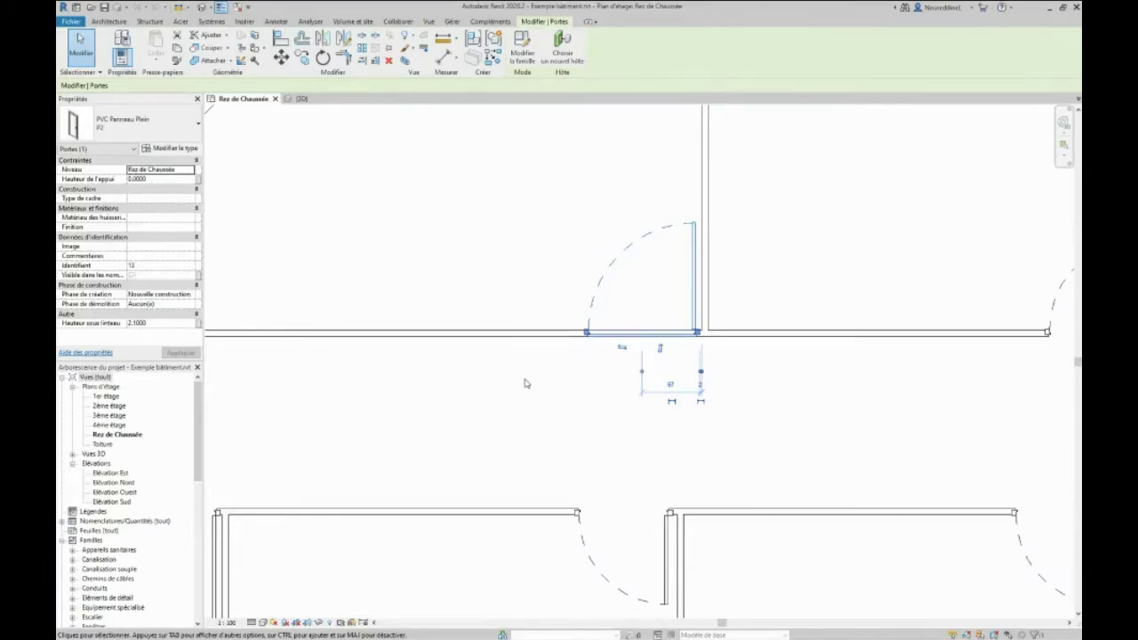
key("Escape")
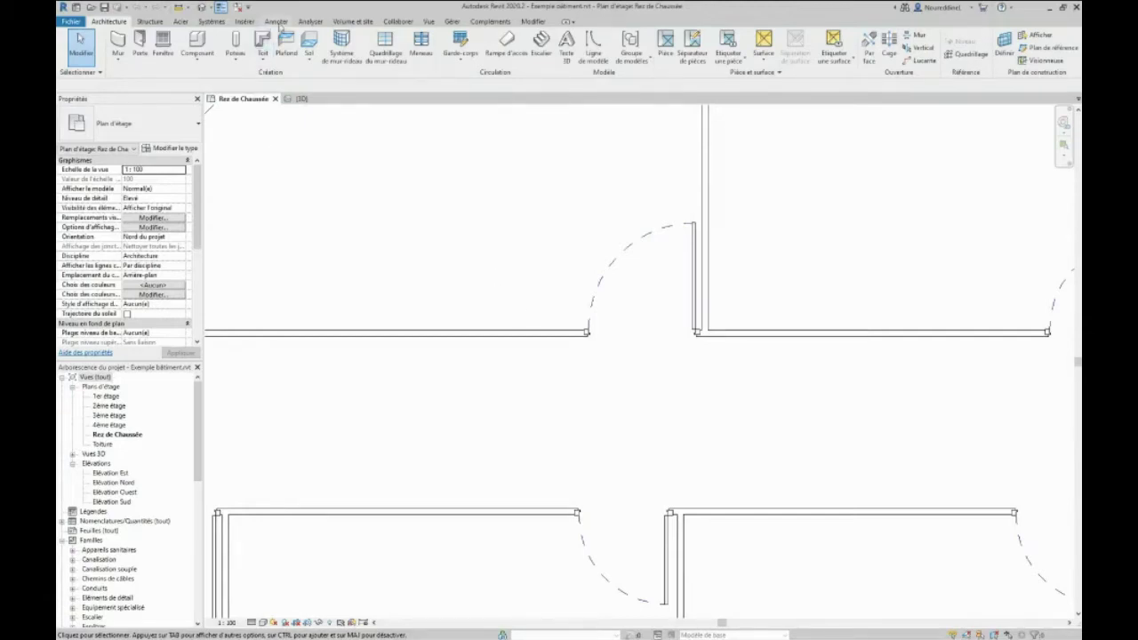
left_click(276, 21)
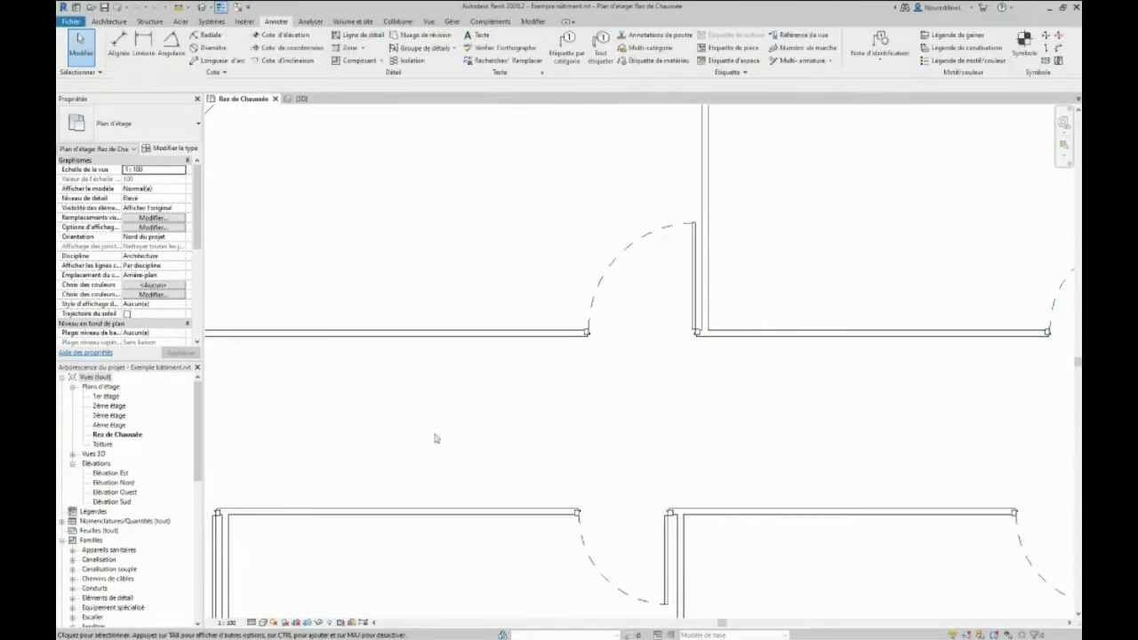
left_click(115, 23)
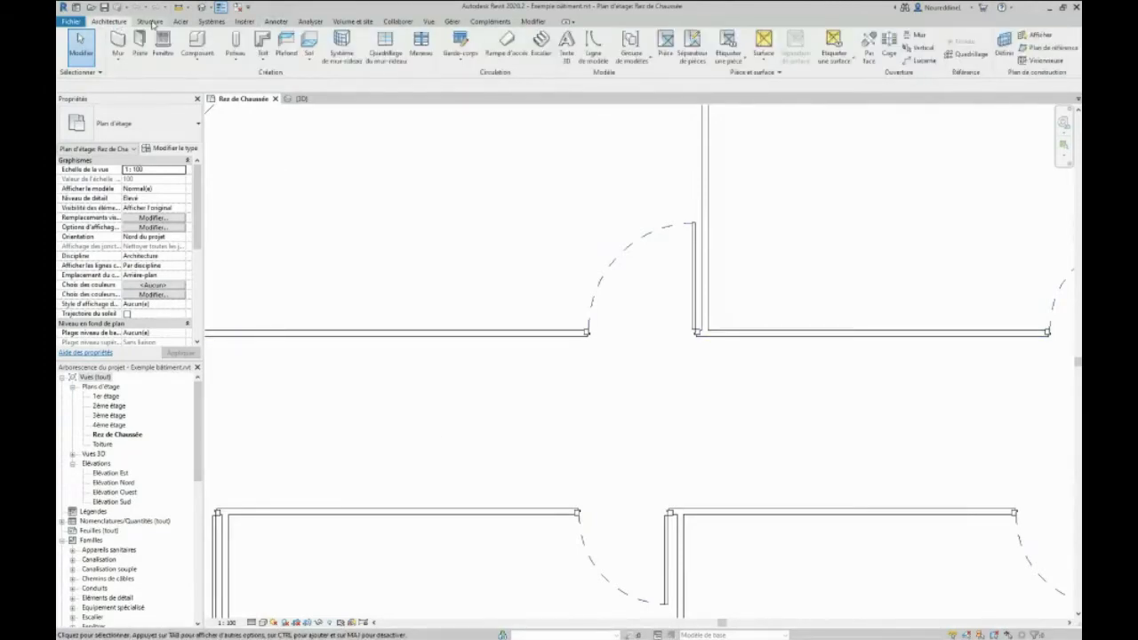
left_click(149, 22)
left_click(181, 21)
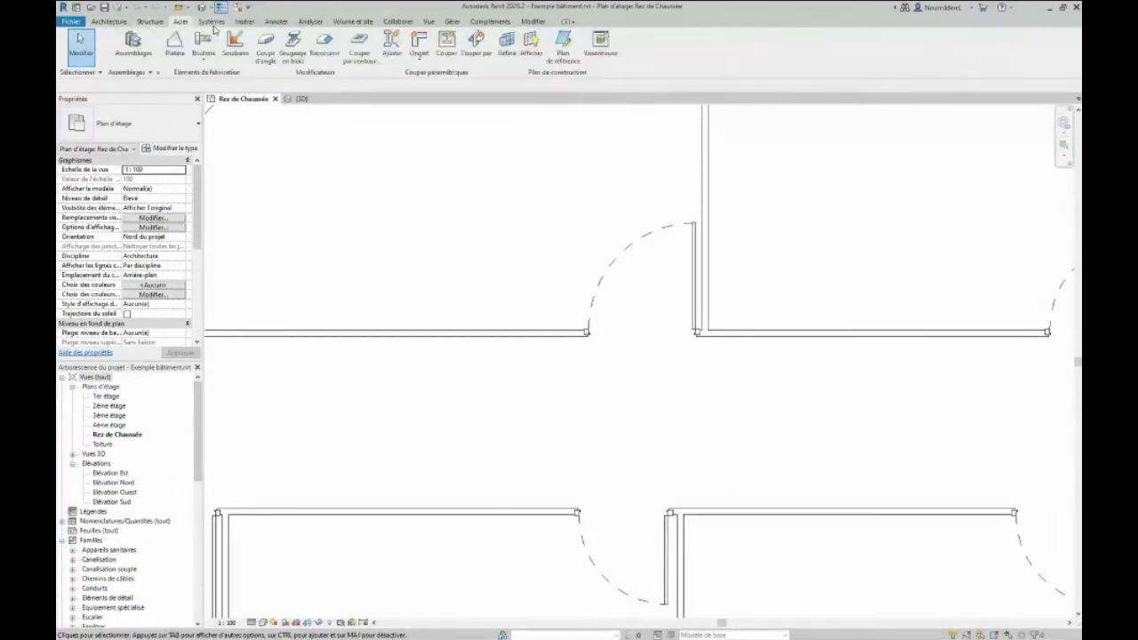
left_click(214, 25)
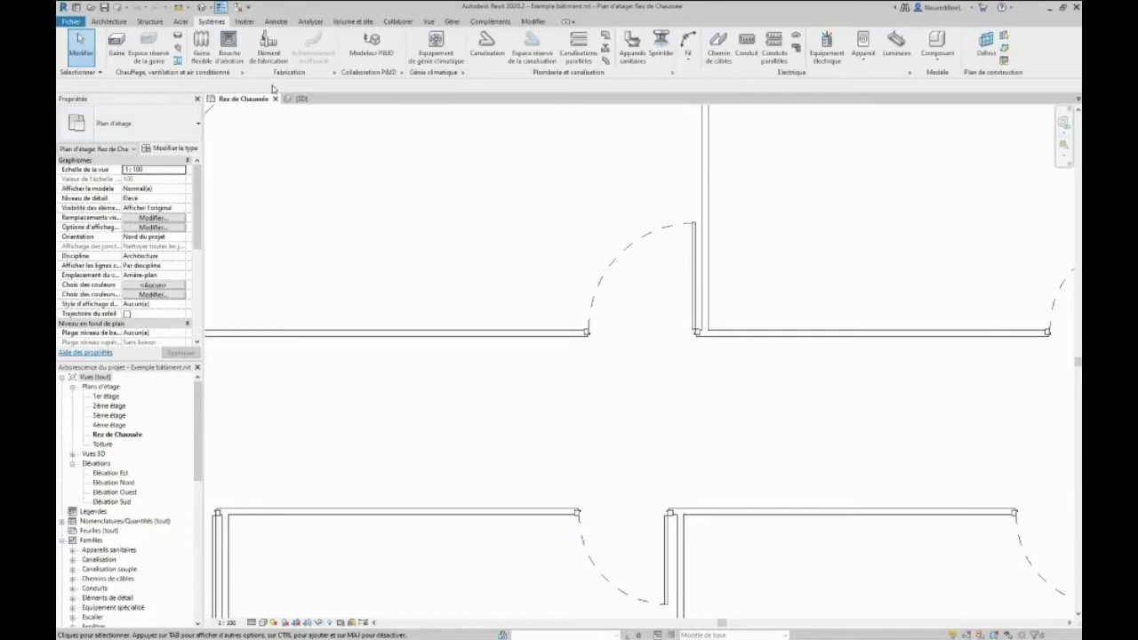
Start the tag-by-category command on the ground-floor plan, with horizontal orientation and an attached-end leader.
left_click(277, 24)
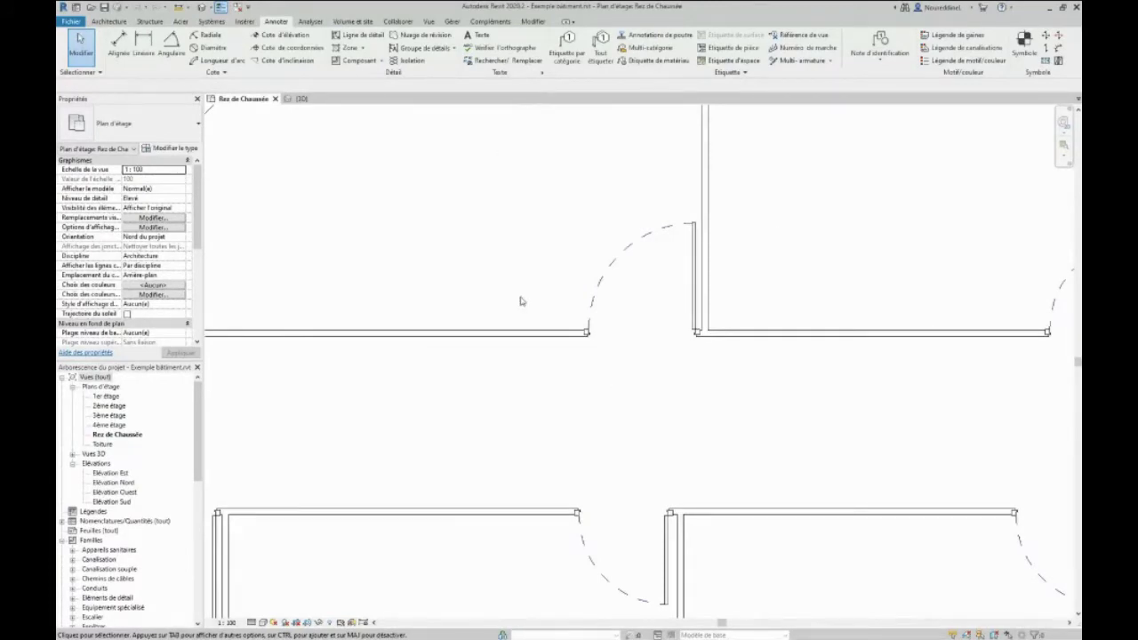
scroll(513, 278, "down", 1)
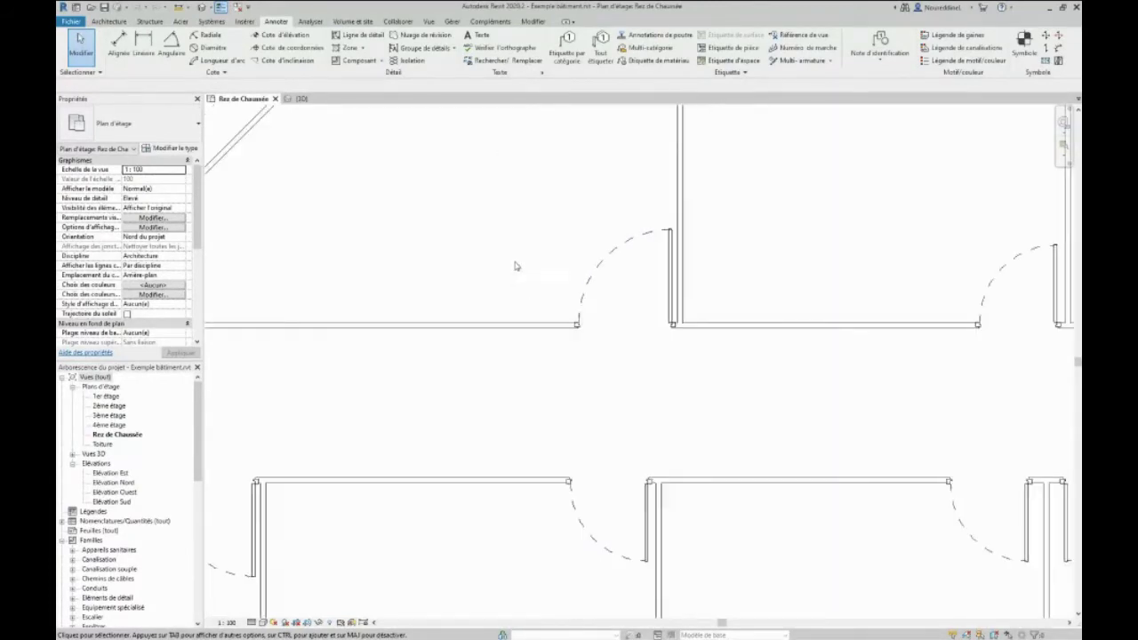
left_click(562, 62)
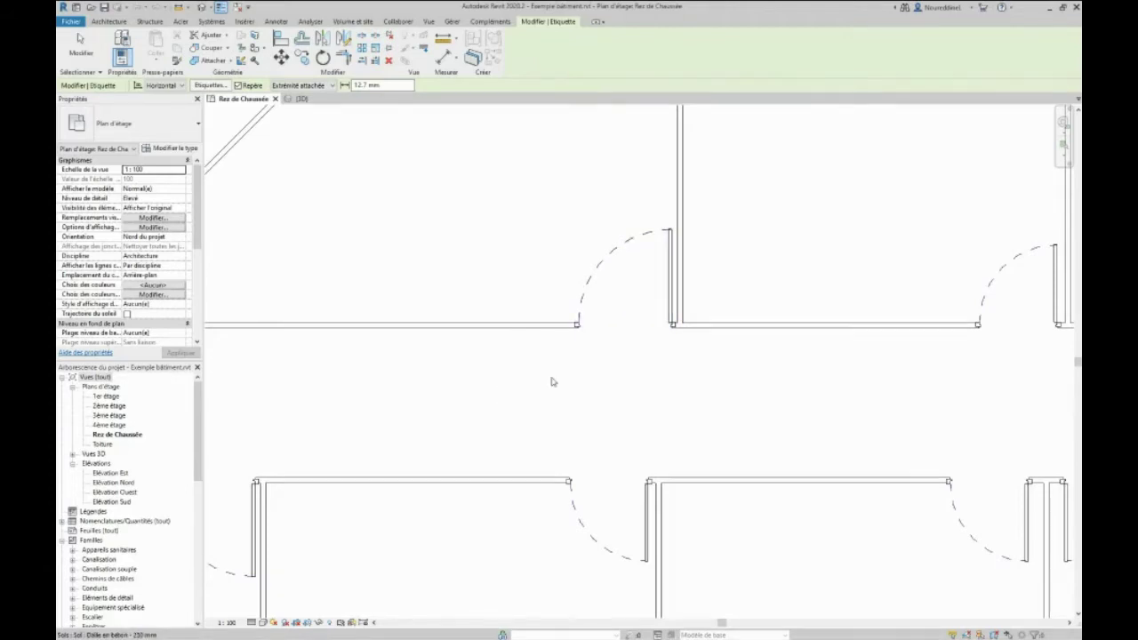
scroll(561, 384, "down", 3)
scroll(921, 395, "up", 2)
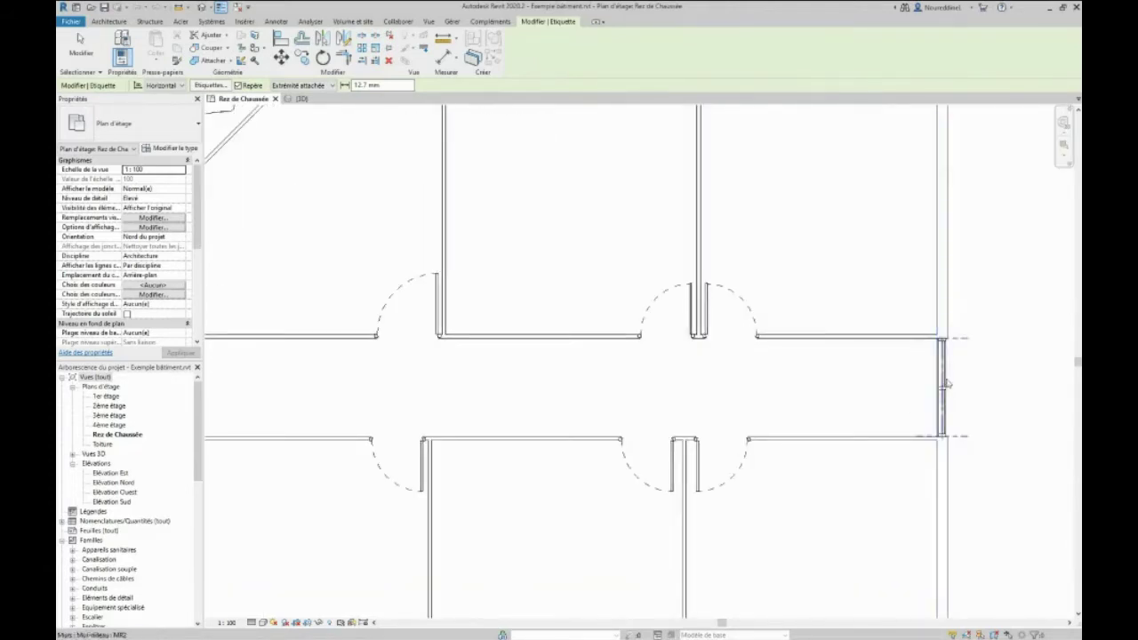
scroll(862, 328, "down", 2)
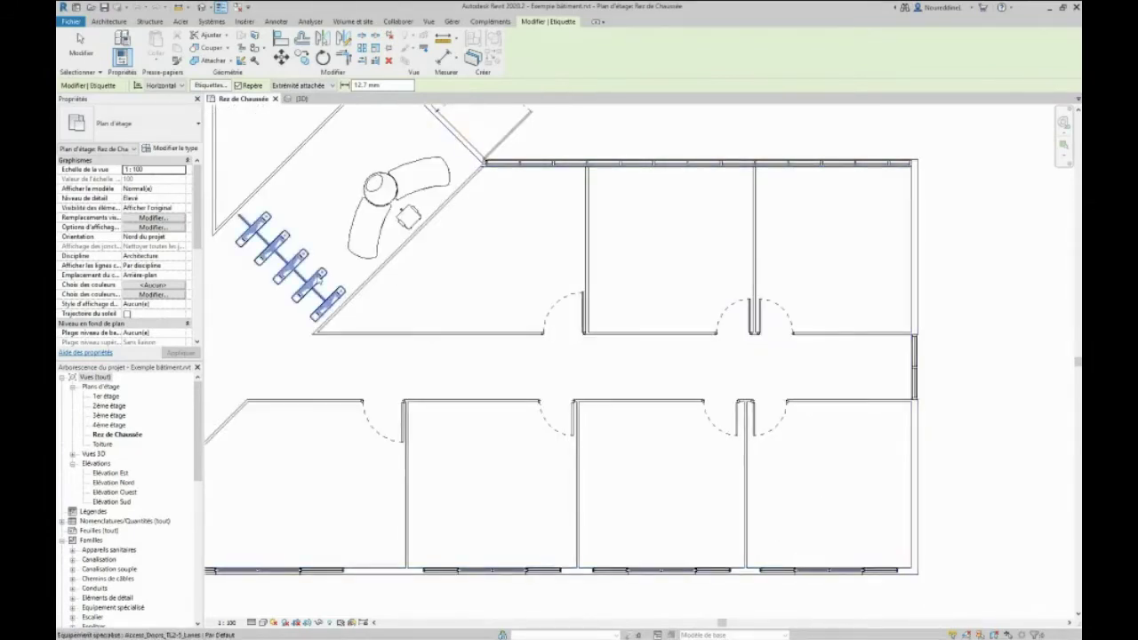
scroll(349, 223, "down", 2)
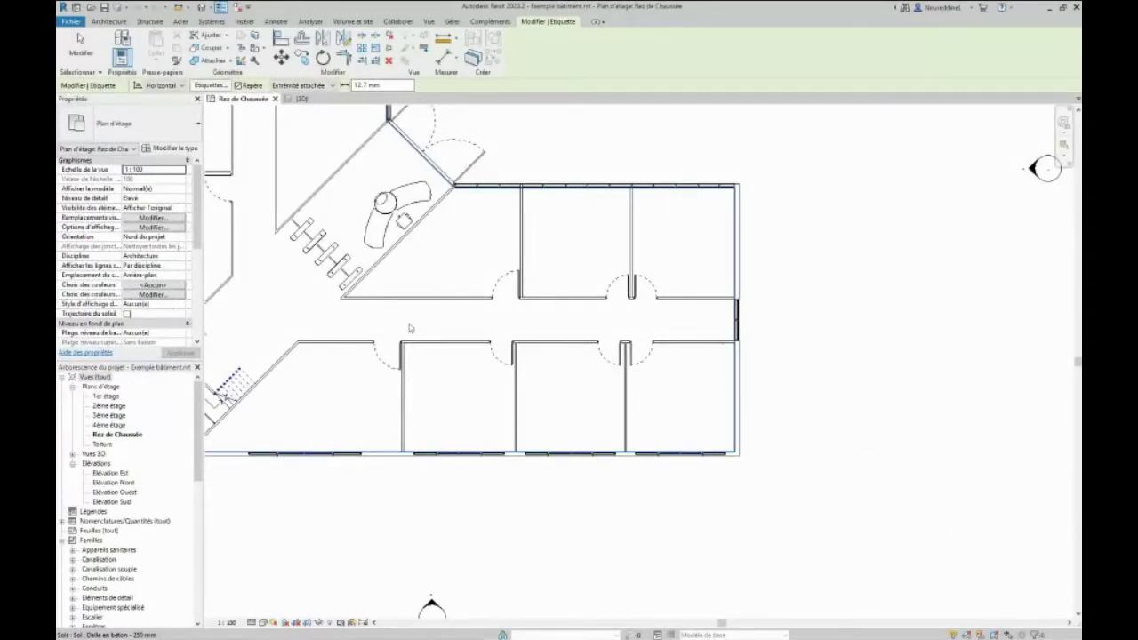
scroll(503, 336, "down", 1)
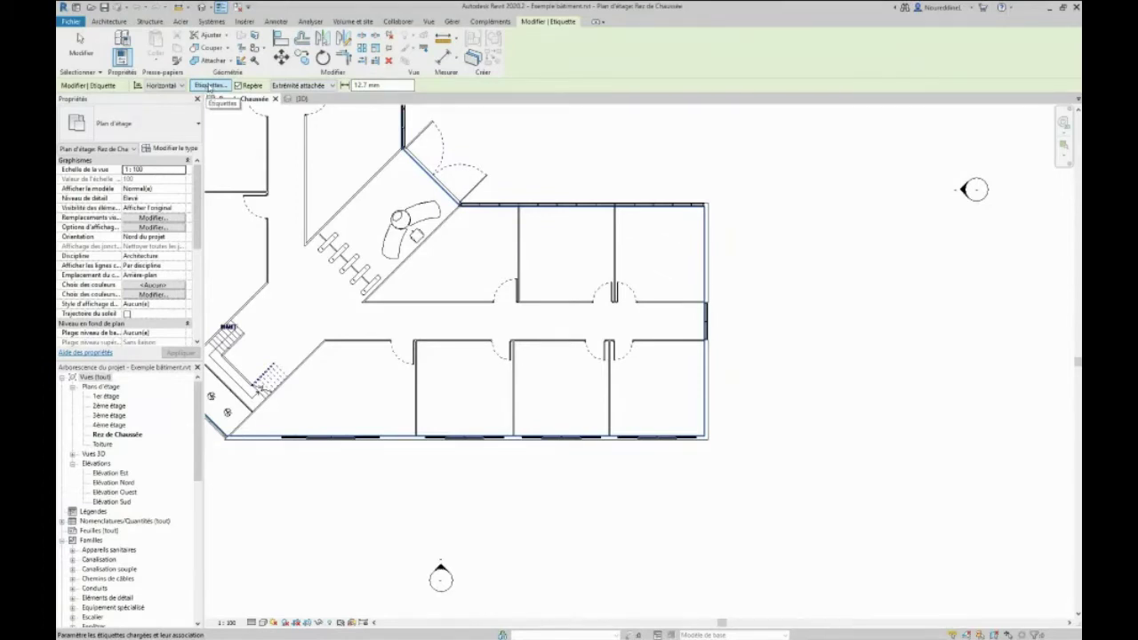
Review which tag families are loaded for each category, such as doors, rooms, windows and walls, and accept the settings.
left_click(211, 85)
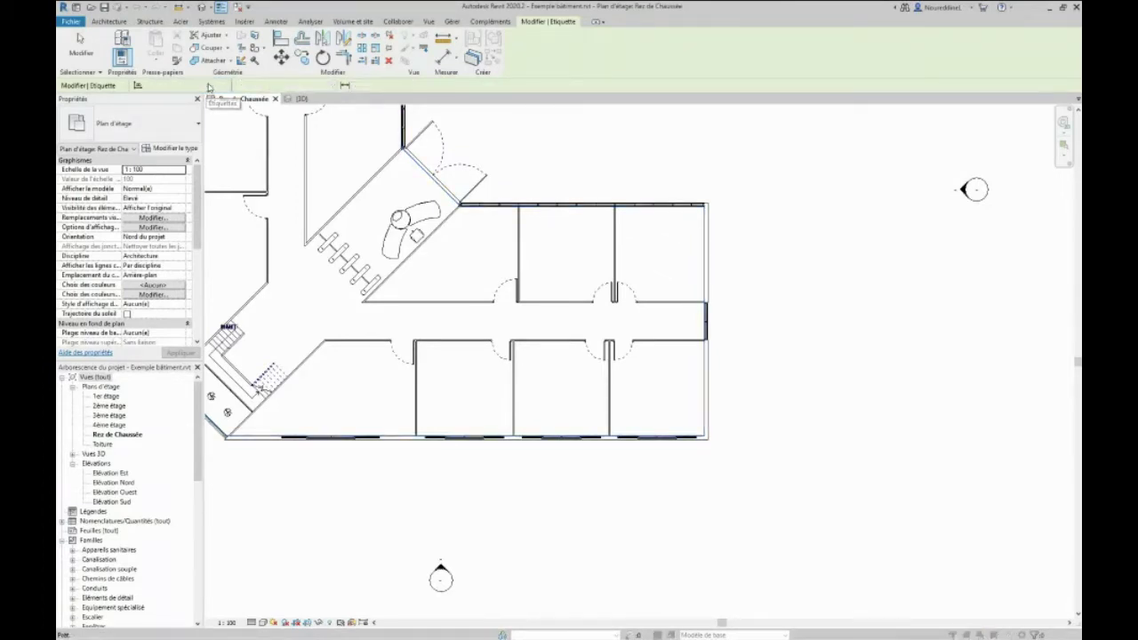
left_click_drag(458, 124, 458, 115)
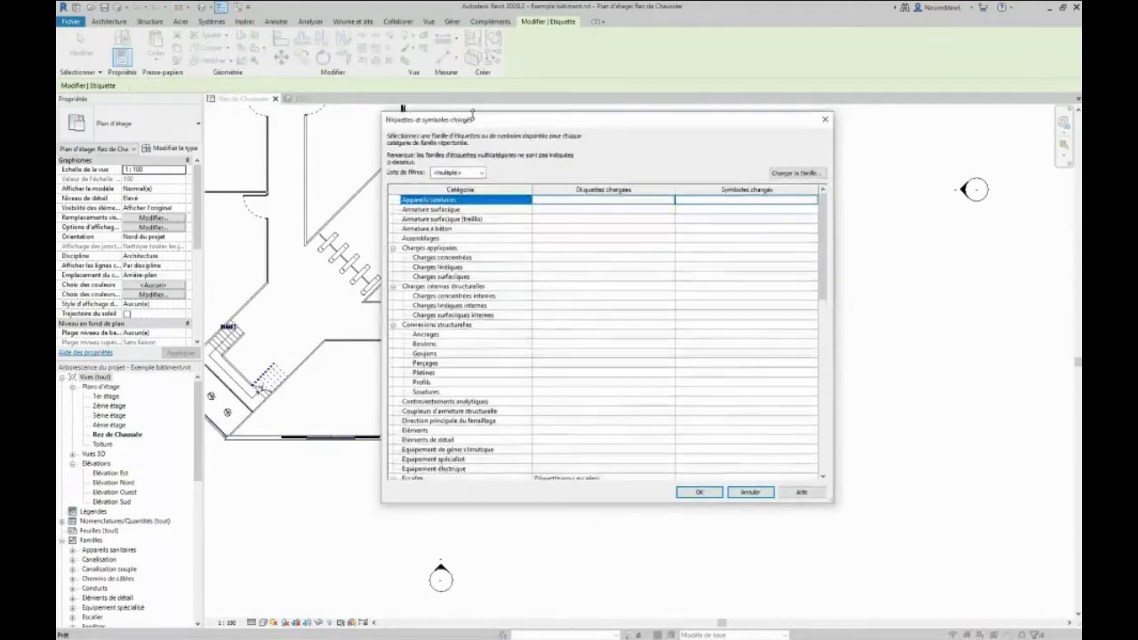
scroll(459, 275, "down", 5)
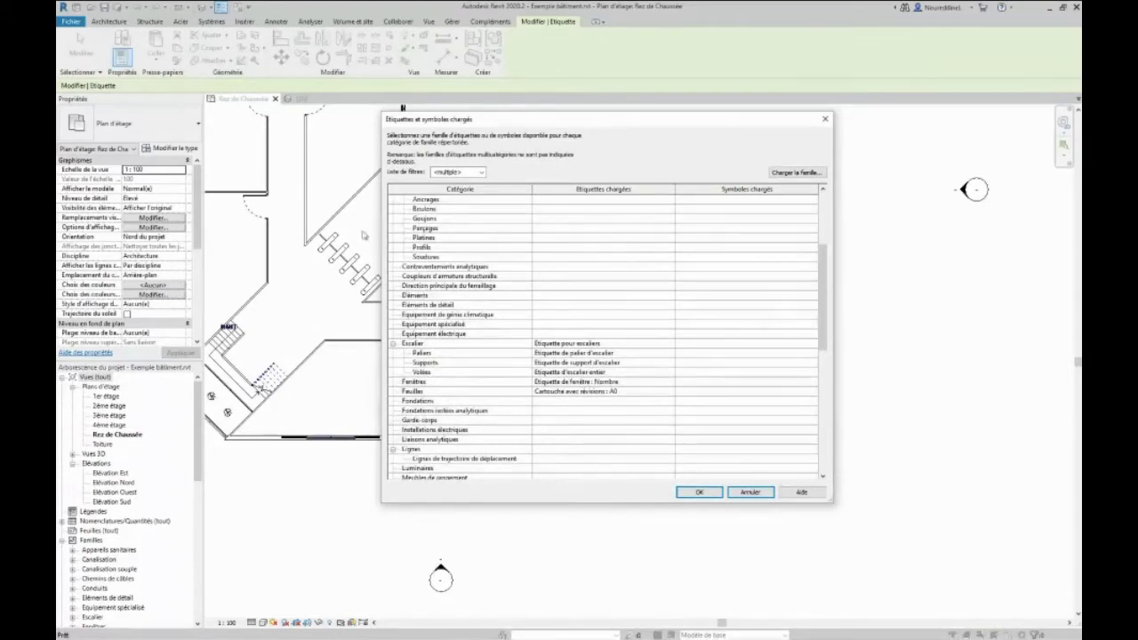
scroll(463, 349, "up", 5)
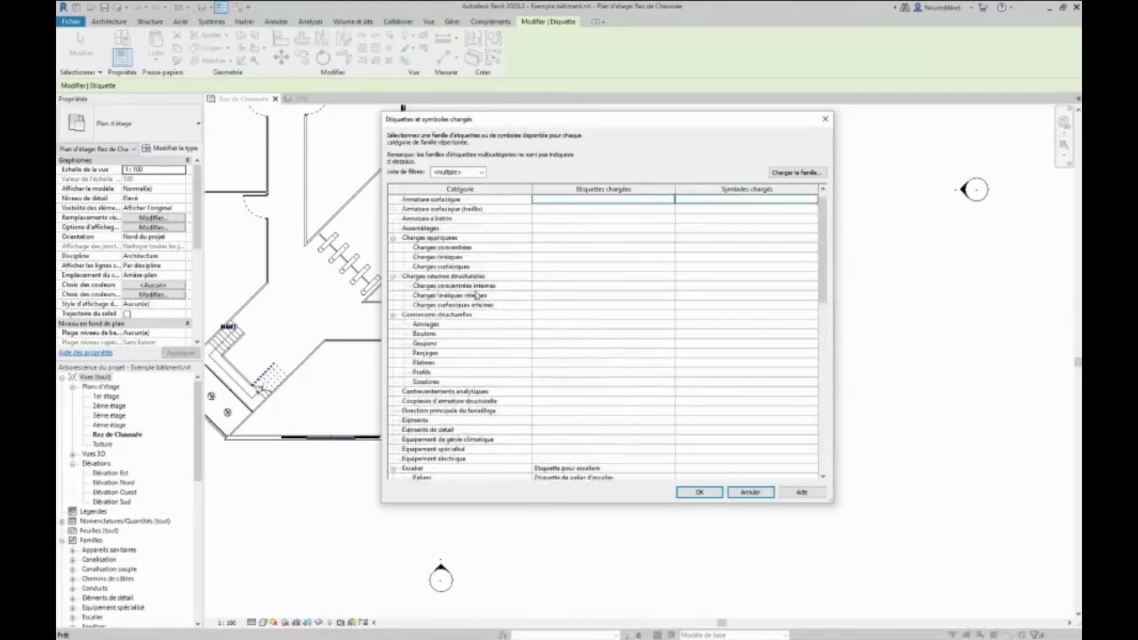
scroll(477, 295, "up", 1)
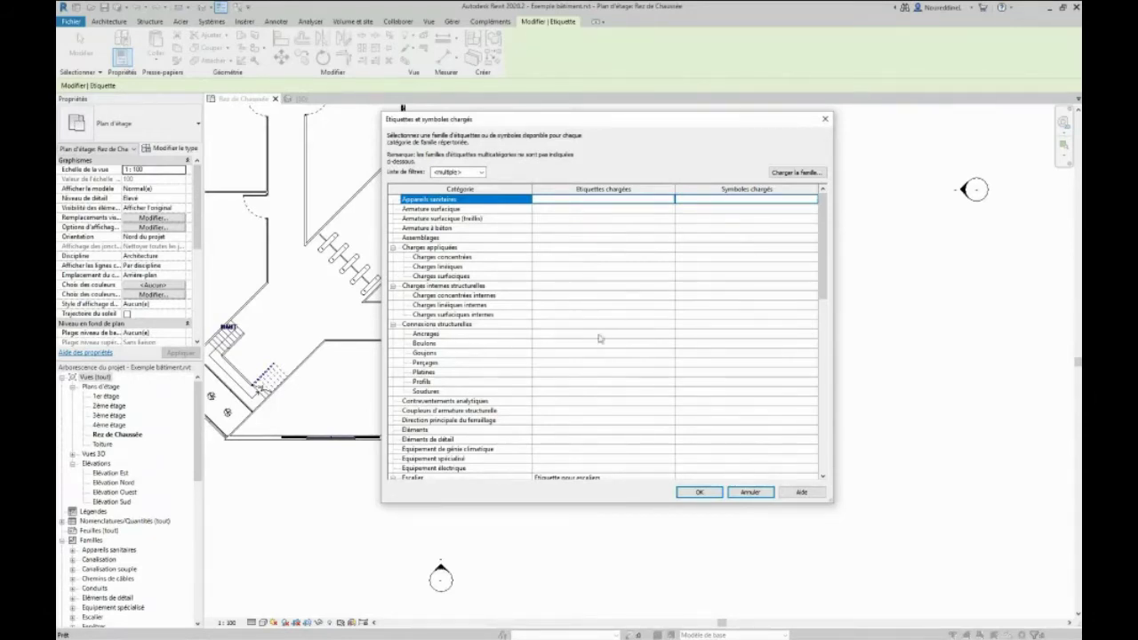
scroll(607, 353, "down", 6)
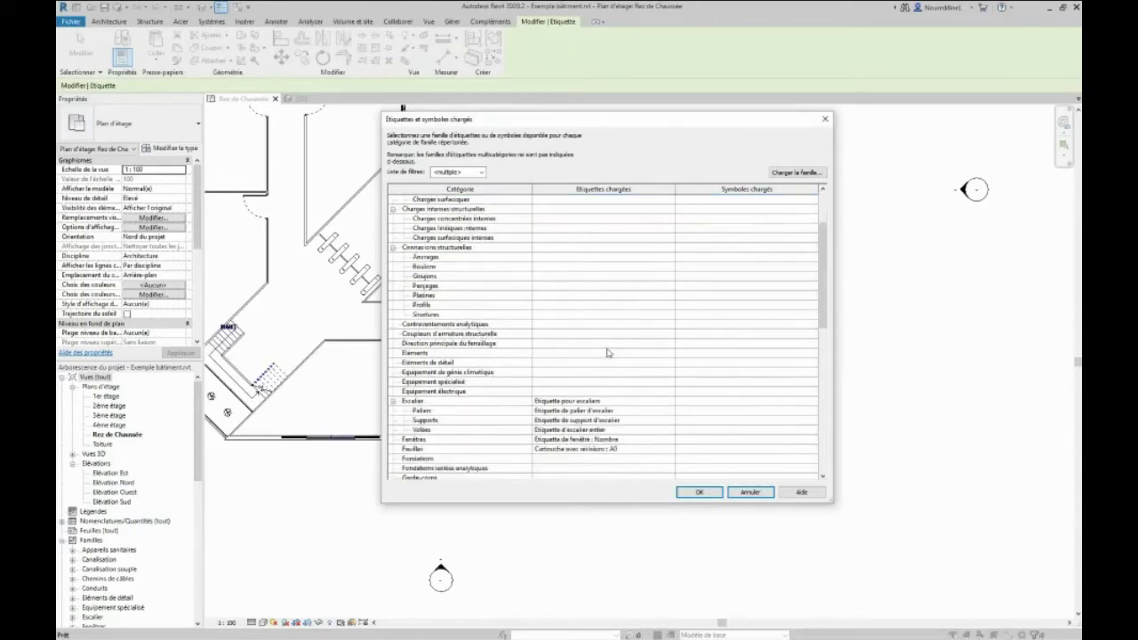
scroll(629, 350, "down", 6)
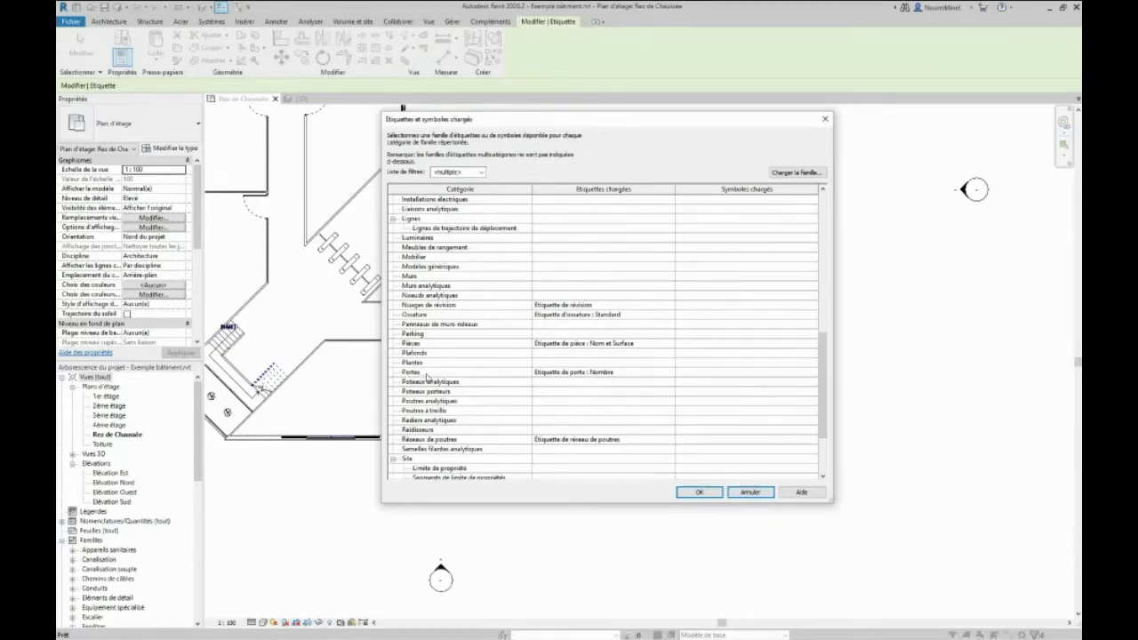
scroll(425, 369, "up", 2)
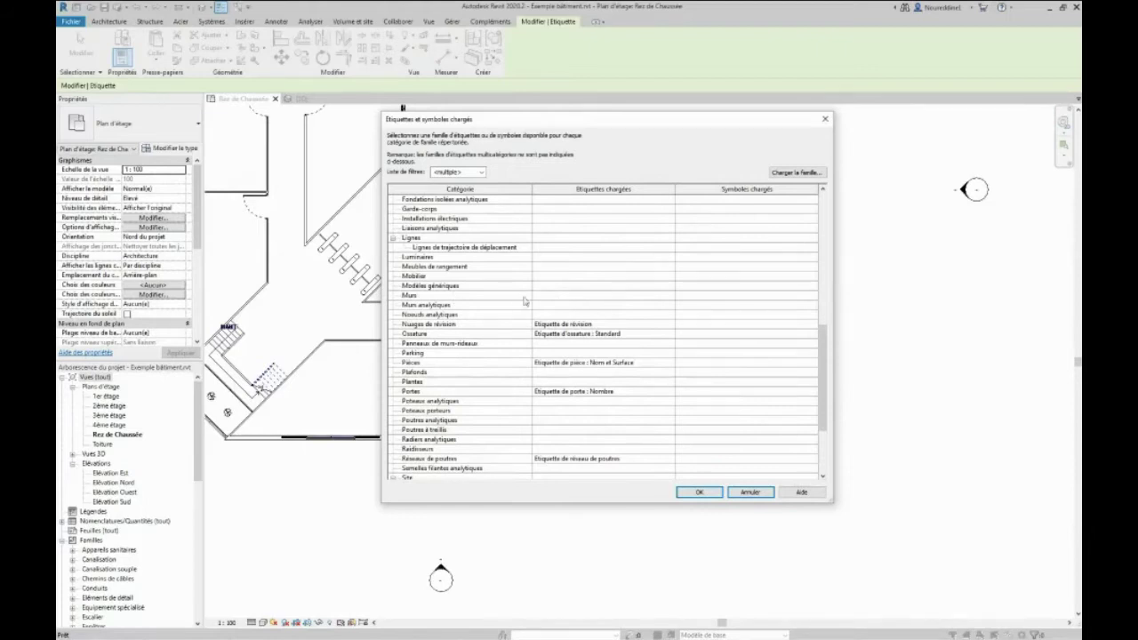
left_click(699, 491)
Try to tag the curtain wall at the outer end of the horizontal wing's corridor, and agree to load a wall tag family.
scroll(557, 315, "up", 5)
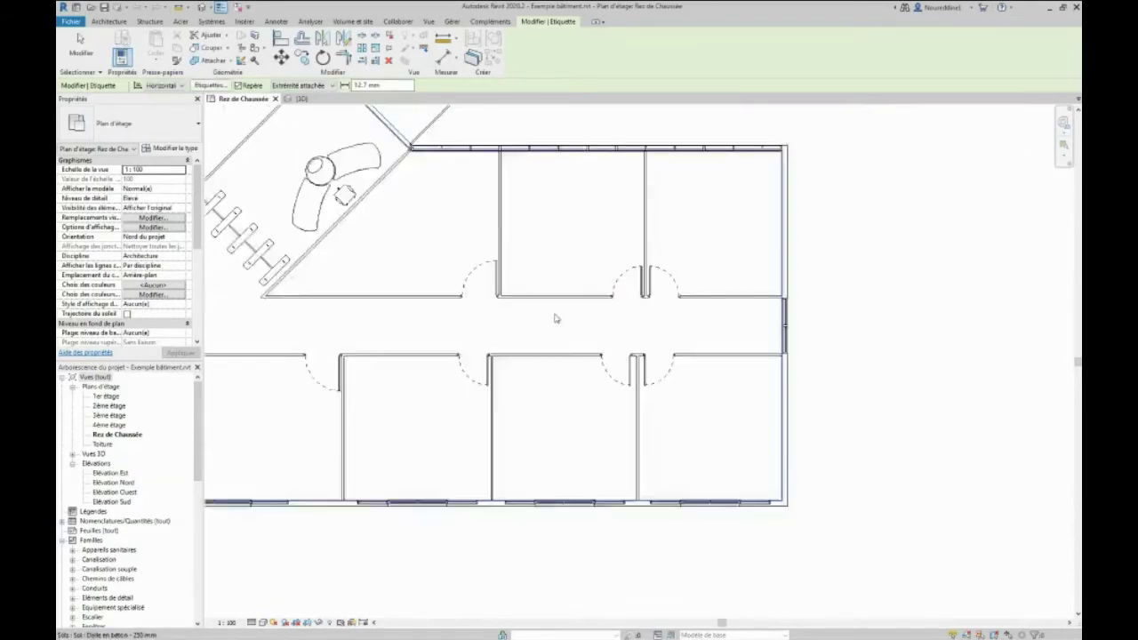
middle_click_drag(556, 320, 505, 368)
scroll(890, 372, "up", 4)
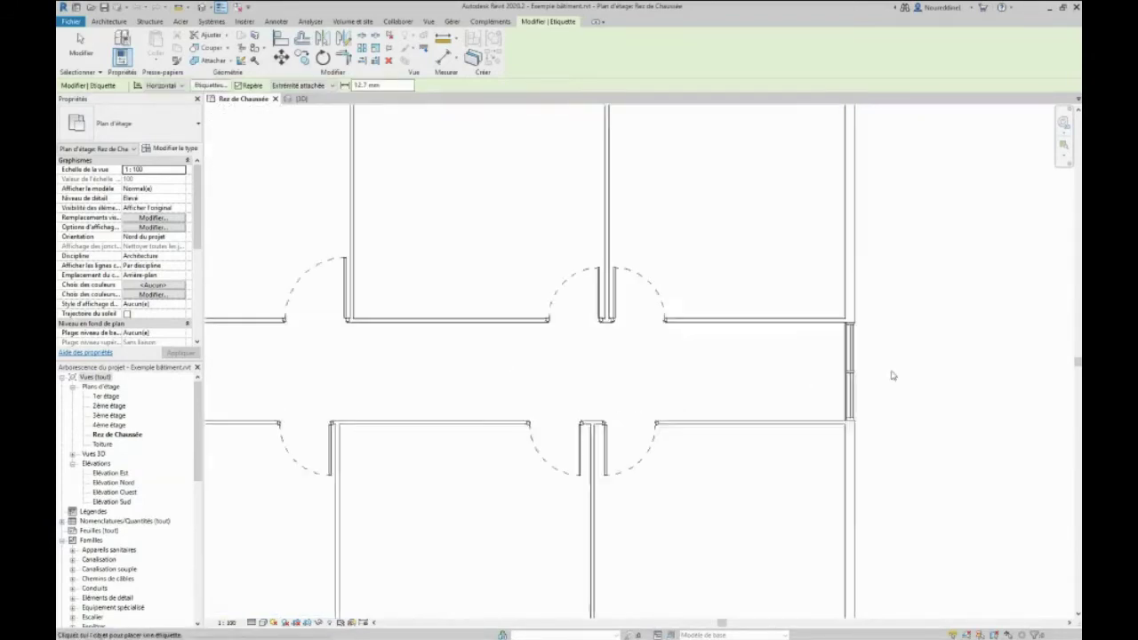
left_click(814, 373)
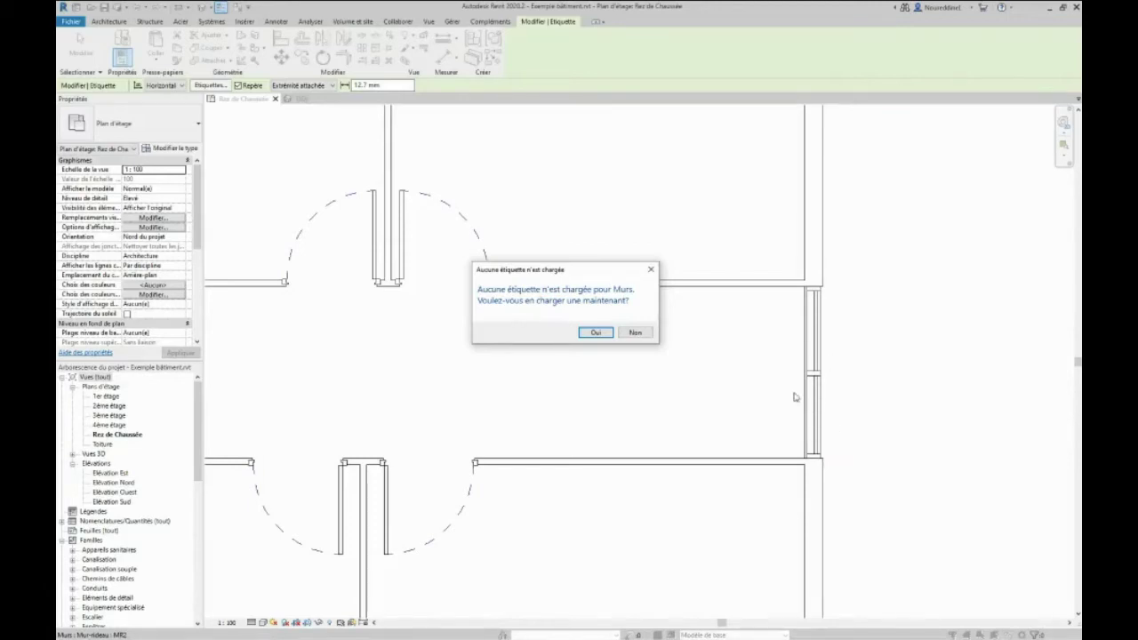
left_click(594, 332)
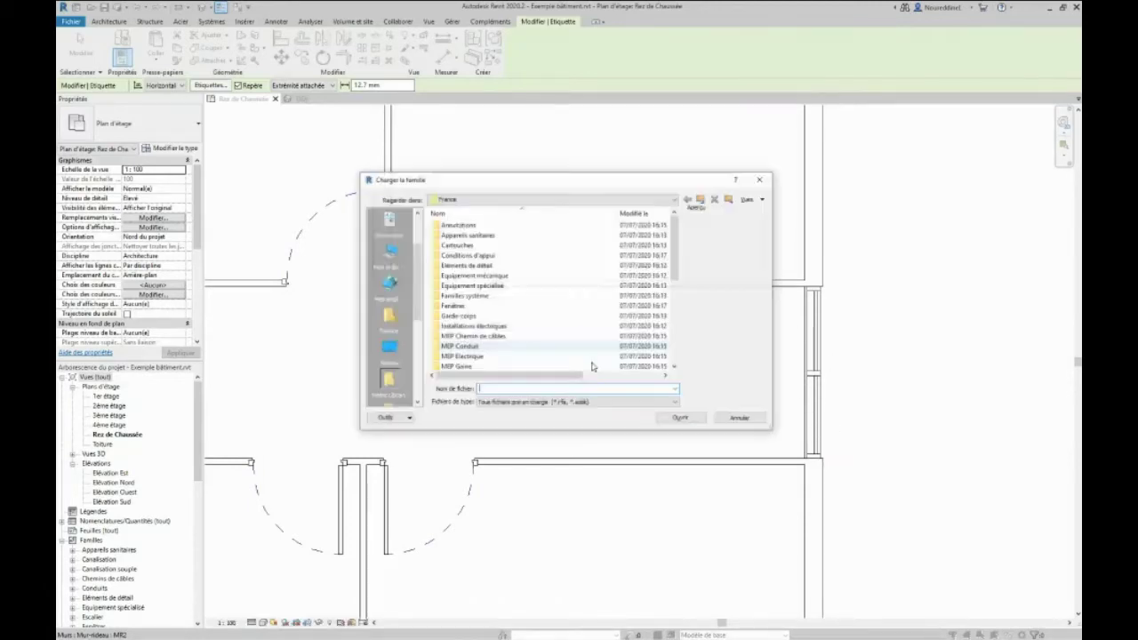
Load the wall tag family "Etiquette de mur.rfa" from the Autre subfolder of the Annotations library.
scroll(469, 296, "down", 2)
scroll(468, 295, "down", 3)
scroll(480, 289, "up", 6)
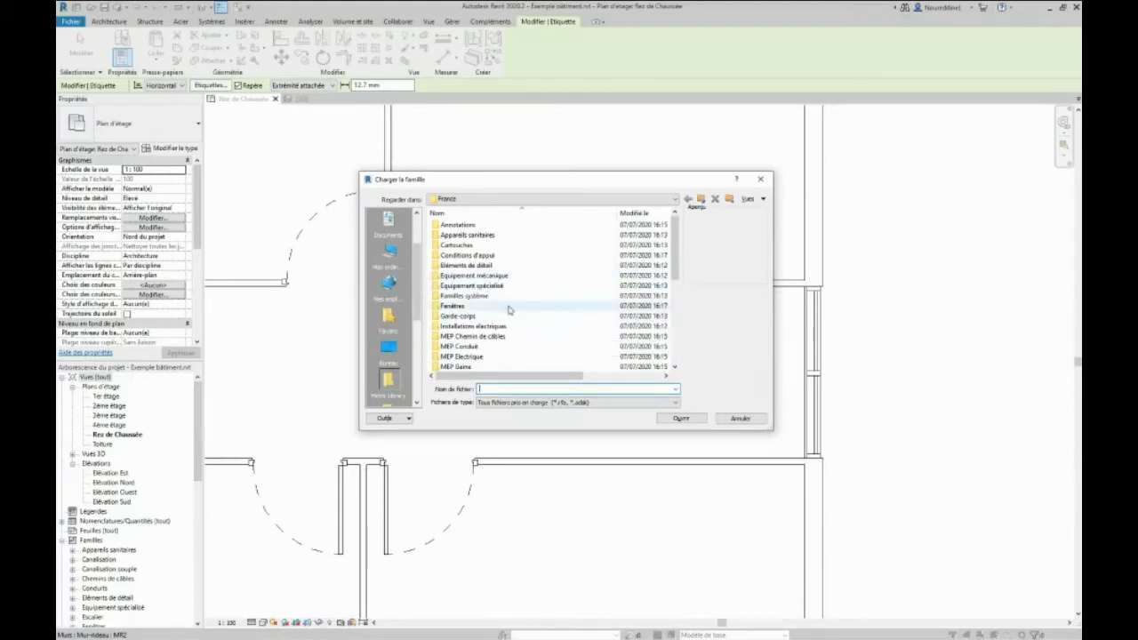
double_click(457, 228)
scroll(463, 284, "down", 2)
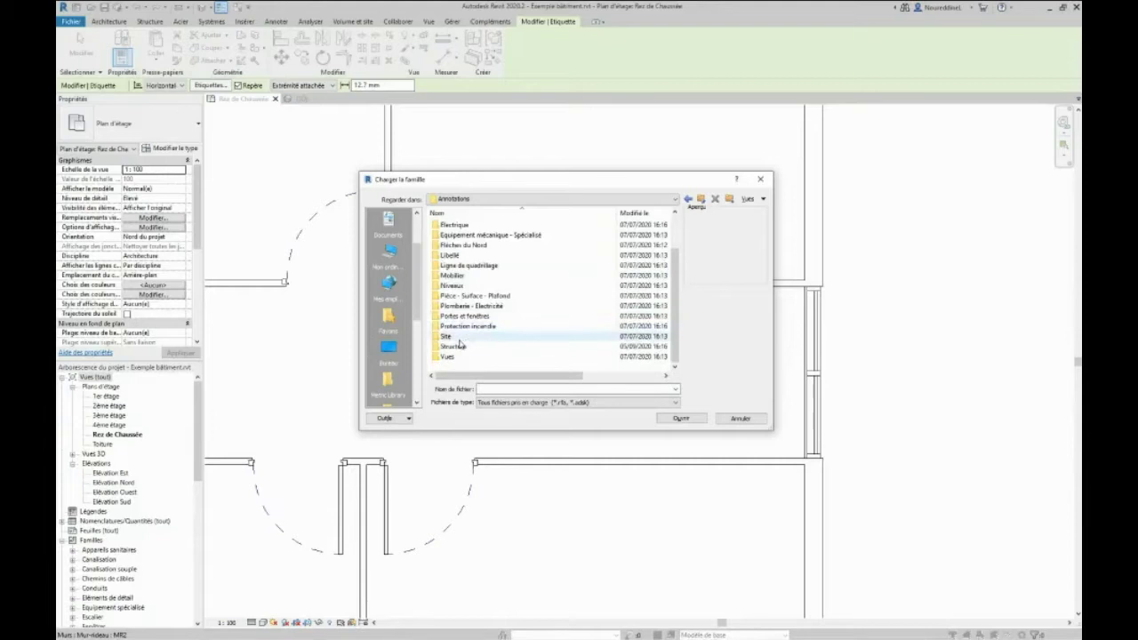
scroll(463, 347, "up", 2)
left_click_drag(430, 181, 469, 201)
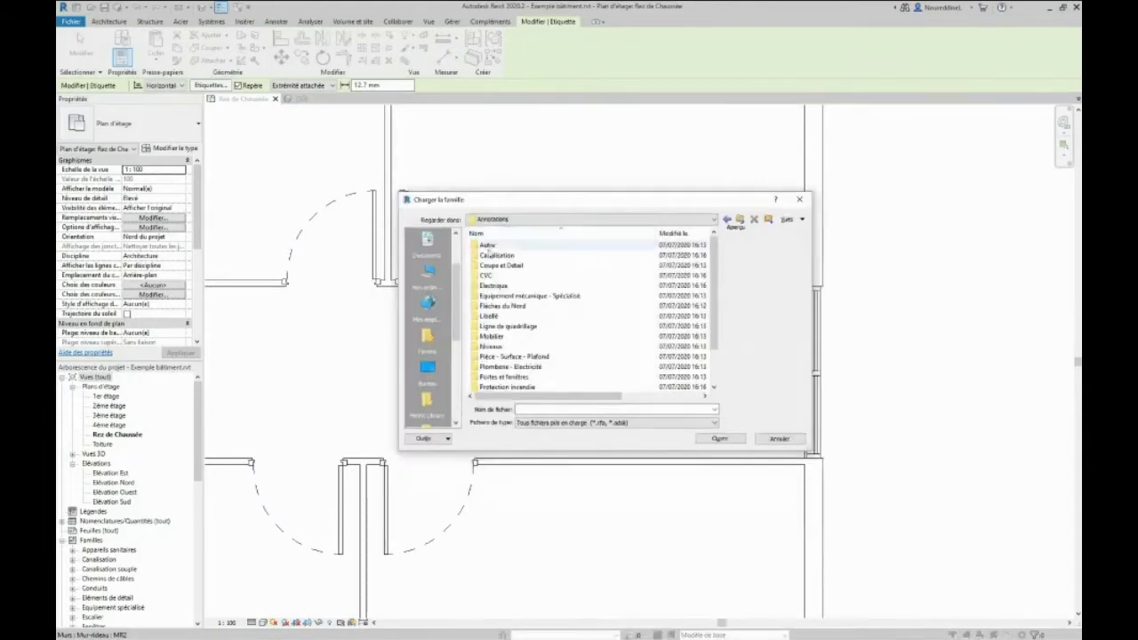
double_click(490, 246)
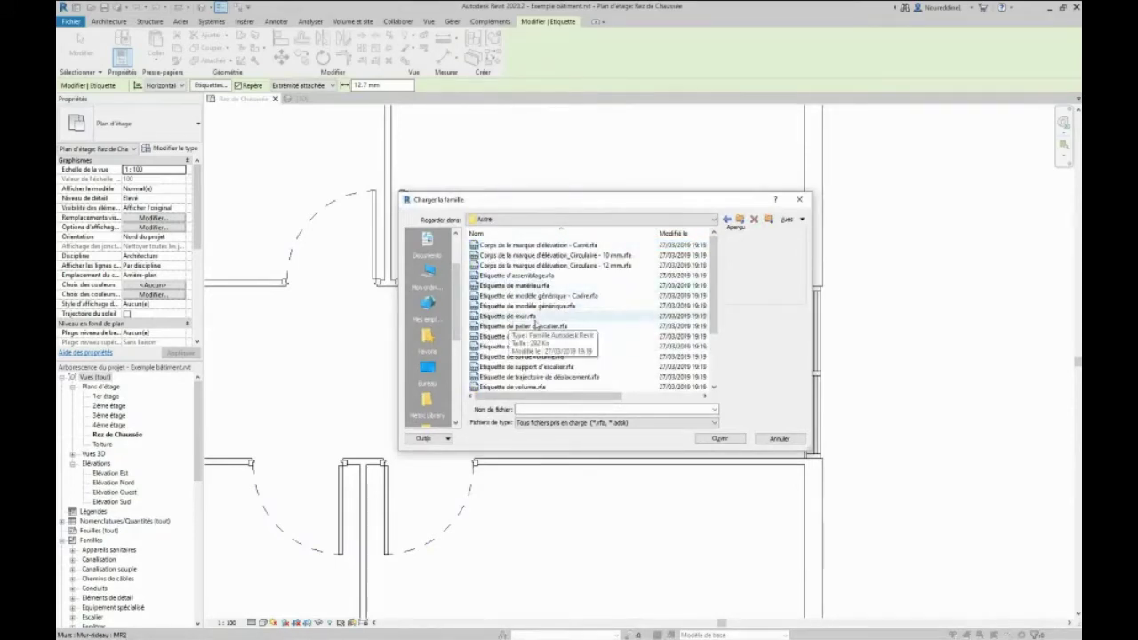
left_click(505, 319)
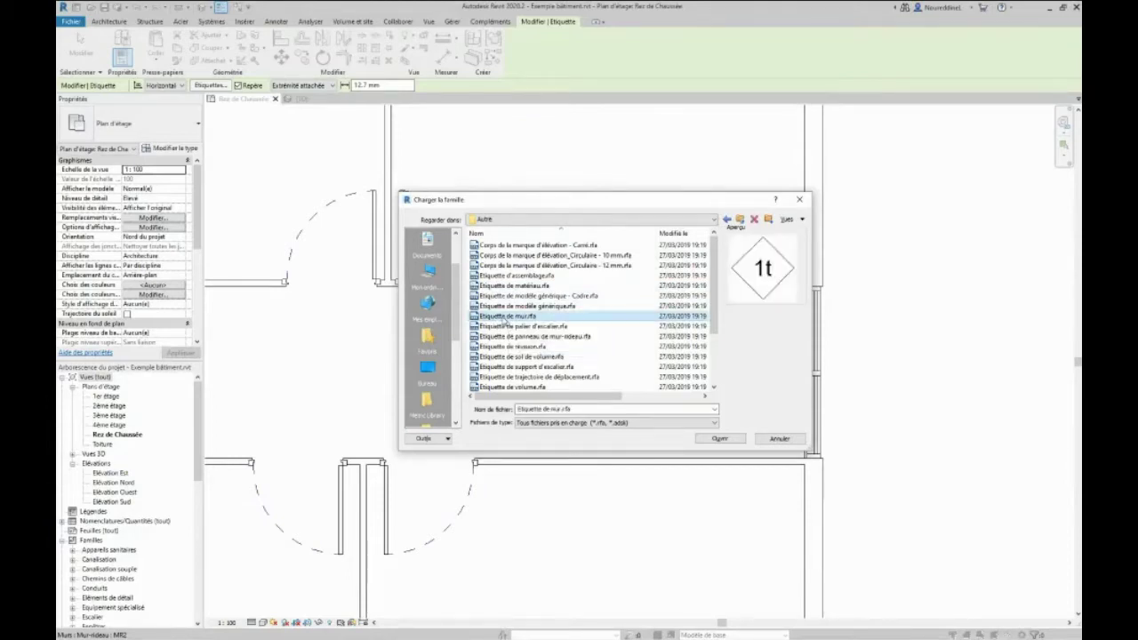
left_click(703, 440)
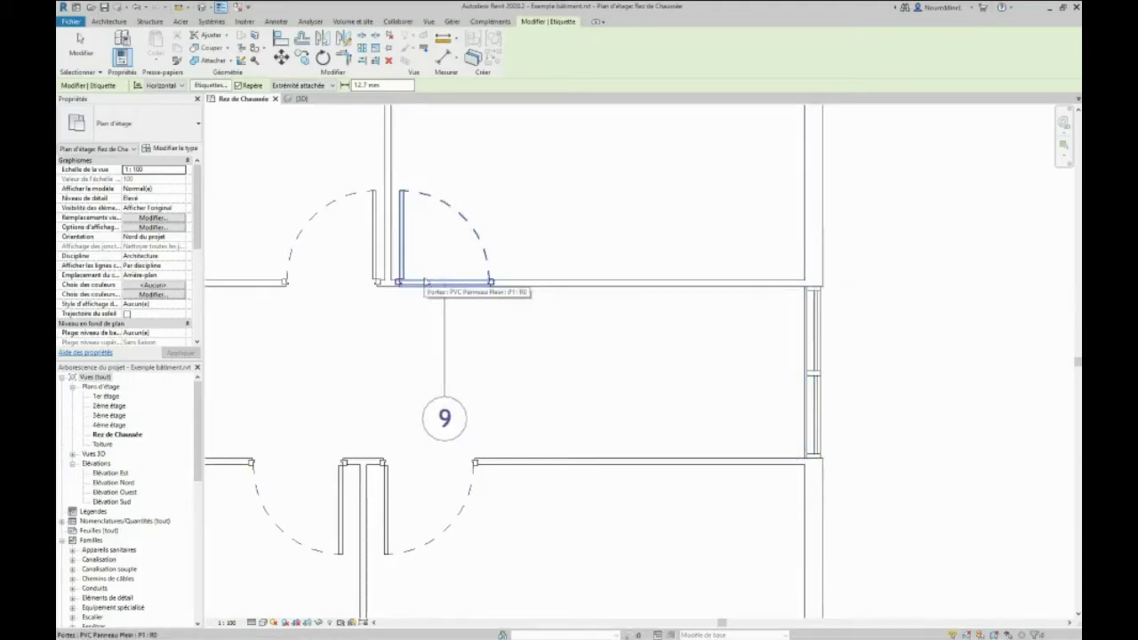
Tag the door nearest the curtain wall on the lower side of the corridor, with an attached-end leader.
scroll(425, 282, "down", 3)
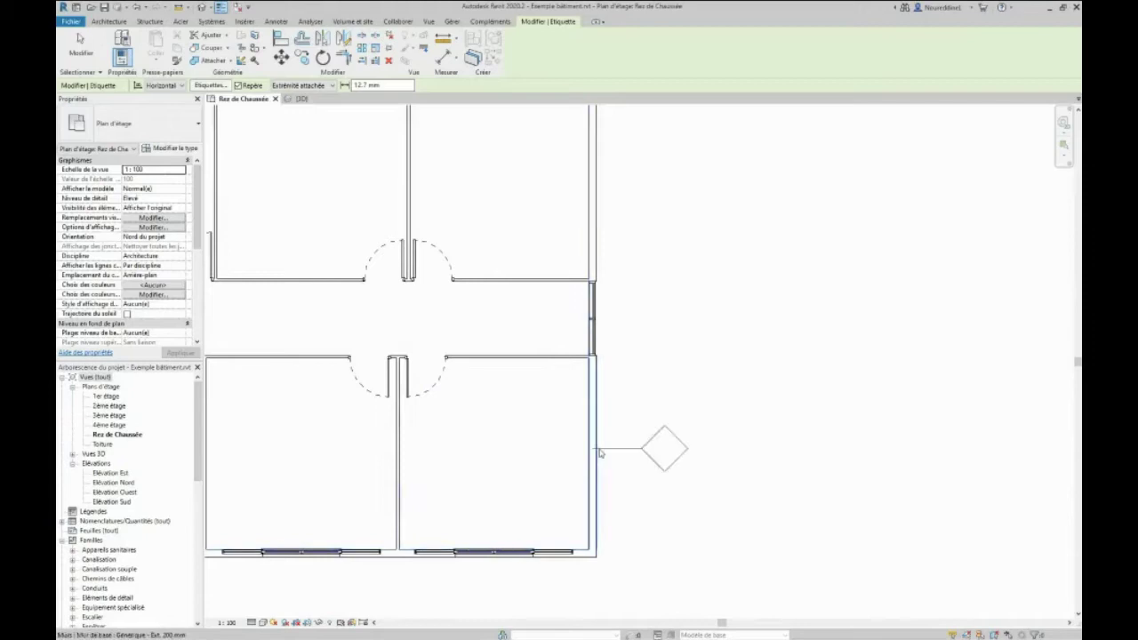
scroll(400, 311, "up", 2)
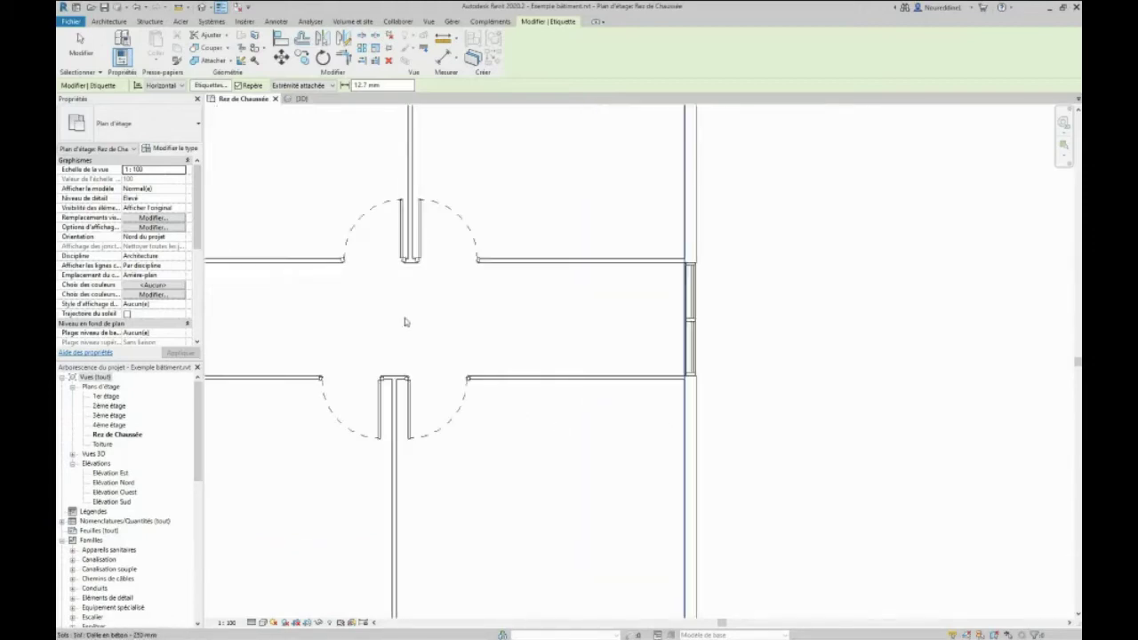
middle_click_drag(439, 330, 677, 388)
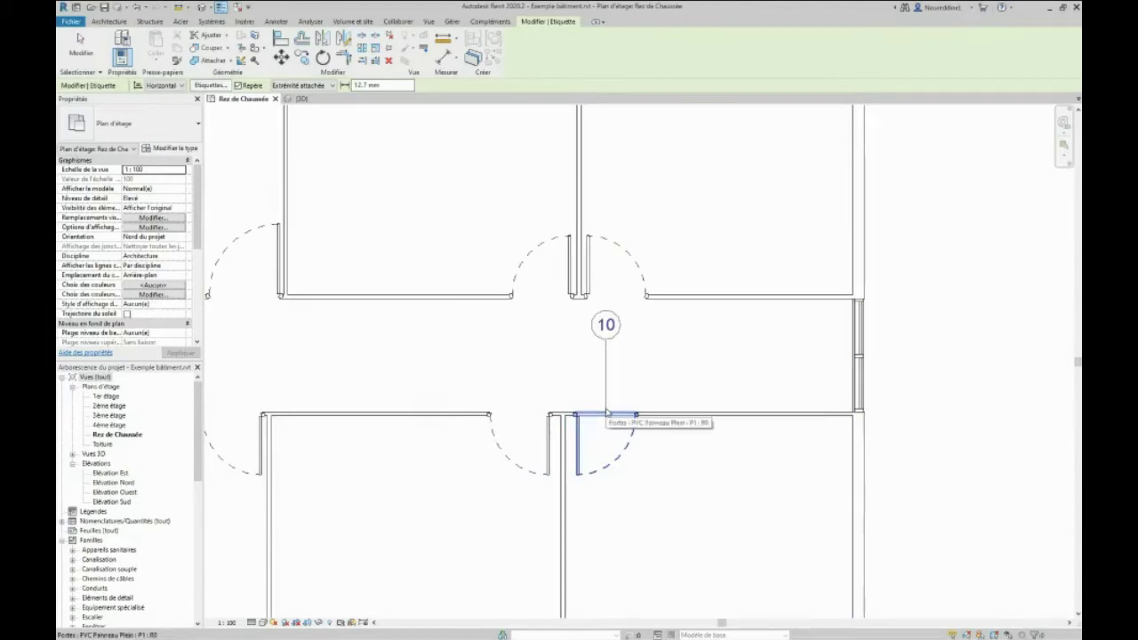
left_click(606, 414)
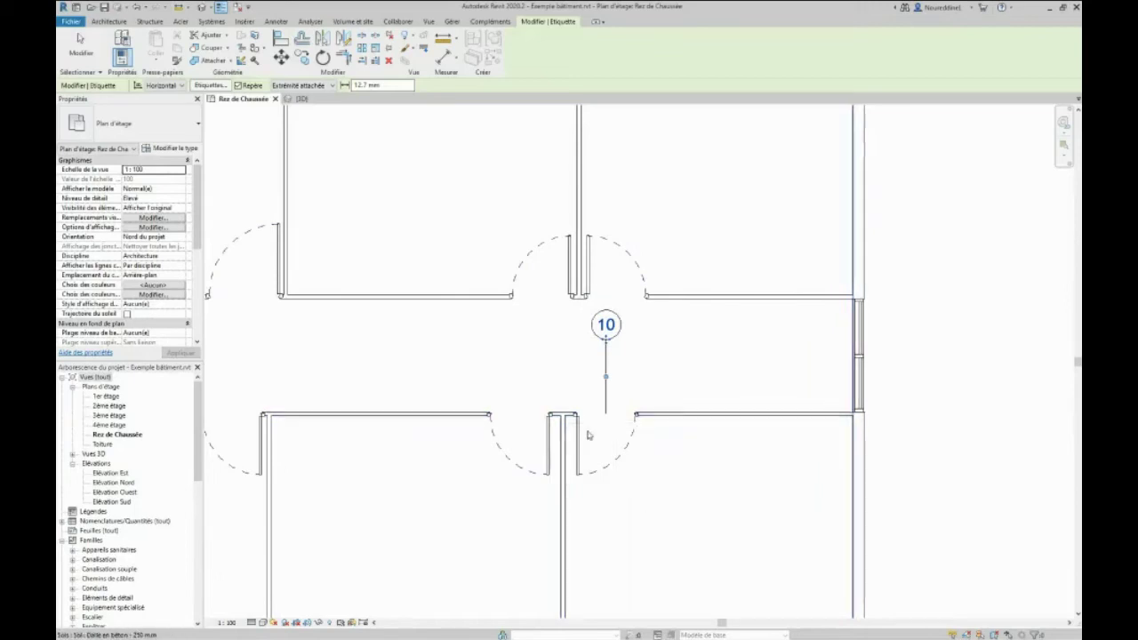
Set the tag leader length to 5 mm and tag the adjacent door on the lower side of the corridor.
left_click_drag(381, 84, 343, 93)
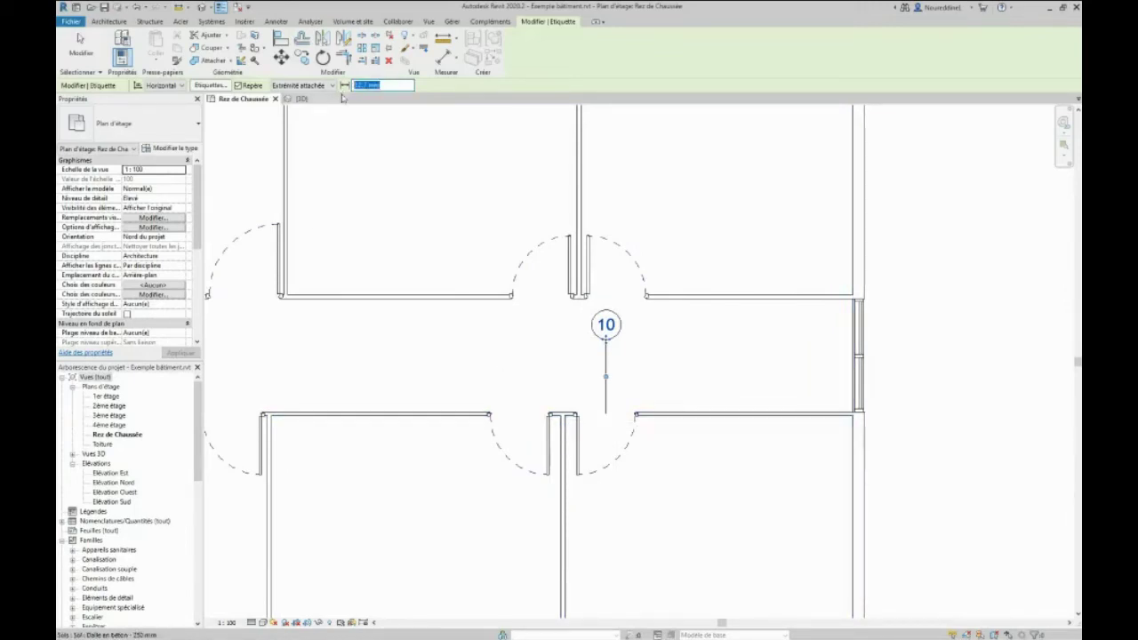
left_click(395, 84)
double_click(395, 84)
type("5")
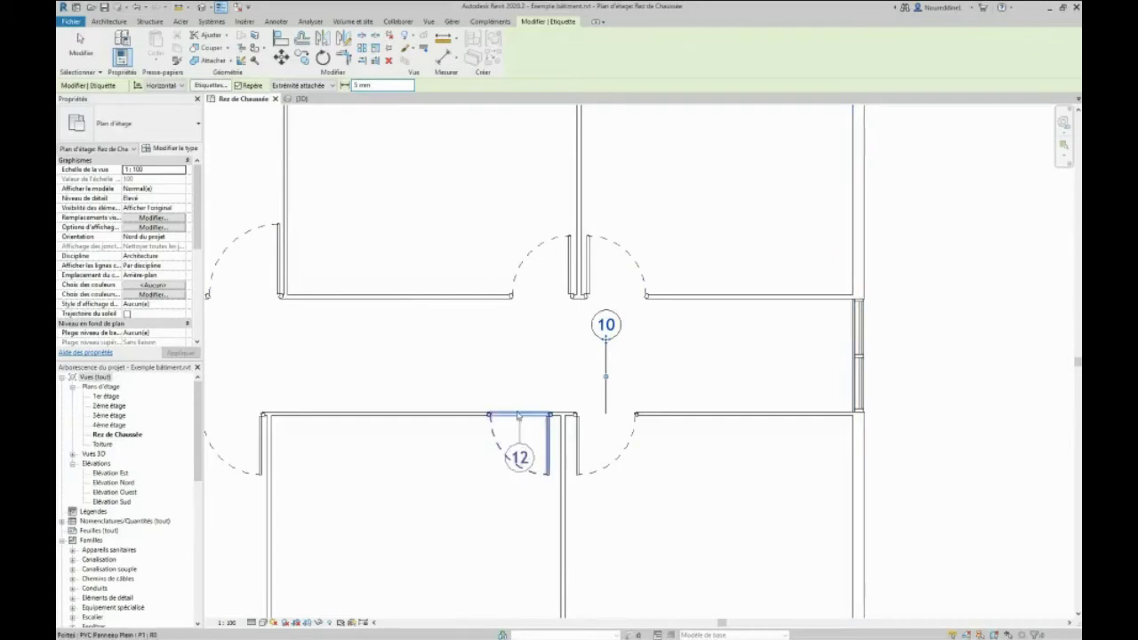
left_click(518, 417)
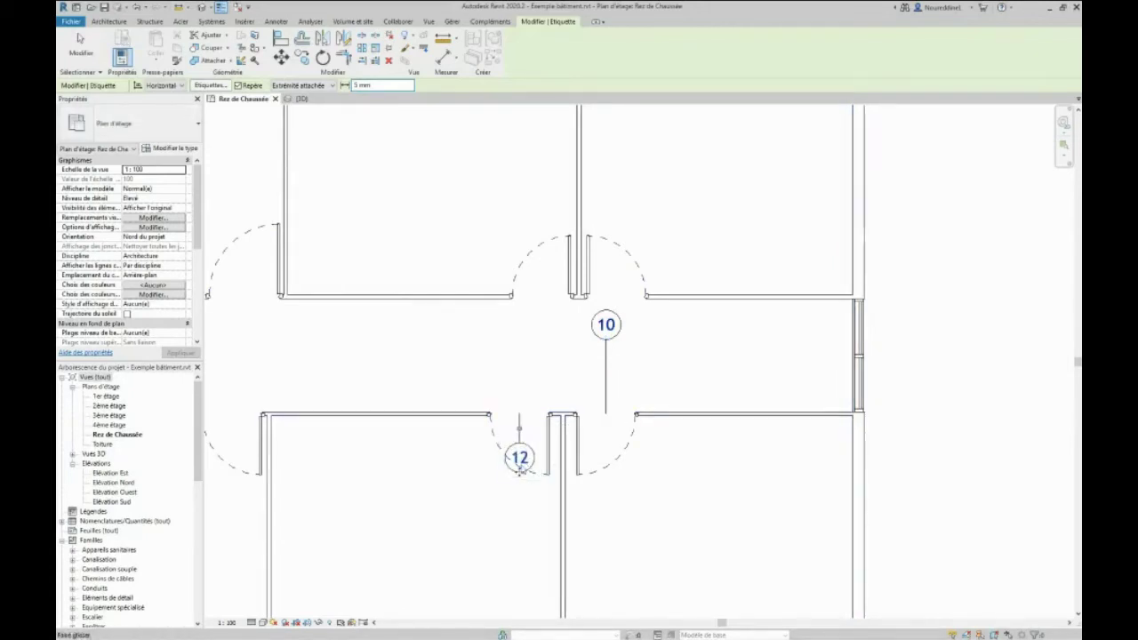
Set the tag leader length to 1 mm and tag the second-to-last door on the upper side of the corridor.
left_click_drag(382, 85, 309, 78)
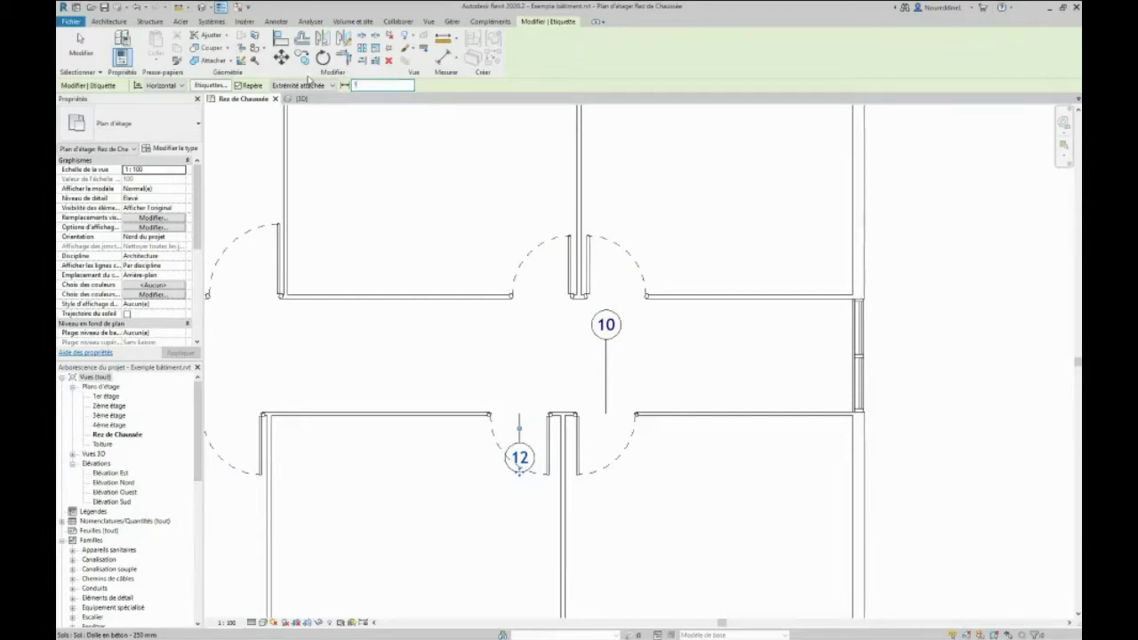
scroll(456, 345, "up", 1)
left_click(536, 289)
Turn off the tag leader and tag the third door from the curtain wall on the corridor's lower side.
scroll(538, 298, "up", 2)
scroll(538, 320, "down", 4)
middle_click_drag(494, 343, 682, 343)
left_click(238, 86)
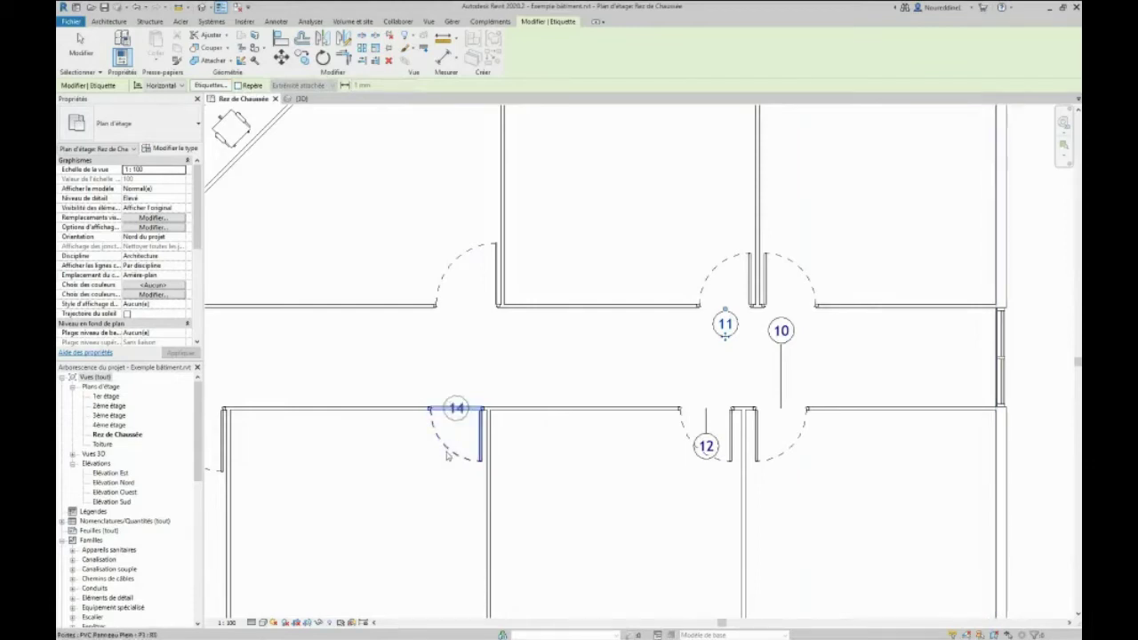
scroll(449, 437, "up", 2)
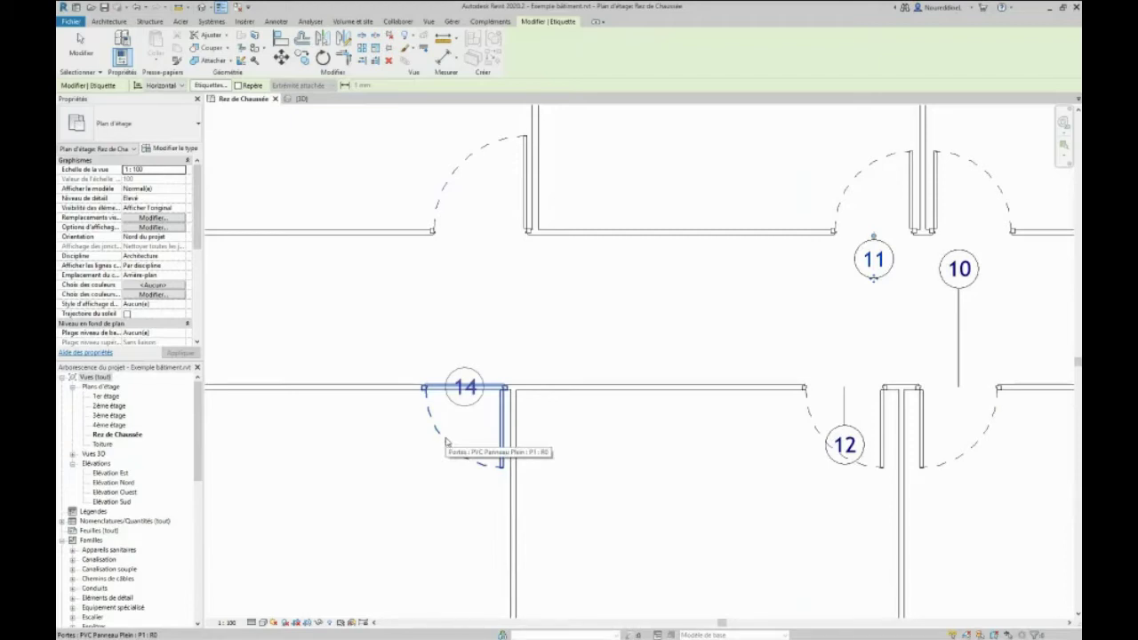
left_click(447, 441)
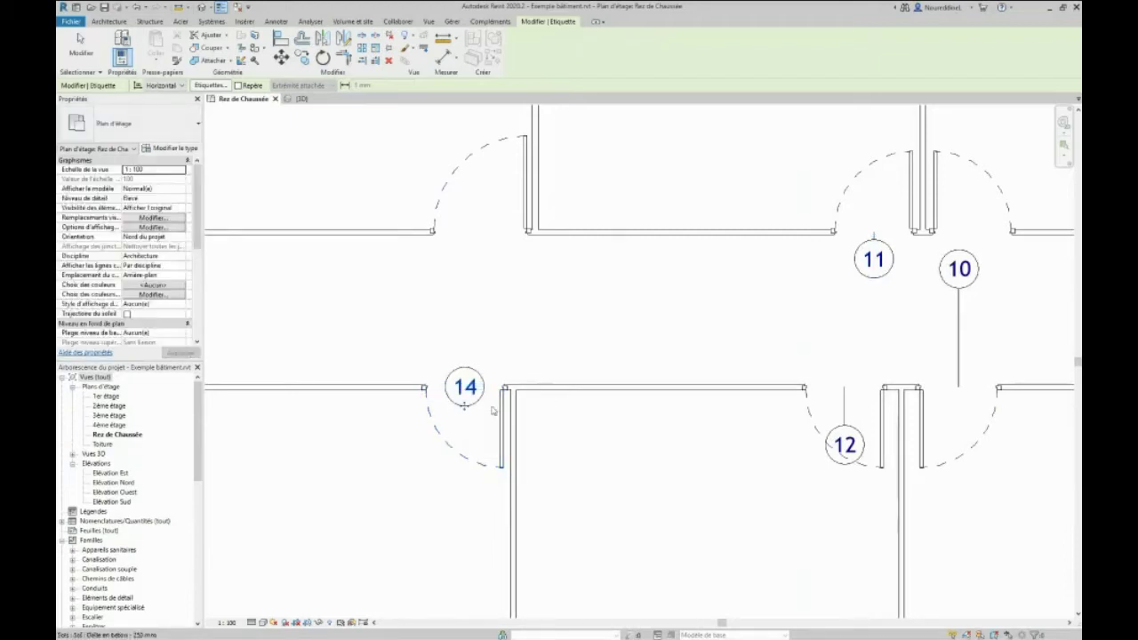
Tag the window of the outermost lower office without a leader, placing the tag outside the facade.
scroll(409, 320, "down", 4)
scroll(658, 516, "up", 2)
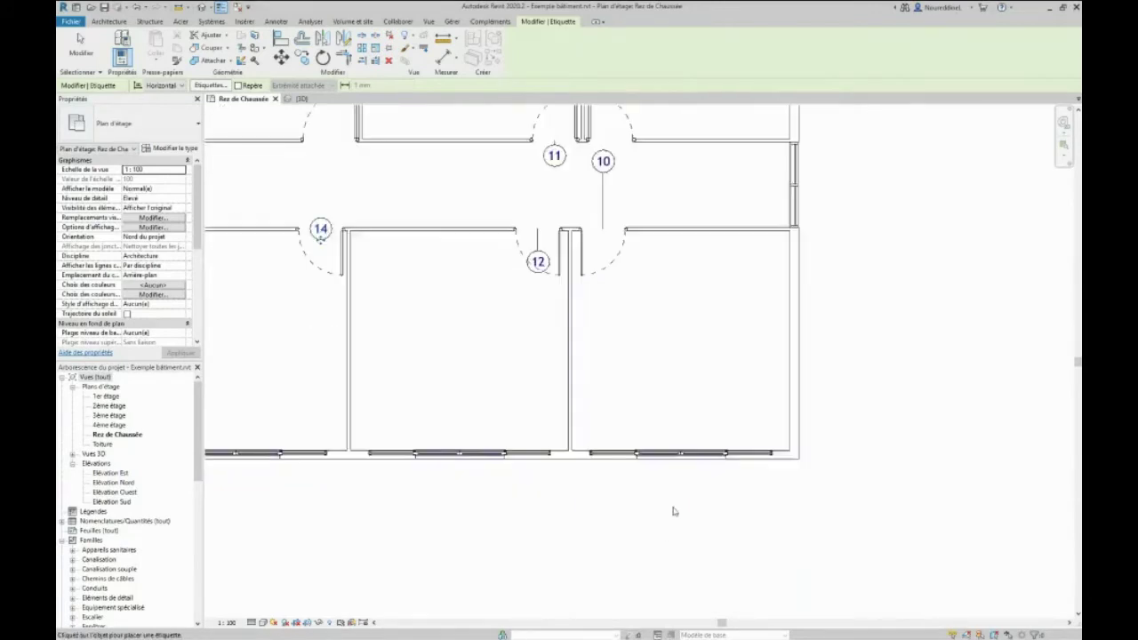
scroll(676, 503, "up", 2)
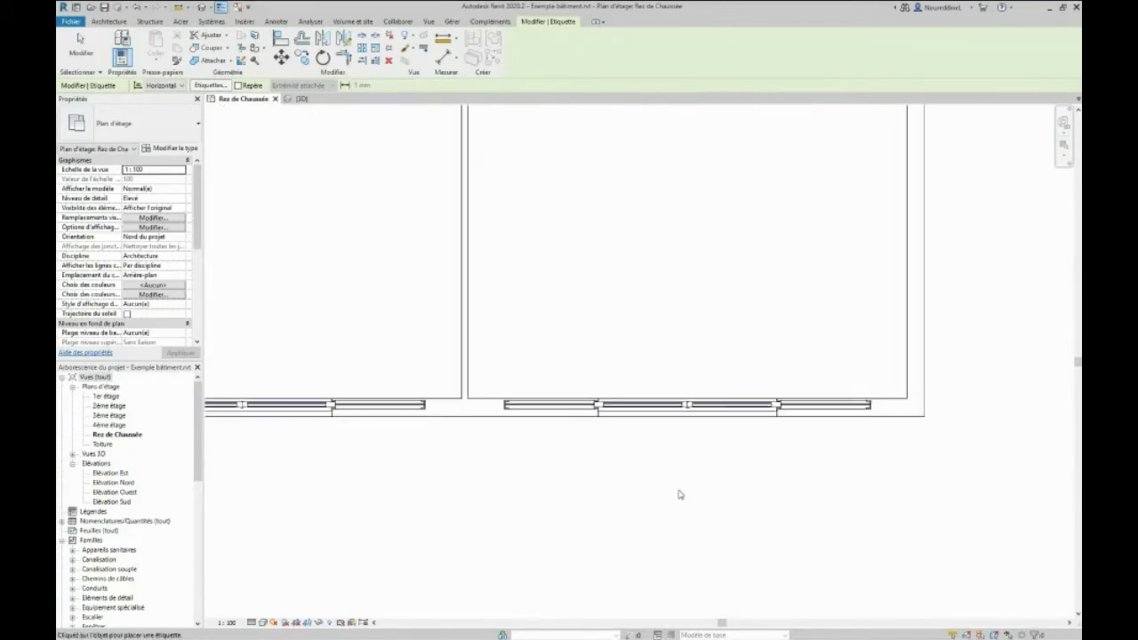
left_click(686, 414)
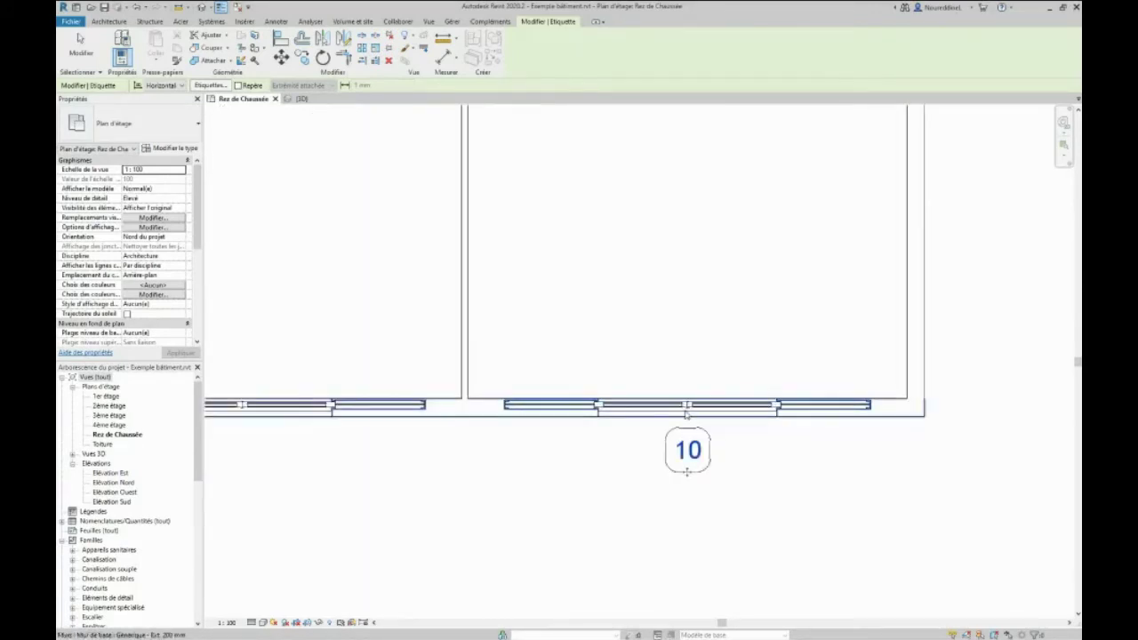
Tag the curtain wall at the outer end of the corridor without a leader.
scroll(685, 413, "down", 4)
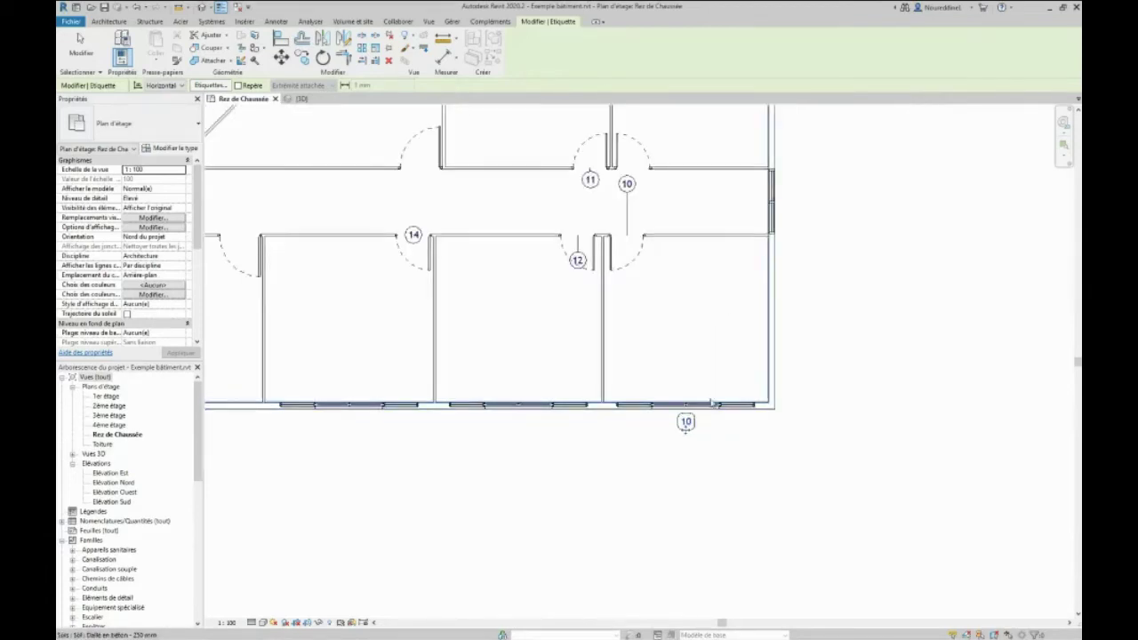
middle_click_drag(762, 154, 759, 212)
scroll(759, 211, "up", 3)
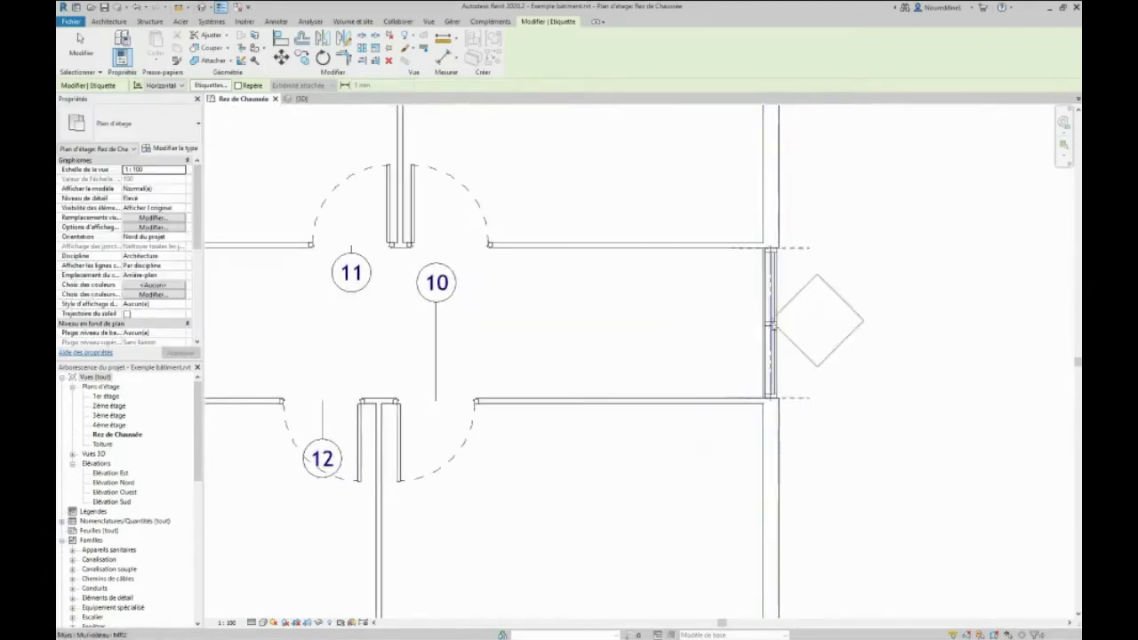
left_click(770, 355)
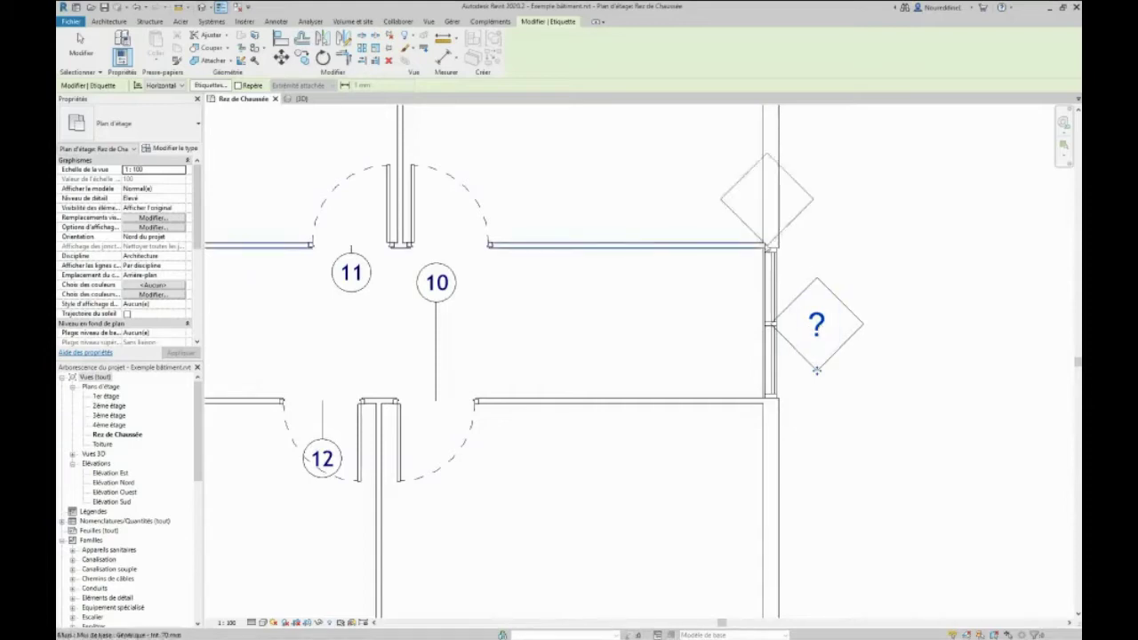
Tag the windows of the next two offices along the lower facade without leaders.
scroll(640, 332, "down", 2)
scroll(549, 349, "down", 1)
middle_click_drag(550, 349, 727, 350)
scroll(574, 400, "down", 2)
scroll(593, 529, "up", 3)
scroll(612, 457, "up", 1)
left_click(610, 426)
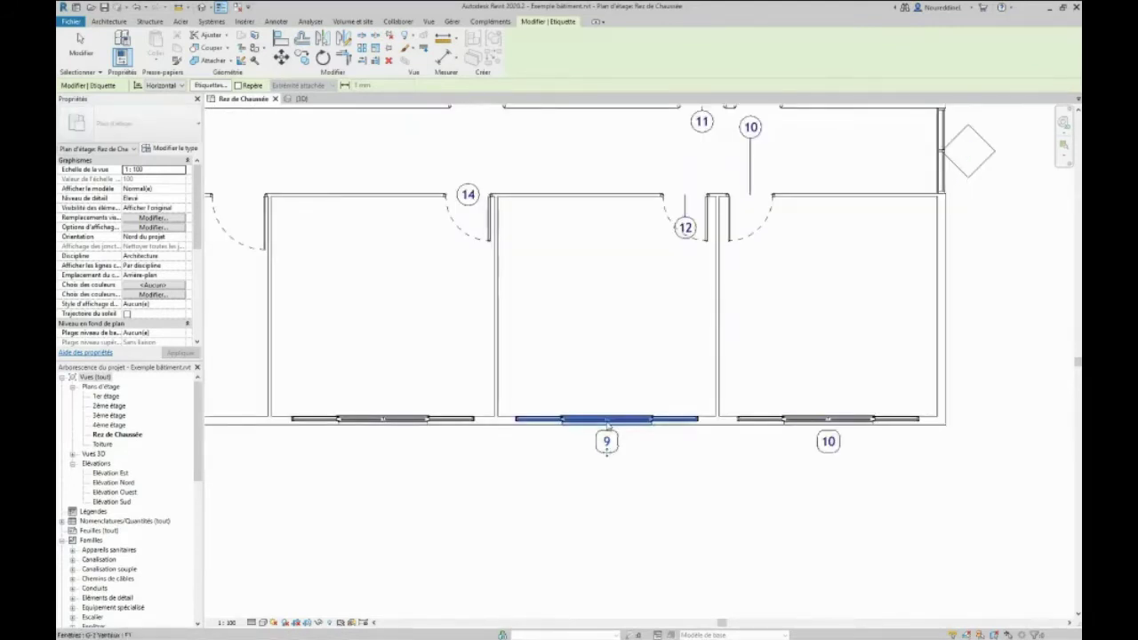
left_click(385, 425)
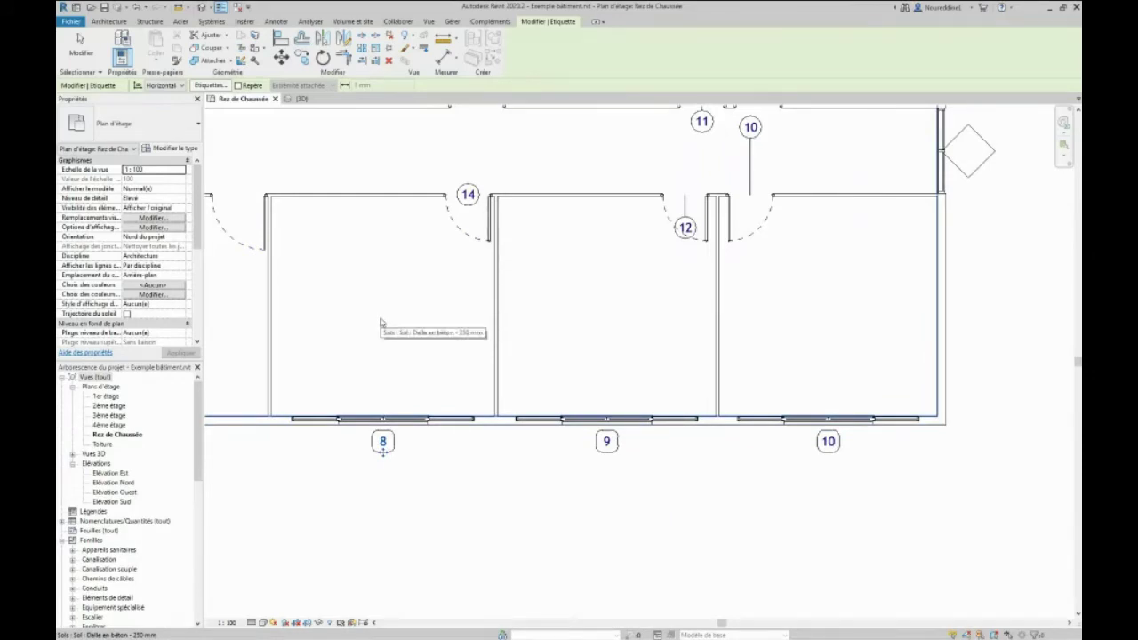
Place a second tag, without a leader, on the door nearest the curtain wall on the corridor's lower side.
scroll(412, 346, "down", 3)
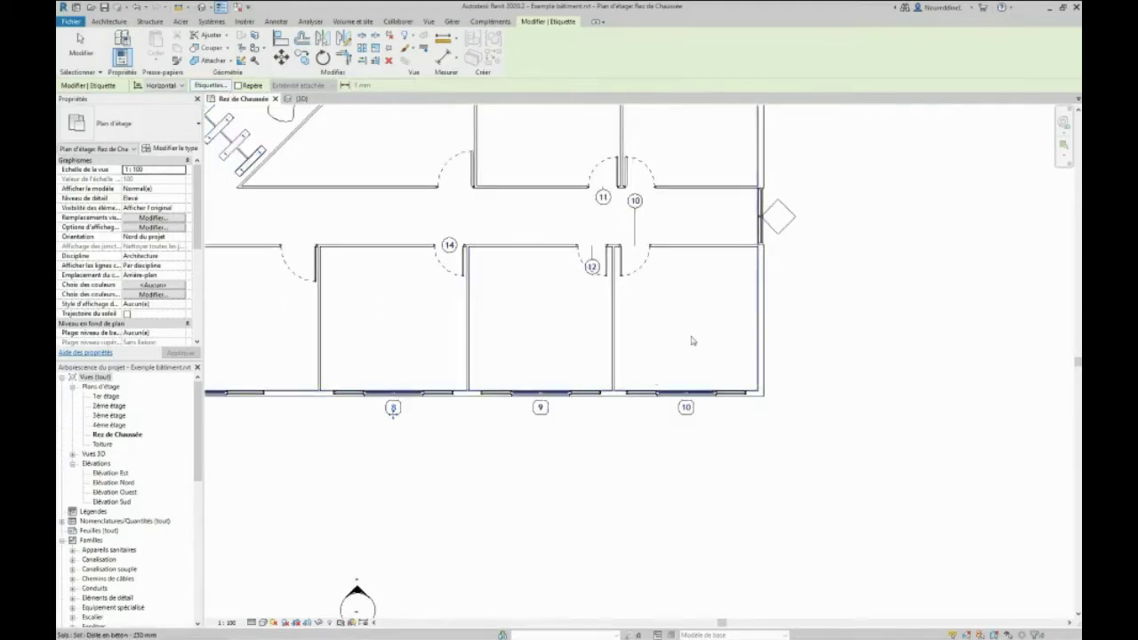
middle_click_drag(688, 326, 696, 397)
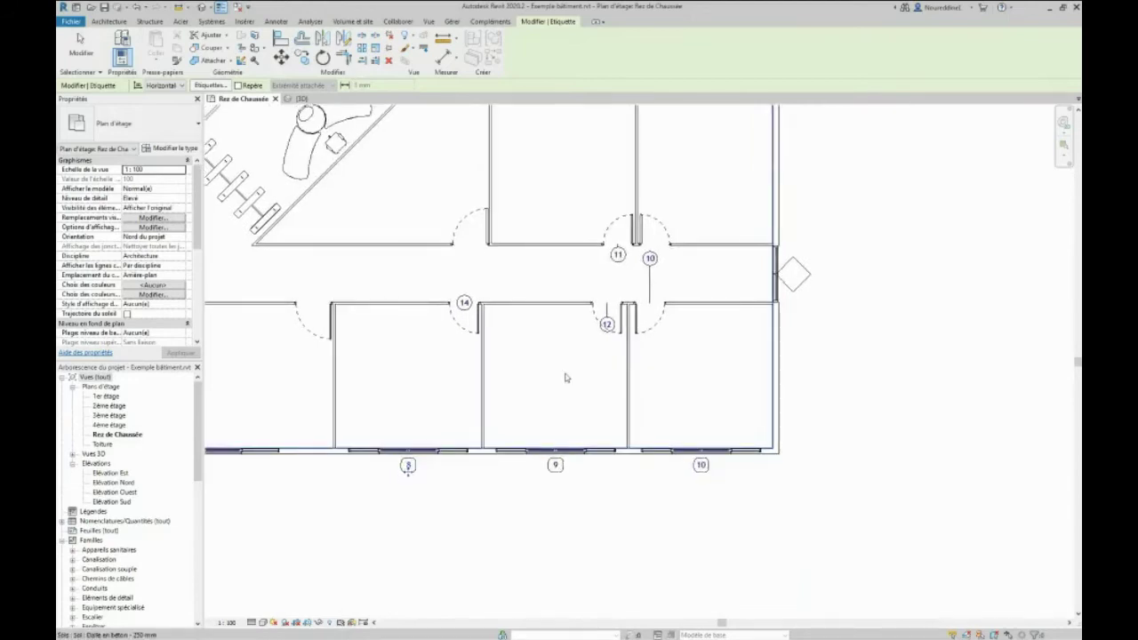
scroll(650, 254, "up", 1)
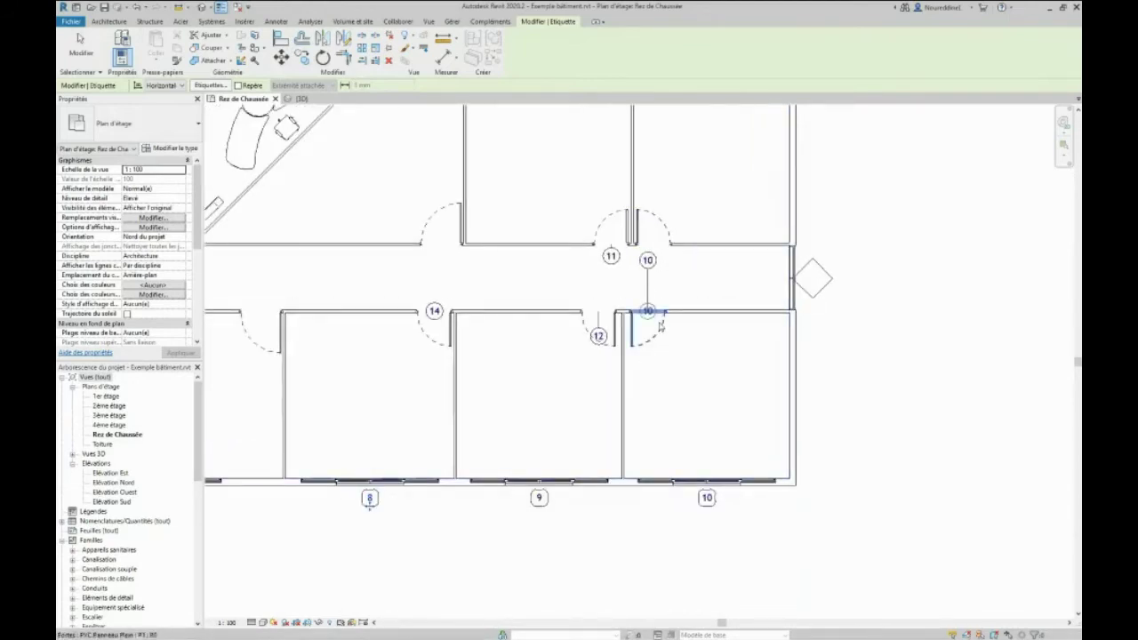
scroll(681, 347, "up", 2)
middle_click_drag(673, 340, 697, 364)
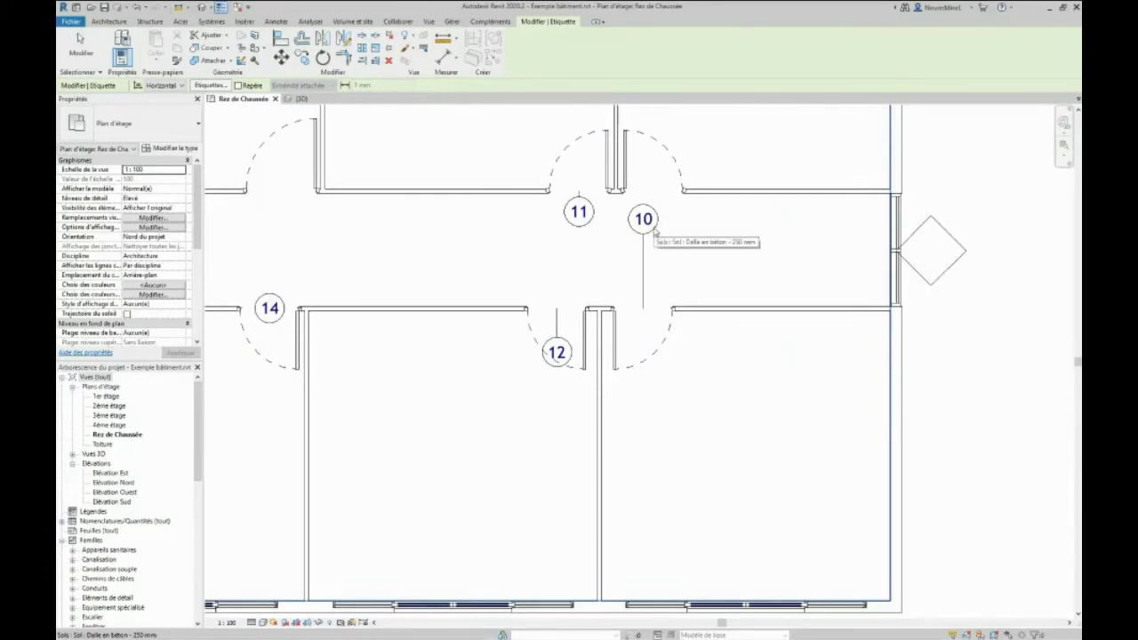
left_click(665, 346)
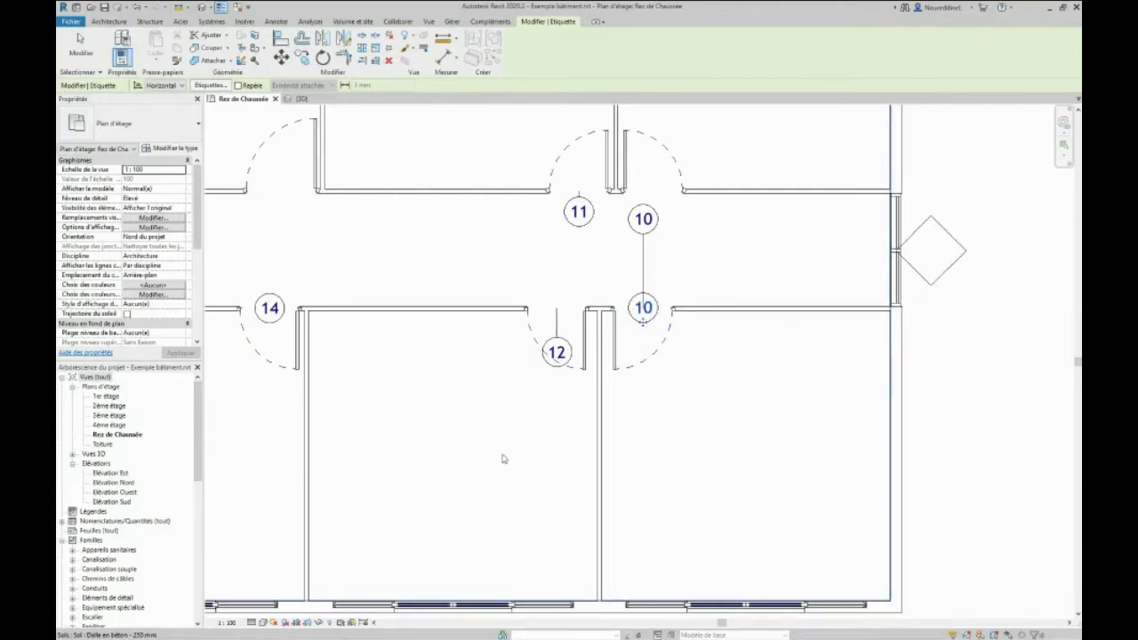
scroll(503, 459, "down", 2)
middle_click_drag(393, 461, 584, 475)
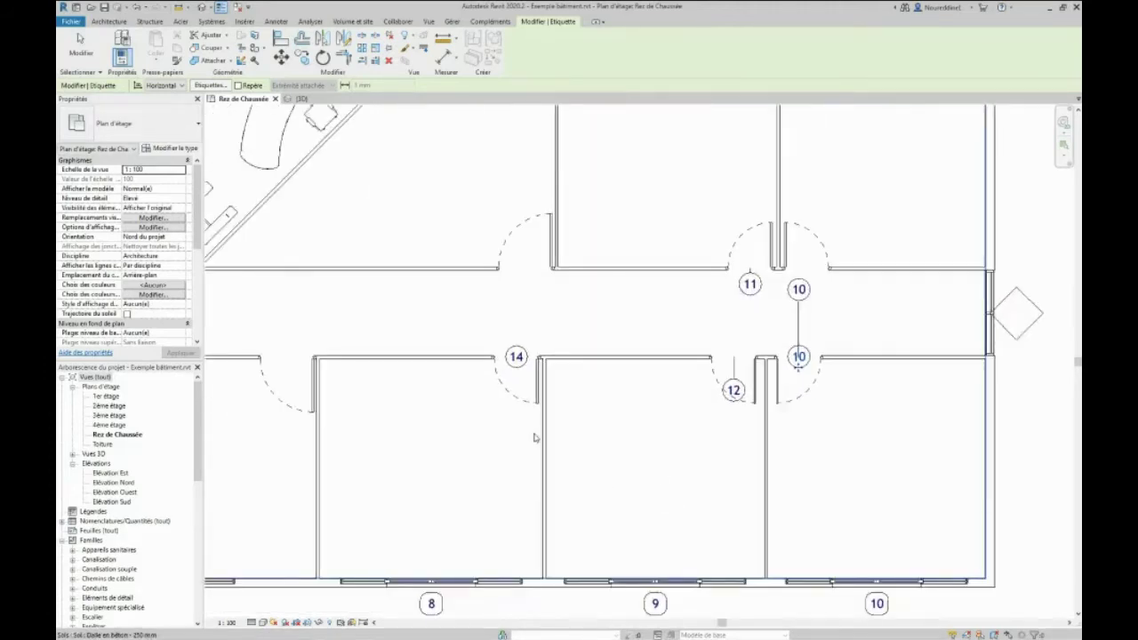
Place a second leaderless tag on the corridor door tagged 14, then select the stacked tags to check for duplicates.
scroll(464, 372, "up", 3)
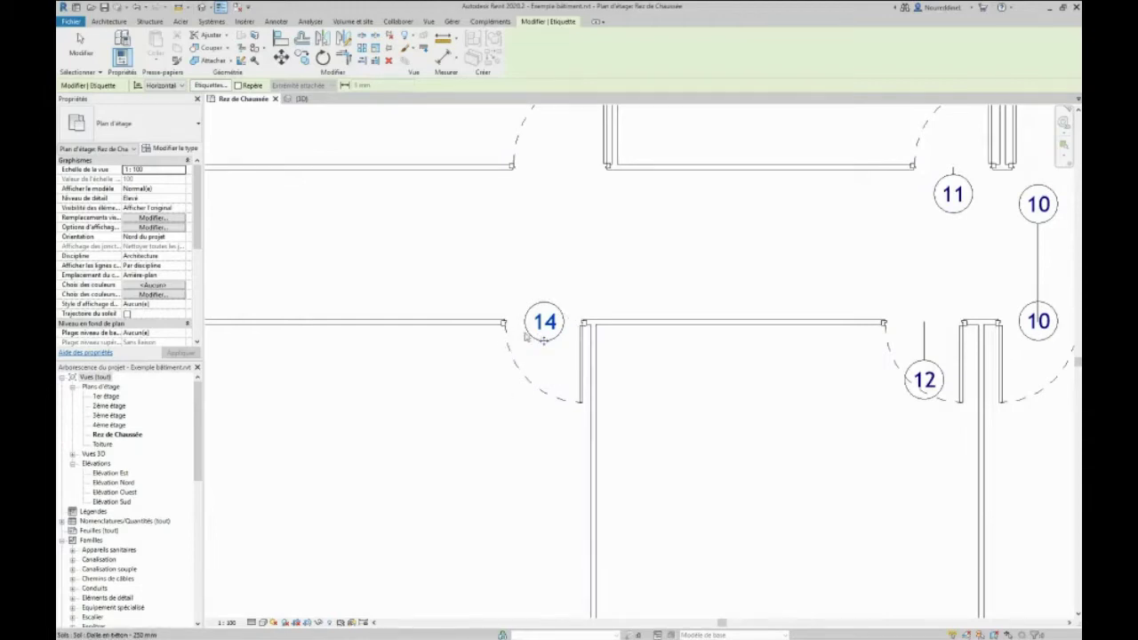
left_click(498, 366)
scroll(521, 283, "up", 2)
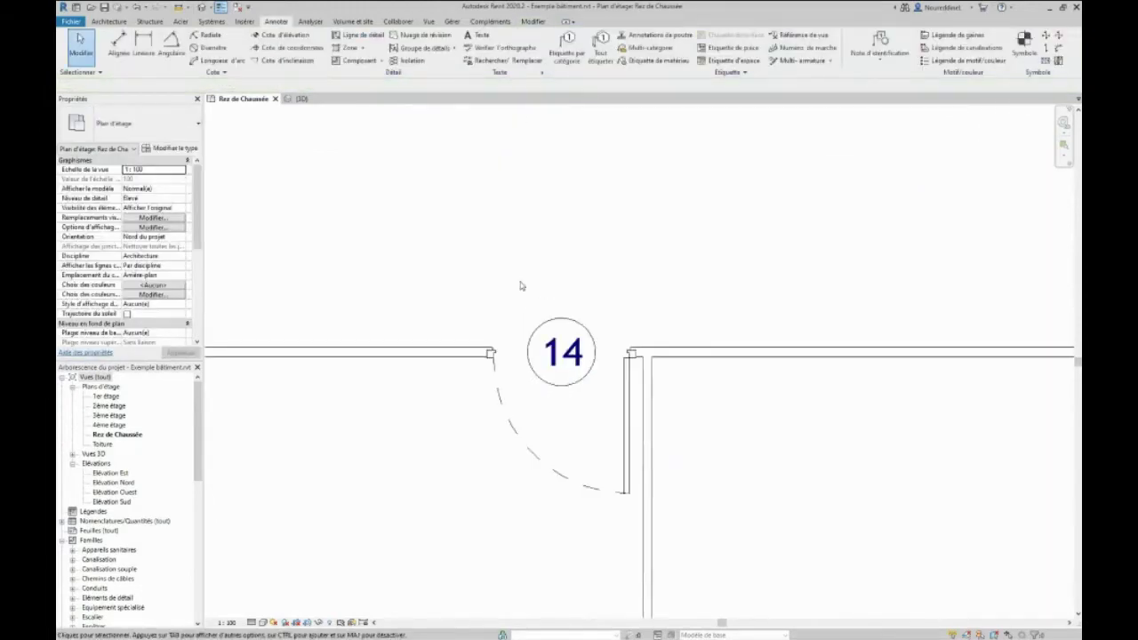
left_click_drag(507, 269, 626, 425)
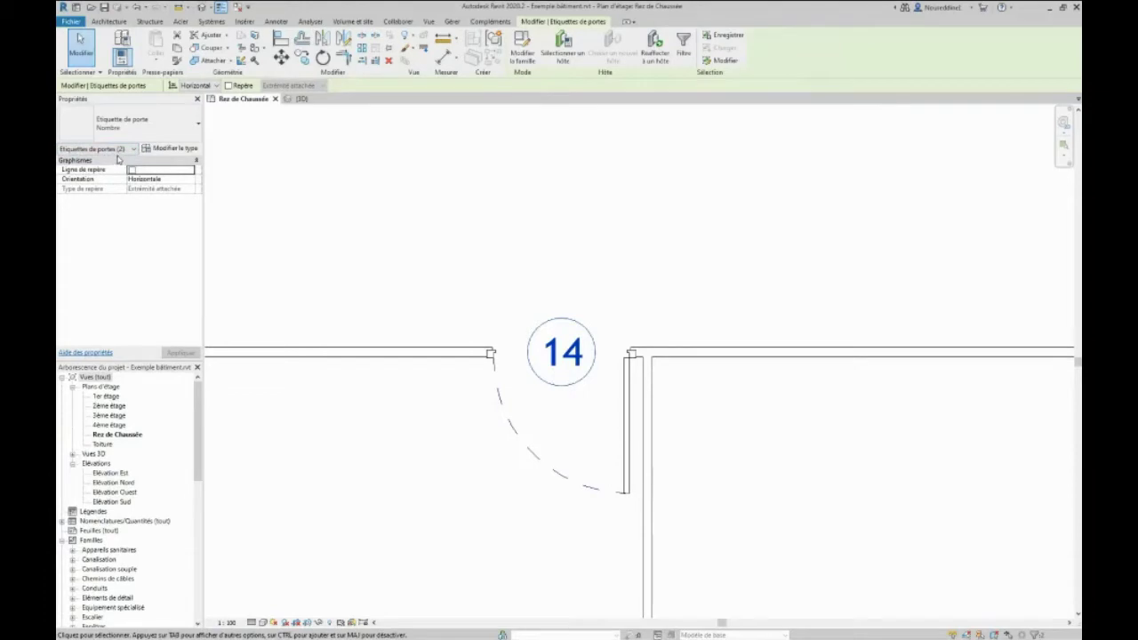
left_click(438, 440)
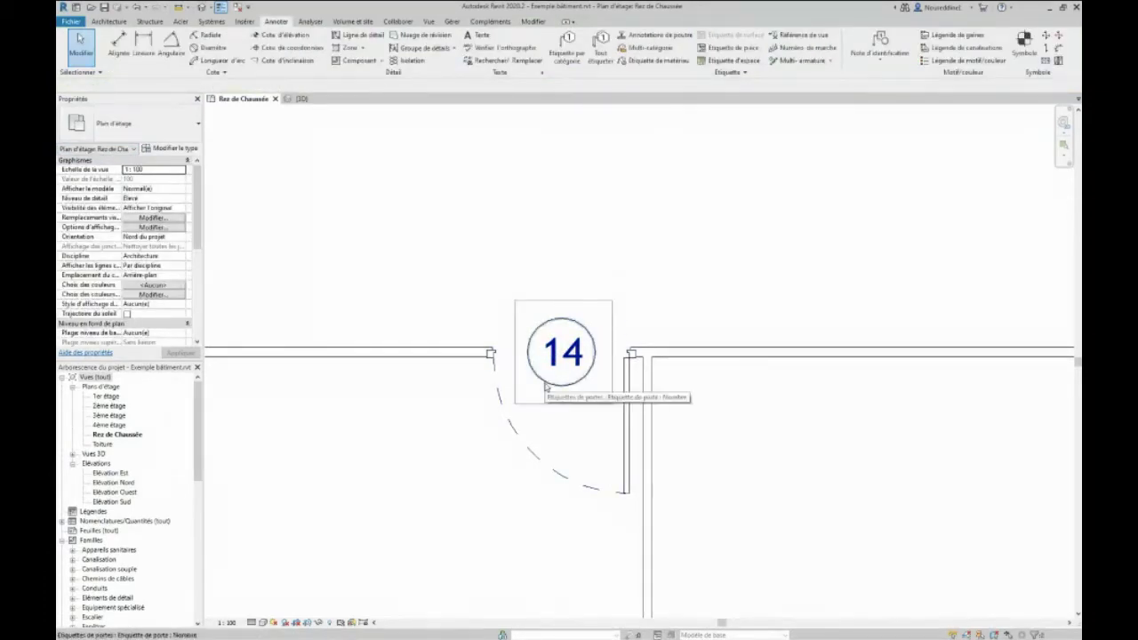
Move the two overlapping tags of door 14 apart, placing them side by side in the corridor above the door.
scroll(546, 384, "down", 2)
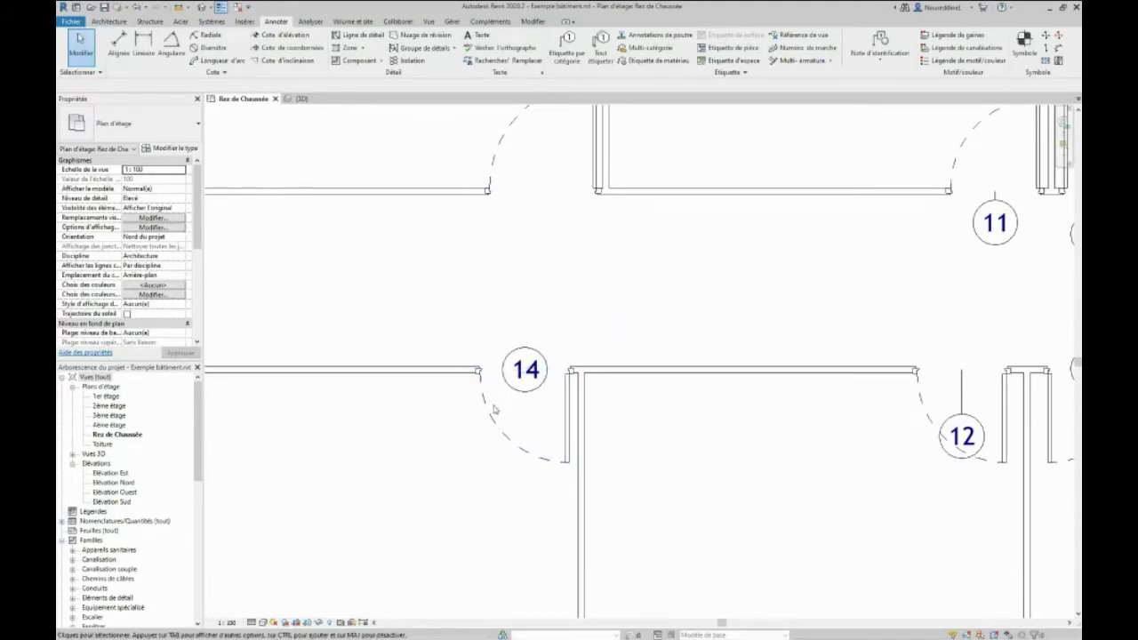
scroll(500, 390, "up", 3)
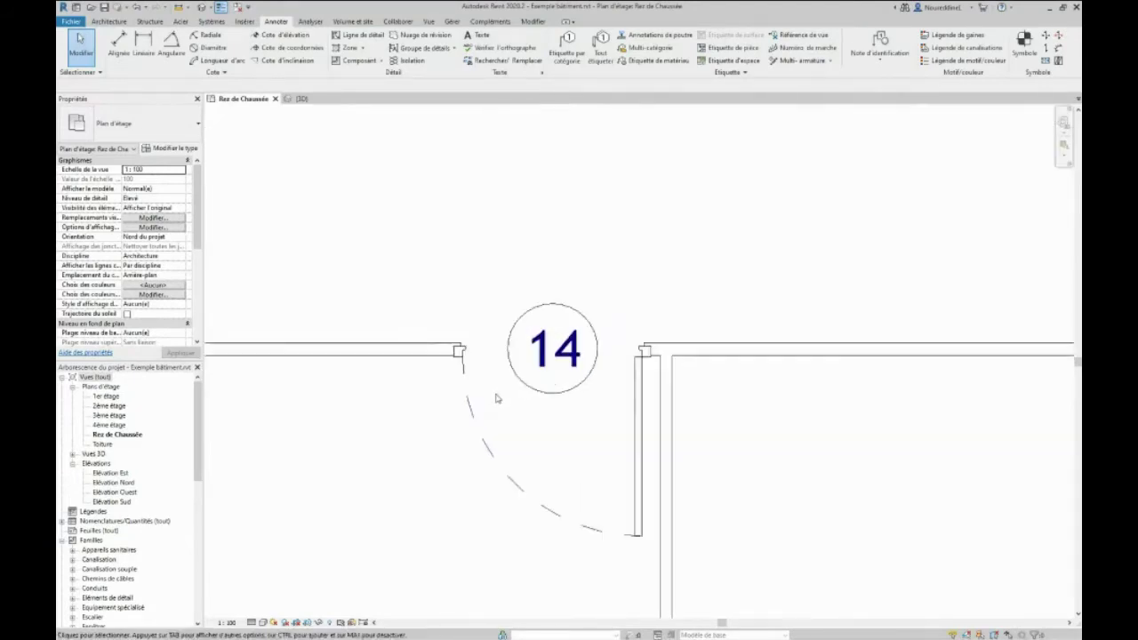
left_click(540, 398)
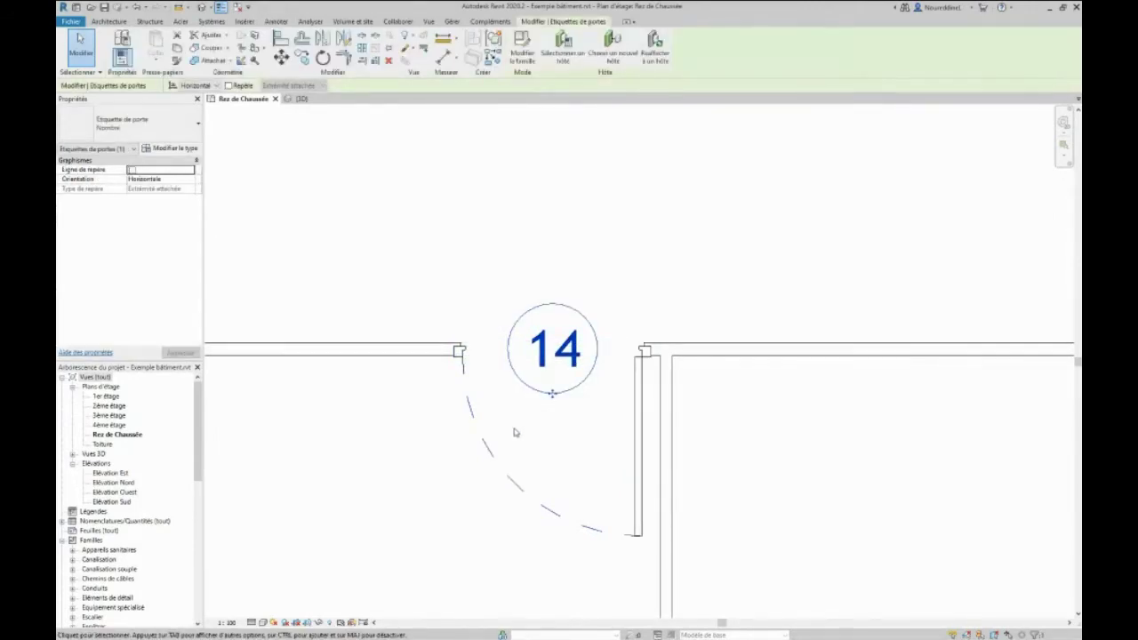
key("Escape")
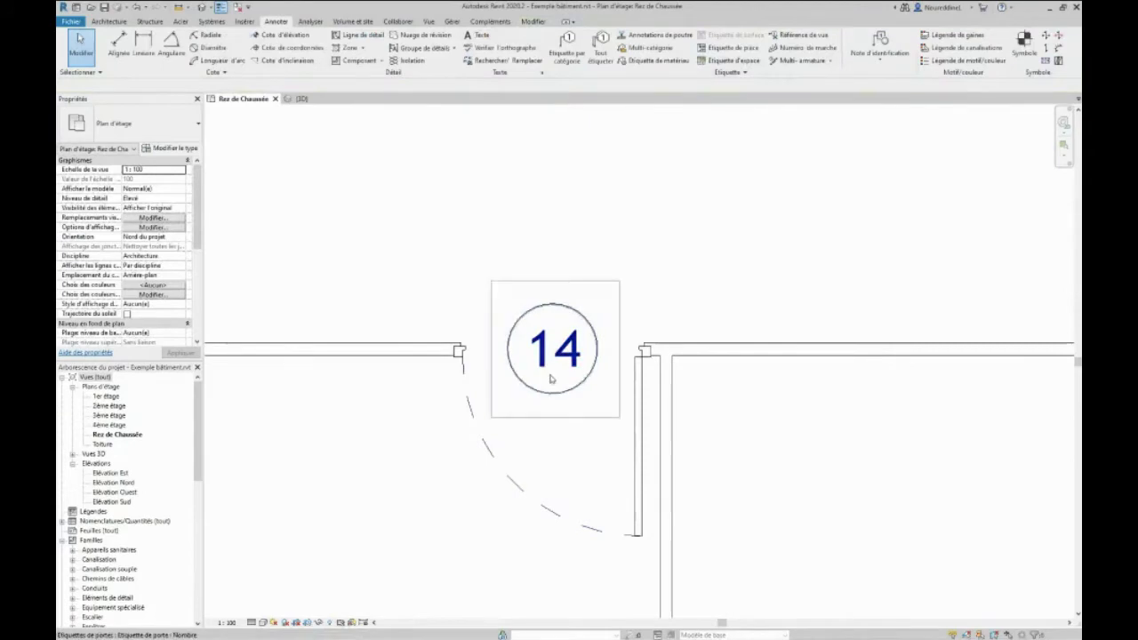
left_click(372, 475)
left_click(548, 397)
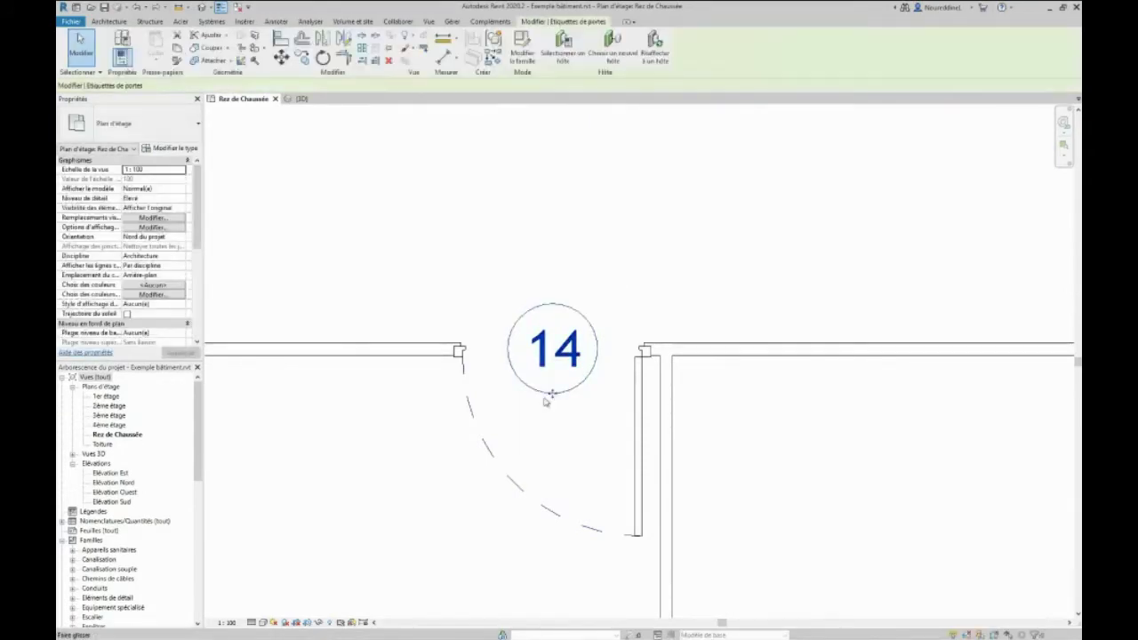
left_click_drag(554, 401, 628, 305)
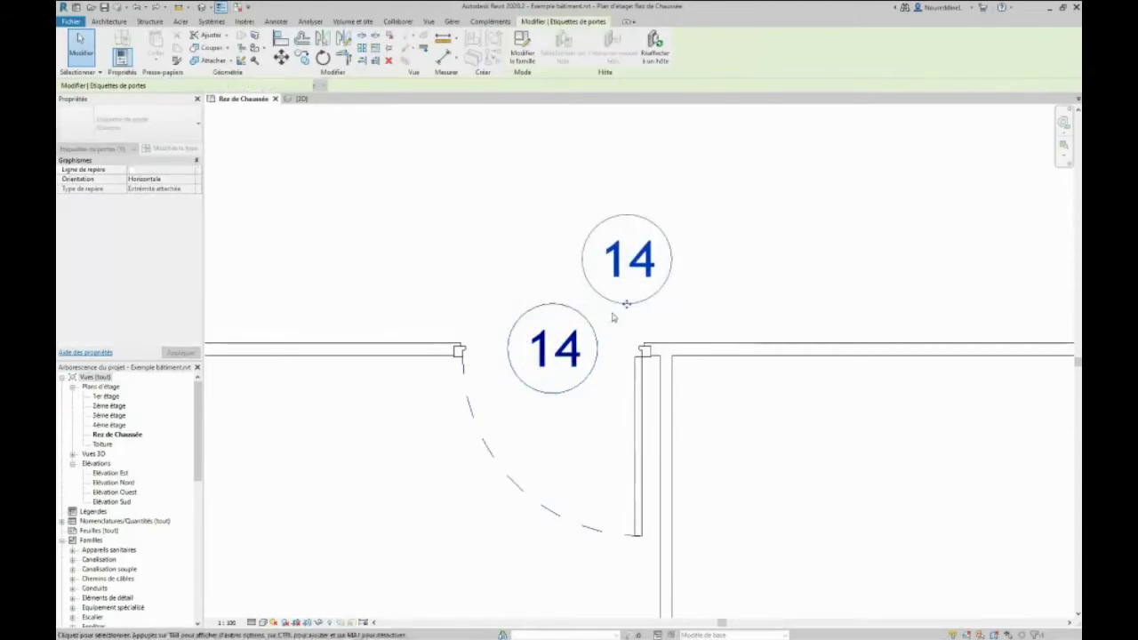
left_click_drag(554, 396, 476, 305)
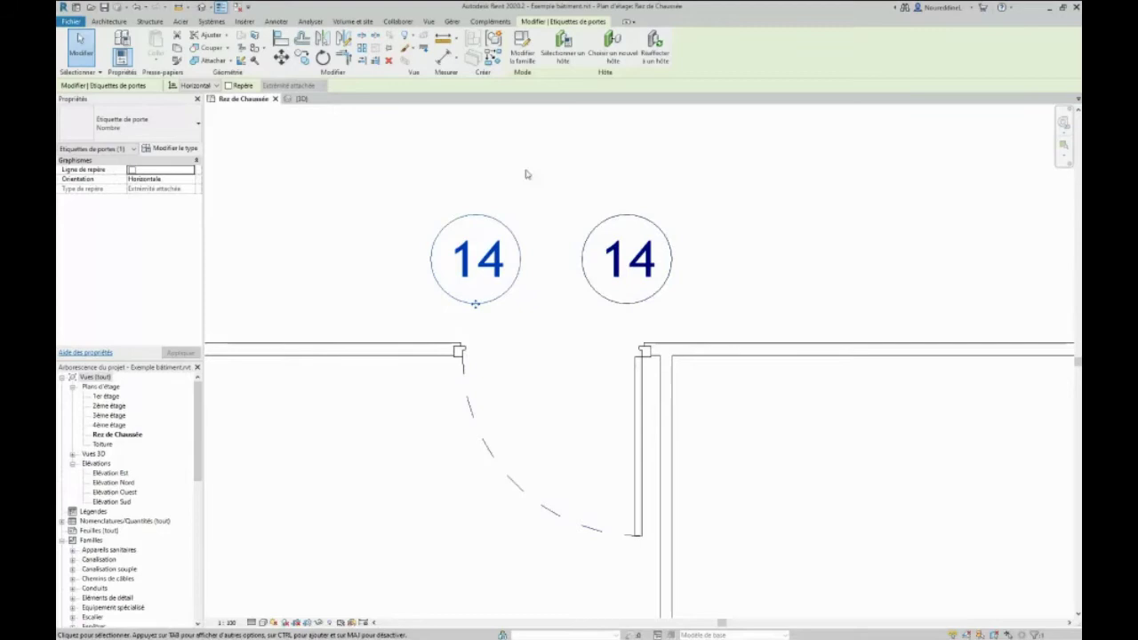
Delete both separated tags and tag the same door by category again with a single leaderless tag.
left_click(376, 184)
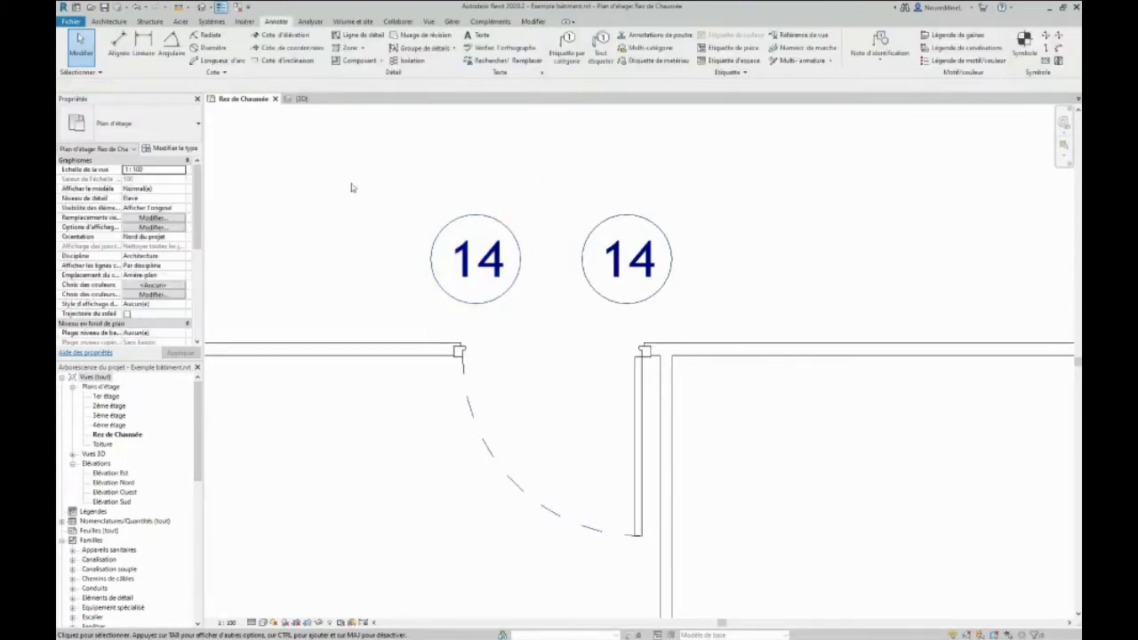
left_click_drag(362, 157, 683, 328)
key("Delete")
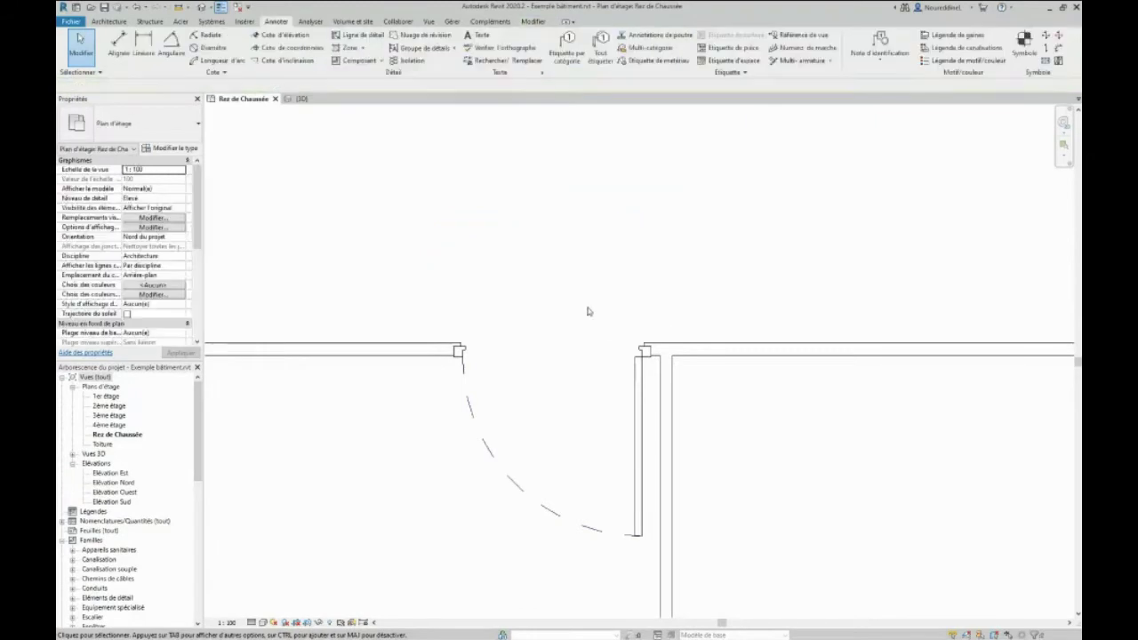
left_click(567, 49)
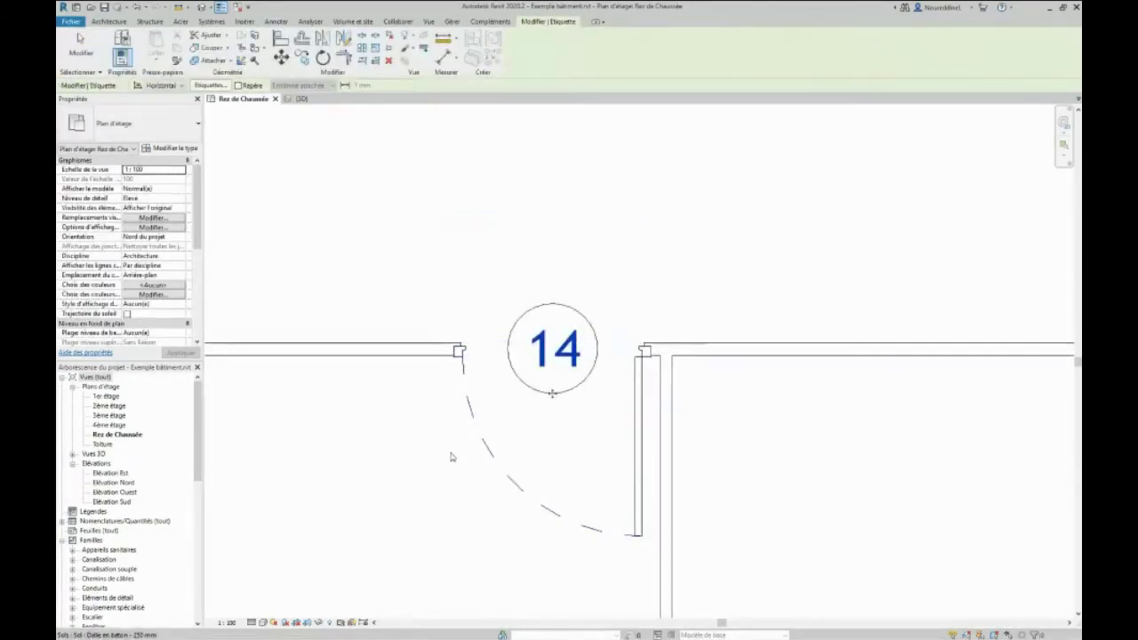
Examine the wall tag of the curtain wall at the corridor's outer end.
scroll(453, 416, "down", 3)
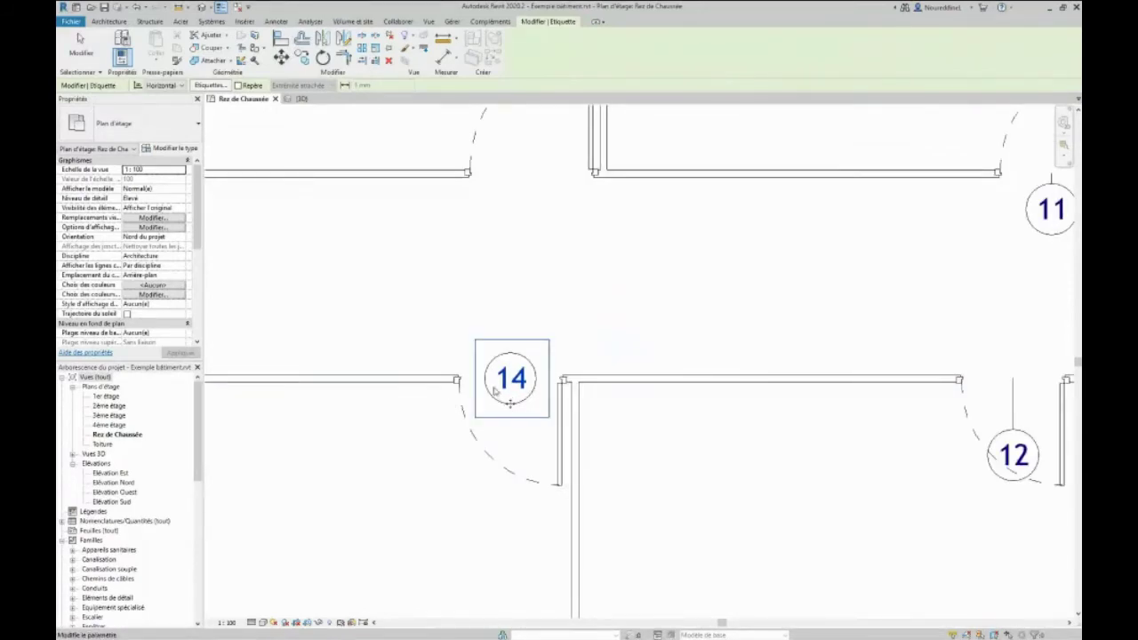
scroll(534, 402, "down", 3)
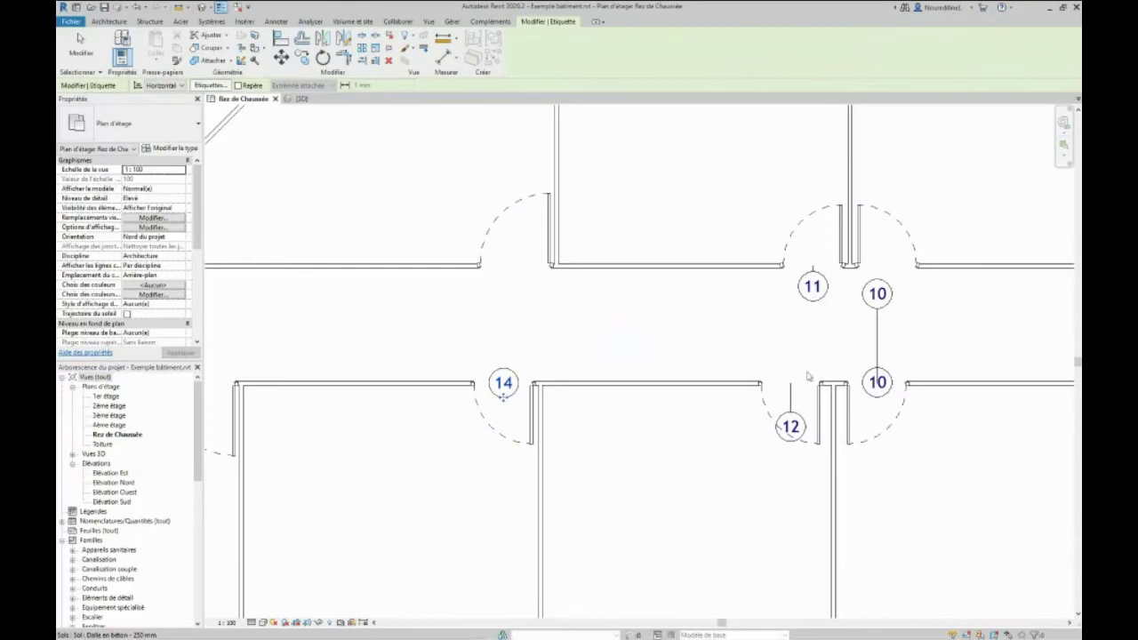
scroll(807, 376, "down", 4)
scroll(885, 388, "up", 5)
middle_click_drag(987, 368, 758, 369)
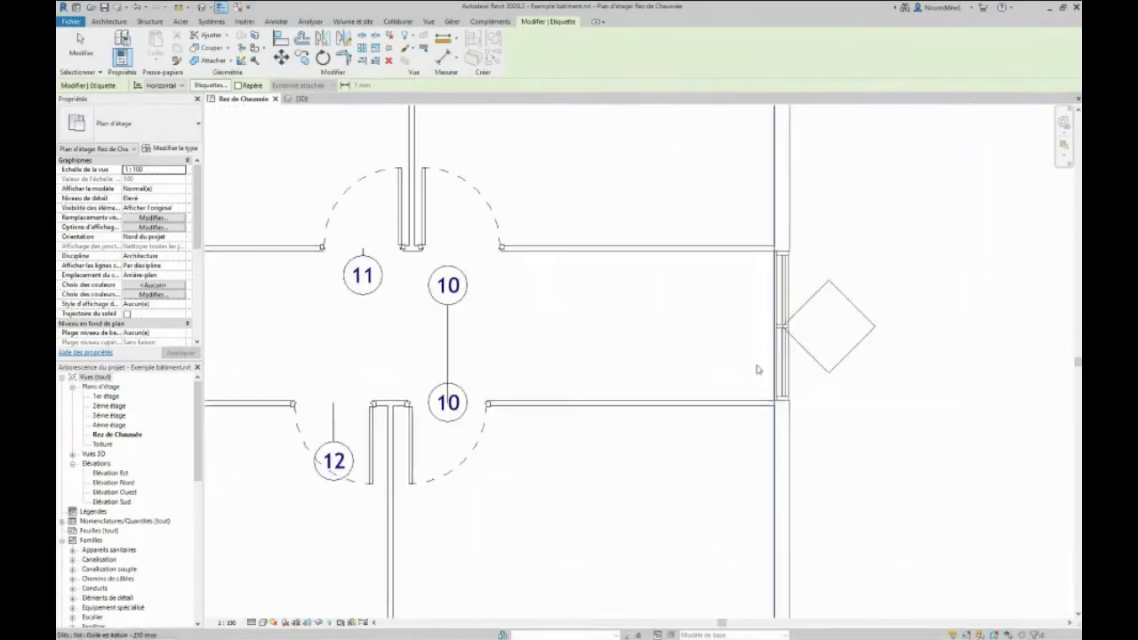
key("Escape")
left_click(812, 353)
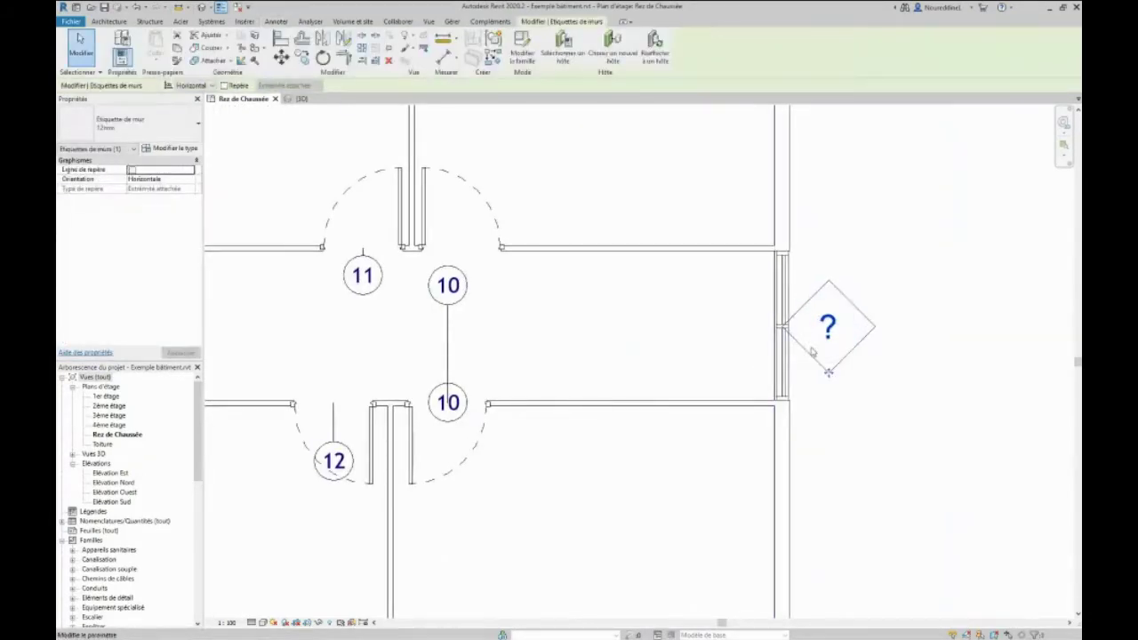
scroll(740, 308, "down", 2)
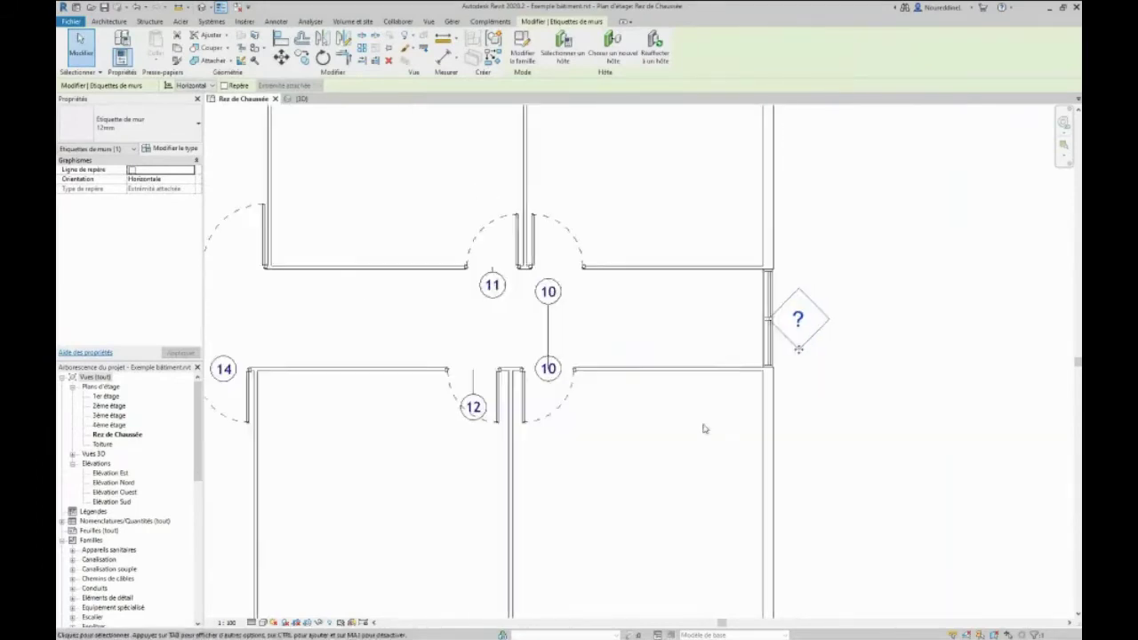
scroll(703, 428, "down", 1)
middle_click_drag(703, 429, 719, 382)
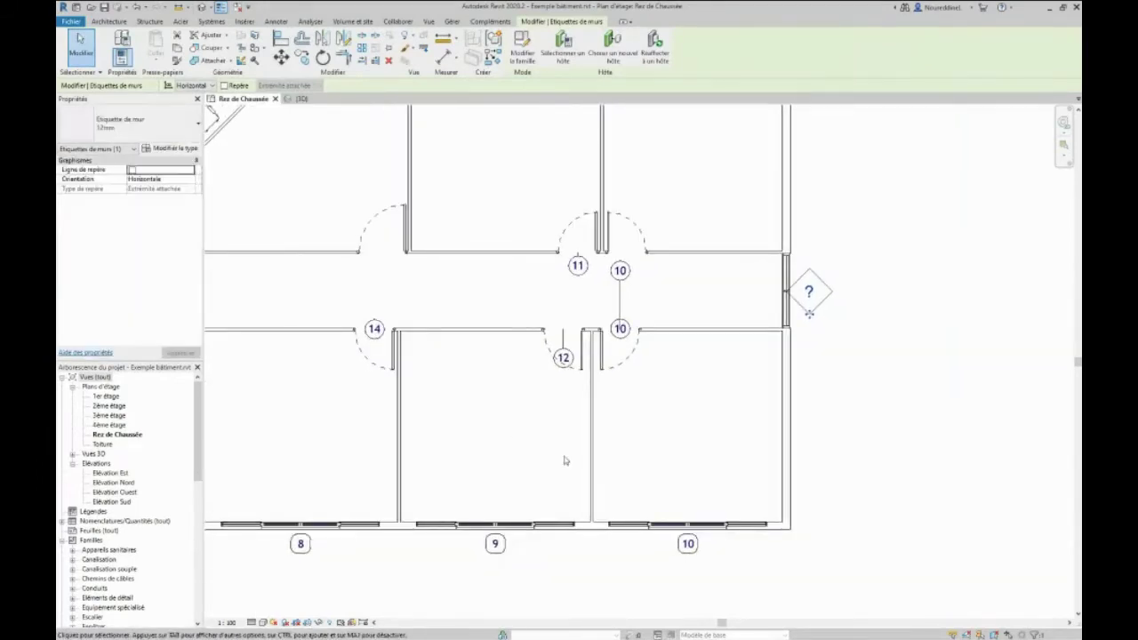
scroll(331, 355, "up", 2)
left_click(463, 308)
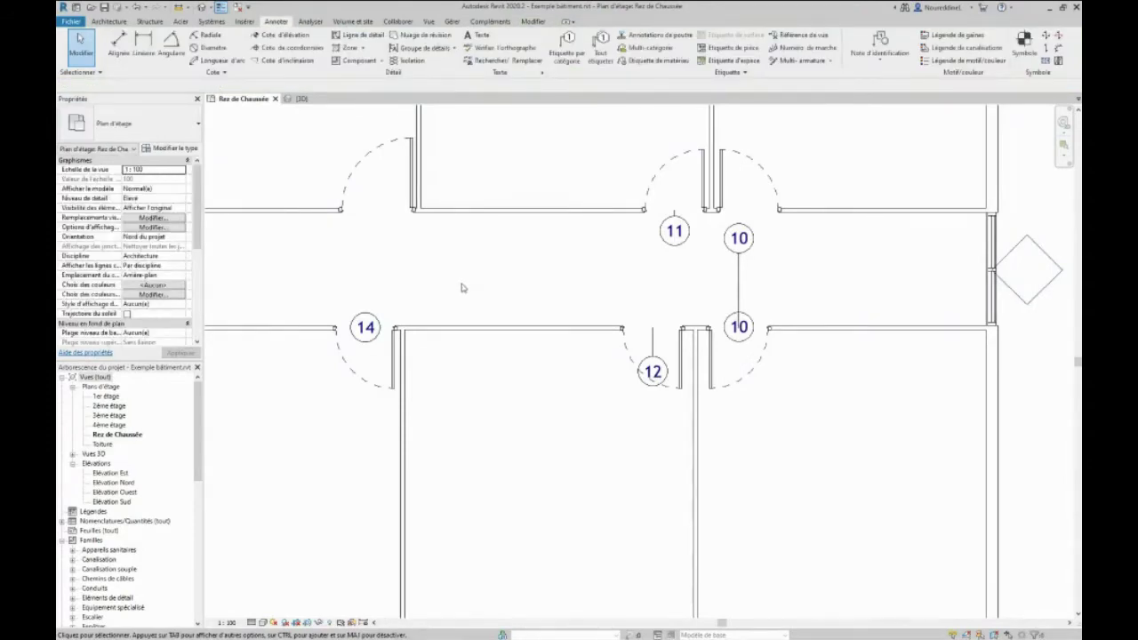
Set the Identifiant property of the door tagged 14 to P1.
left_click(363, 382)
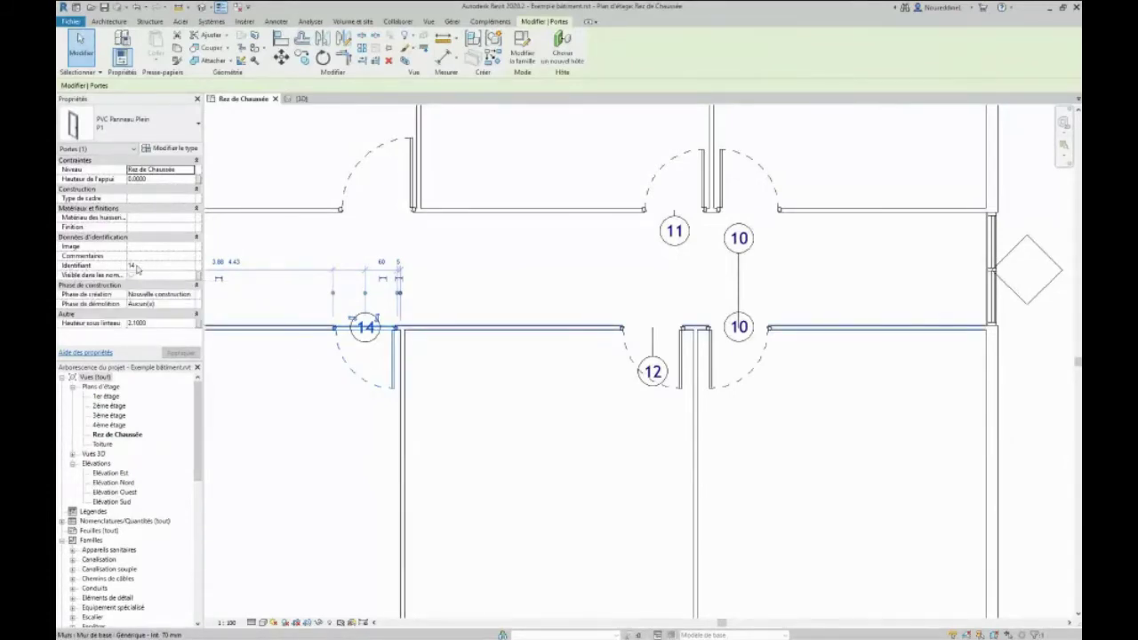
left_click(349, 457)
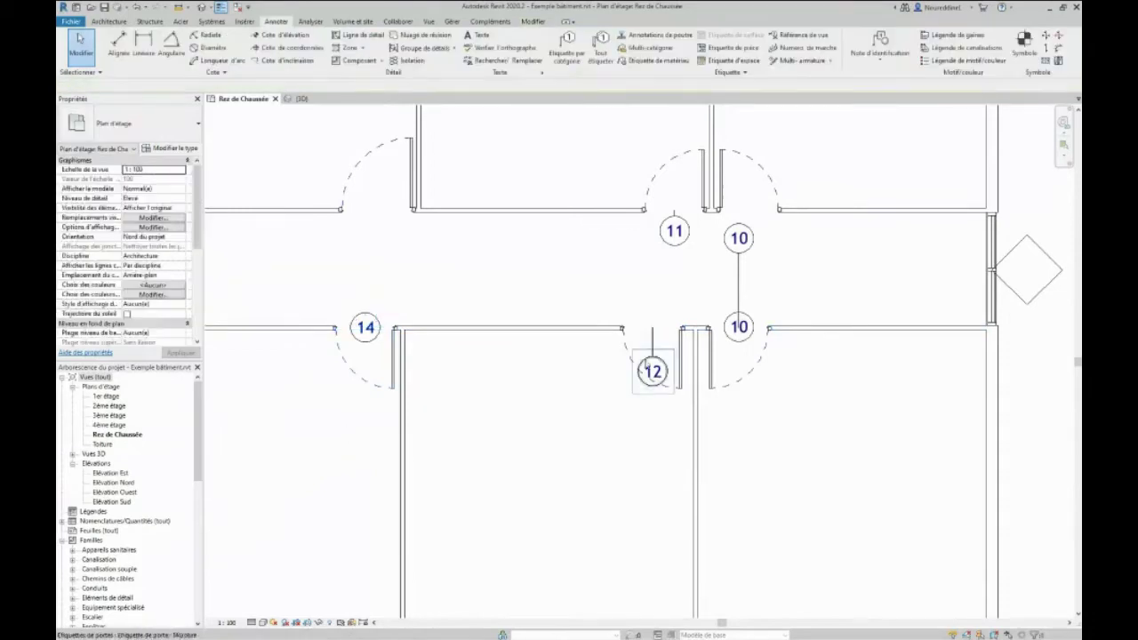
left_click(346, 360)
left_click(151, 265)
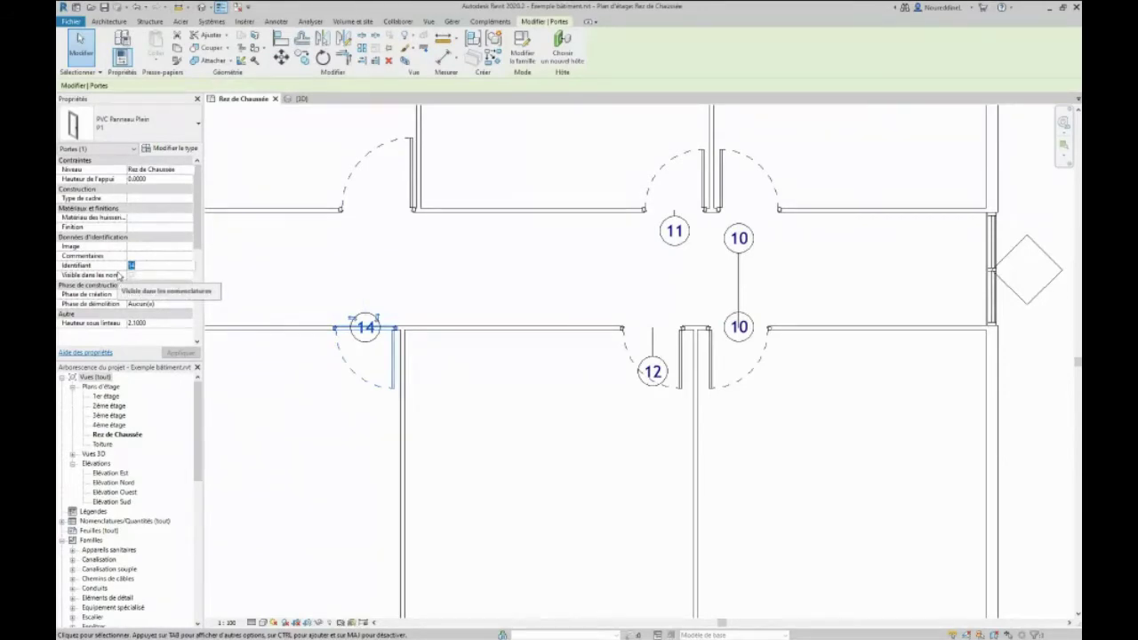
type("P1")
left_click(178, 353)
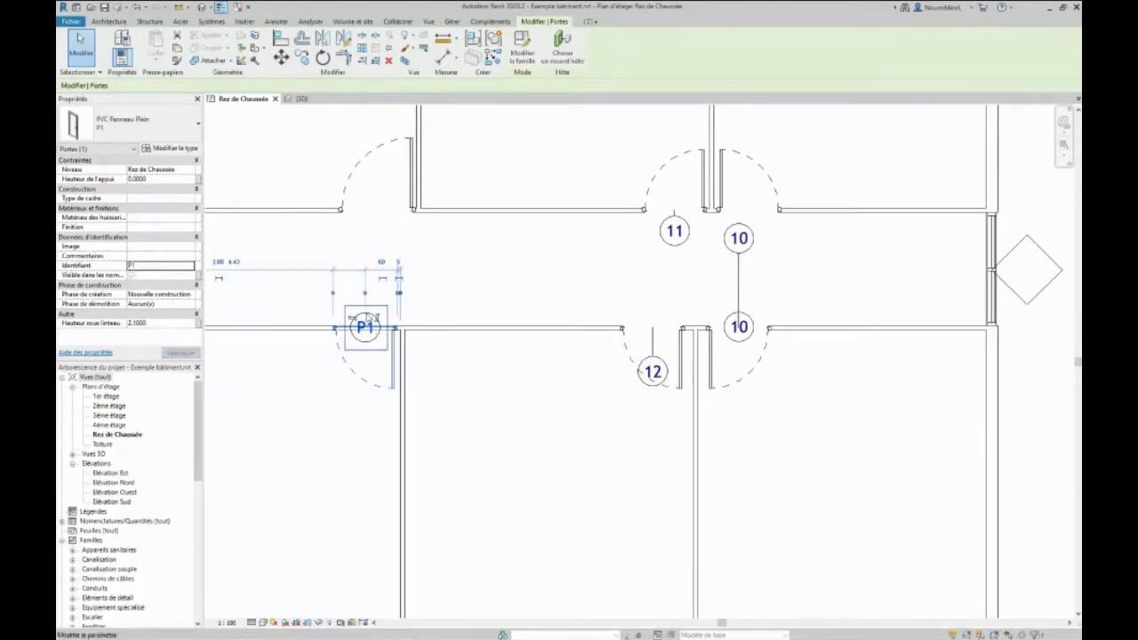
scroll(371, 317, "up", 3)
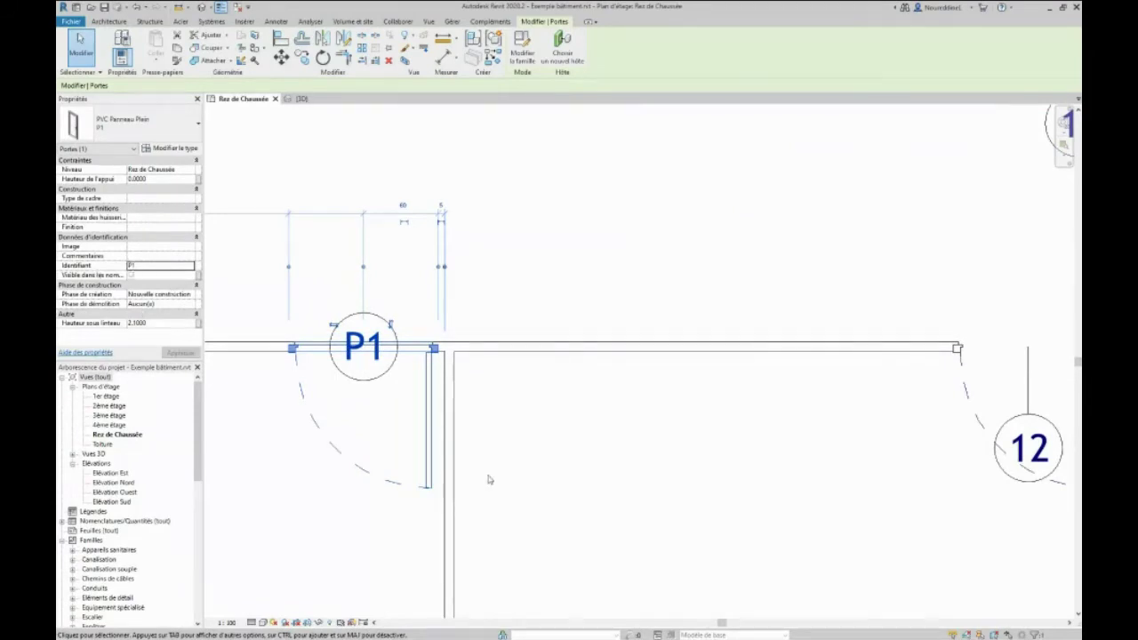
left_click(601, 451)
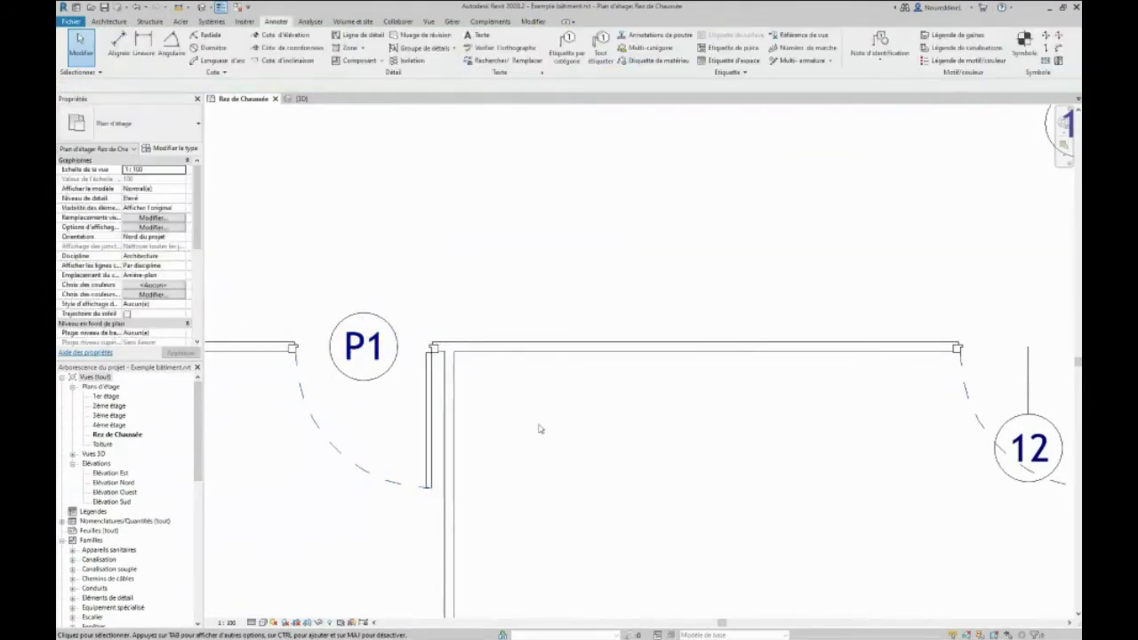
Change the value to P2 directly in the tag of door P1, then check the door's Identifiant property.
double_click(379, 365)
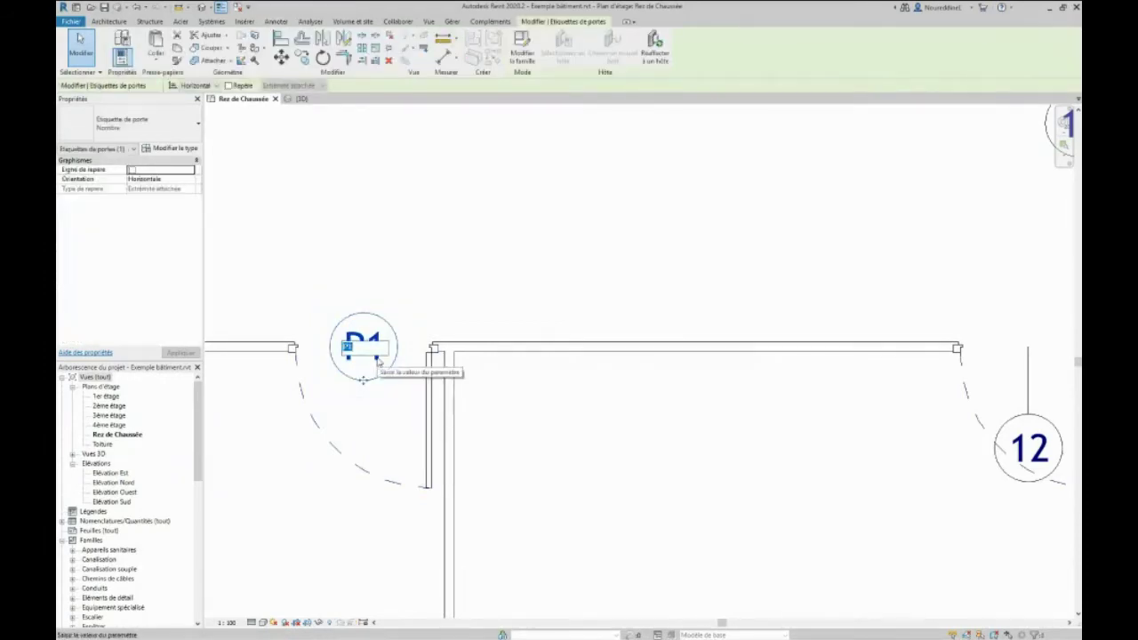
type("P2")
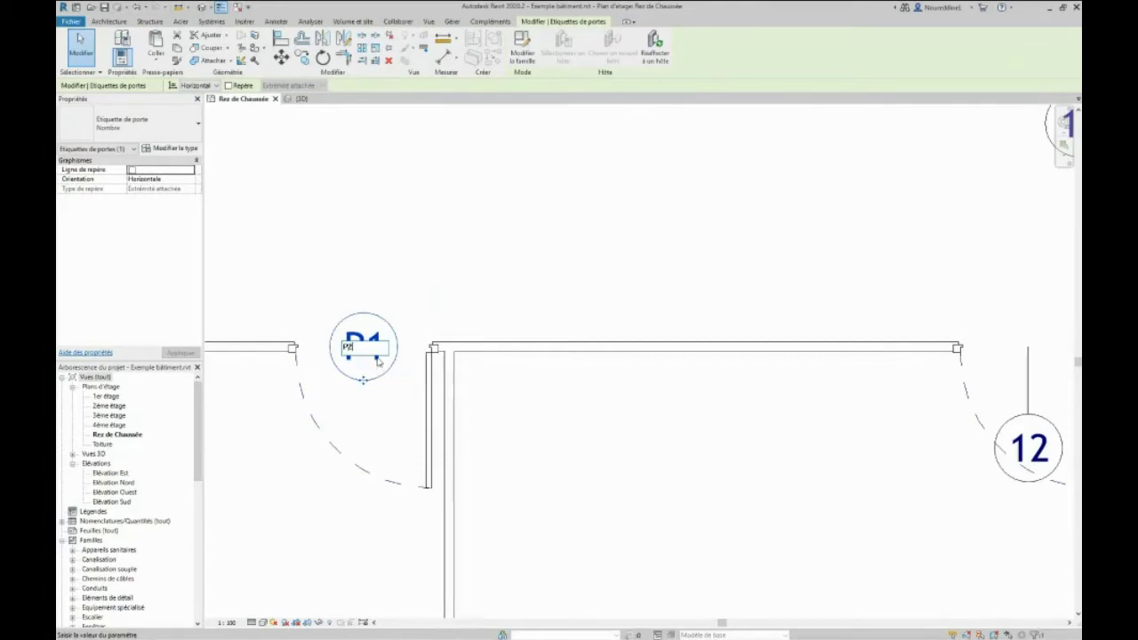
key("Return")
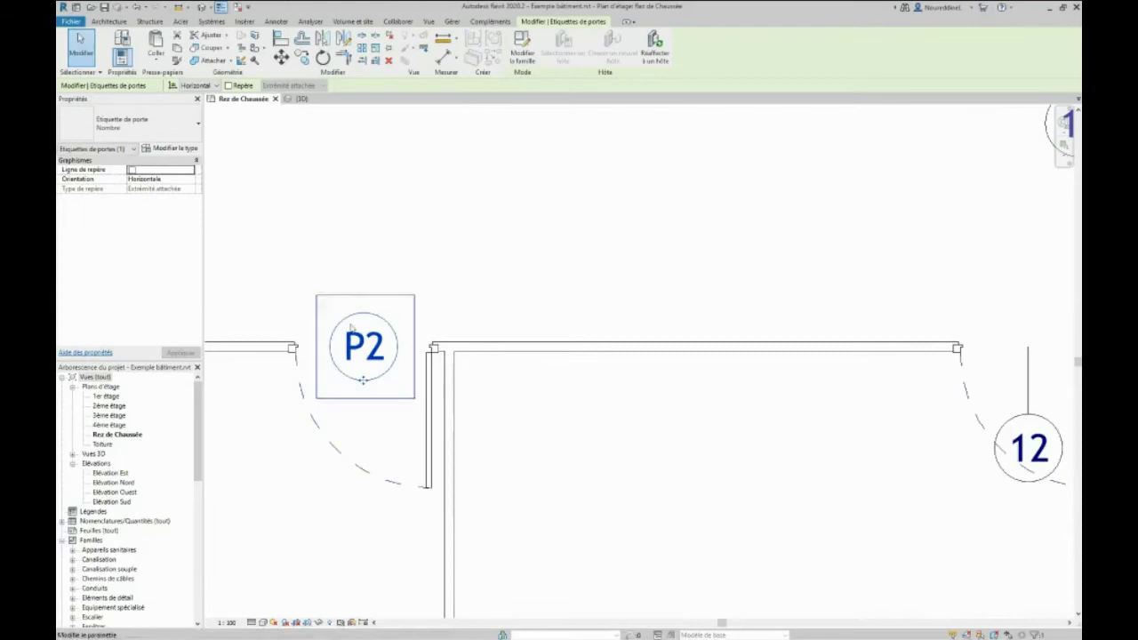
left_click(300, 461)
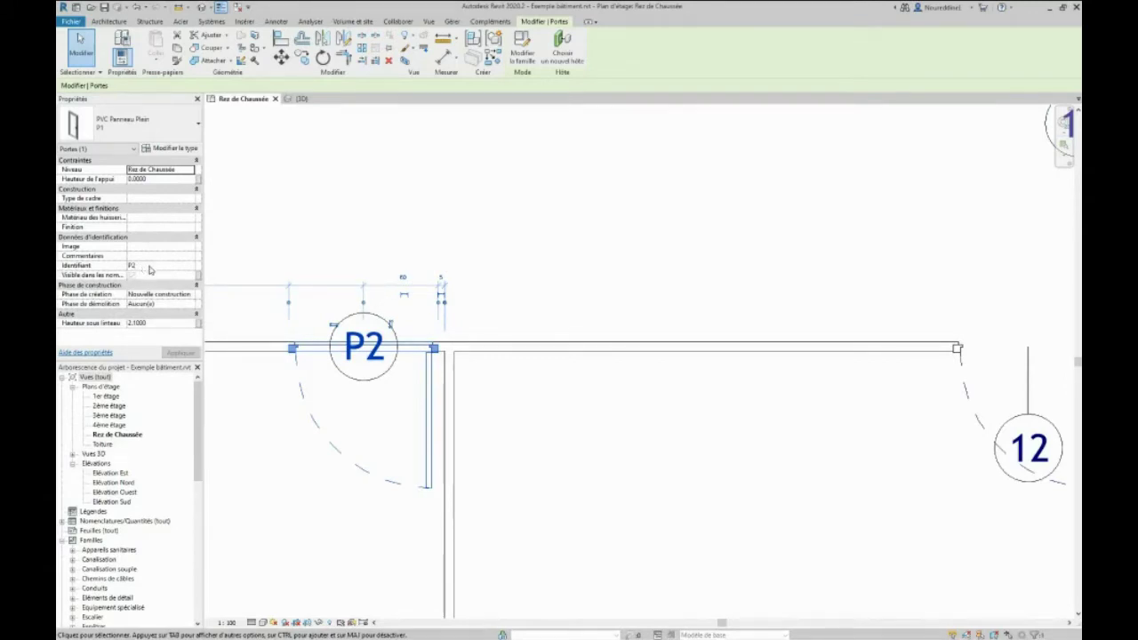
left_click(707, 470)
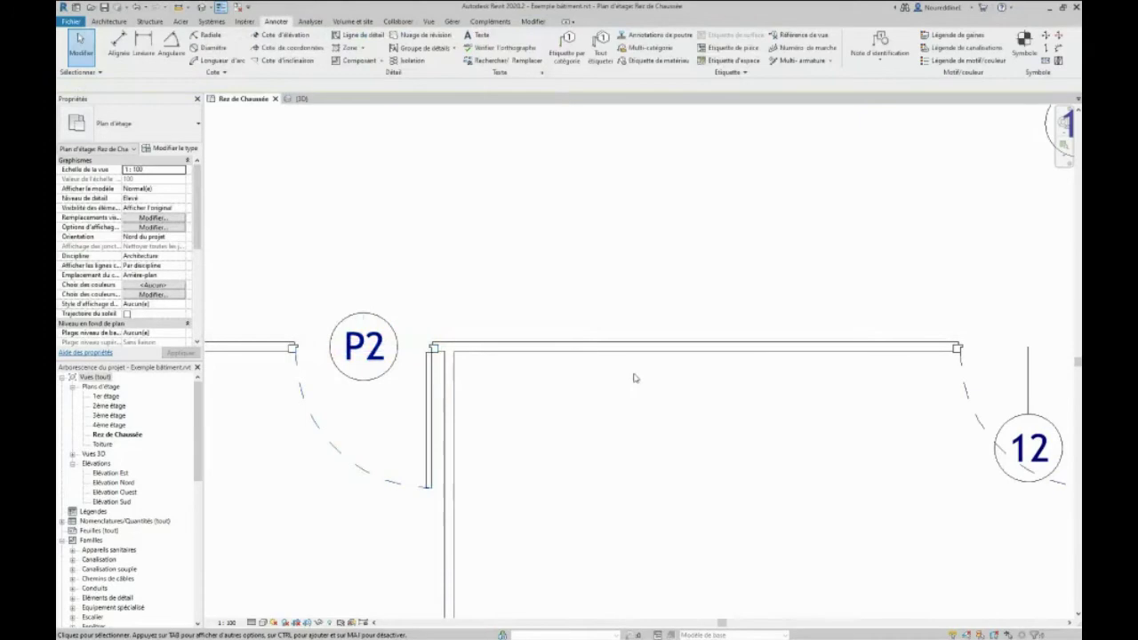
Change the value of the neighbouring door's tag from within the tag to P3, then check that door's Identifiant property.
scroll(631, 375, "down", 4)
scroll(843, 423, "up", 3)
double_click(864, 412)
type("P3")
key("Return")
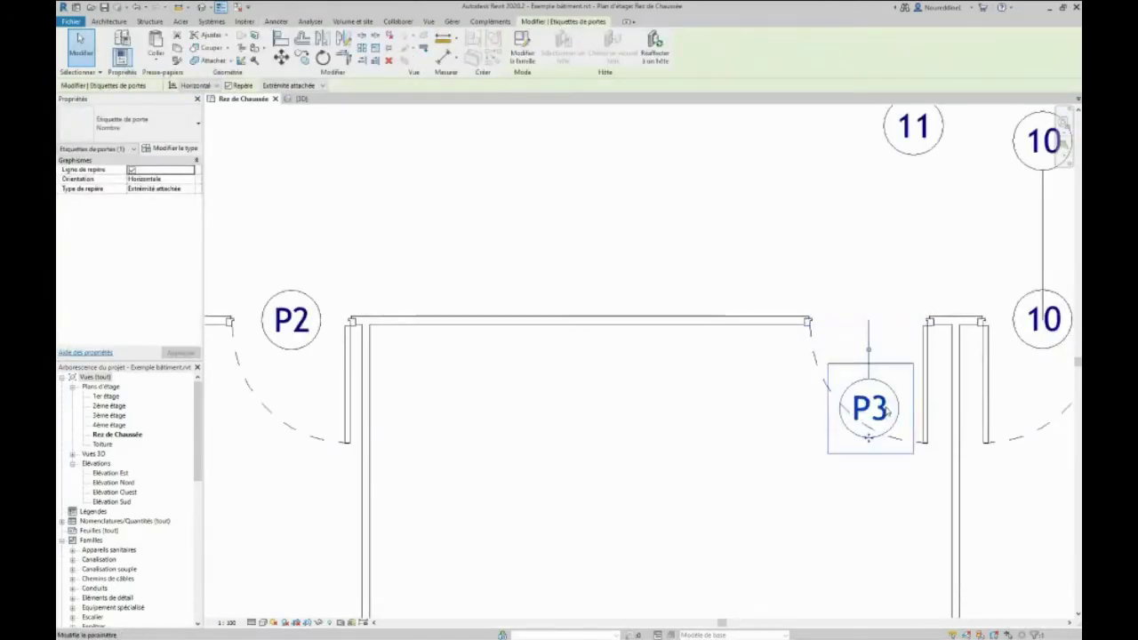
scroll(849, 411, "up", 2)
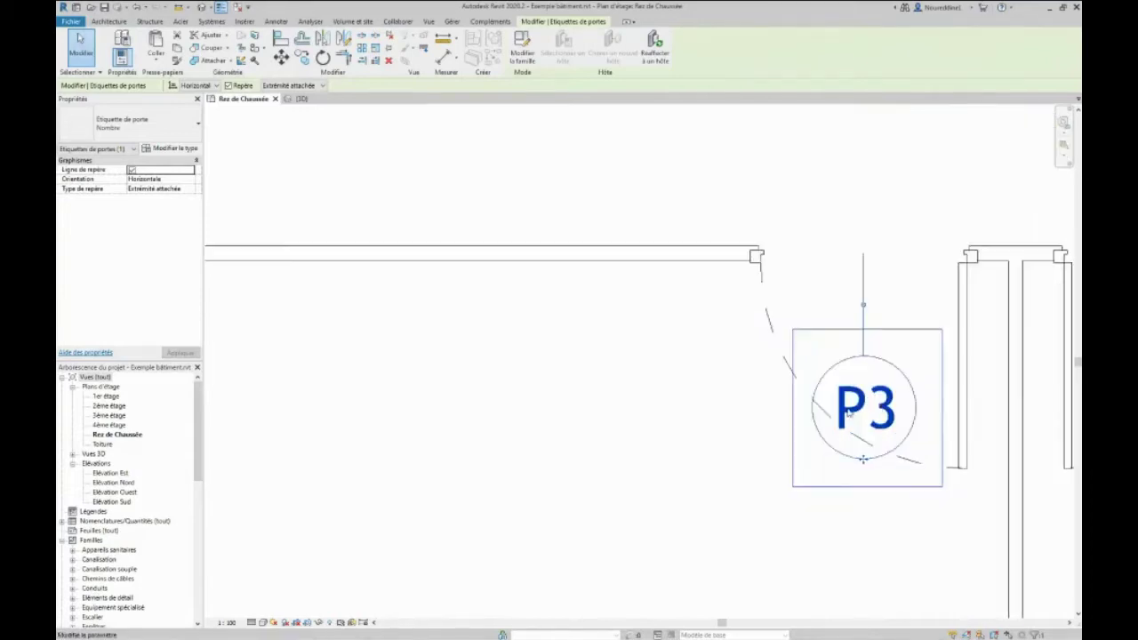
left_click(767, 327)
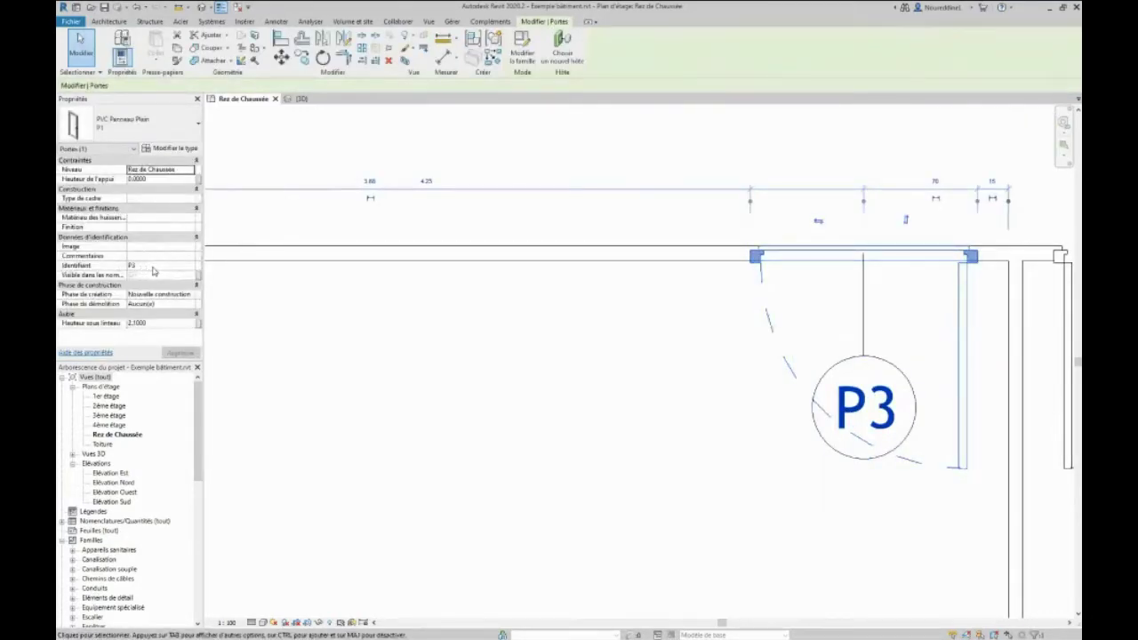
Set the shared Identifiant property of the six doors along this stretch of corridor to P1, accepting the duplicate values.
scroll(520, 393, "down", 3)
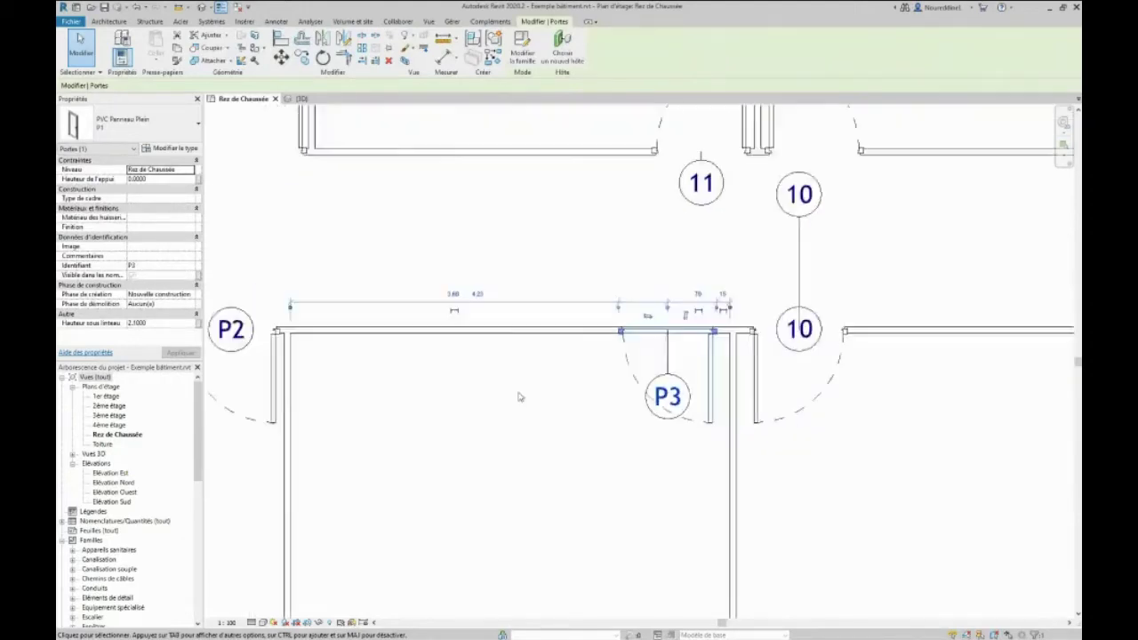
key("Escape")
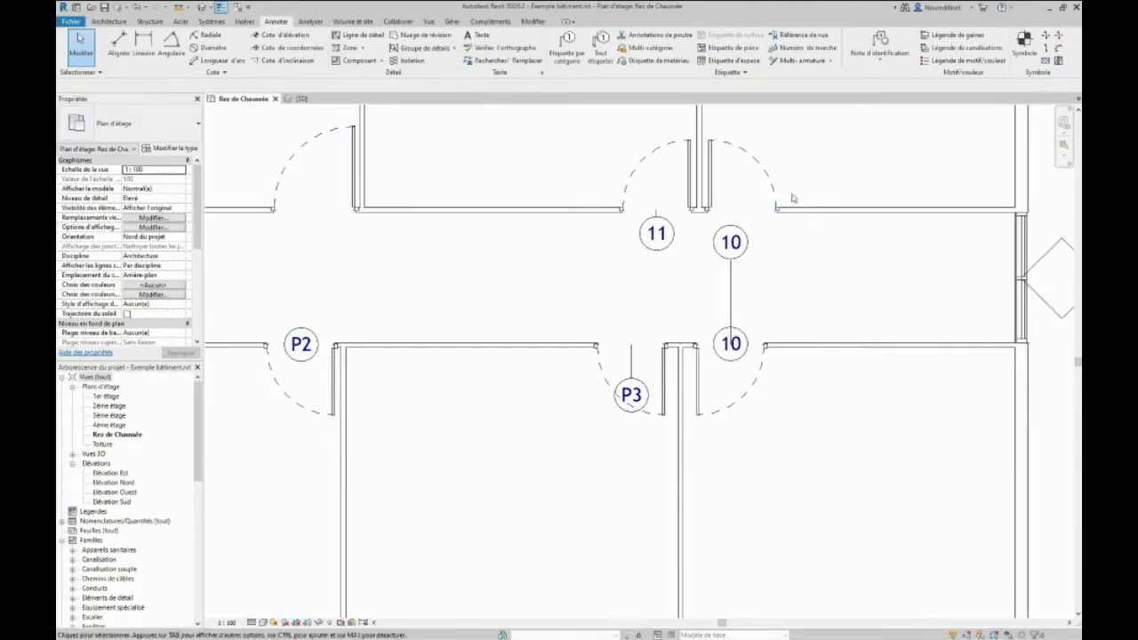
left_click(763, 372)
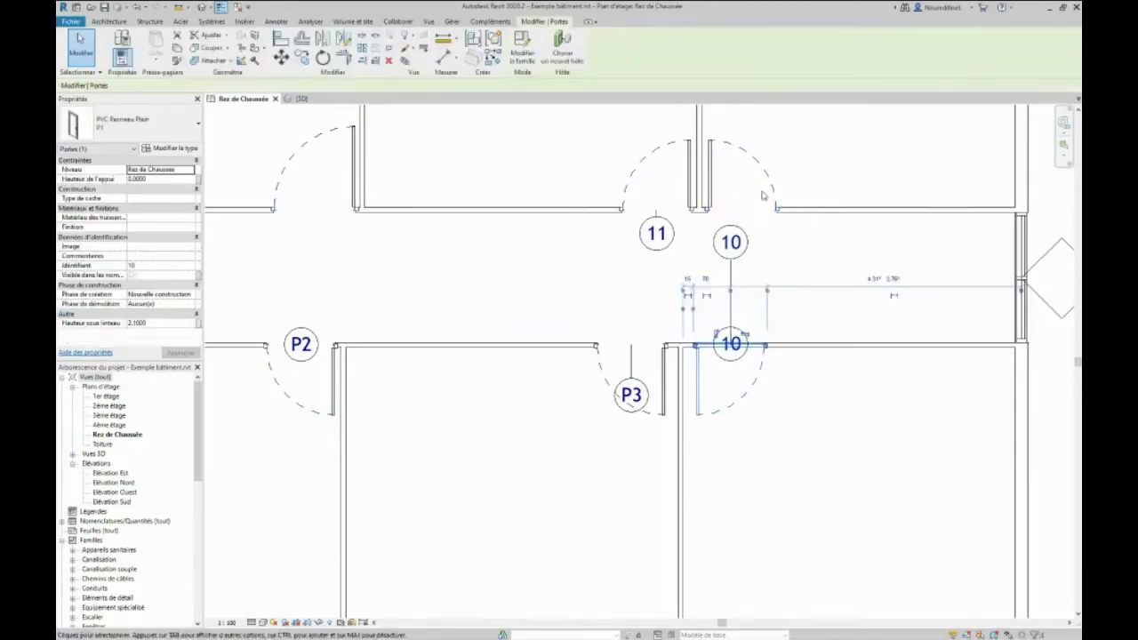
left_click(726, 182, "ctrl")
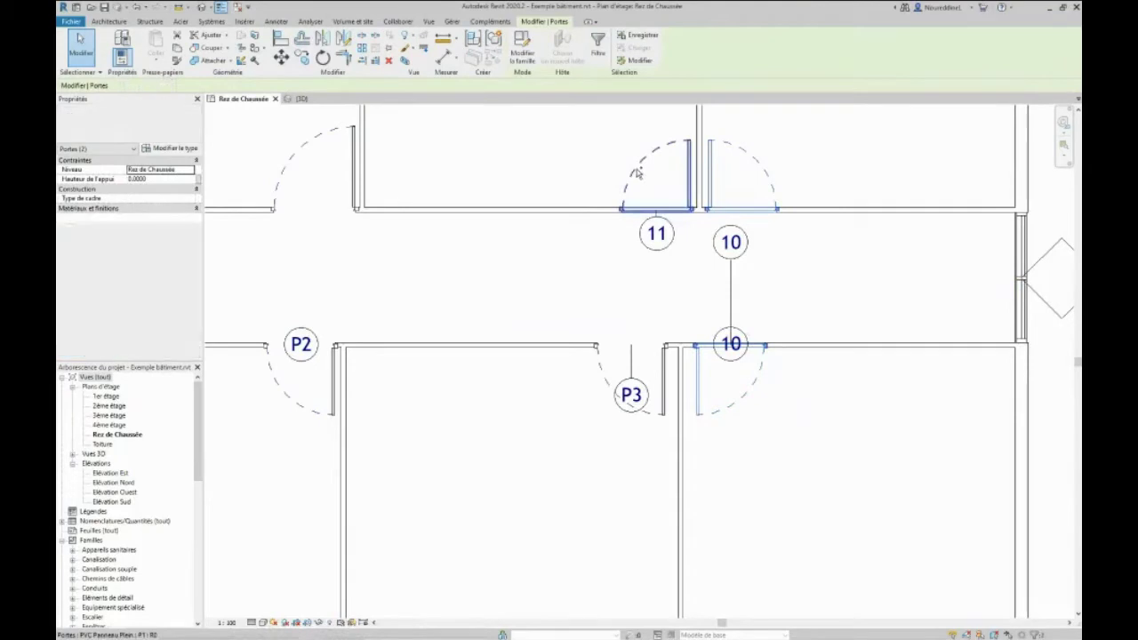
left_click(627, 384, "ctrl")
left_click(336, 402, "ctrl")
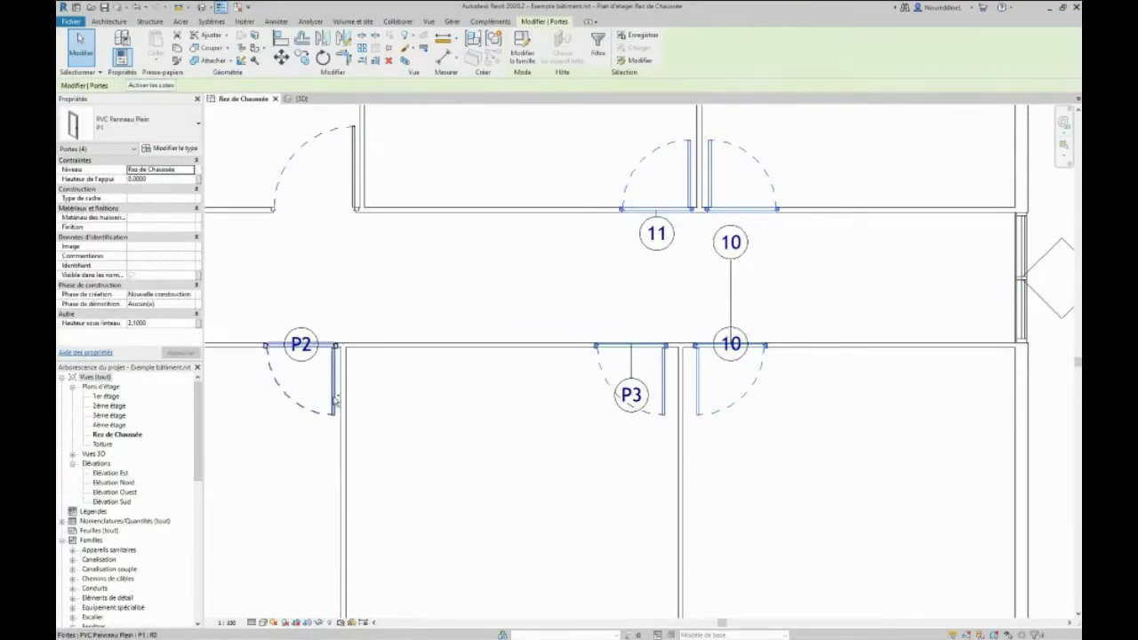
left_click(316, 156, "ctrl")
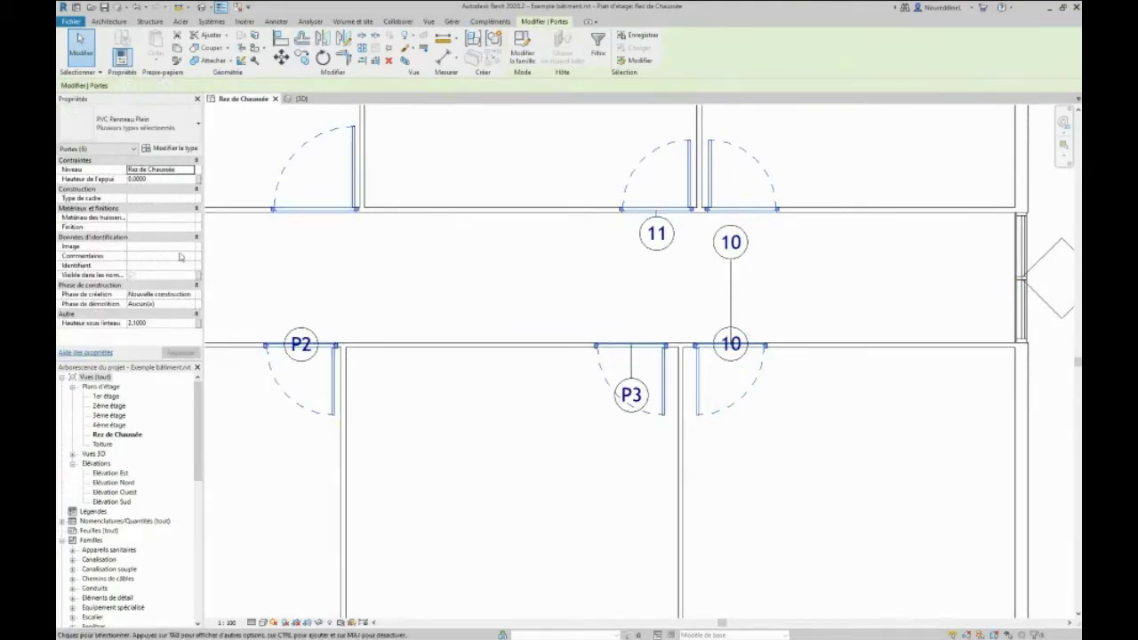
left_click(147, 265)
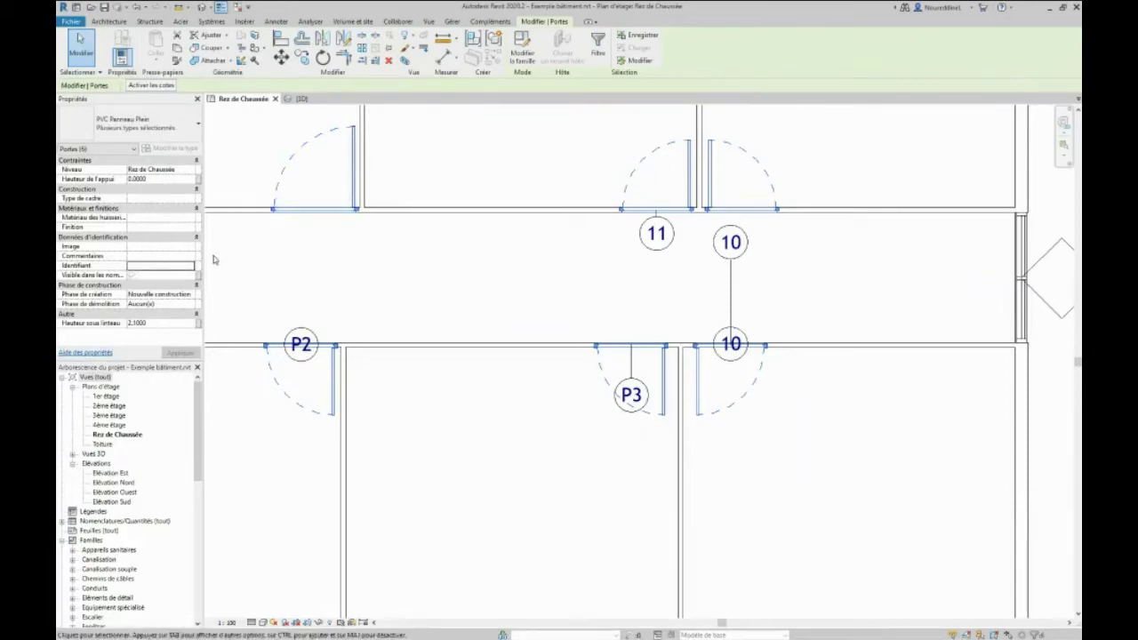
left_click(150, 267)
type("P1")
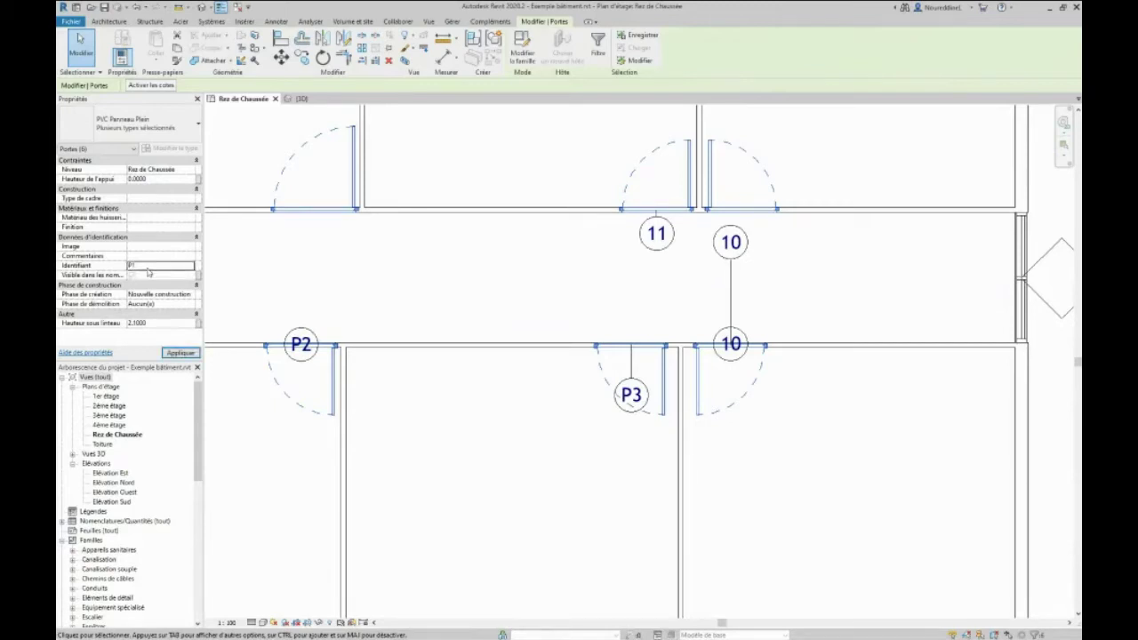
left_click(177, 353)
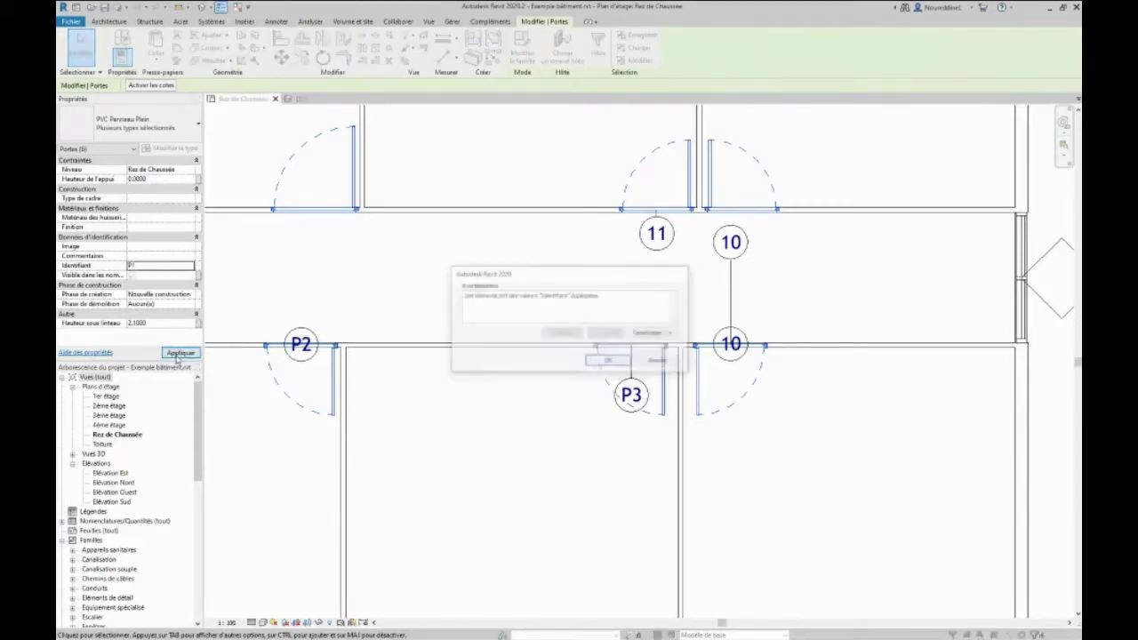
left_click_drag(553, 277, 472, 244)
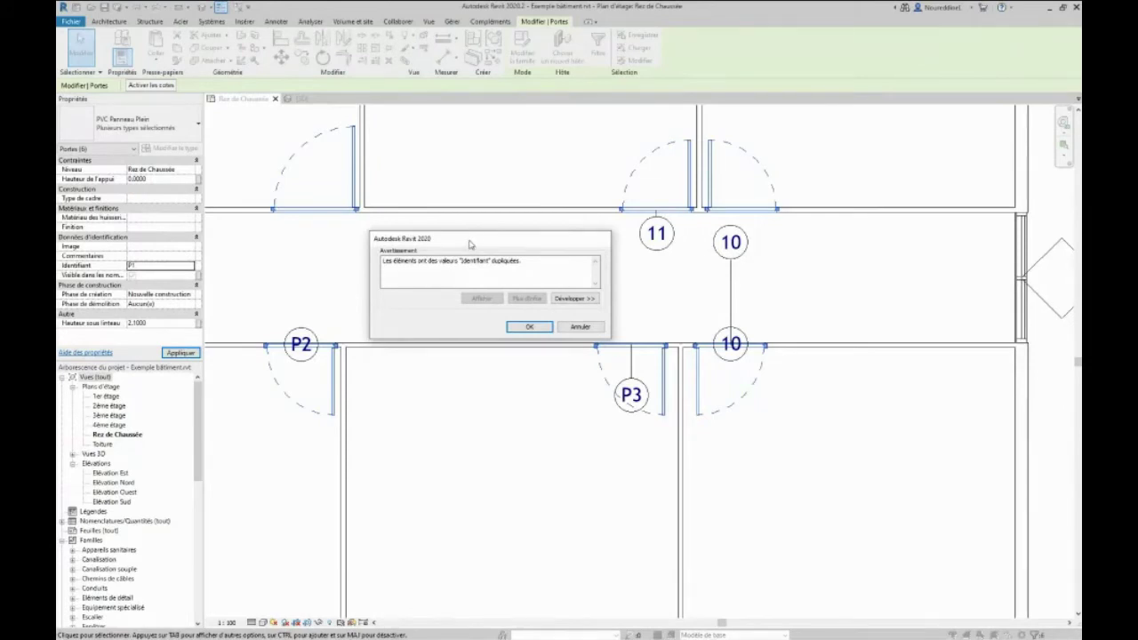
left_click_drag(465, 243, 466, 235)
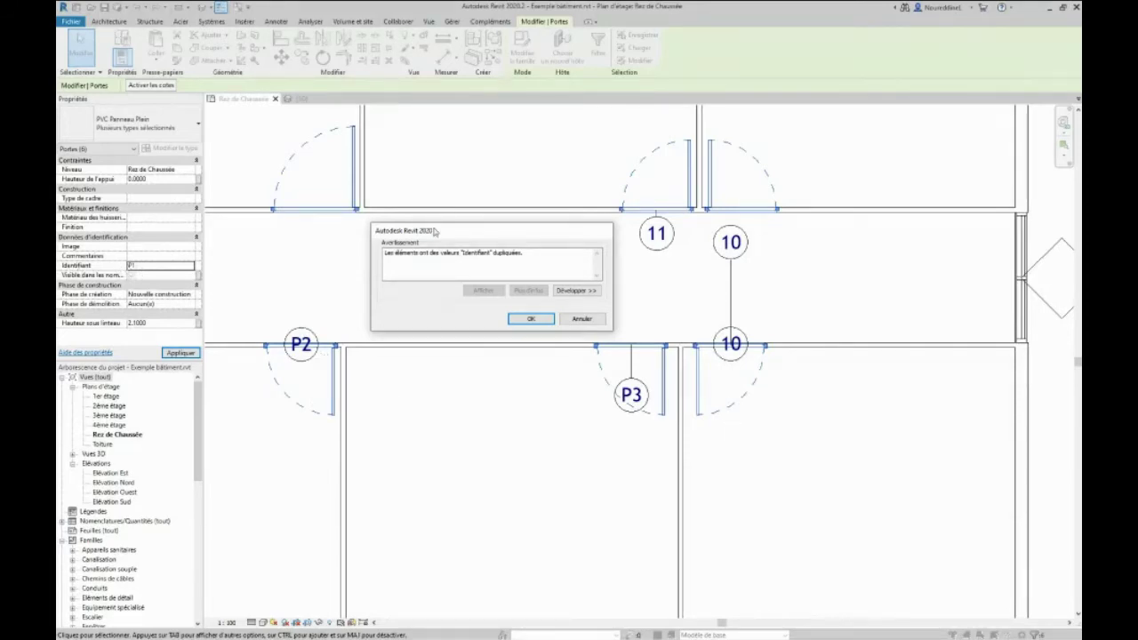
left_click_drag(436, 233, 413, 235)
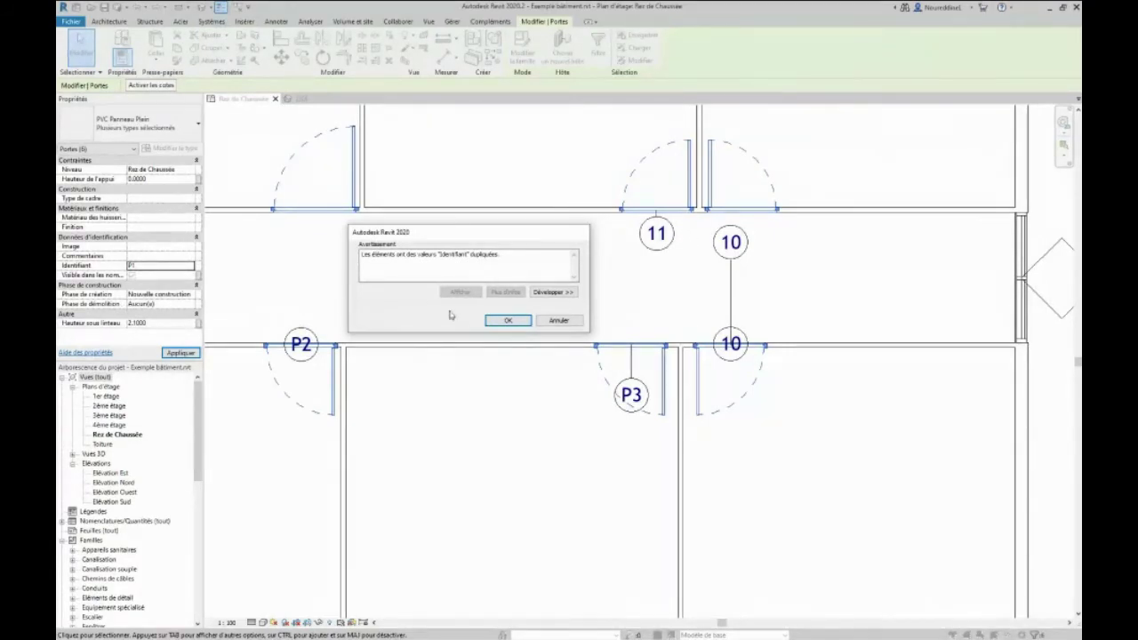
left_click(500, 321)
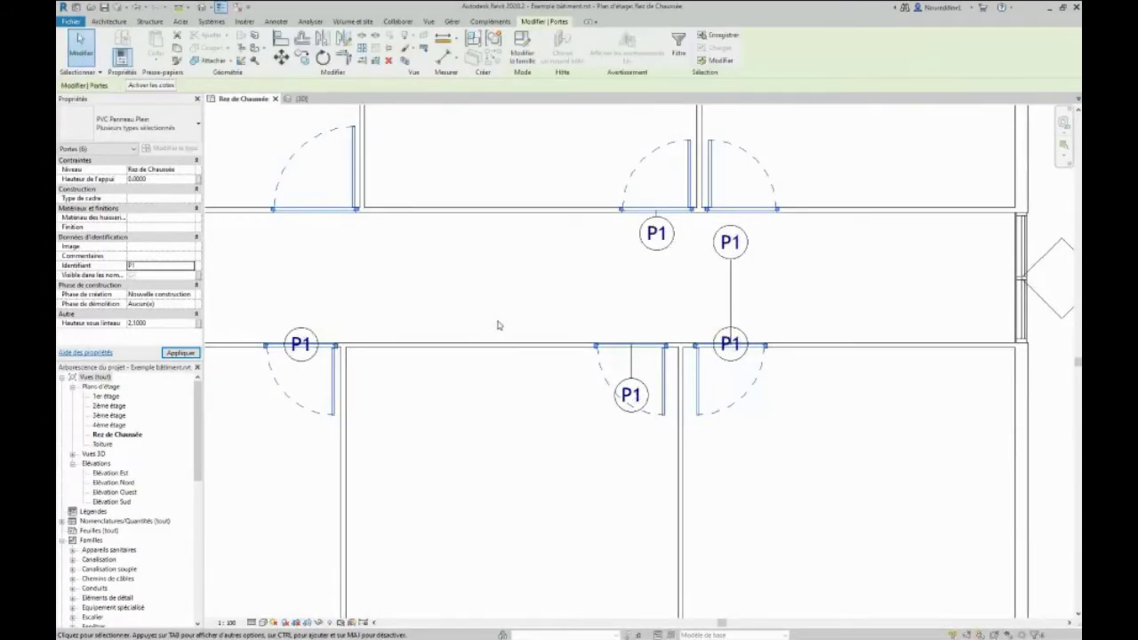
left_click(423, 270)
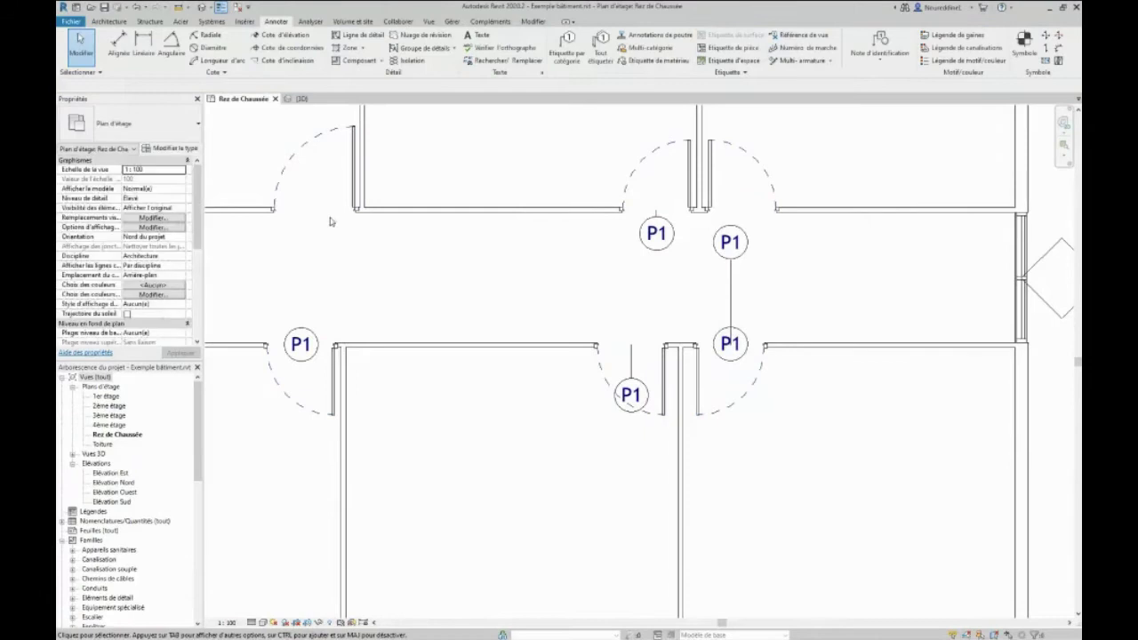
Tag the remaining untagged corridor door by category without a leader, declining to load a floor tag.
left_click(572, 49)
left_click(289, 185)
left_click(501, 307)
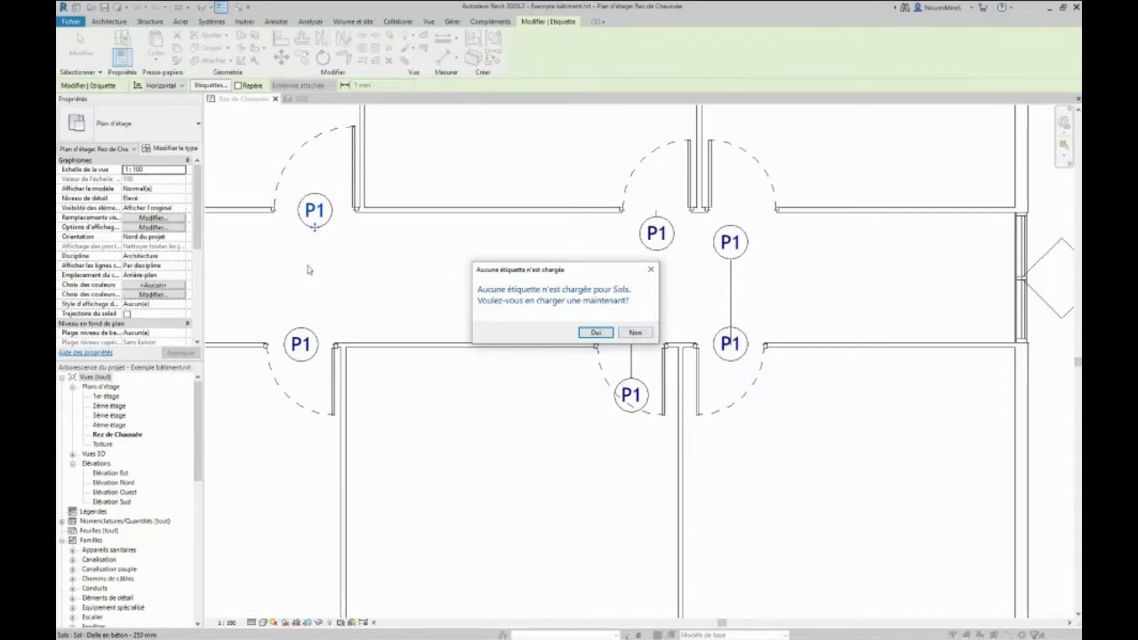
left_click(635, 334)
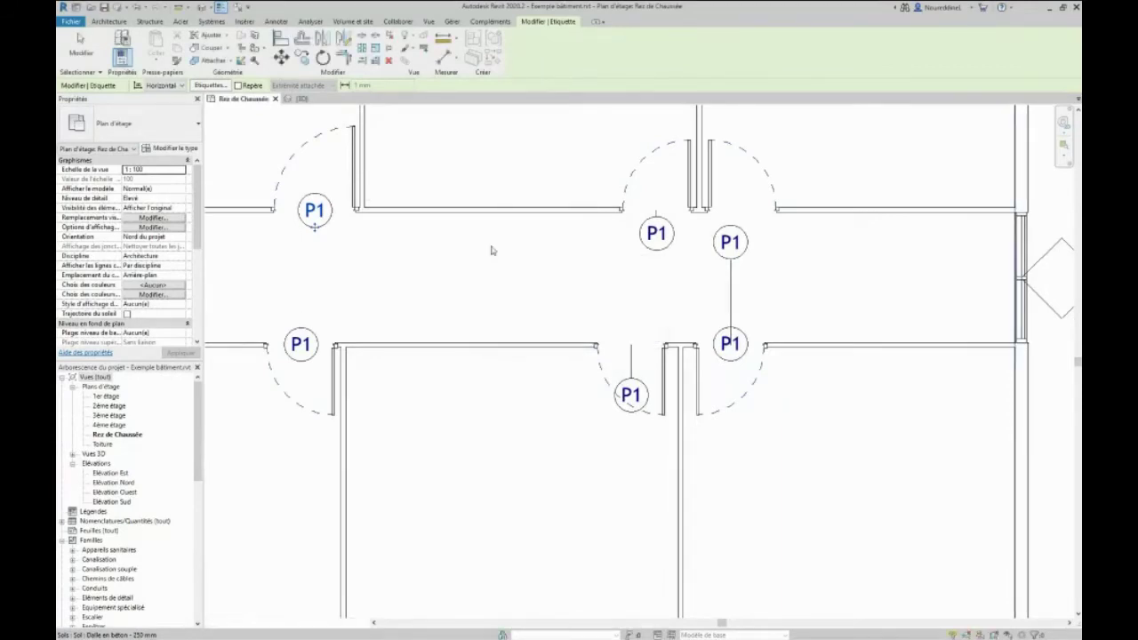
key("Escape")
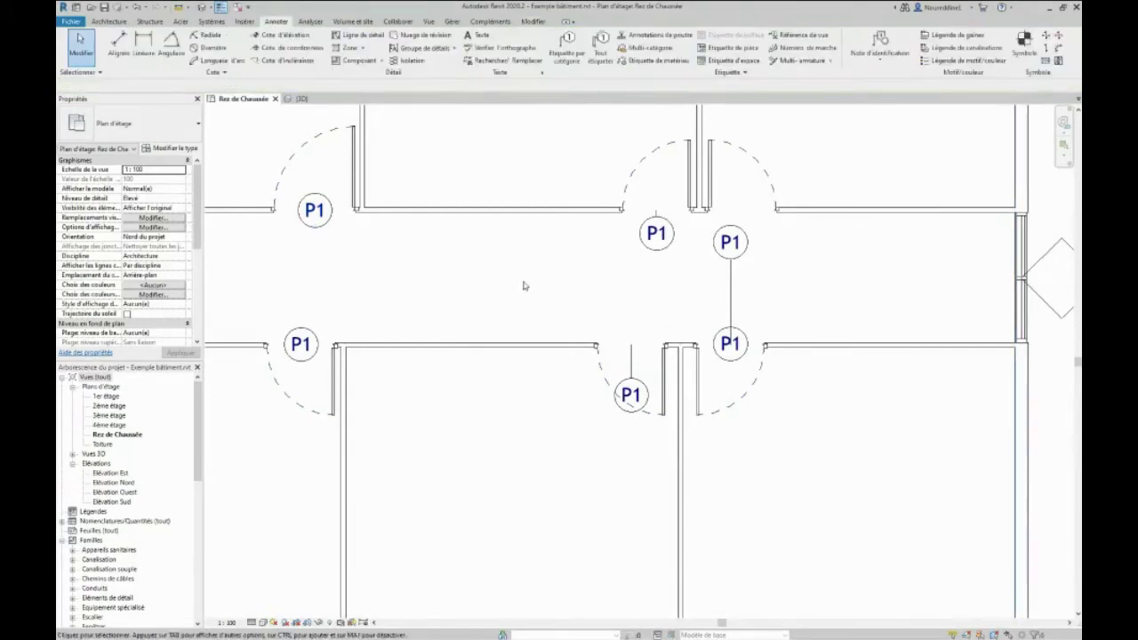
Examine the properties of the door opposite the newly tagged one and view the door types available for it.
left_click(330, 377)
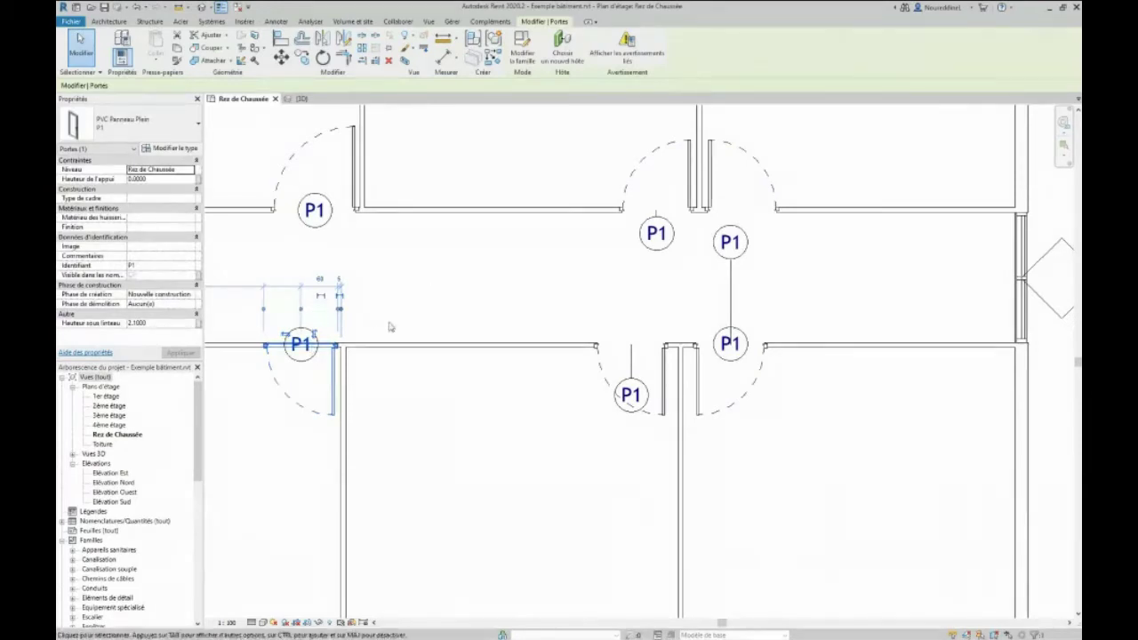
key("Escape")
left_click(336, 354)
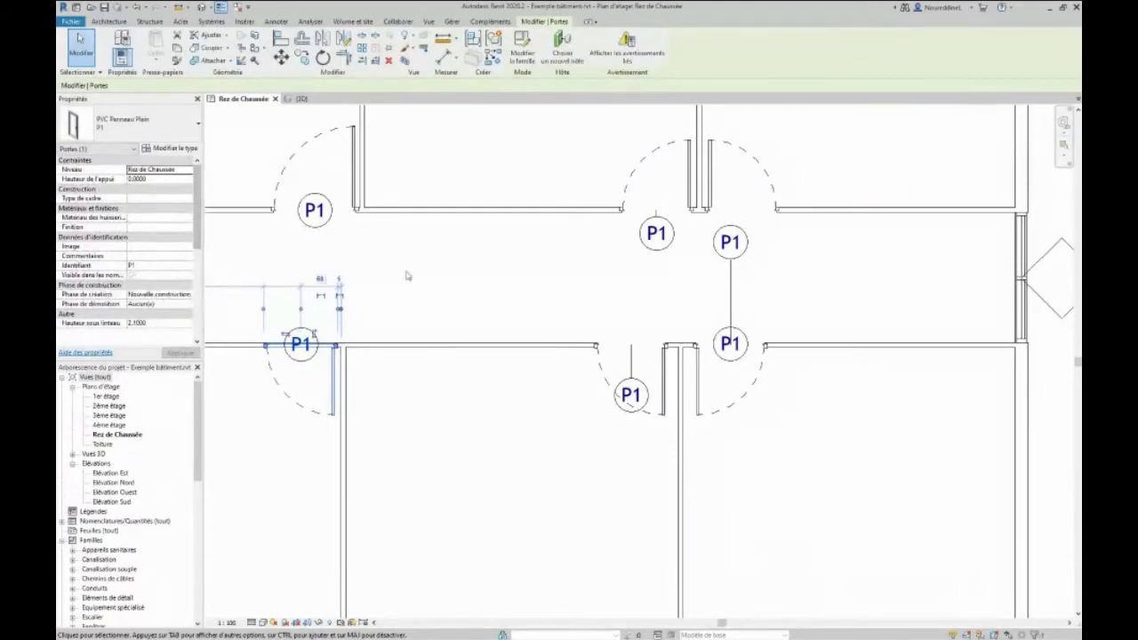
left_click(517, 286)
left_click(331, 383)
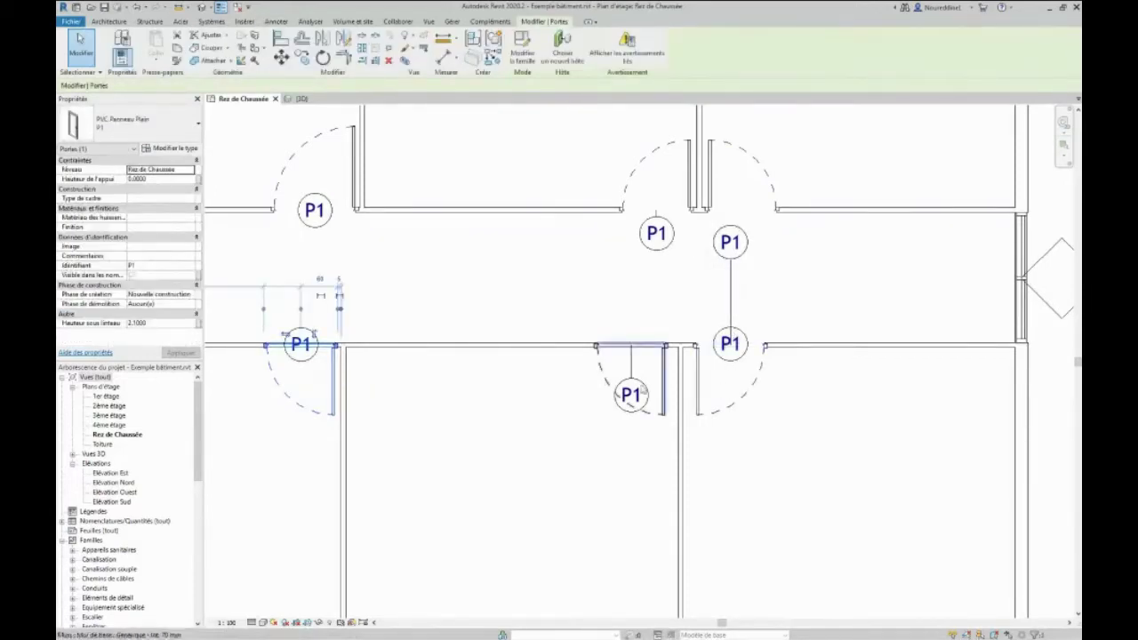
left_click(164, 134)
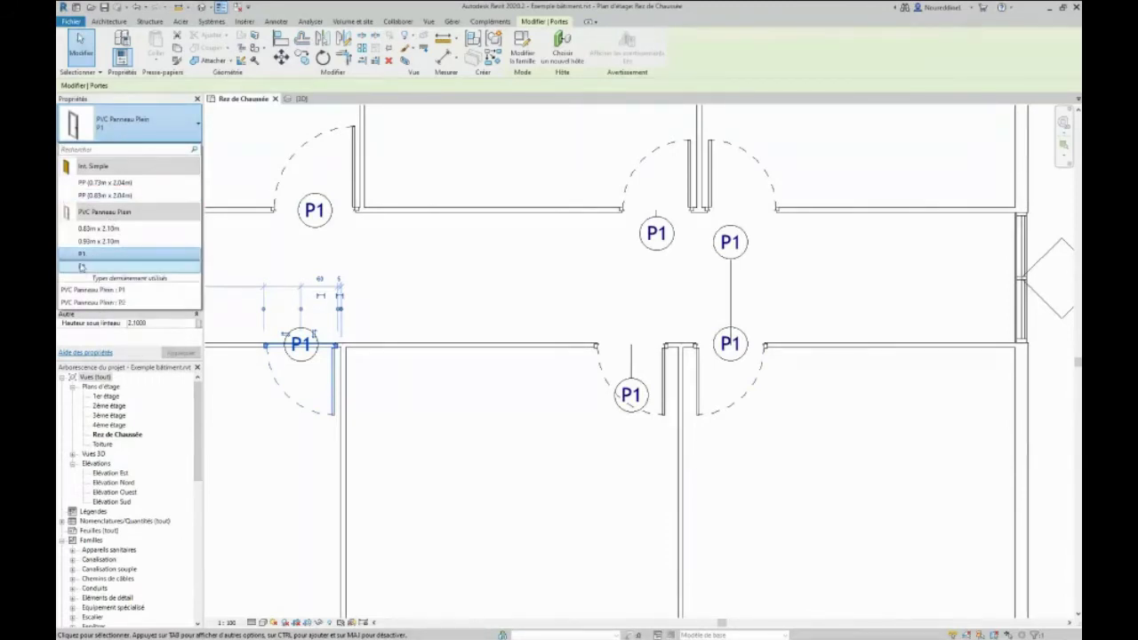
left_click(478, 292)
Compare the same door's tag with the door's type name and Identifiant property to see which parameter the tag reports.
scroll(293, 345, "up", 3)
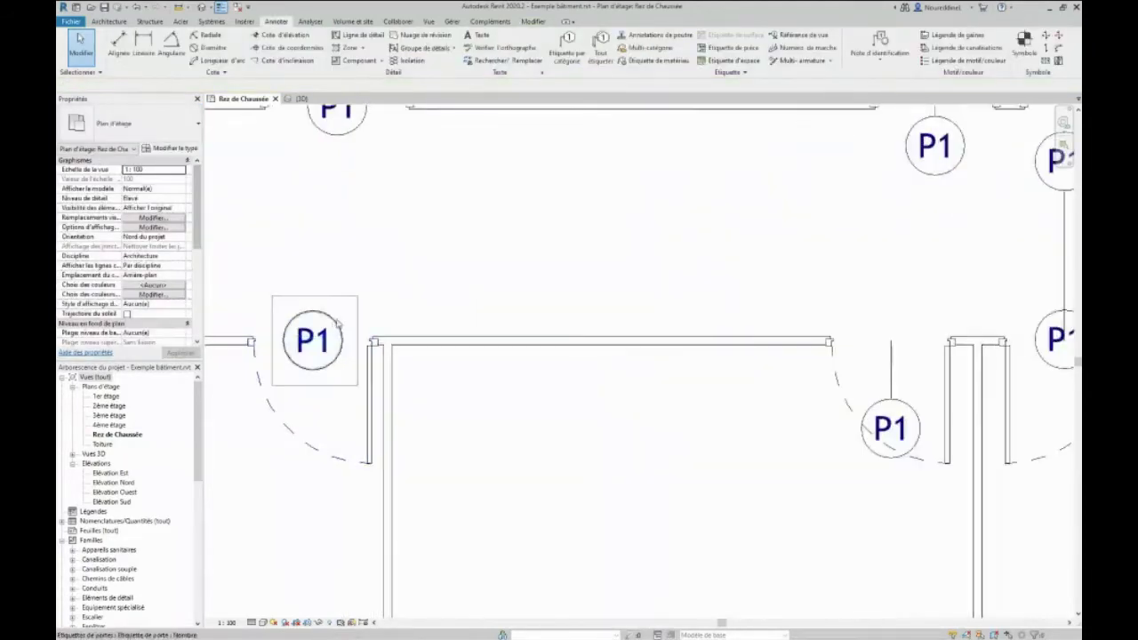
left_click(339, 326)
left_click(366, 419)
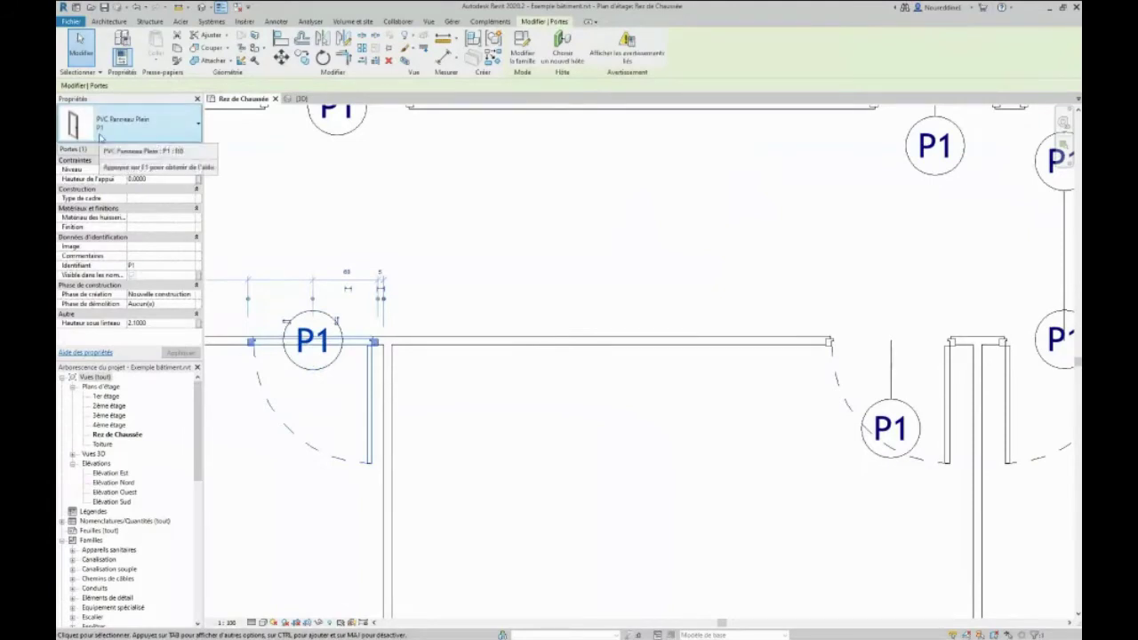
left_click(313, 340)
left_click(597, 261)
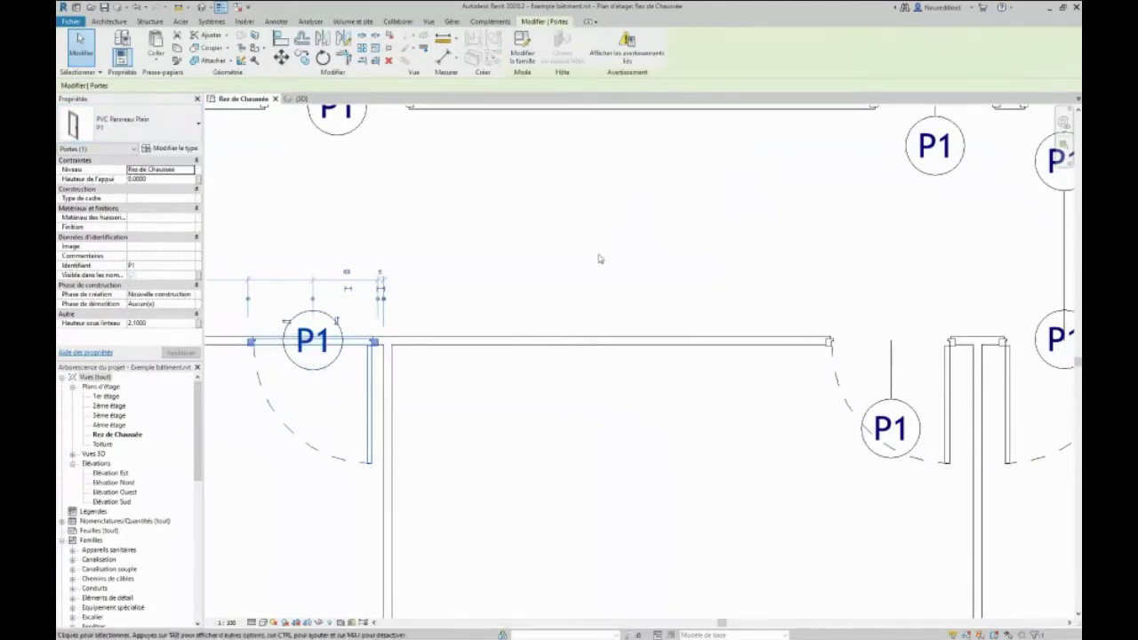
left_click(577, 225)
left_click(306, 318)
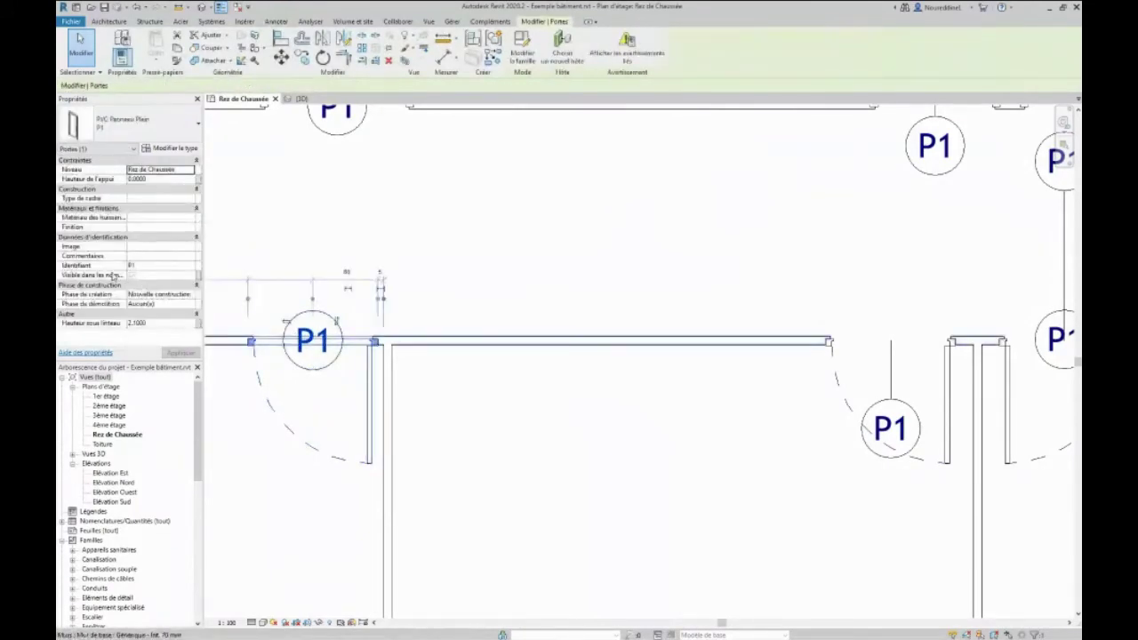
left_click(554, 258)
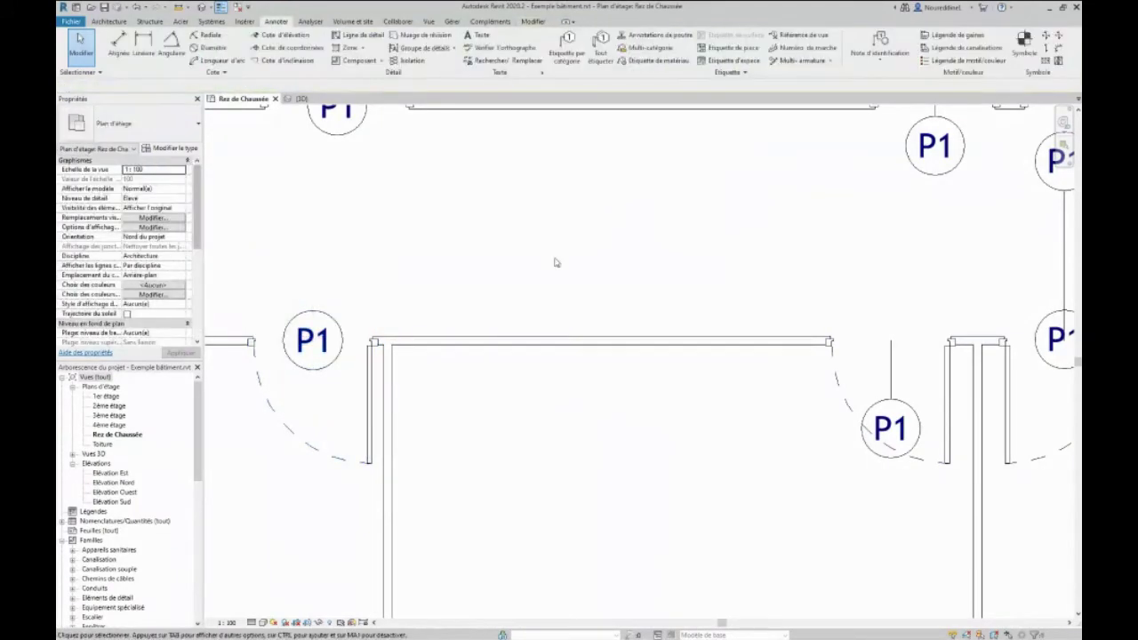
left_click(327, 315)
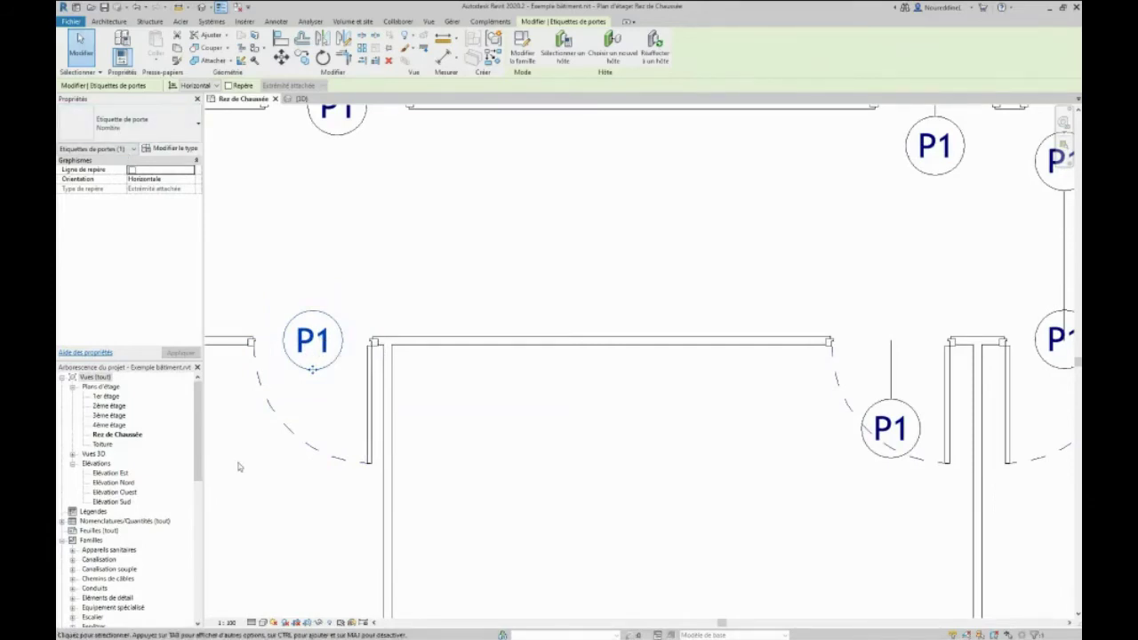
left_click(271, 416)
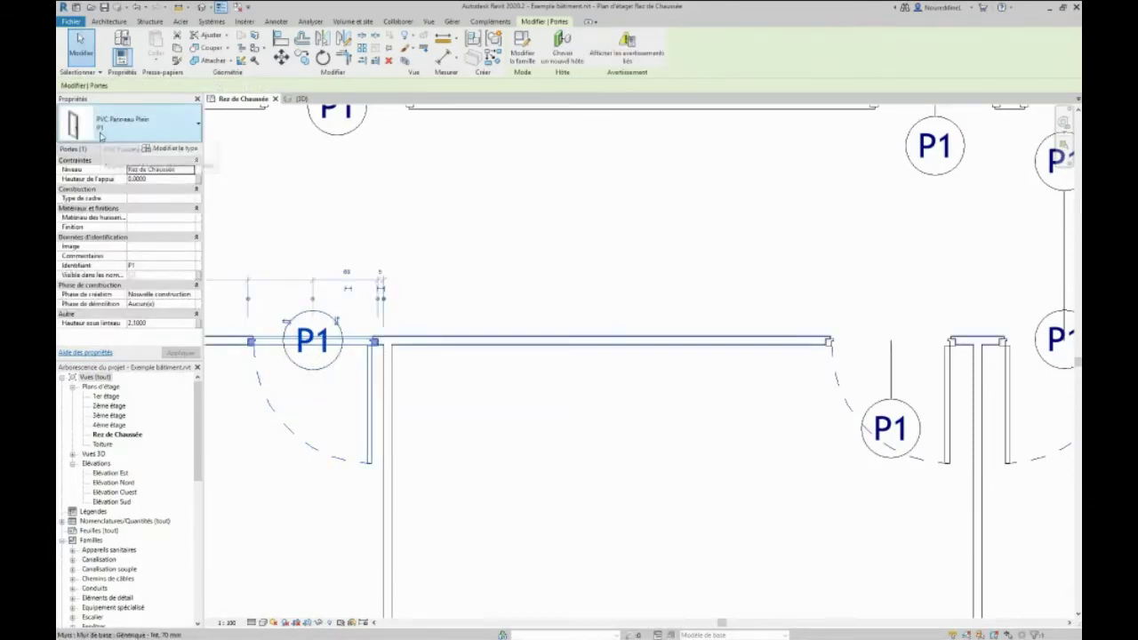
left_click(612, 271)
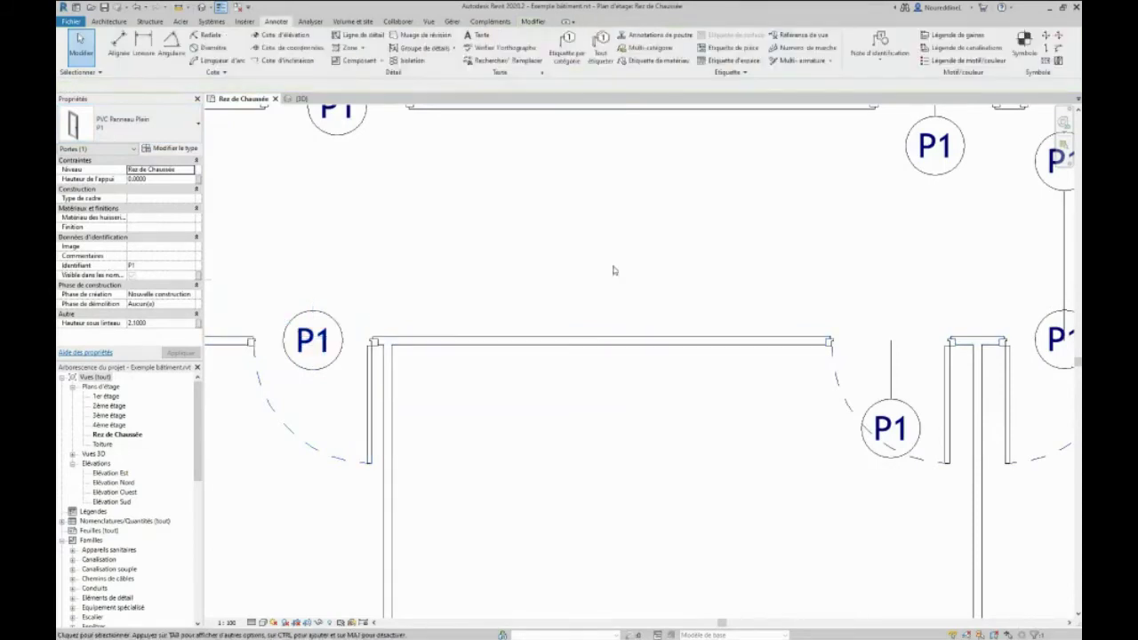
scroll(508, 258, "down", 3)
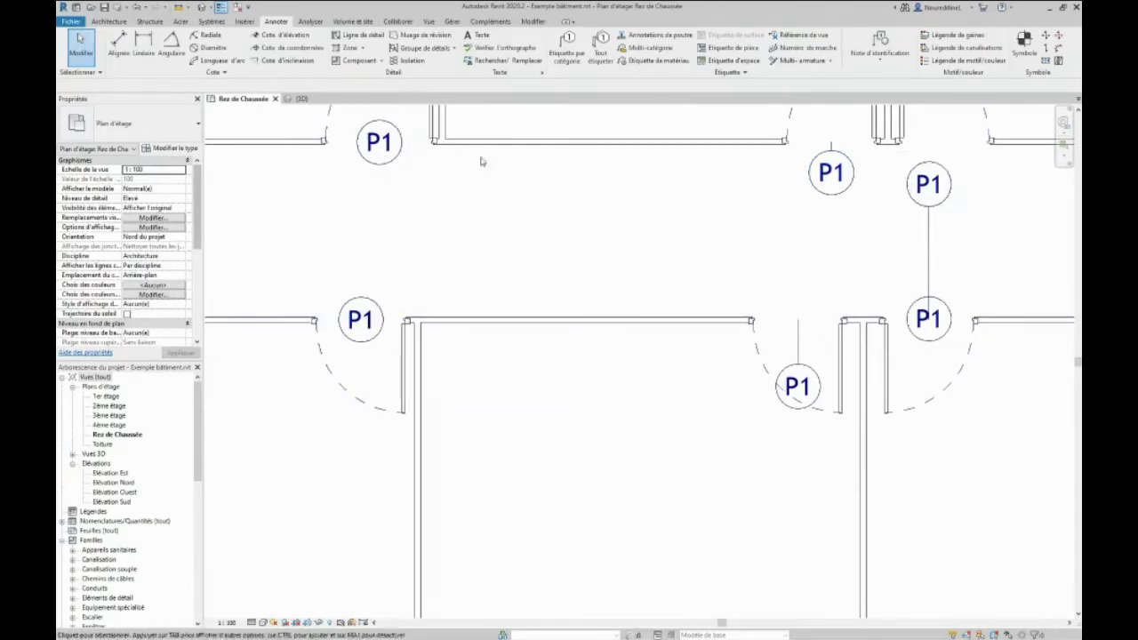
Open the door tag's family for editing, check the tags on the Rez de Chaussée plan, and return to the family.
left_click(379, 312)
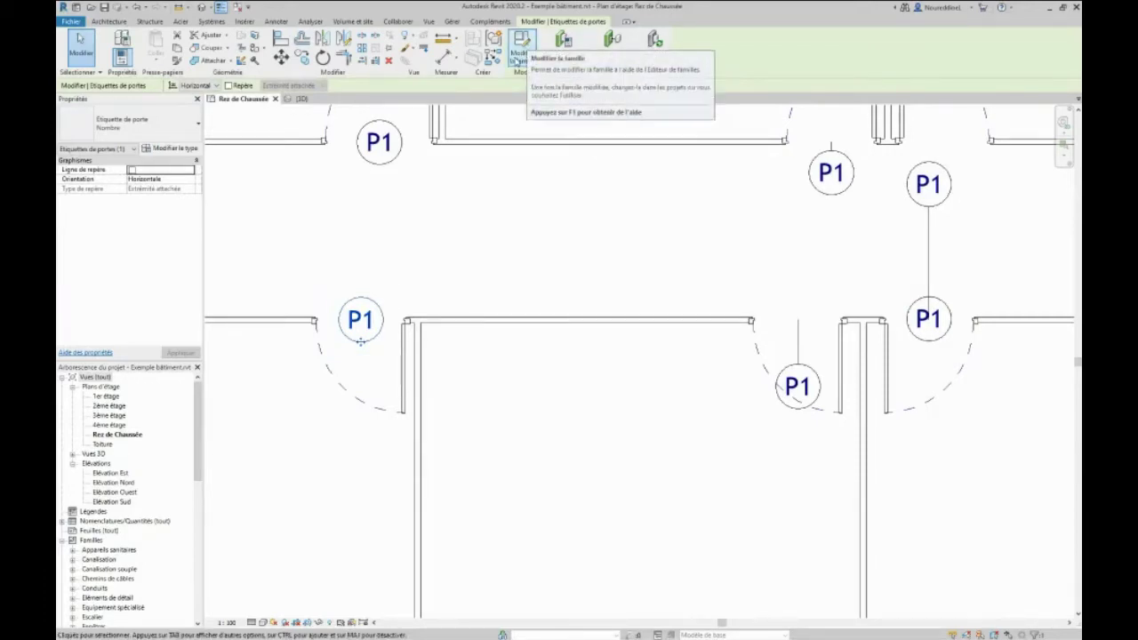
left_click(520, 47)
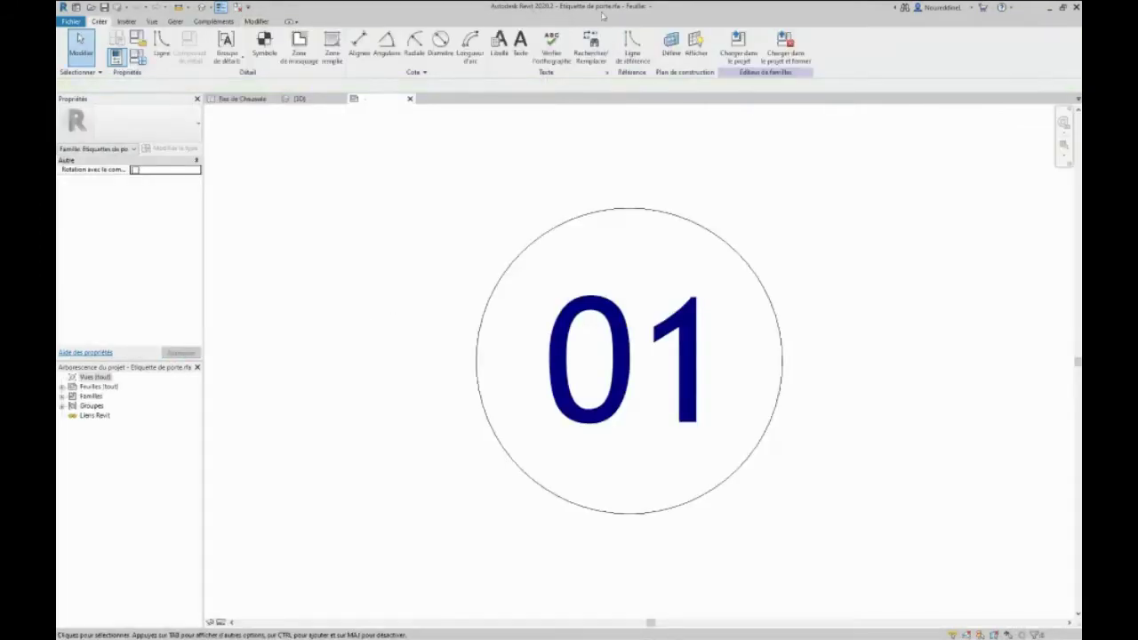
left_click(300, 99)
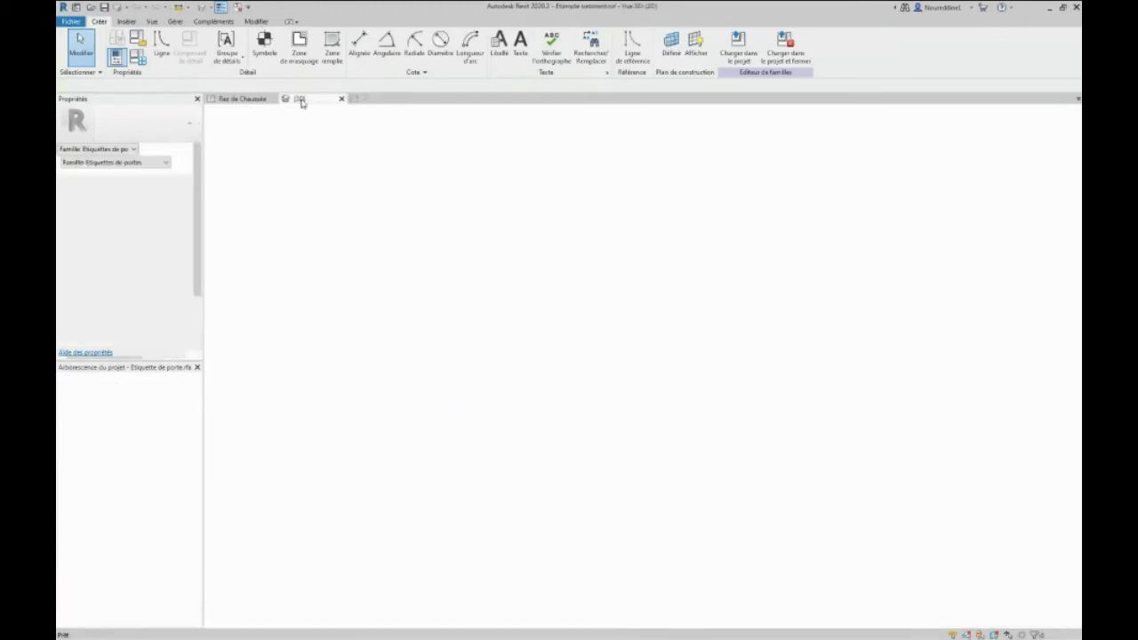
left_click(244, 100)
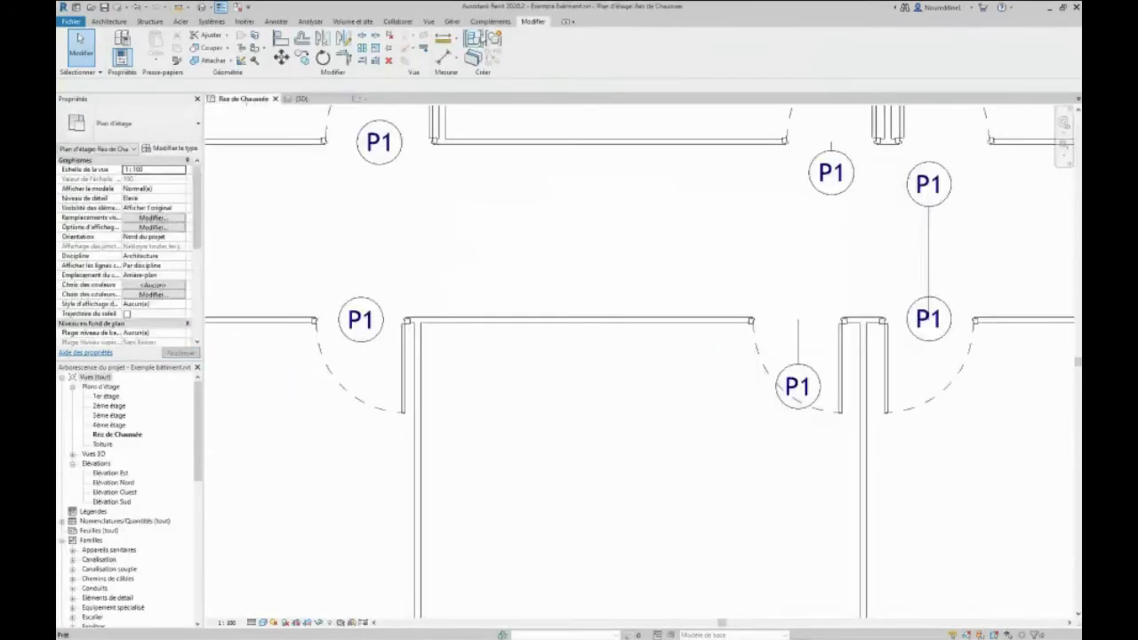
left_click(378, 98)
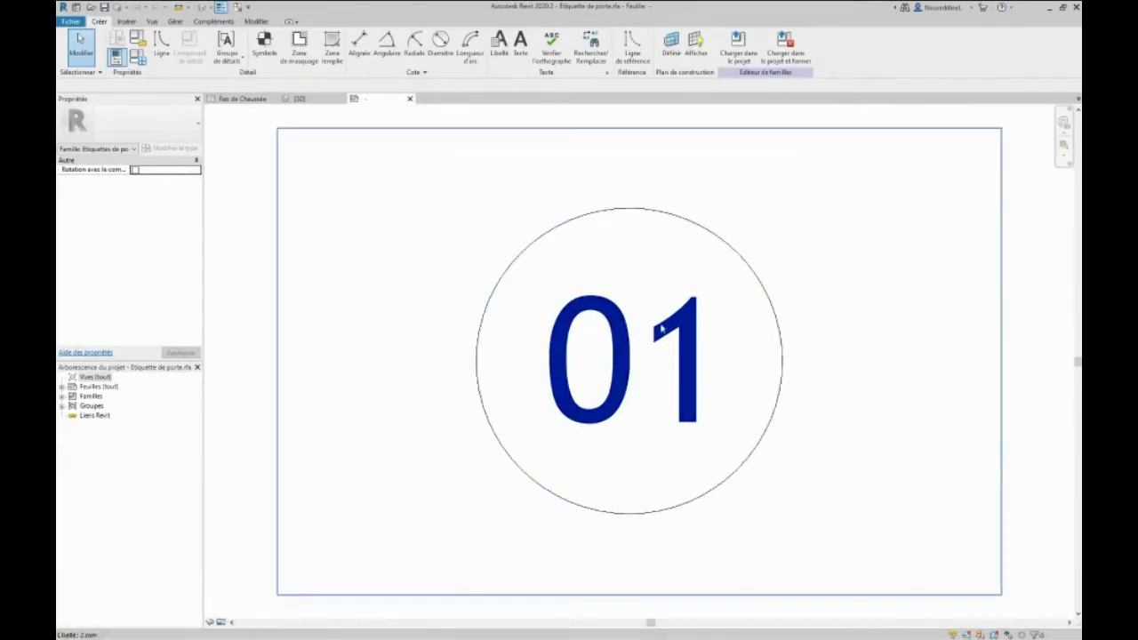
Replace the Identifiant parameter in the door tag's label with Nom du type.
left_click(576, 324)
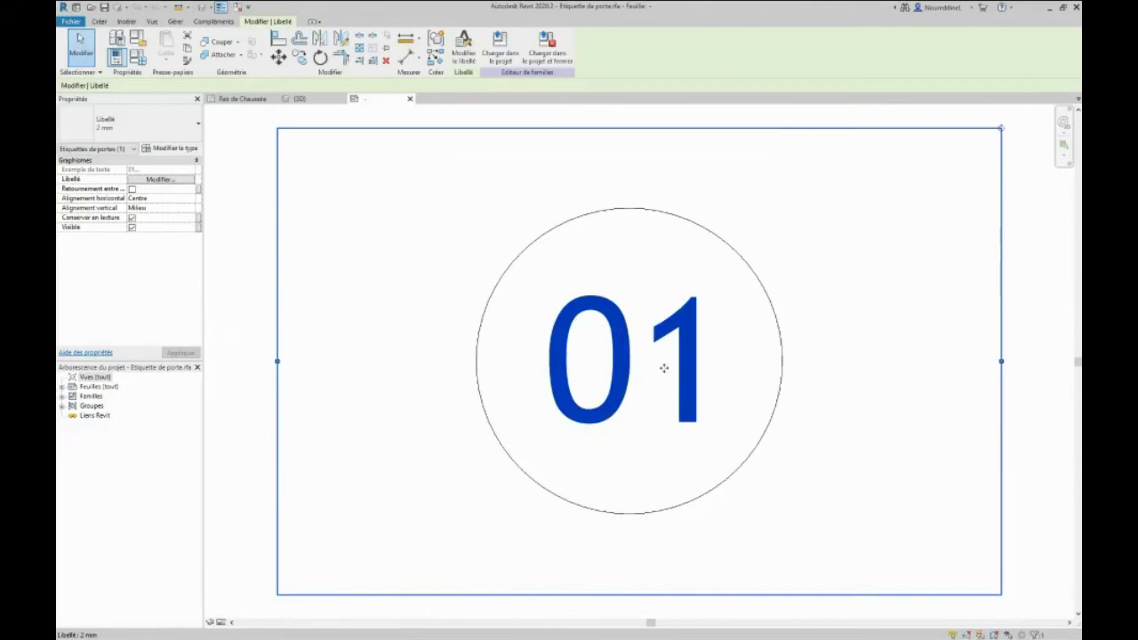
left_click(456, 56)
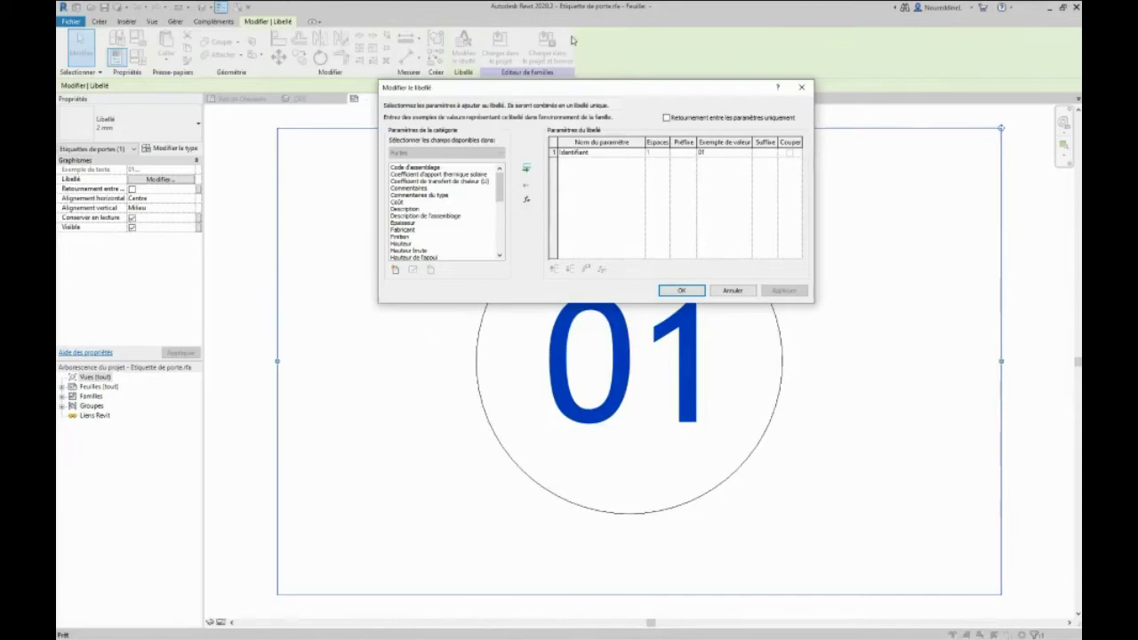
left_click(575, 156)
left_click(525, 187)
left_click_drag(500, 187, 495, 233)
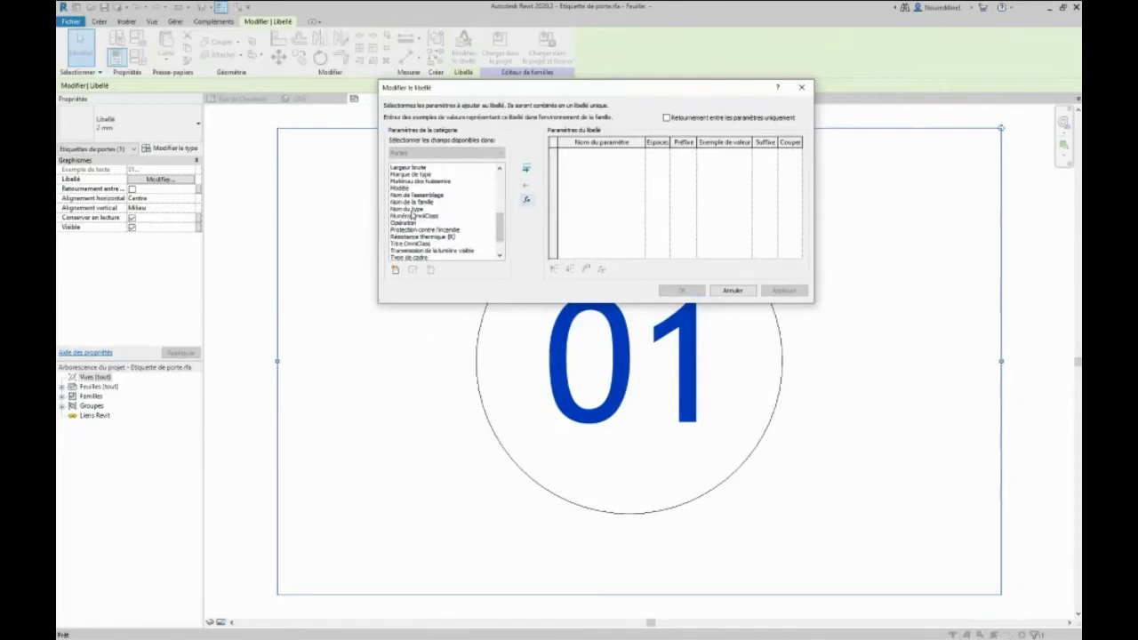
left_click(411, 210)
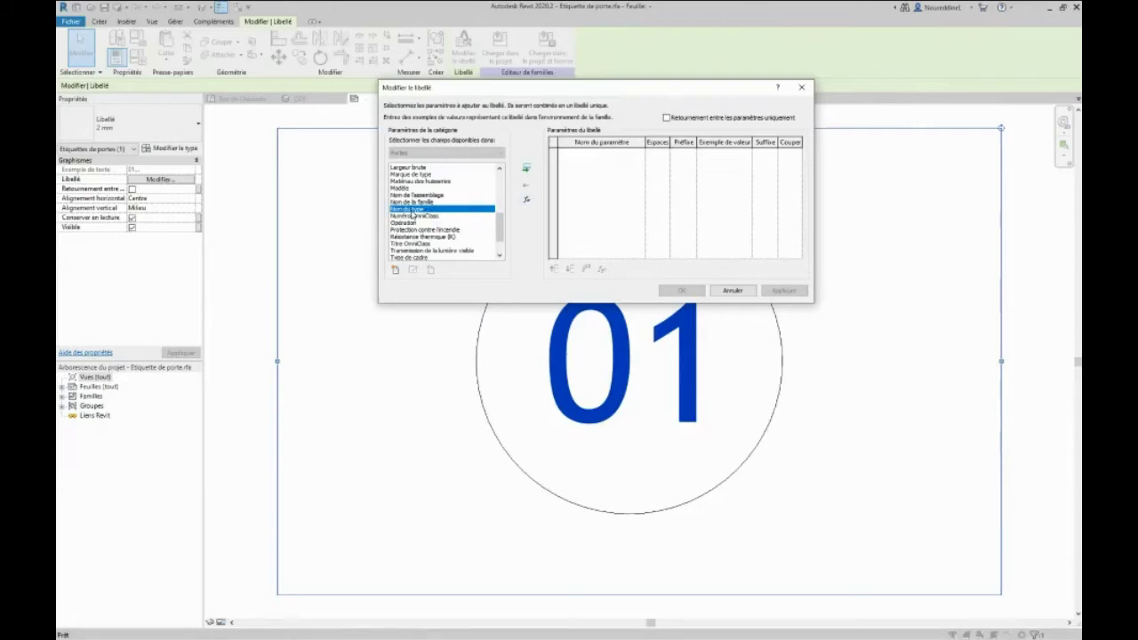
left_click(525, 168)
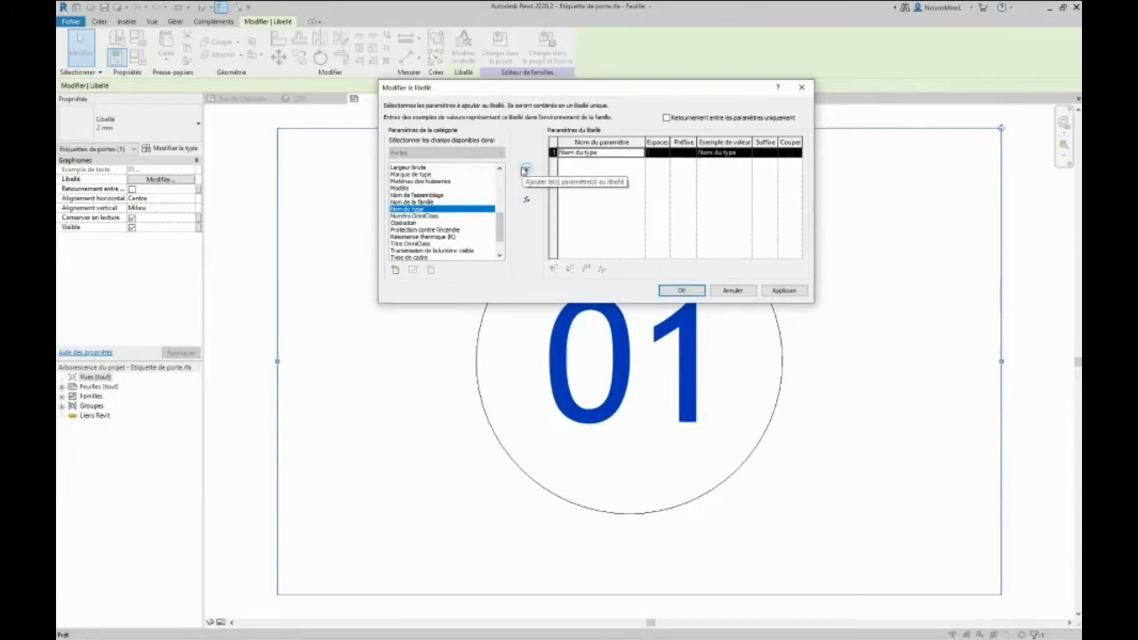
left_click(780, 291)
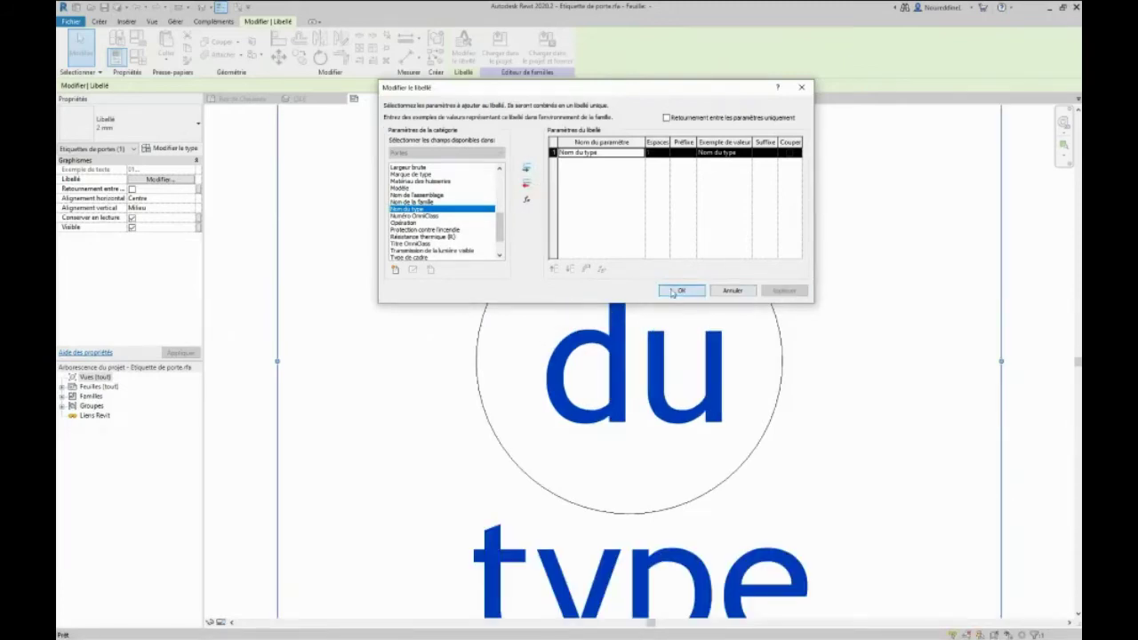
left_click(663, 290)
scroll(622, 275, "down", 3)
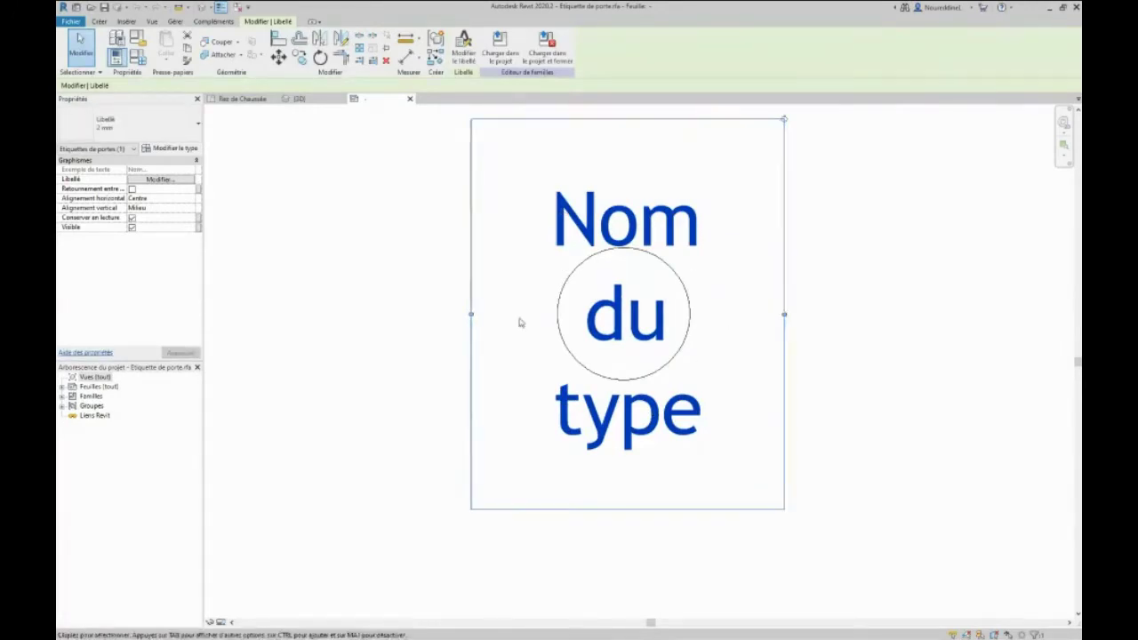
Set the sample value of the label's Nom du type parameter to P00 and deselect the label.
left_click(464, 59)
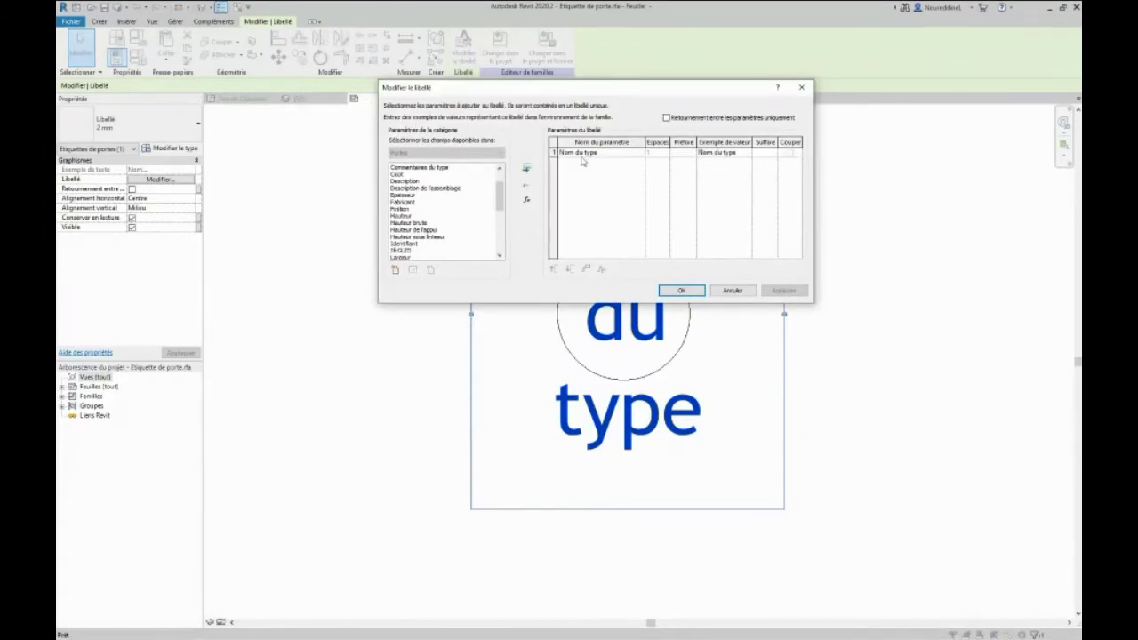
left_click(710, 158)
type("9")
left_click(680, 291)
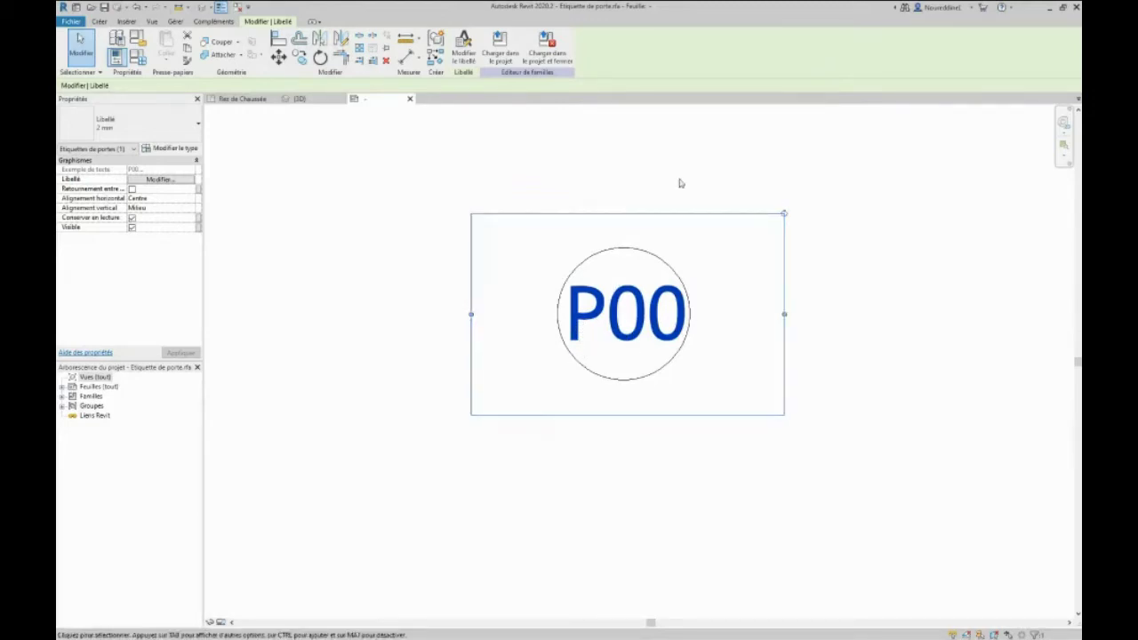
left_click(400, 190)
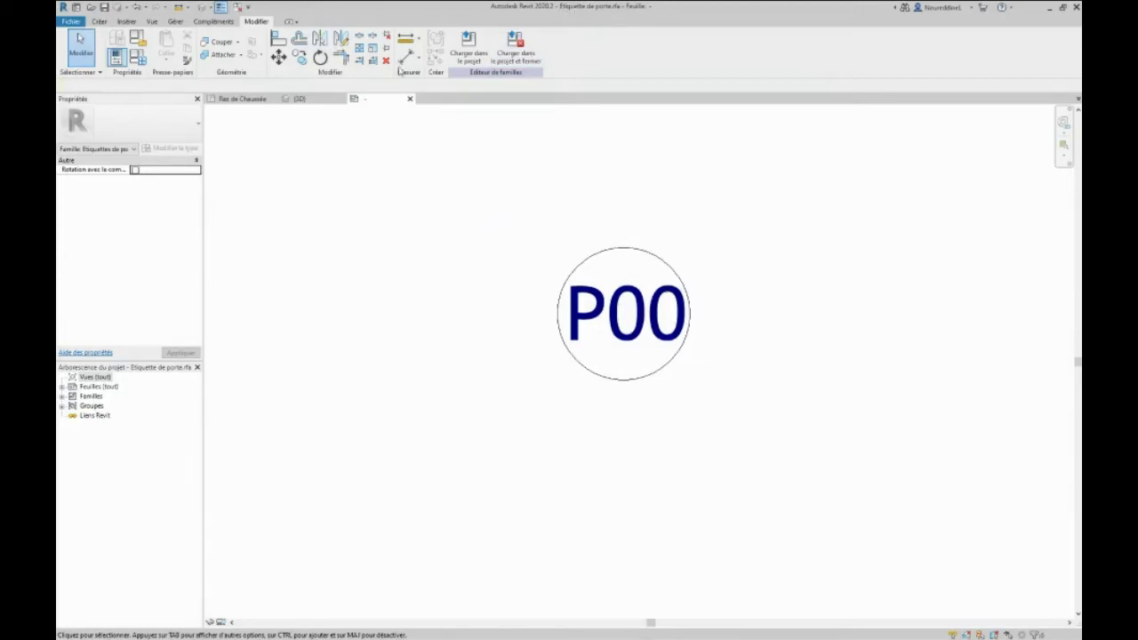
Start saving the door tag family as a separate family file and browse to the France library folder.
left_click(70, 23)
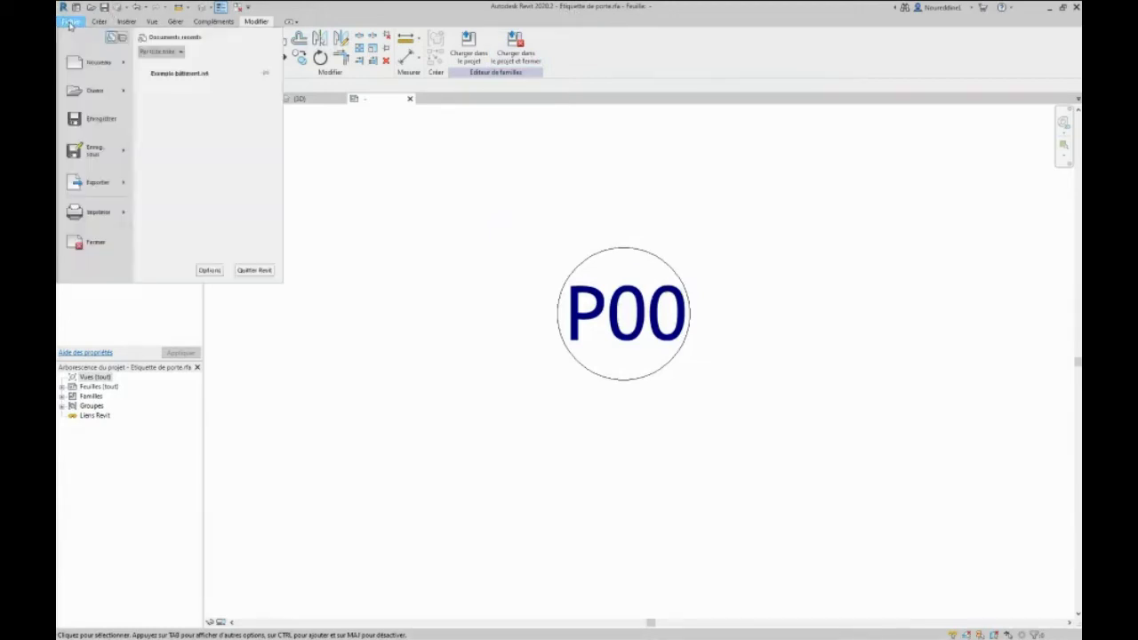
mouse_move(109, 160)
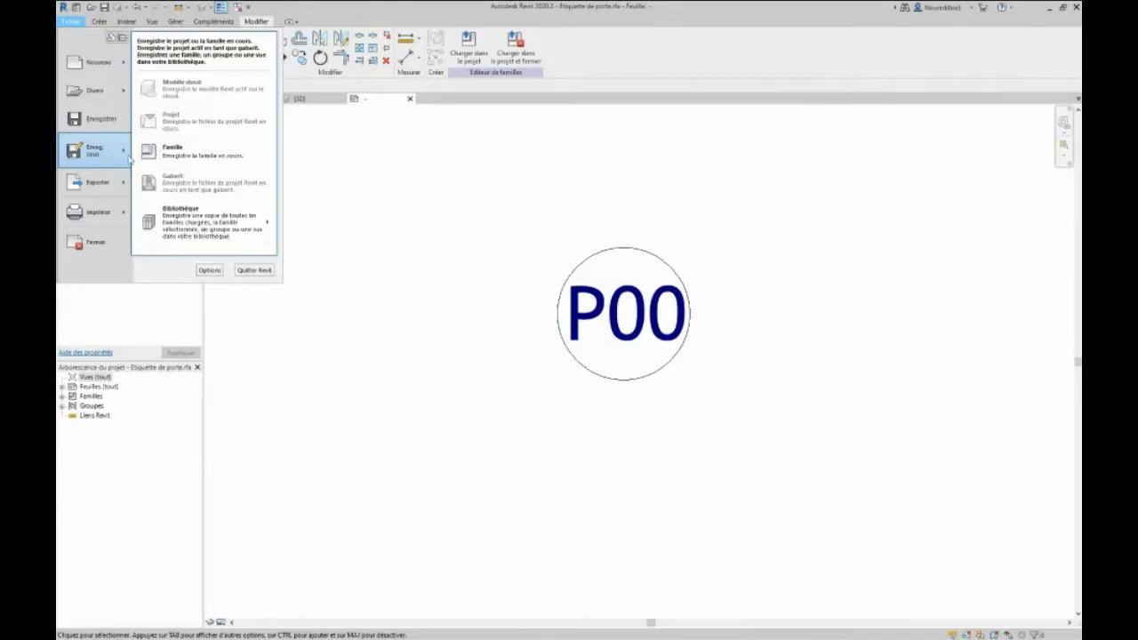
left_click(223, 158)
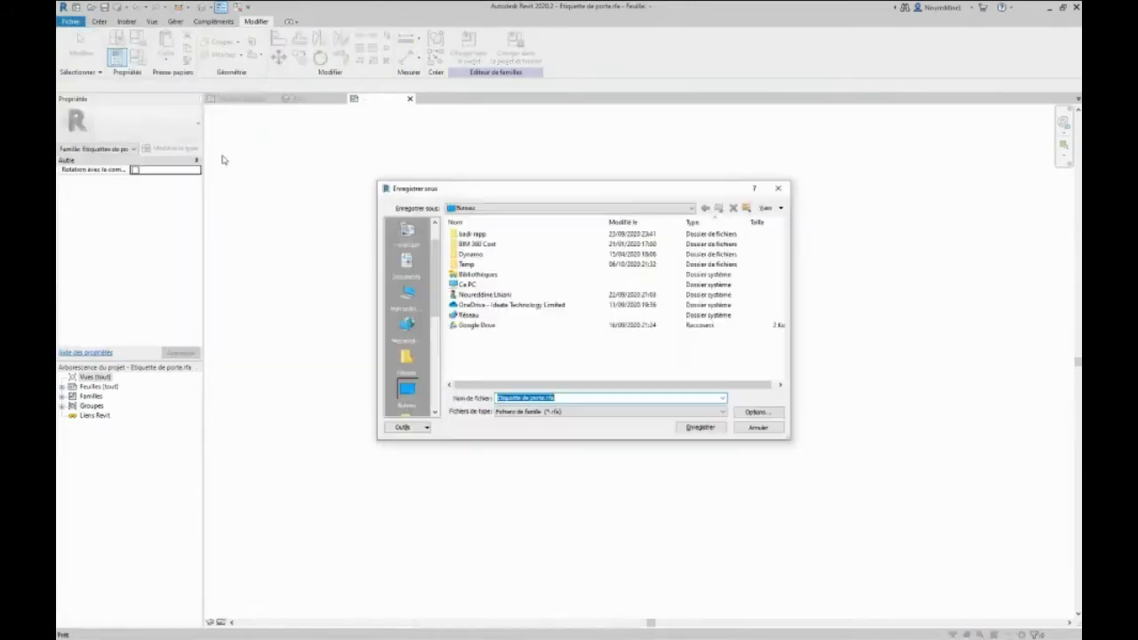
scroll(426, 331, "down", 5)
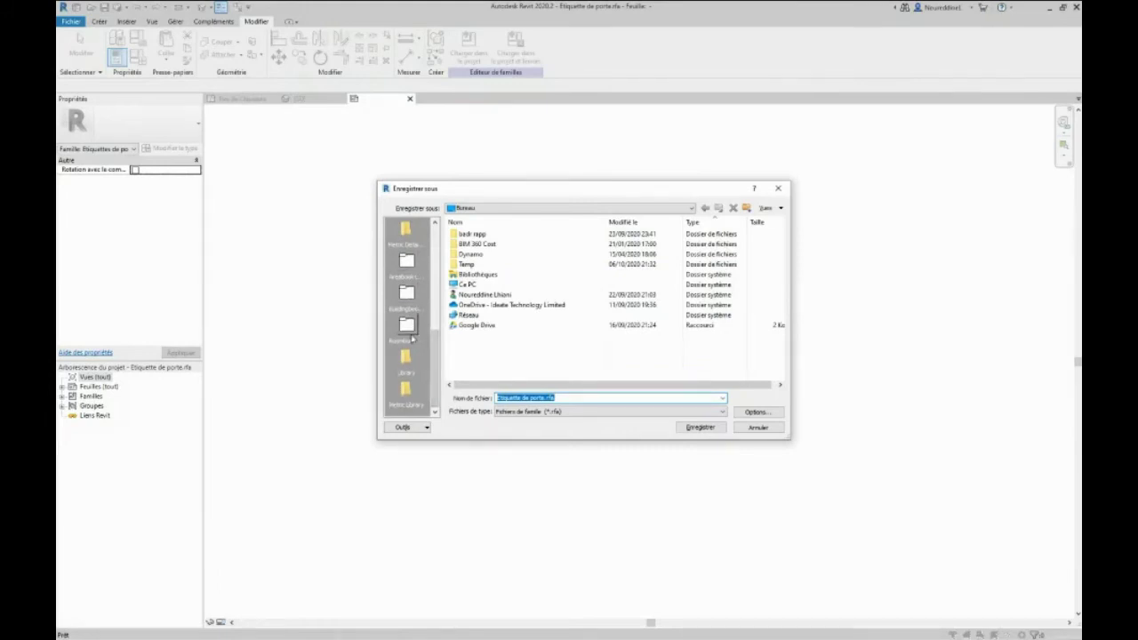
left_click(409, 365)
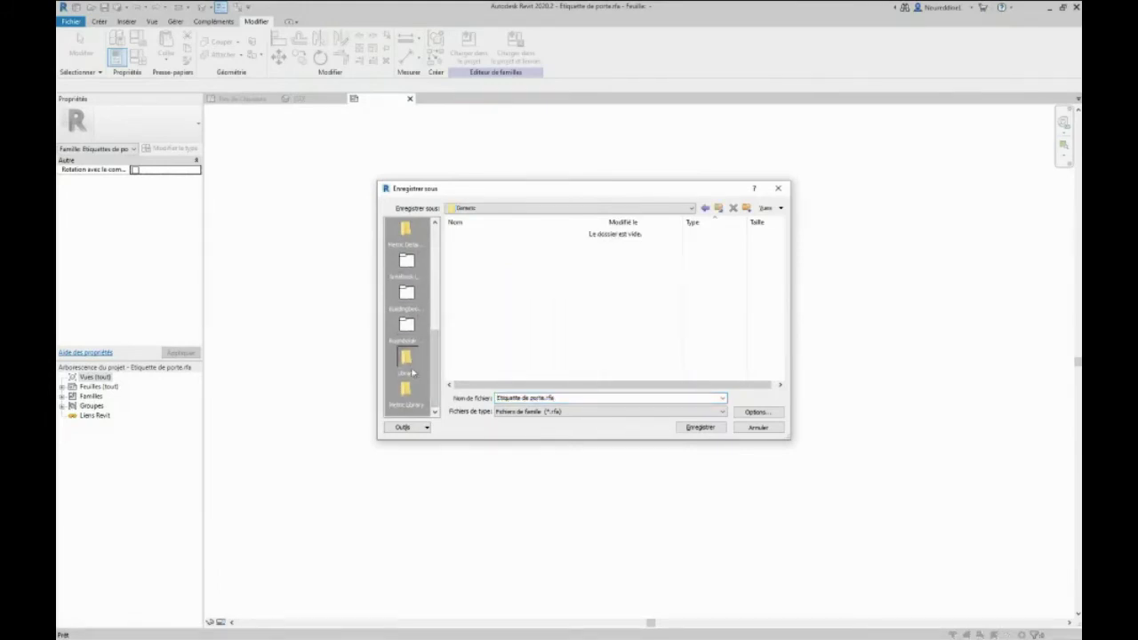
scroll(414, 375, "up", 4)
scroll(416, 361, "down", 4)
left_click(719, 207)
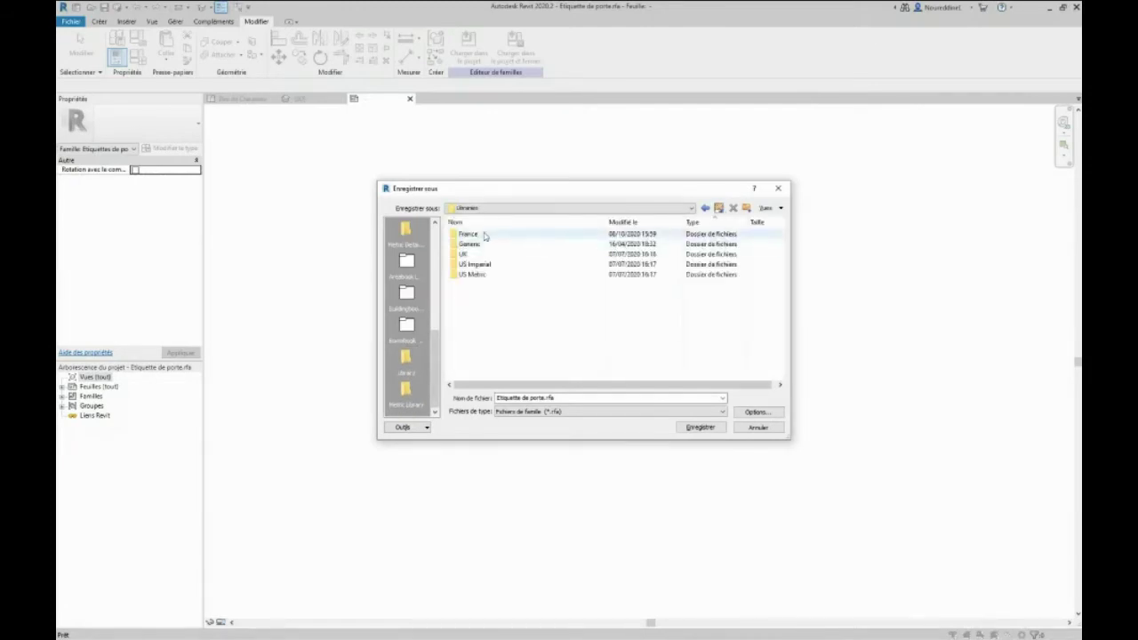
double_click(484, 234)
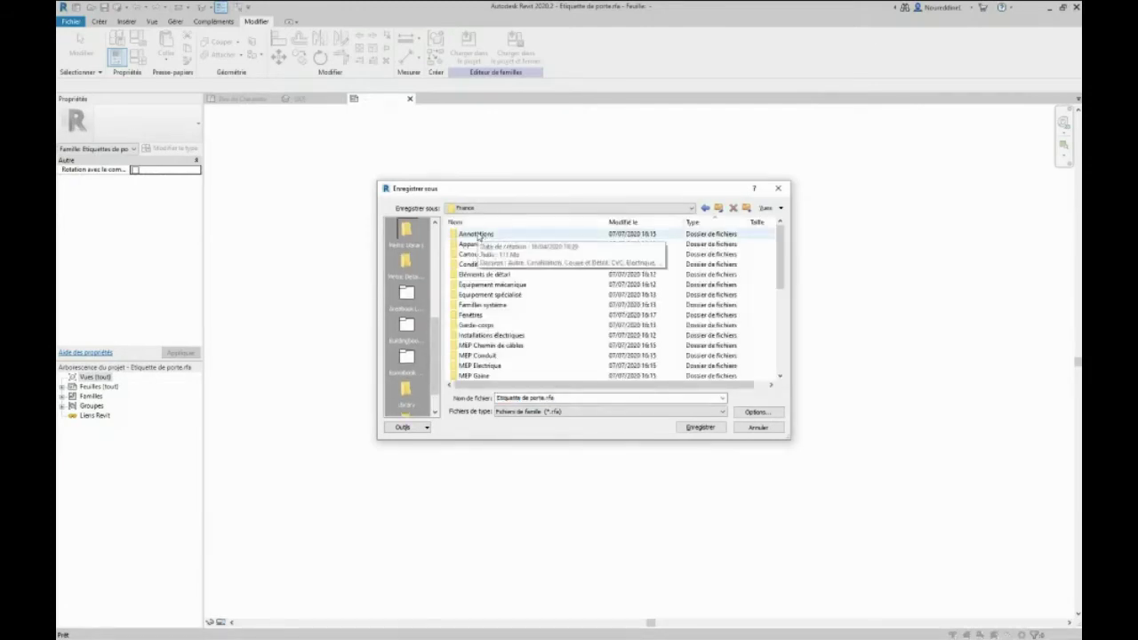
Look through the Annotations folder and its Autre subfolder for a save location, and return to the France folder.
double_click(478, 235)
double_click(477, 235)
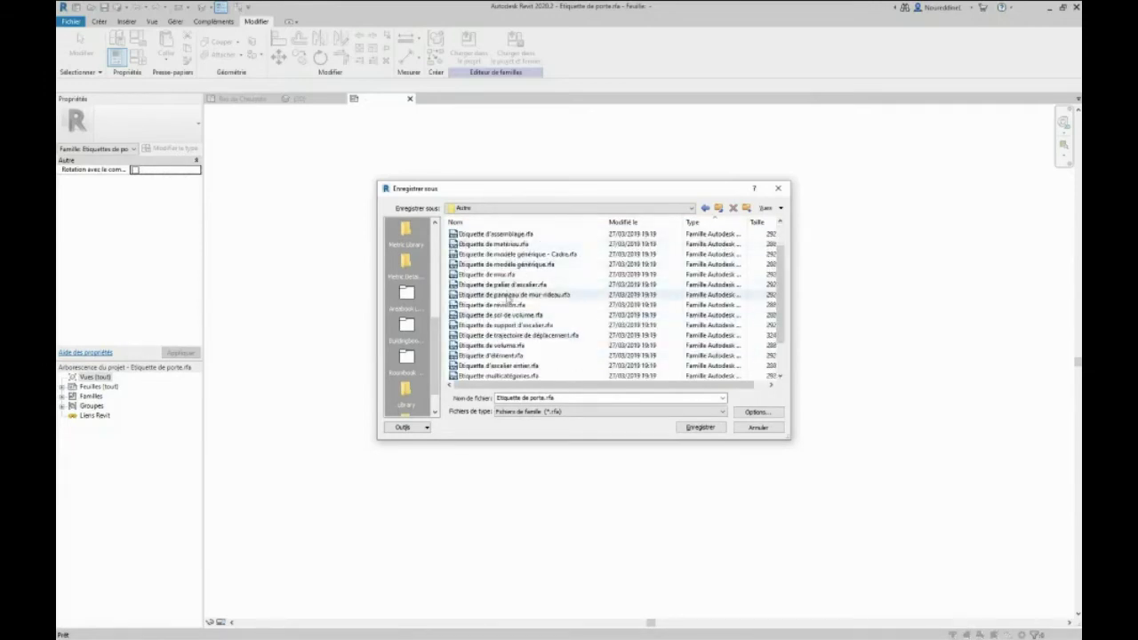
scroll(523, 358, "down", 1)
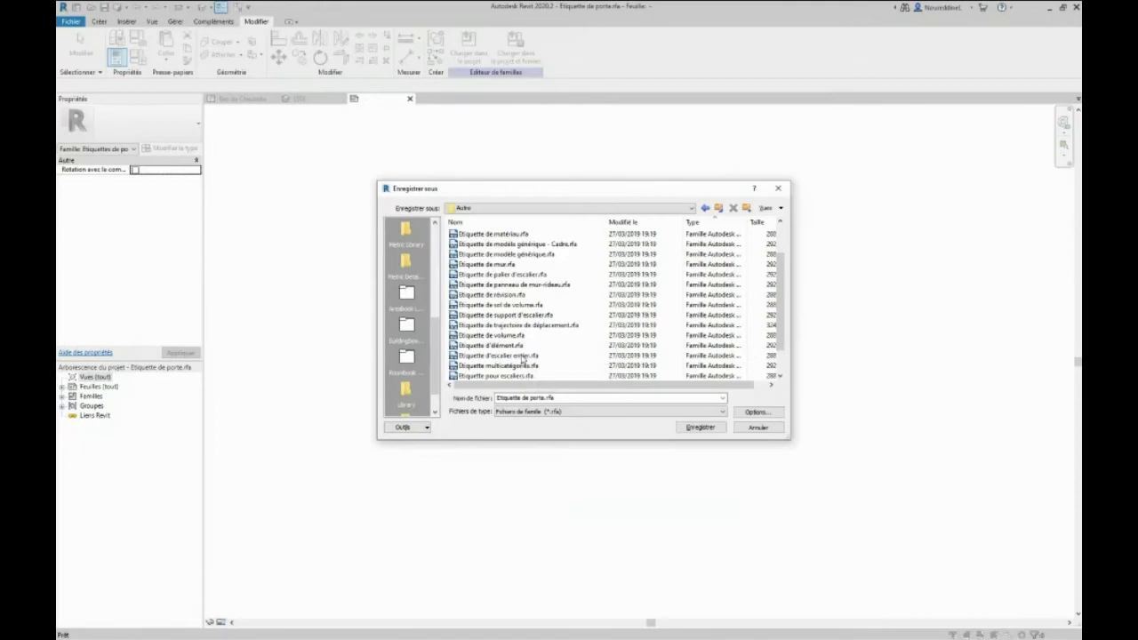
scroll(525, 358, "up", 4)
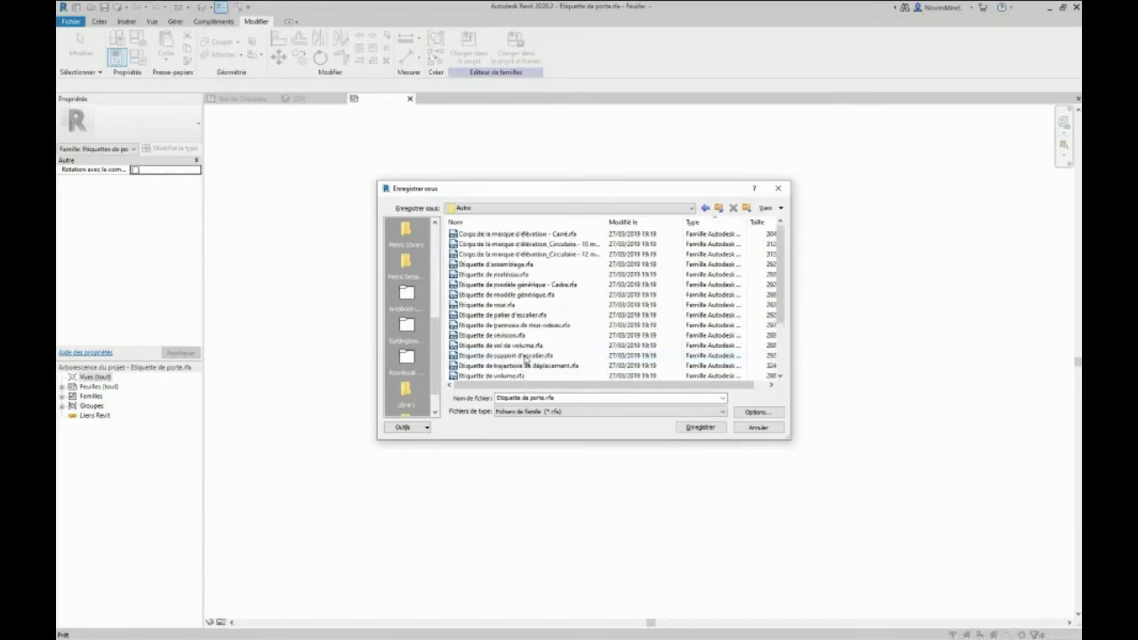
left_click(718, 208)
scroll(498, 320, "down", 2)
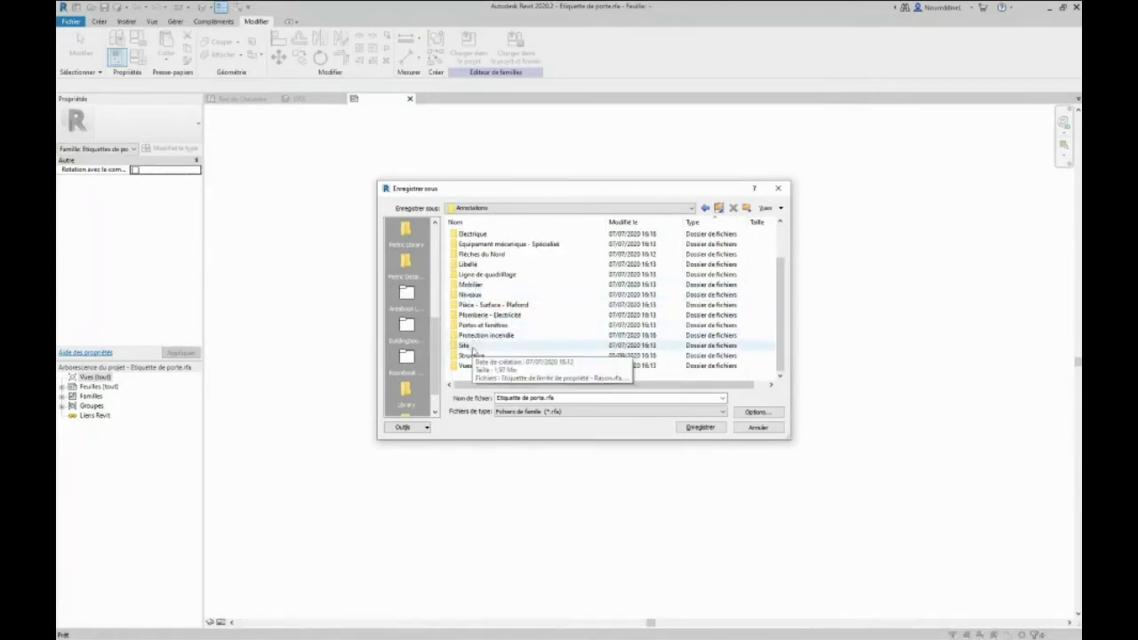
left_click(718, 208)
Save the family in the France library's Perso folder as Etiquette Porte - Type.
scroll(526, 291, "down", 3)
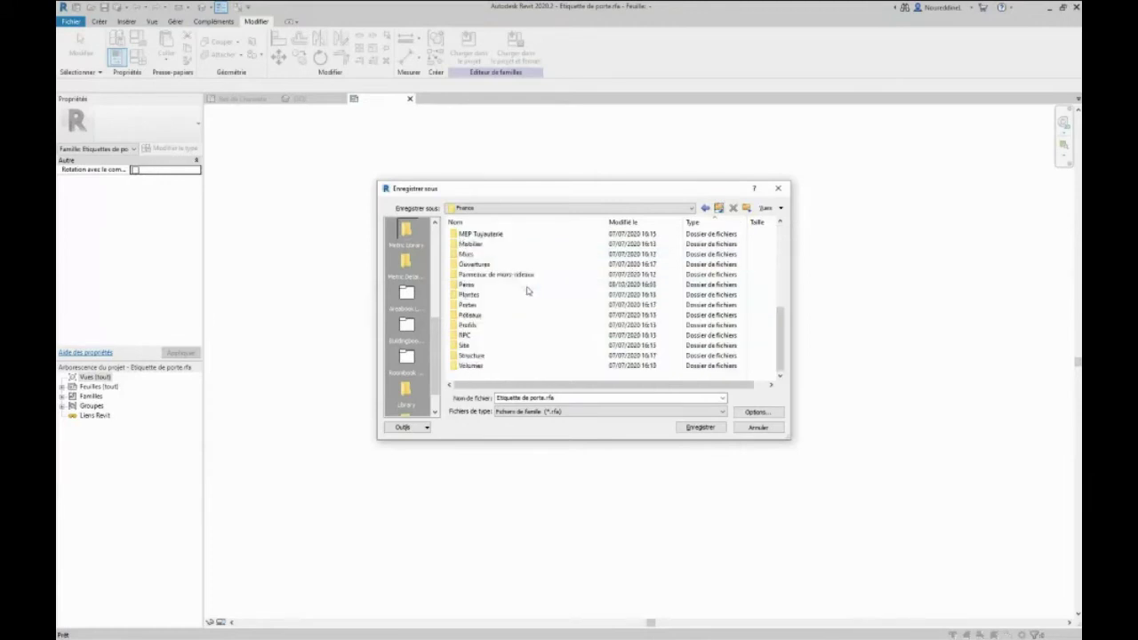
double_click(474, 285)
triple_click(564, 398)
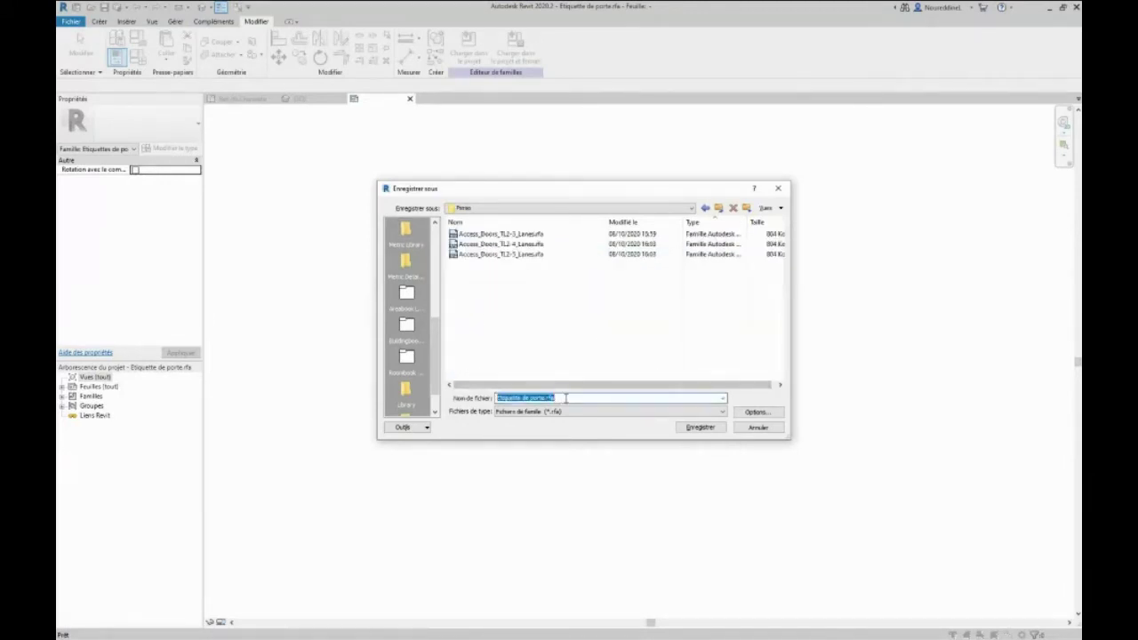
key("BackSpace")
type("EN")
left_click(691, 431)
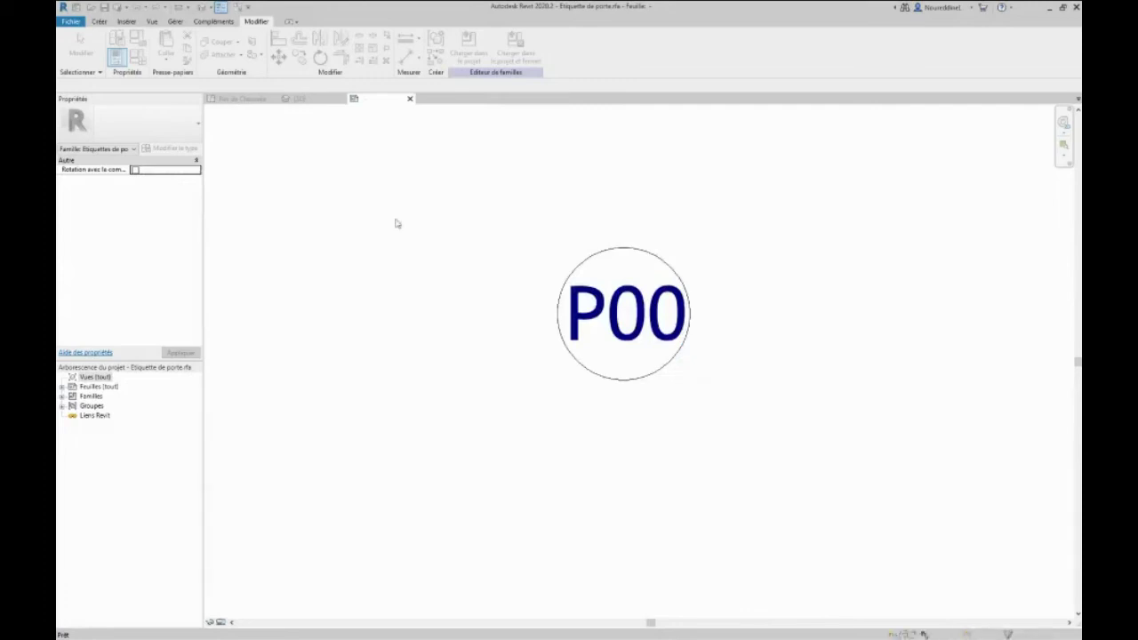
left_click_drag(786, 213, 759, 219)
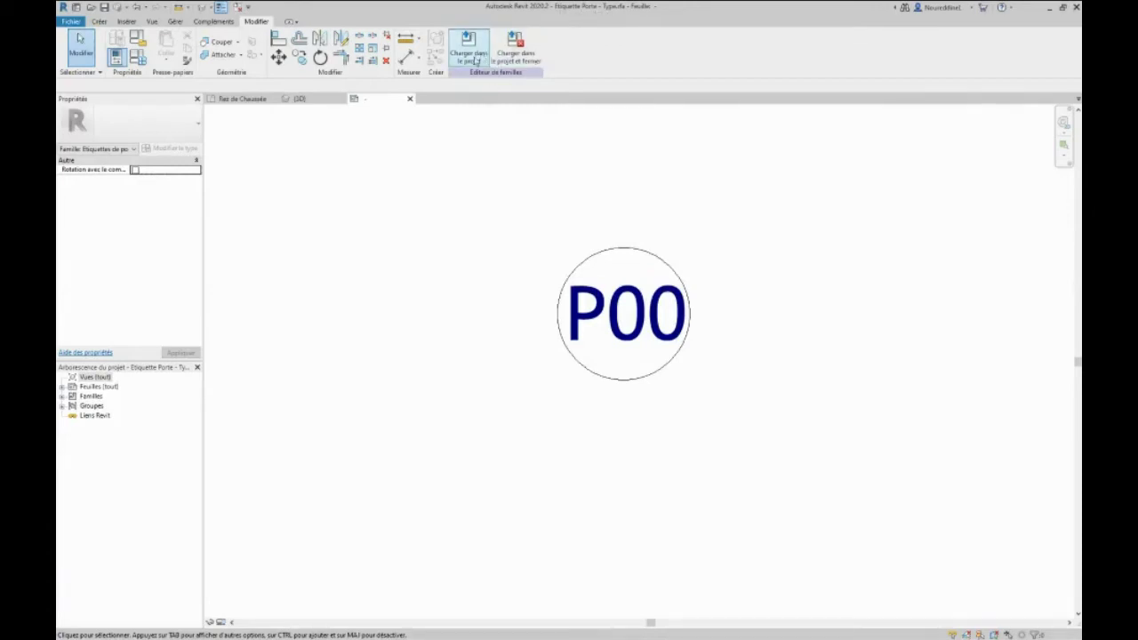
Load the new tag family into the building project, close the family, and leave the tag placement command.
left_click(502, 57)
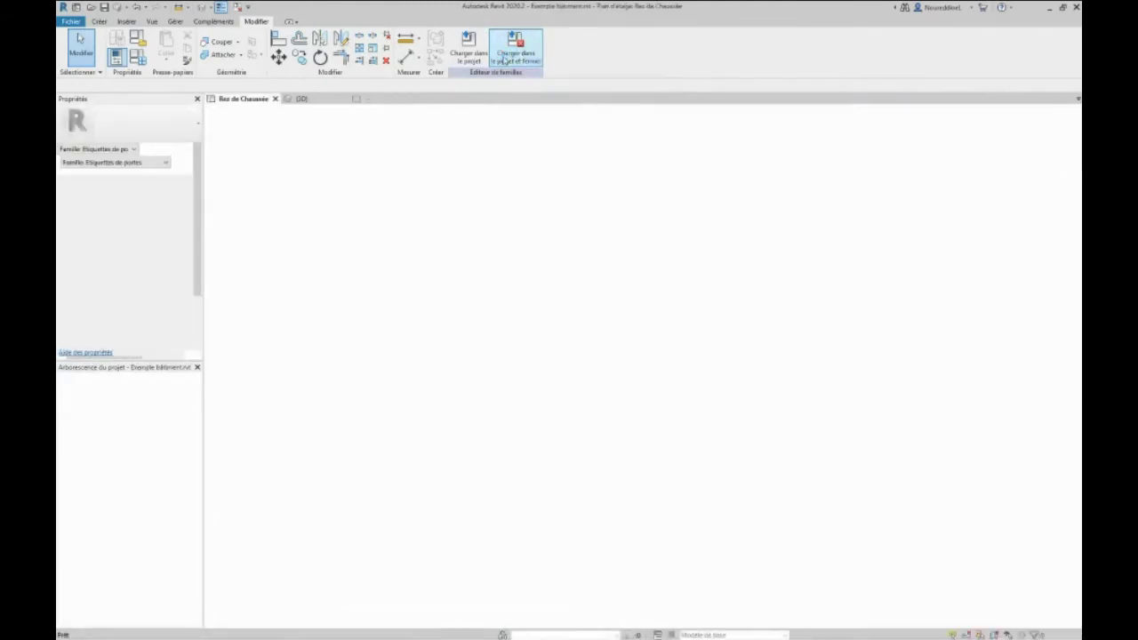
left_click(504, 60)
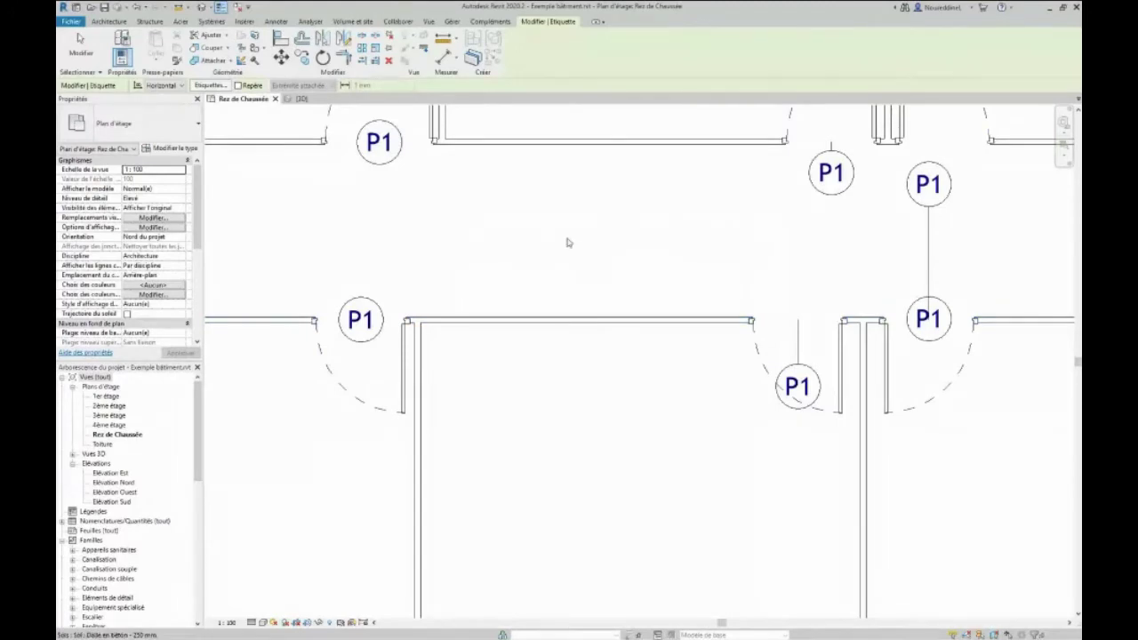
key("Escape")
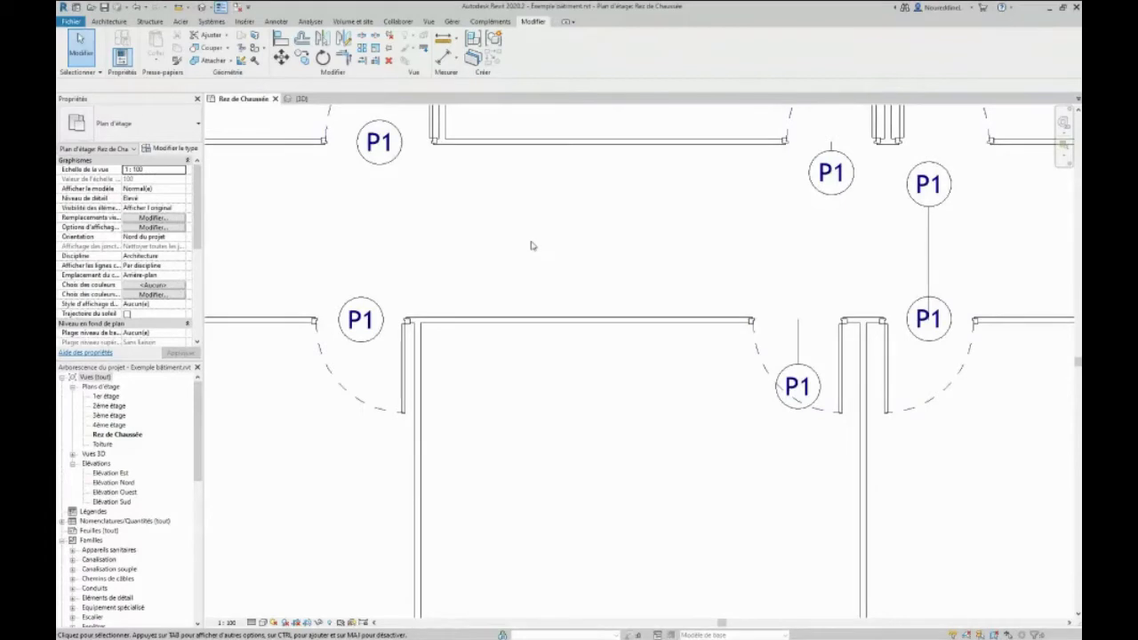
Select the six corridor doors and their tags at the plan's east end, and filter the selection to Etiquettes de portes only.
scroll(532, 245, "down", 4)
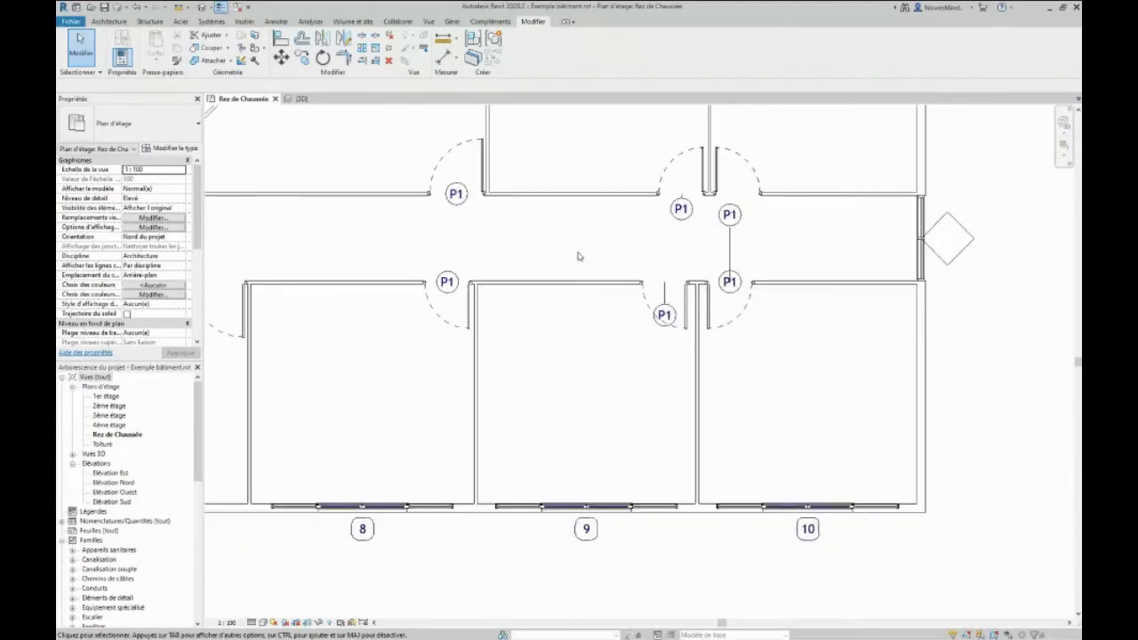
middle_click_drag(579, 255, 547, 321)
scroll(541, 320, "down", 1)
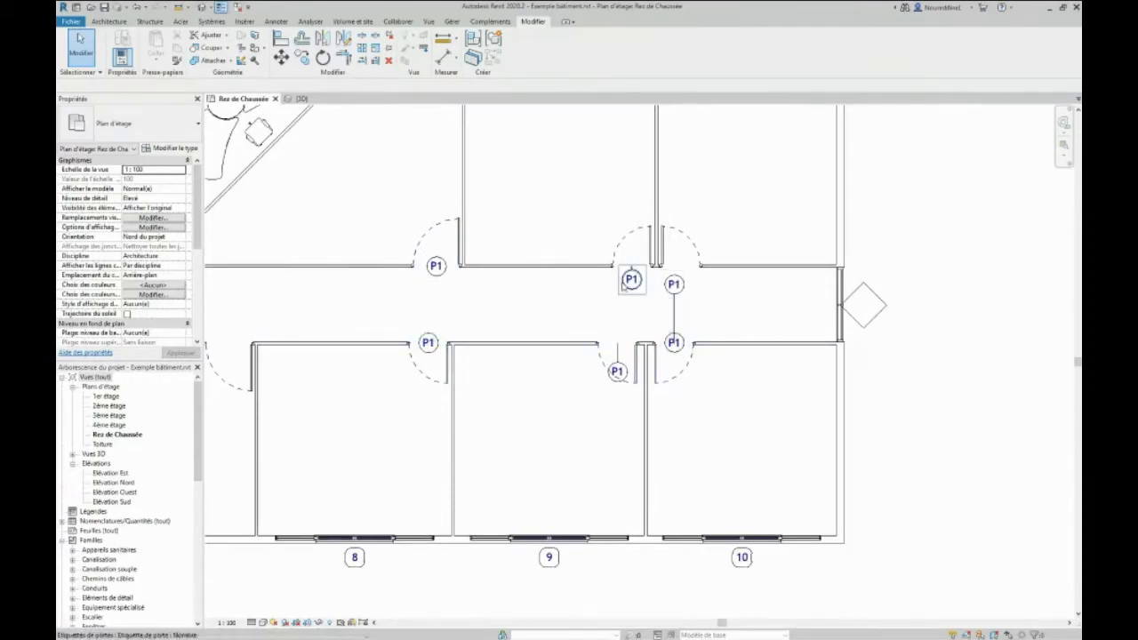
left_click_drag(341, 190, 770, 437)
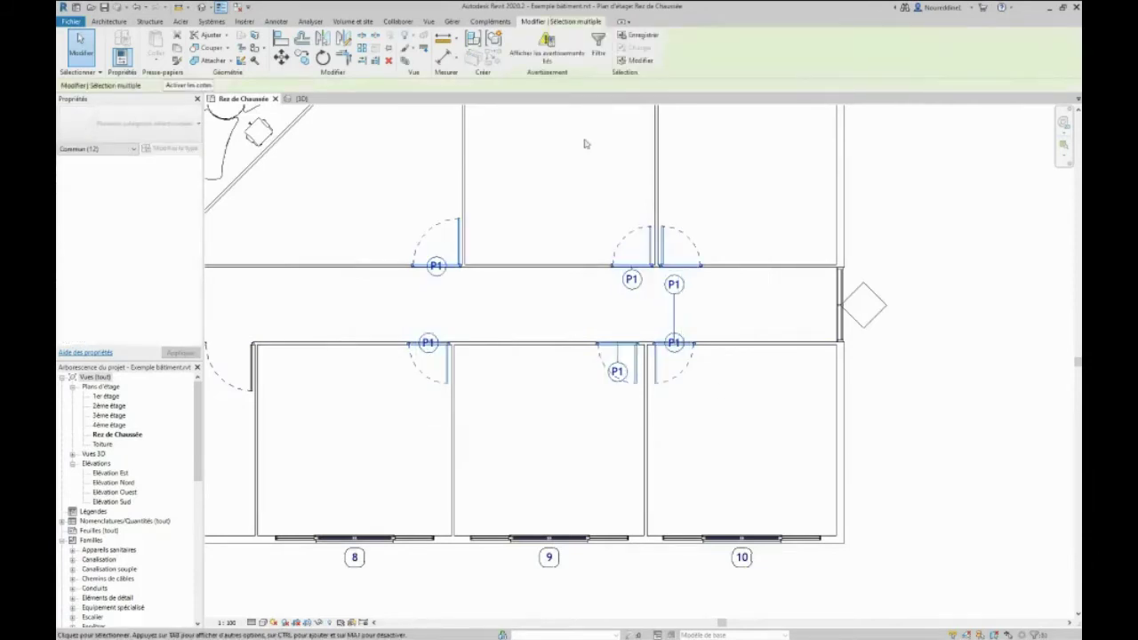
left_click(599, 49)
left_click(413, 159)
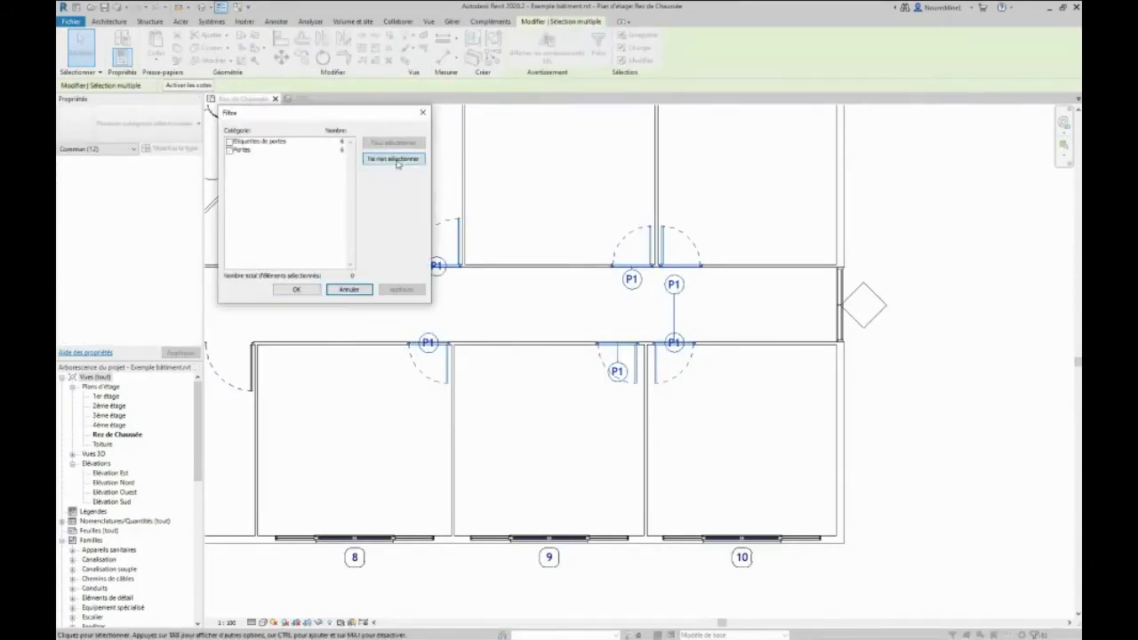
left_click(230, 141)
left_click(400, 289)
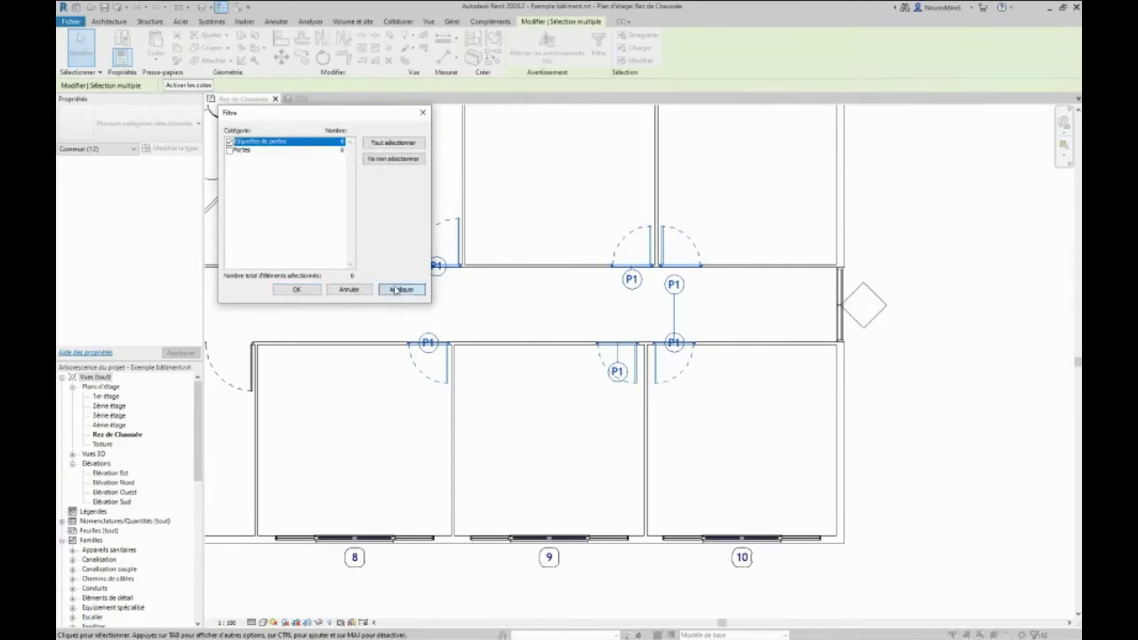
left_click(294, 289)
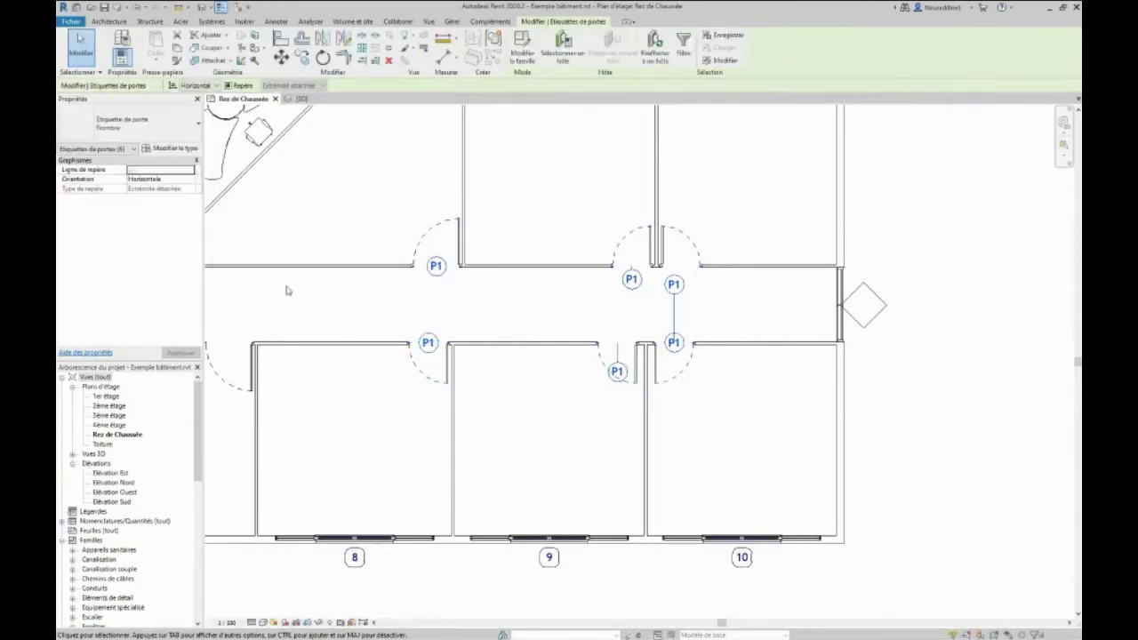
Switch the selected door tags to the Nombre type of the Etiquette Porte - Type family.
left_click(125, 130)
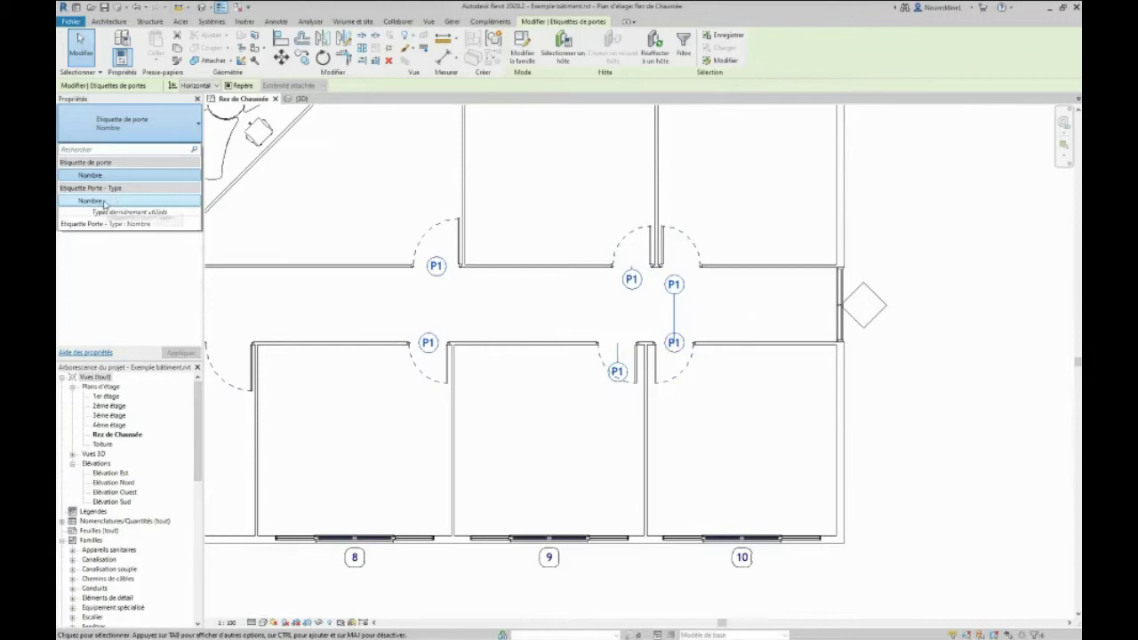
left_click(105, 202)
left_click(507, 325)
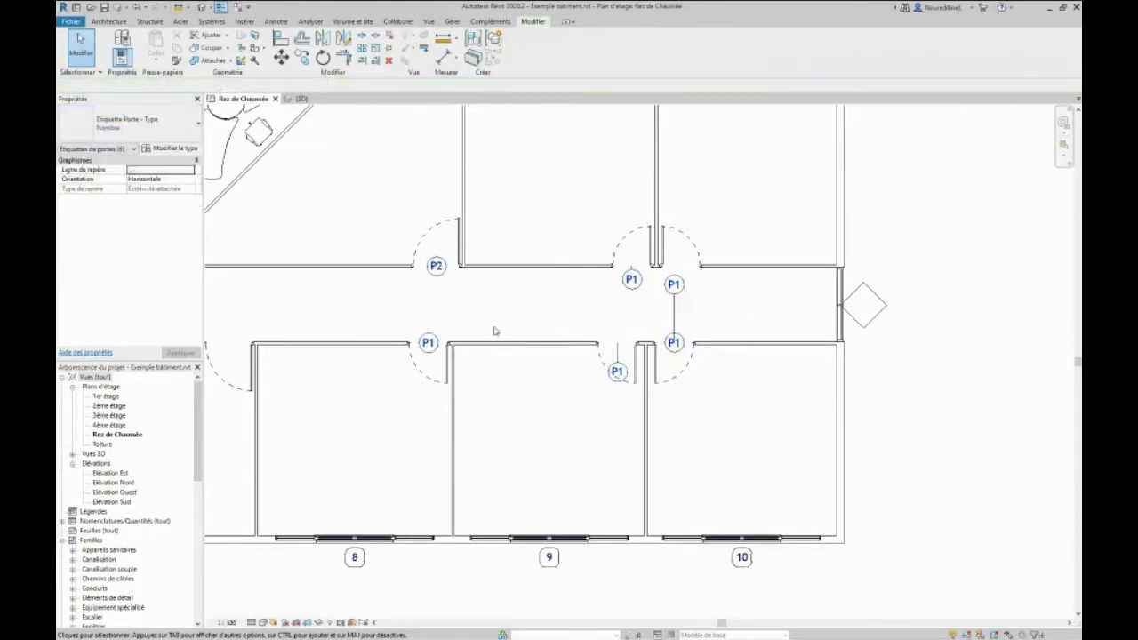
scroll(432, 345, "up", 2)
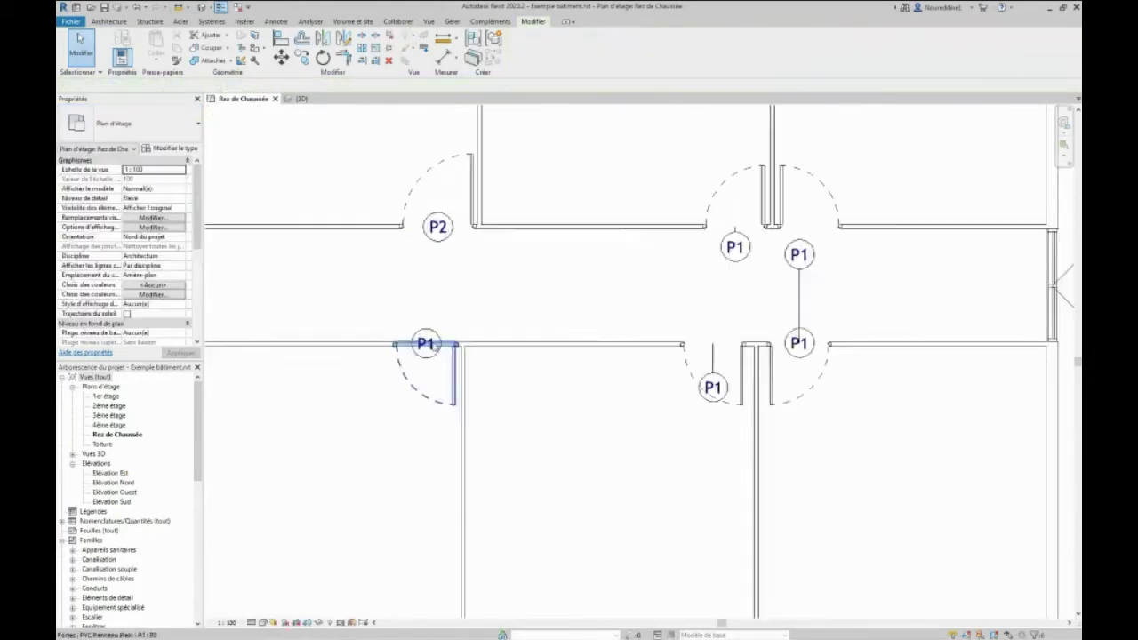
left_click(433, 356)
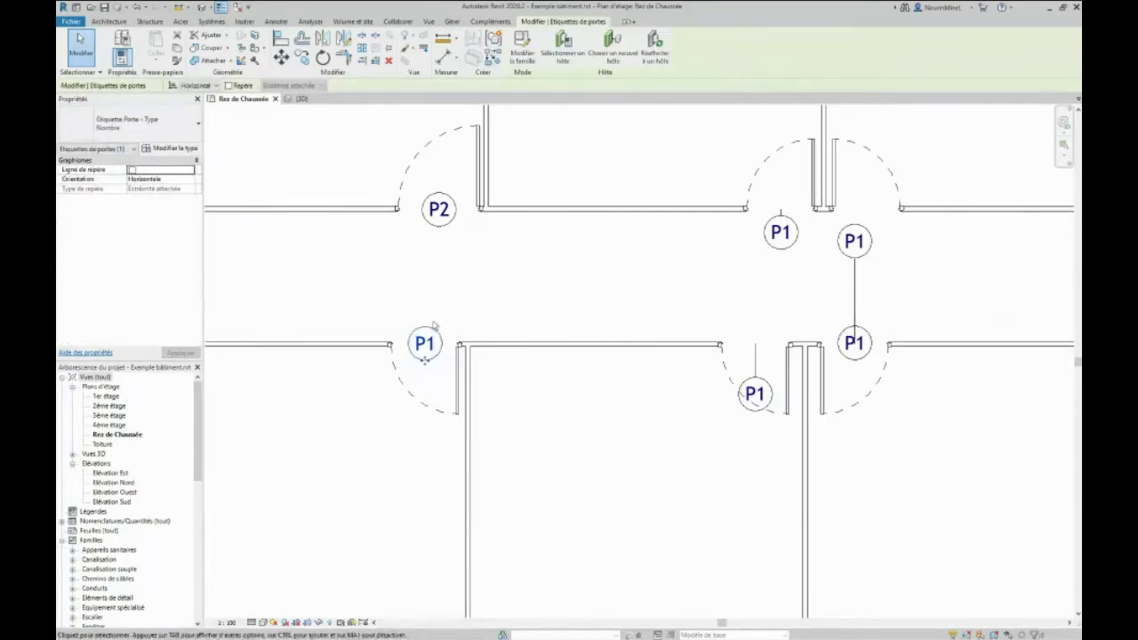
left_click(219, 235)
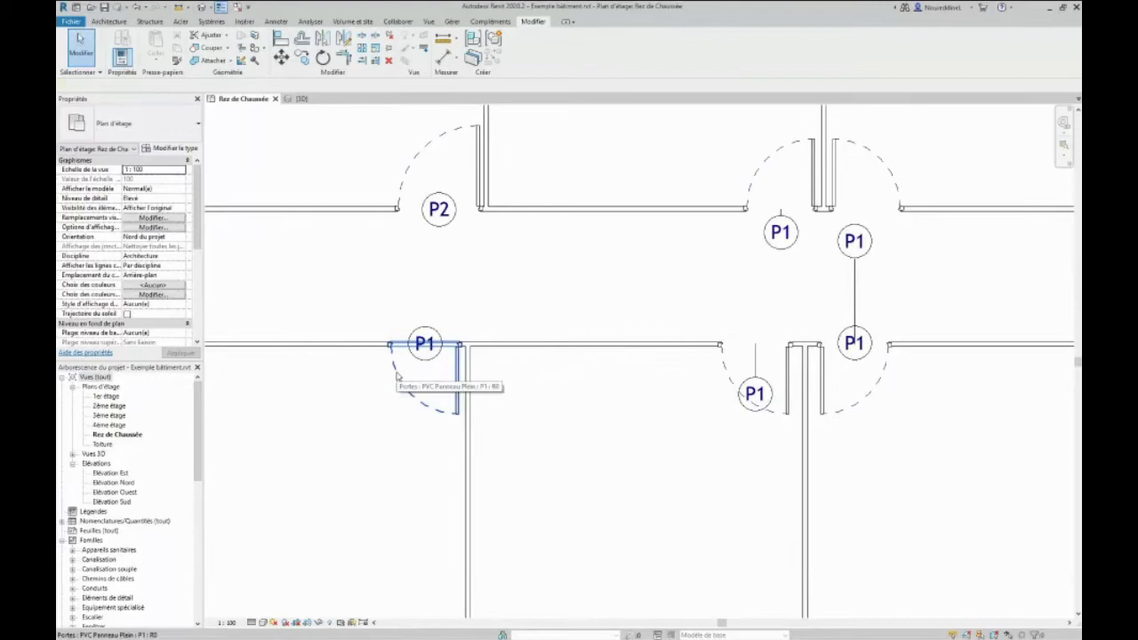
Select the six tagged corridor doors and clear their Identifiant value.
left_click(411, 177)
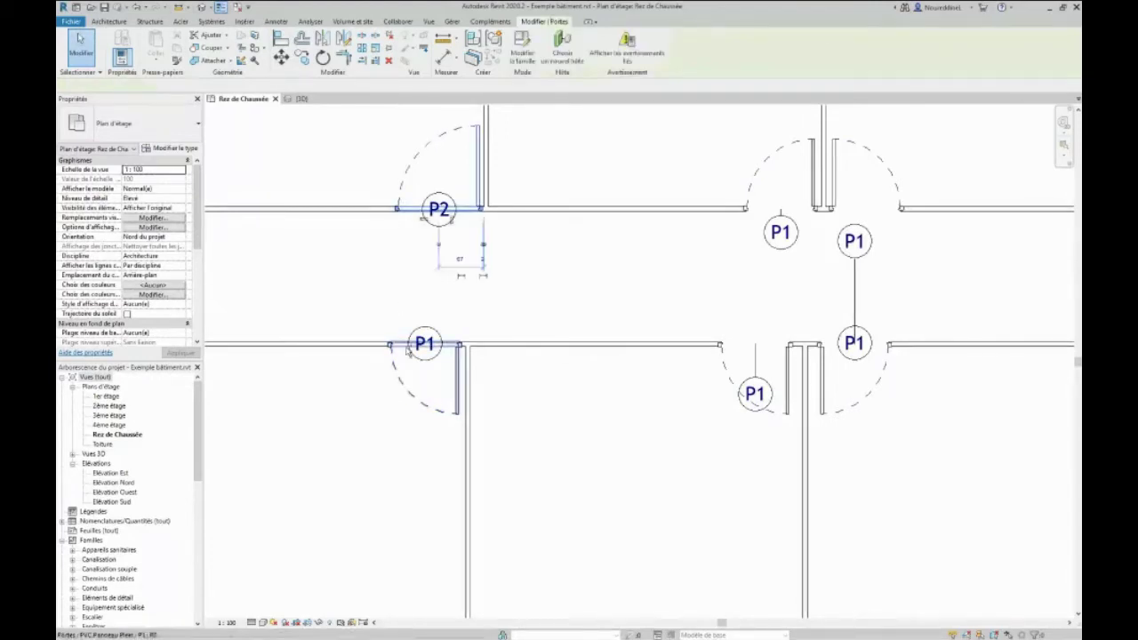
left_click(404, 380, "ctrl")
left_click(730, 380, "ctrl")
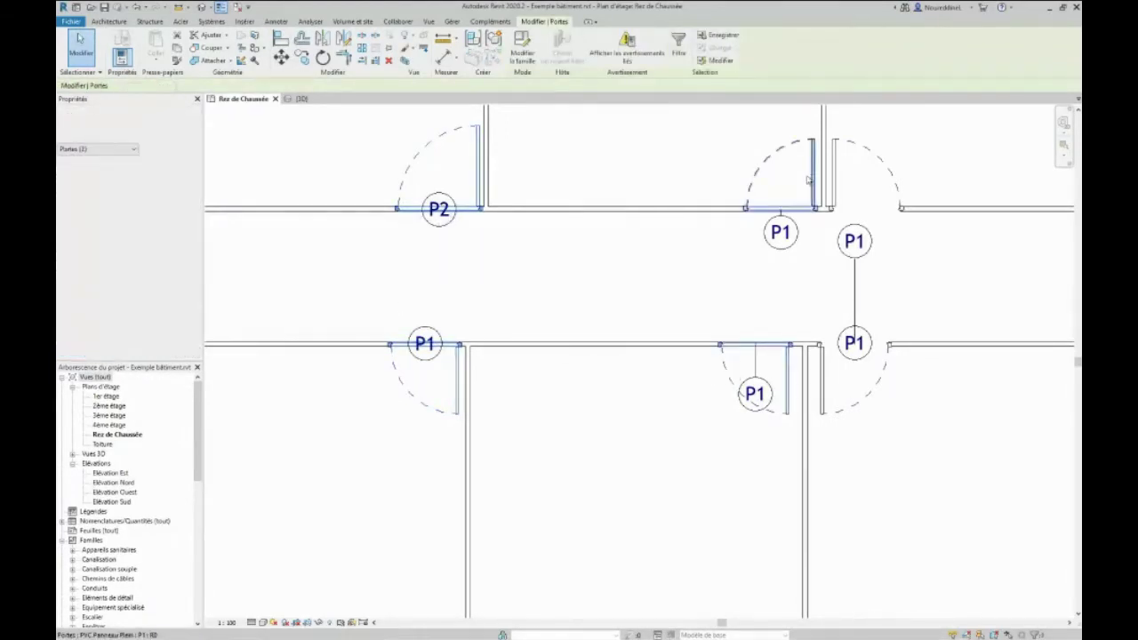
left_click(770, 160, "ctrl")
left_click(879, 158, "ctrl")
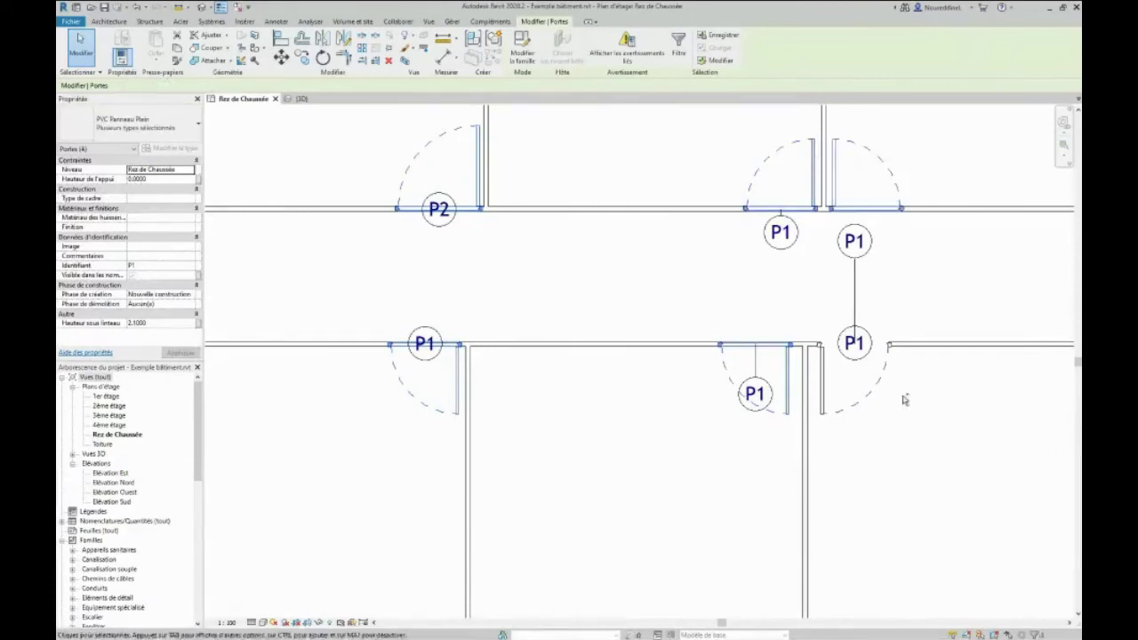
left_click(873, 397, "ctrl")
left_click(158, 267)
double_click(157, 268)
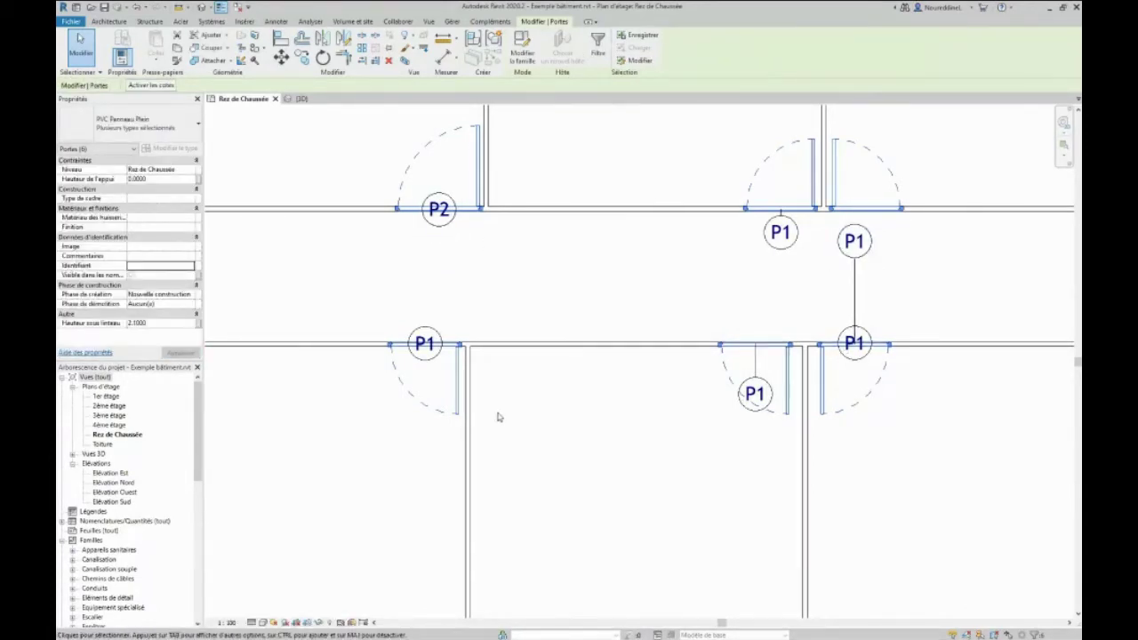
left_click(571, 424)
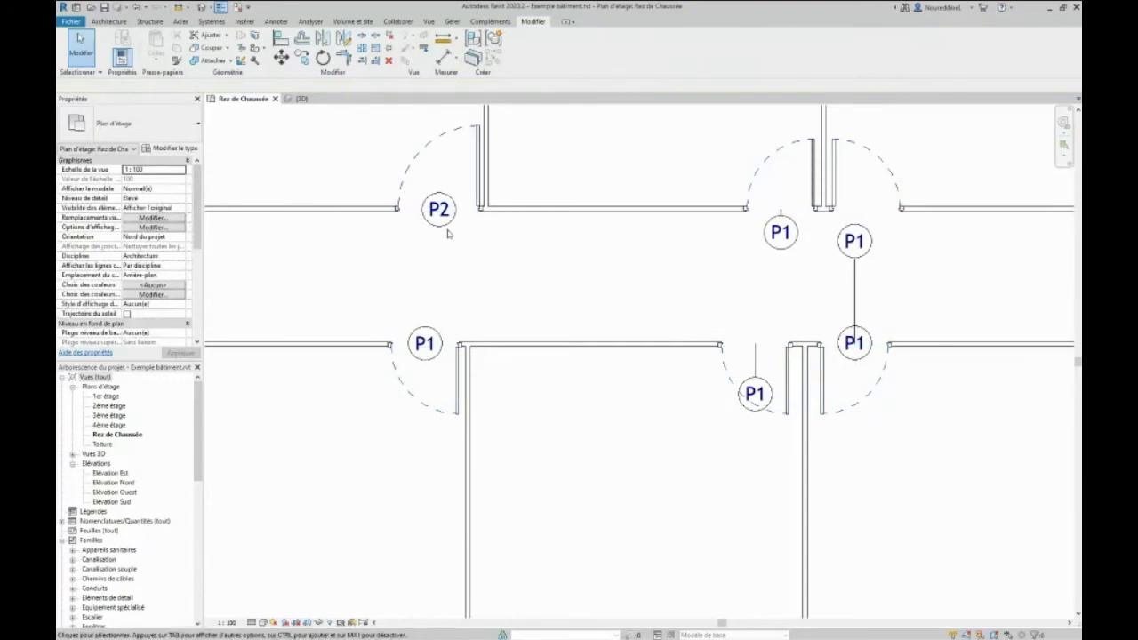
Rename the type of the corridor door tagged P2 as P2a.
left_click(420, 211)
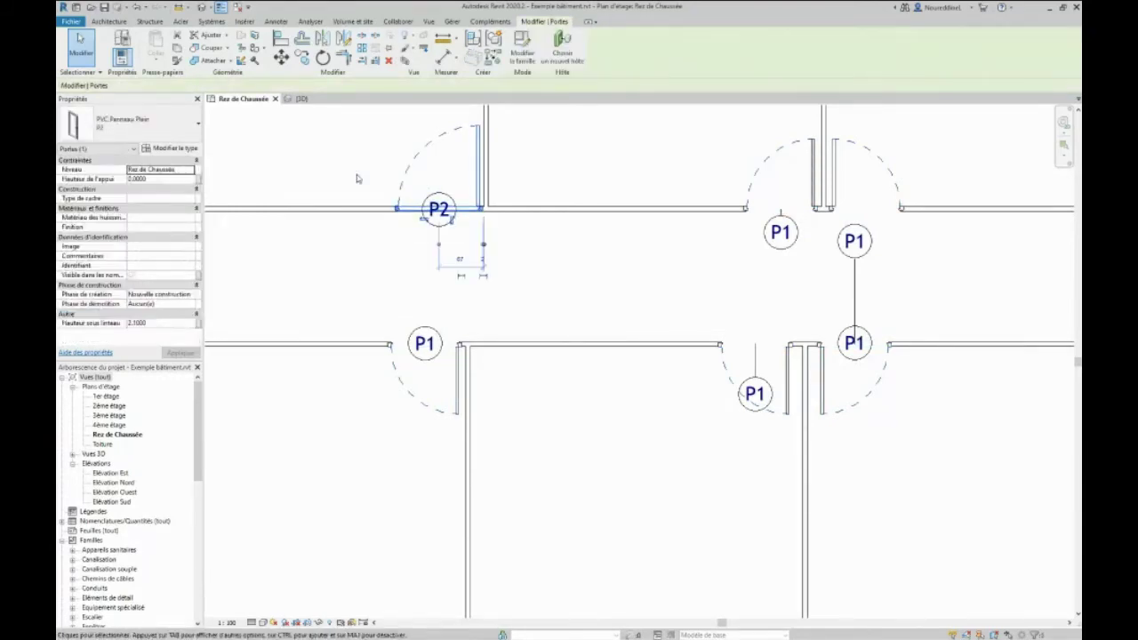
left_click(171, 147)
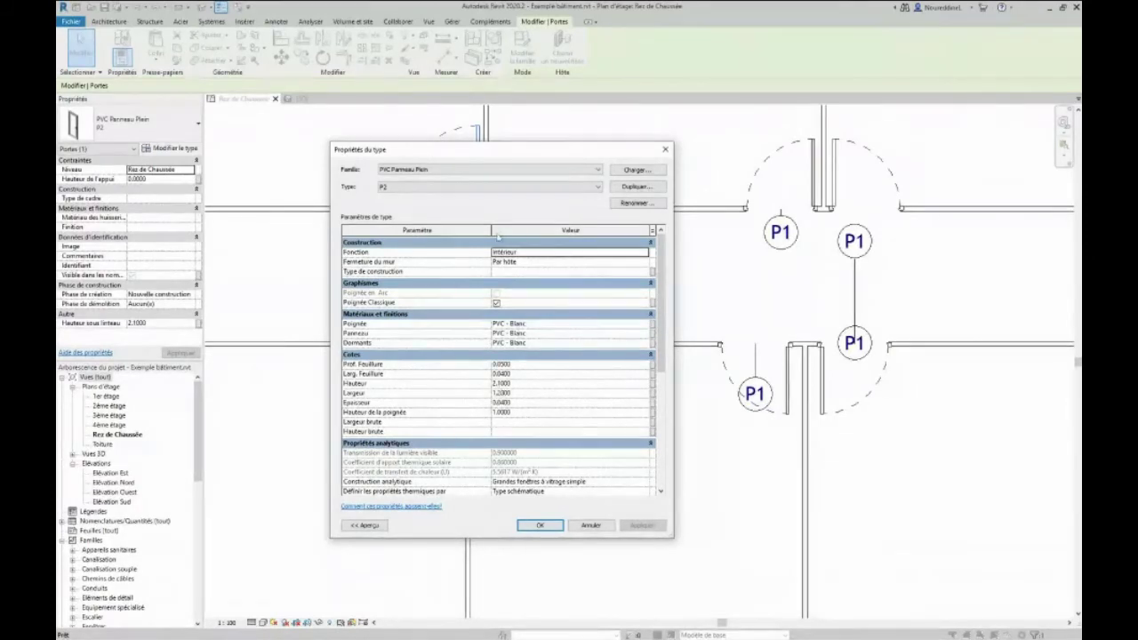
left_click(615, 202)
left_click(485, 346)
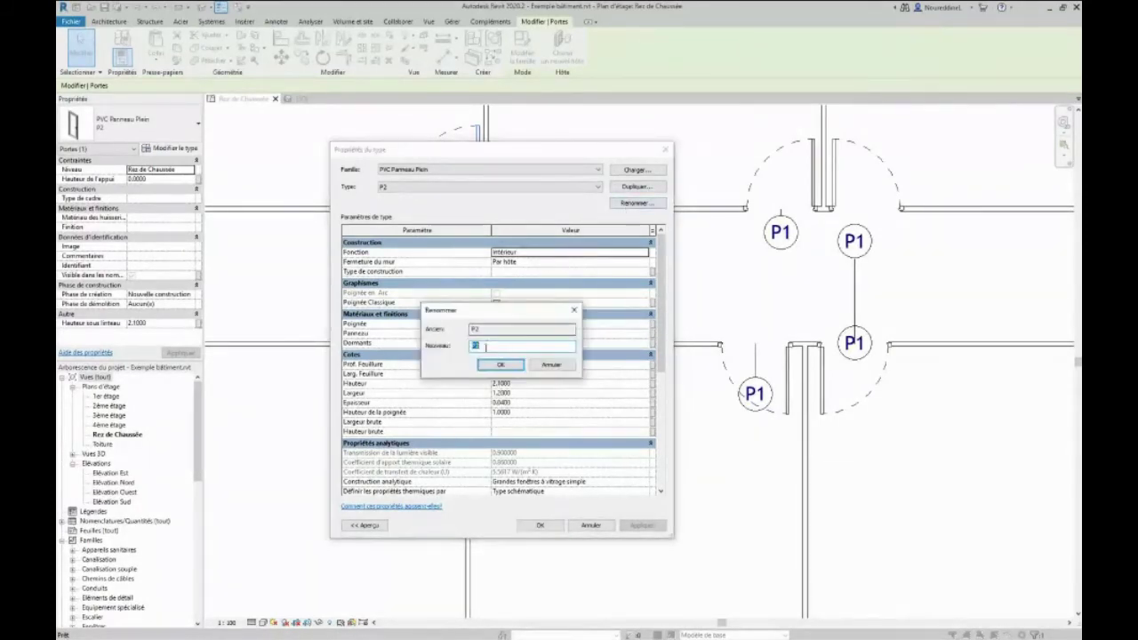
type("d")
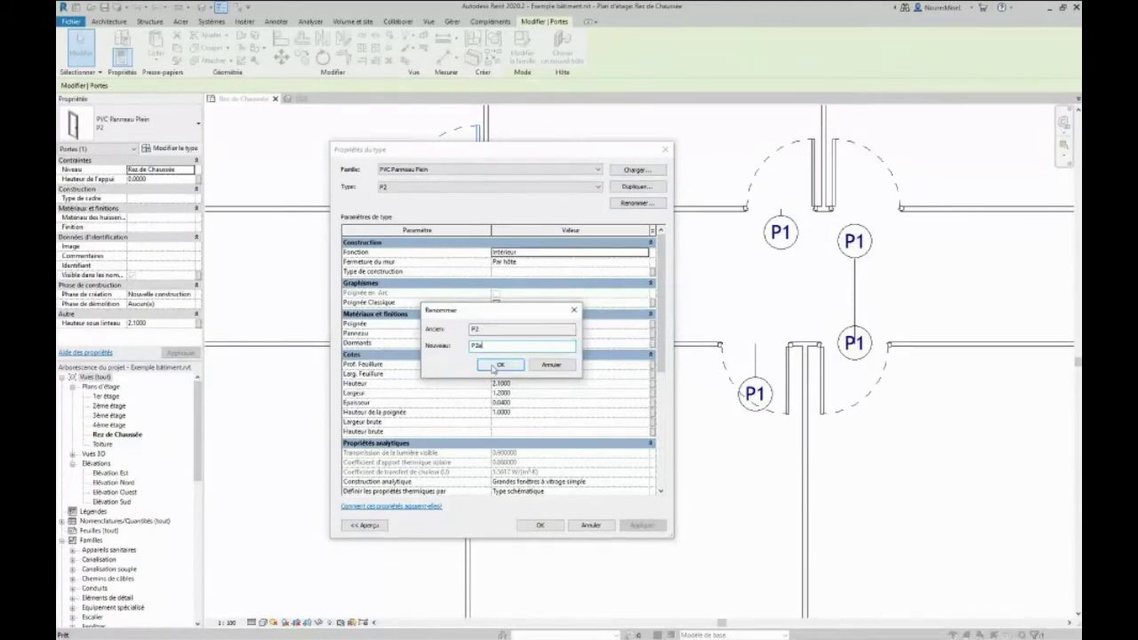
left_click(498, 365)
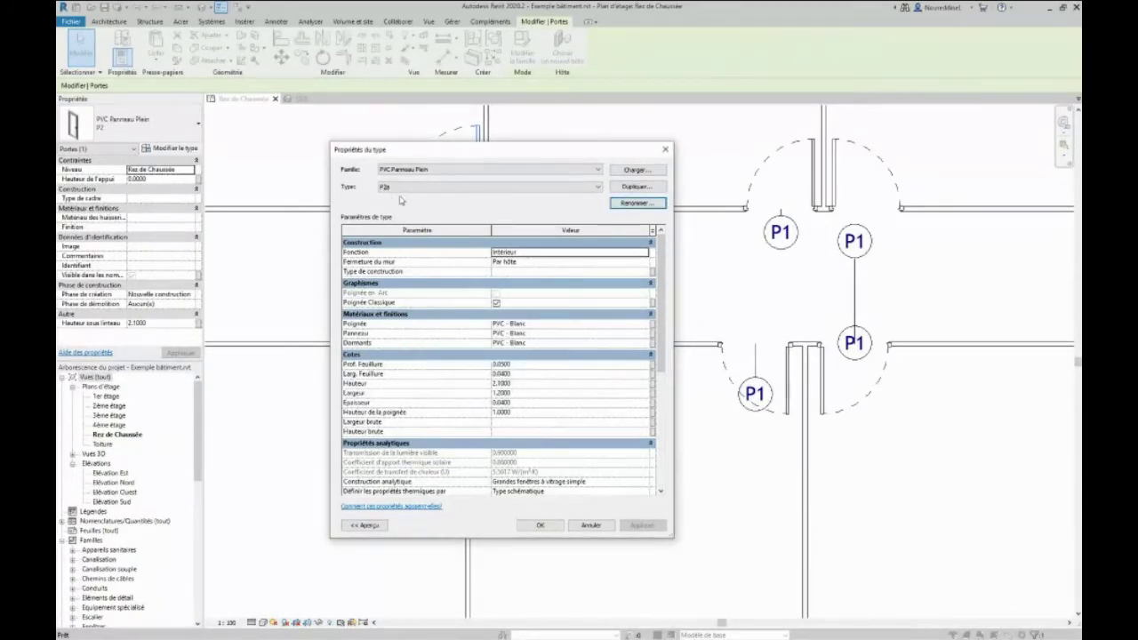
left_click(538, 526)
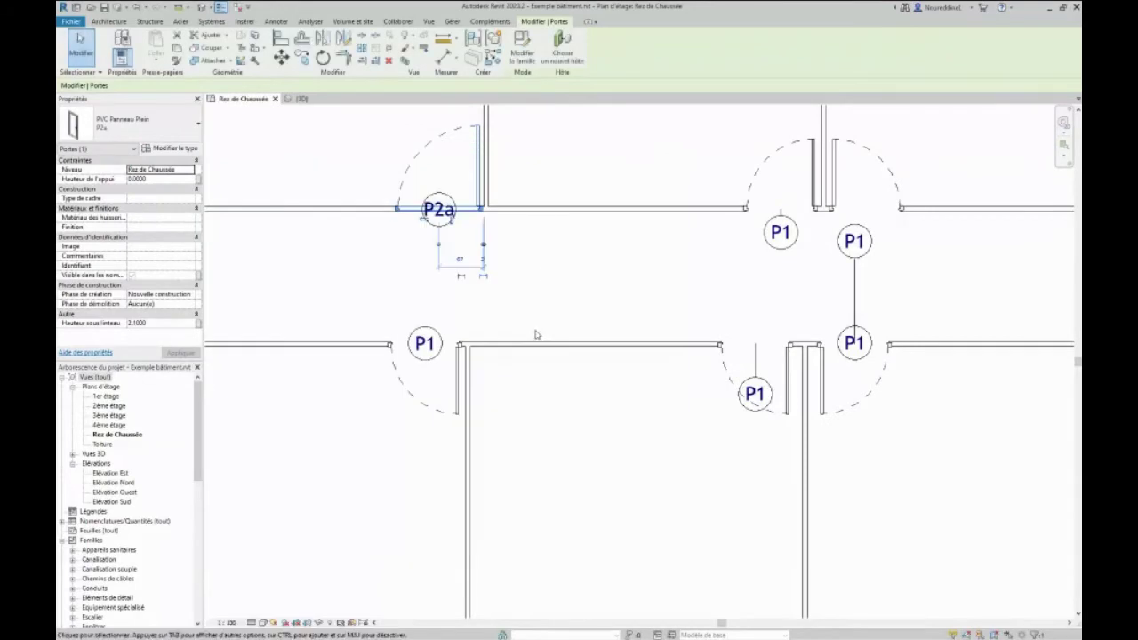
Rename the type of the P1 door on the corridor's south wall as P1a.
scroll(432, 186, "up", 3)
scroll(433, 187, "up", 1)
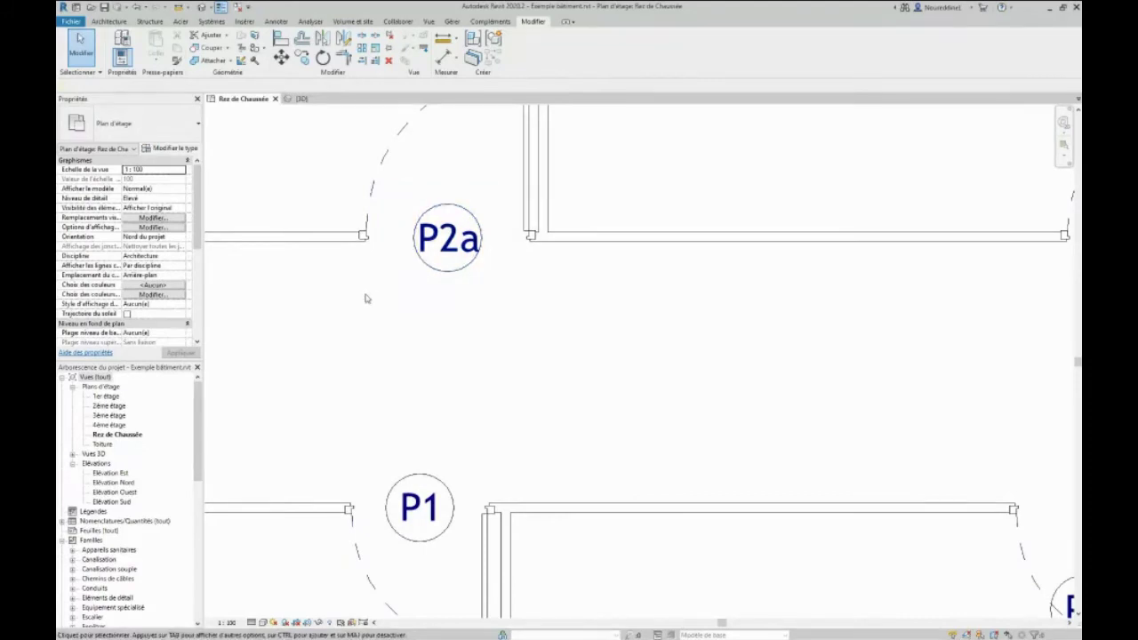
scroll(367, 302, "down", 3)
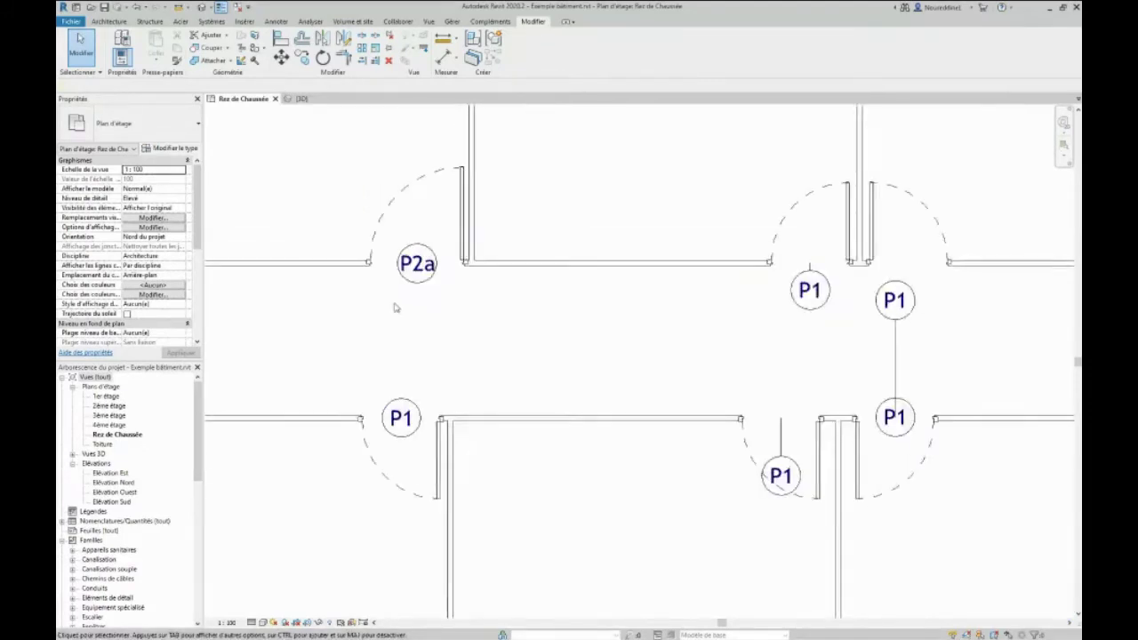
left_click(433, 425)
left_click(164, 151)
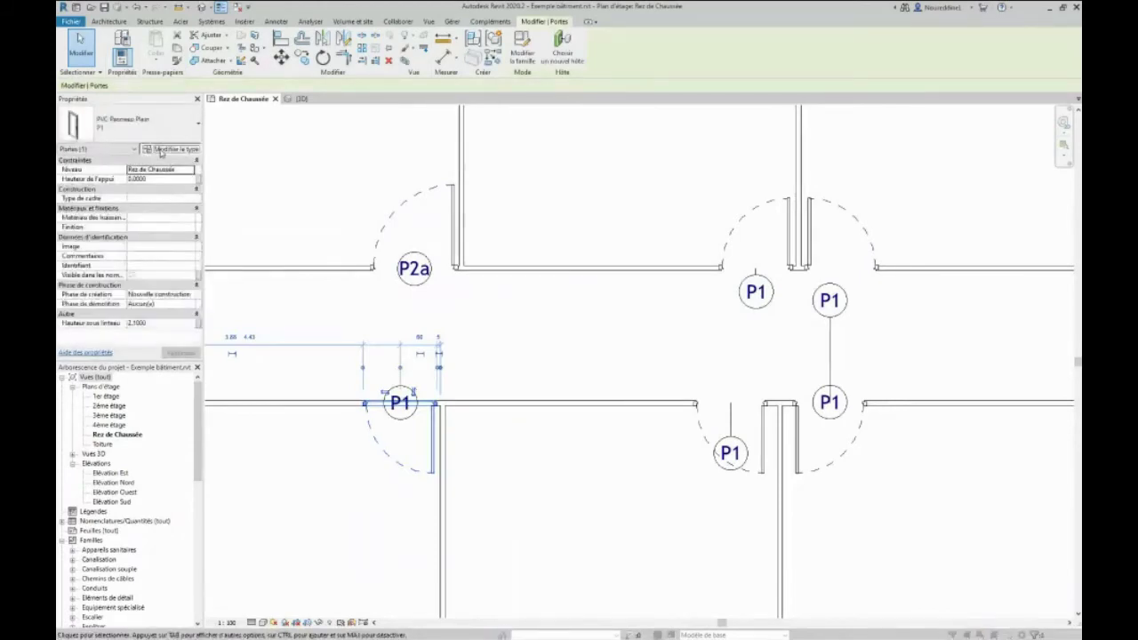
left_click(633, 202)
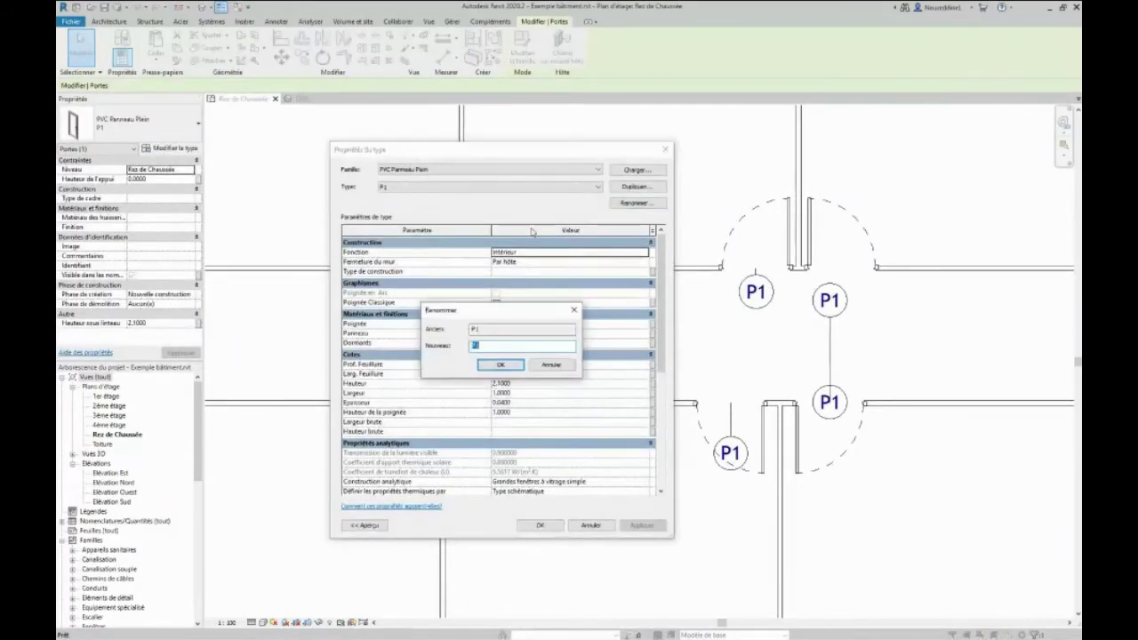
type("a")
left_click(500, 365)
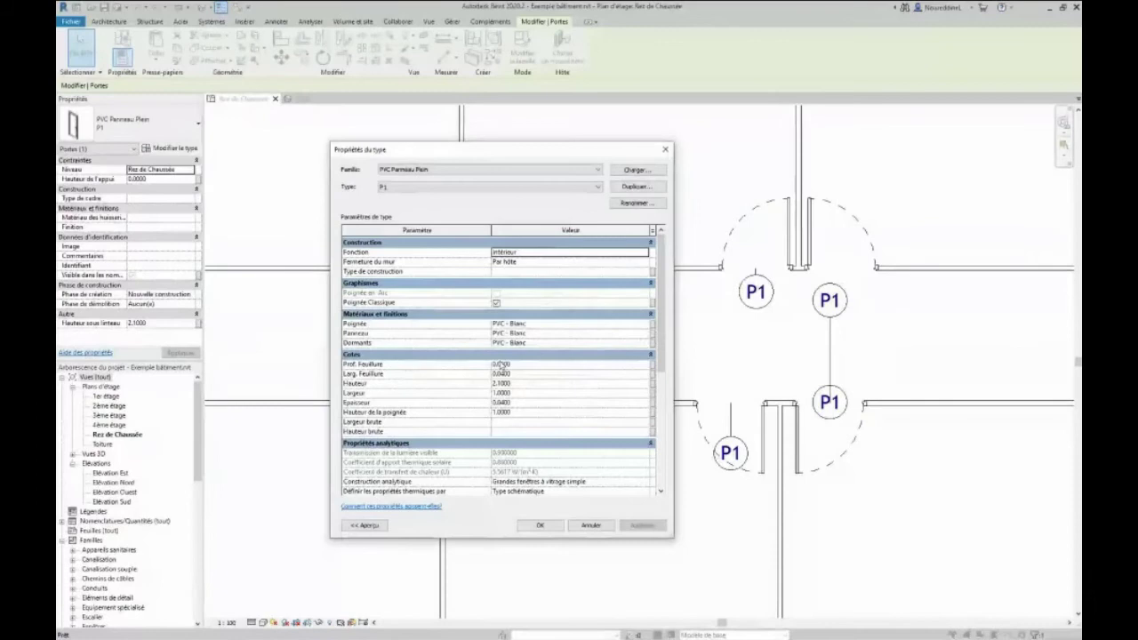
left_click(550, 528)
left_click(546, 460)
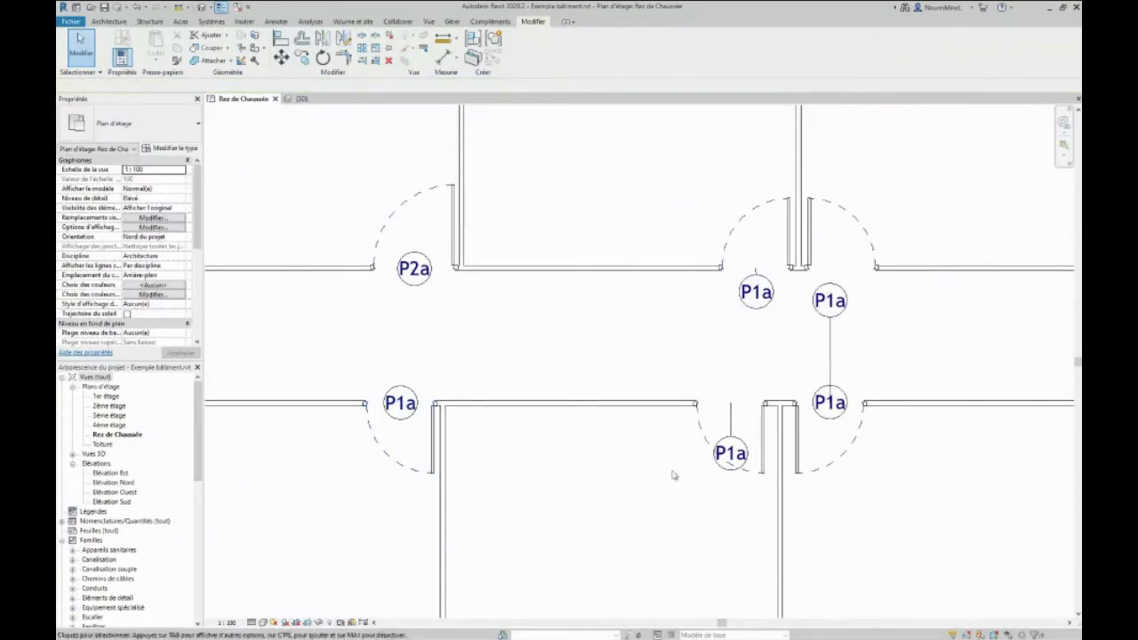
Open the Etiquette Porte - Type family for editing from one of the P1a door tags and check its label.
scroll(565, 345, "down", 4)
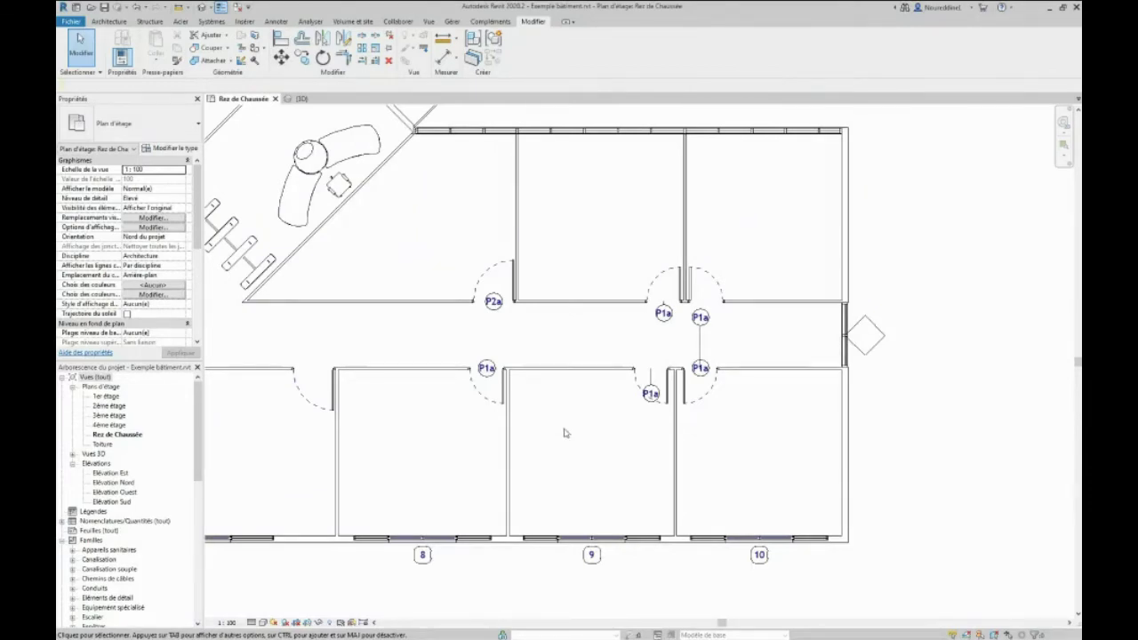
scroll(550, 399, "up", 3)
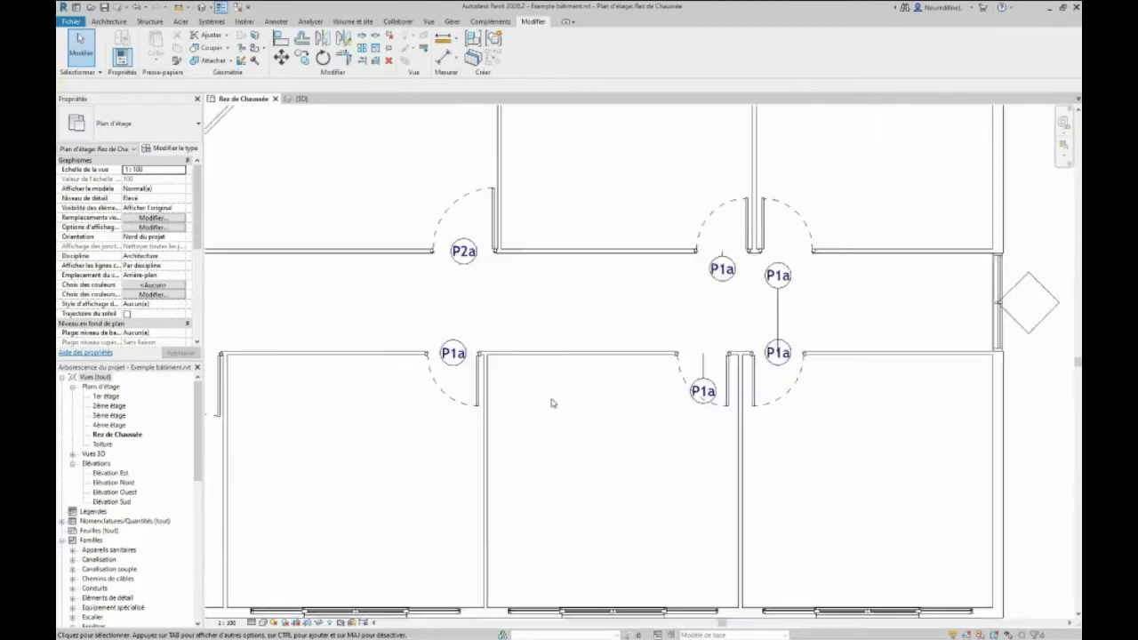
left_click(437, 349)
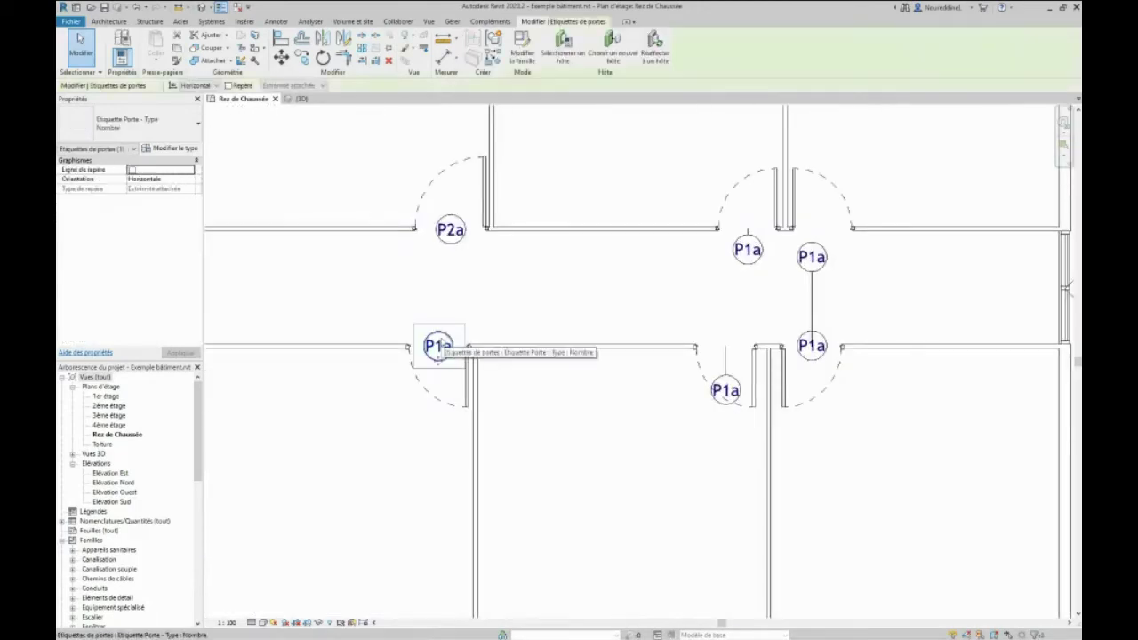
left_click(522, 49)
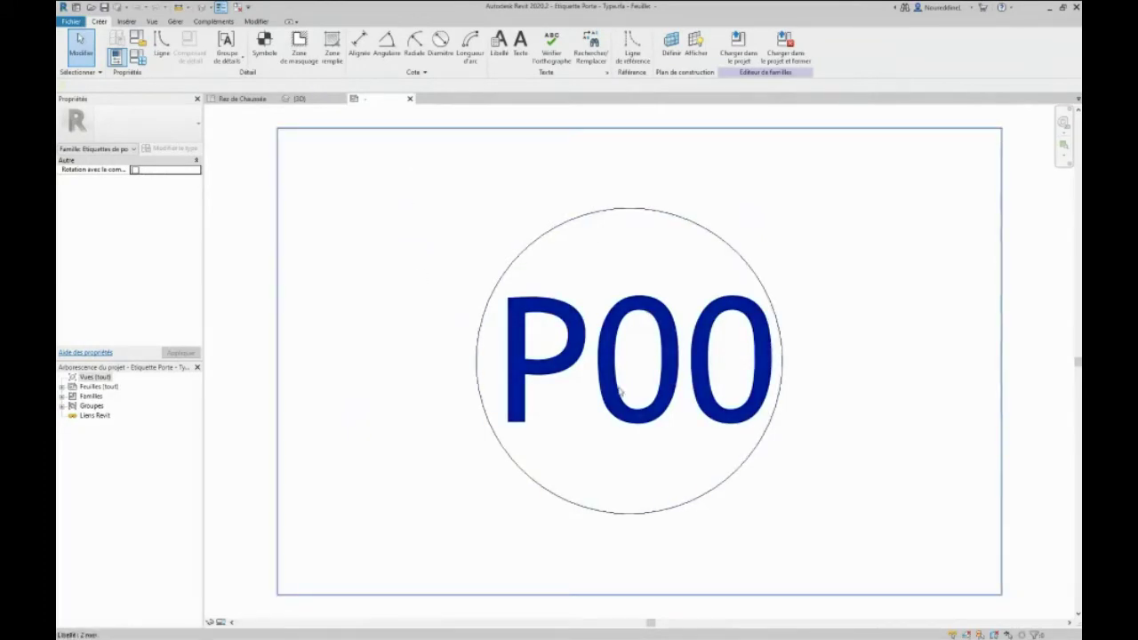
left_click(627, 315)
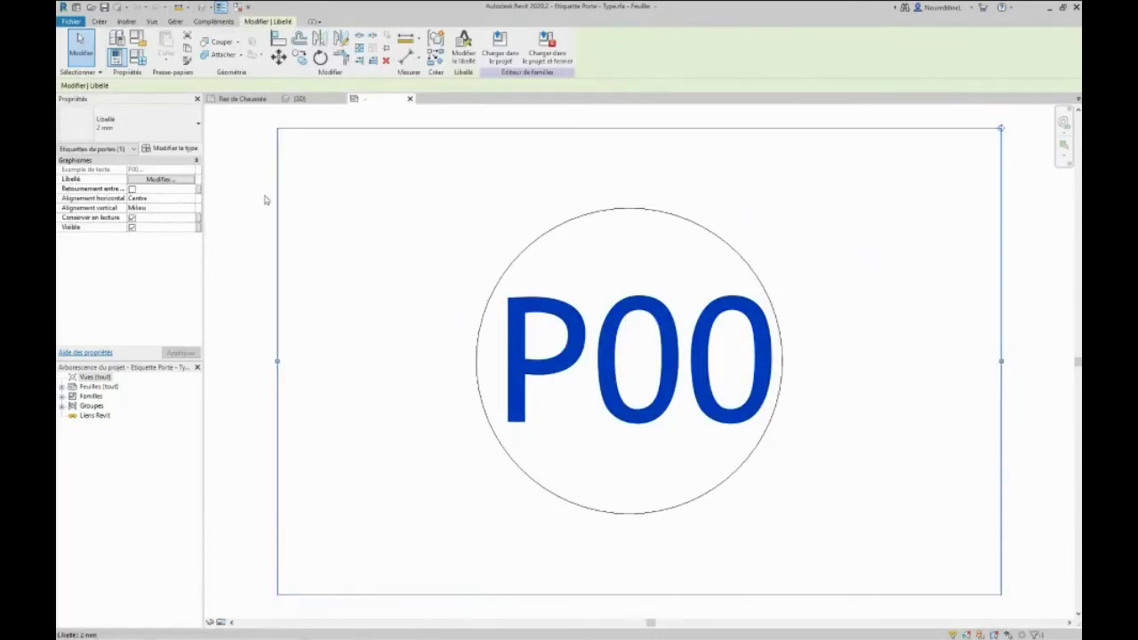
left_click(220, 149)
Save the door tag family as a new family file named Etiquette Porte - Type + dimensions.
left_click(70, 20)
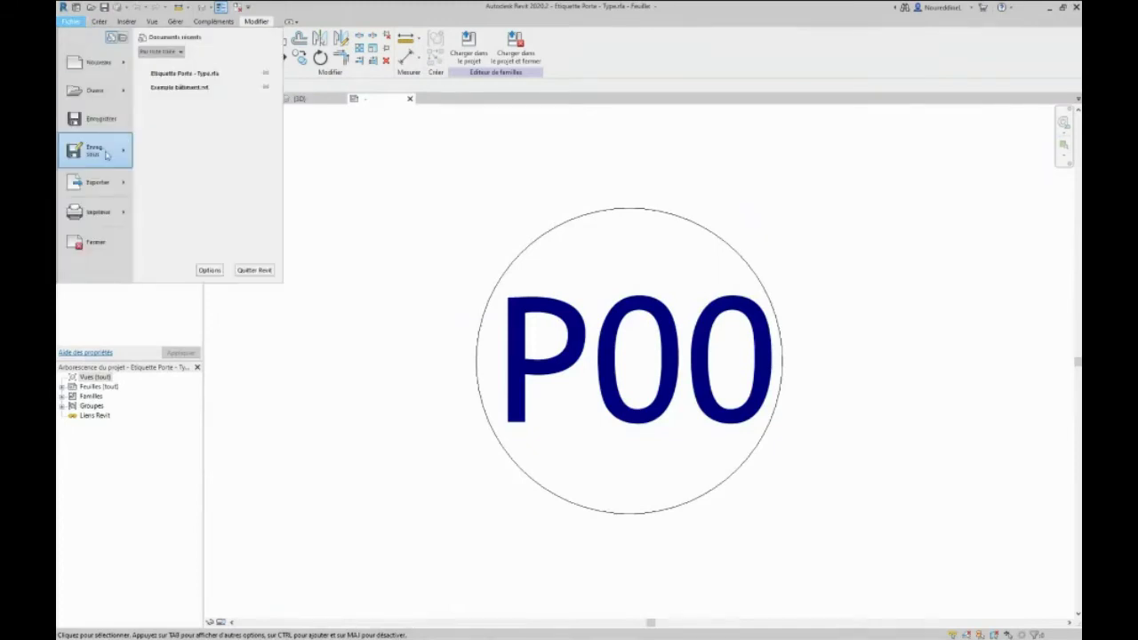
mouse_move(107, 151)
left_click(179, 154)
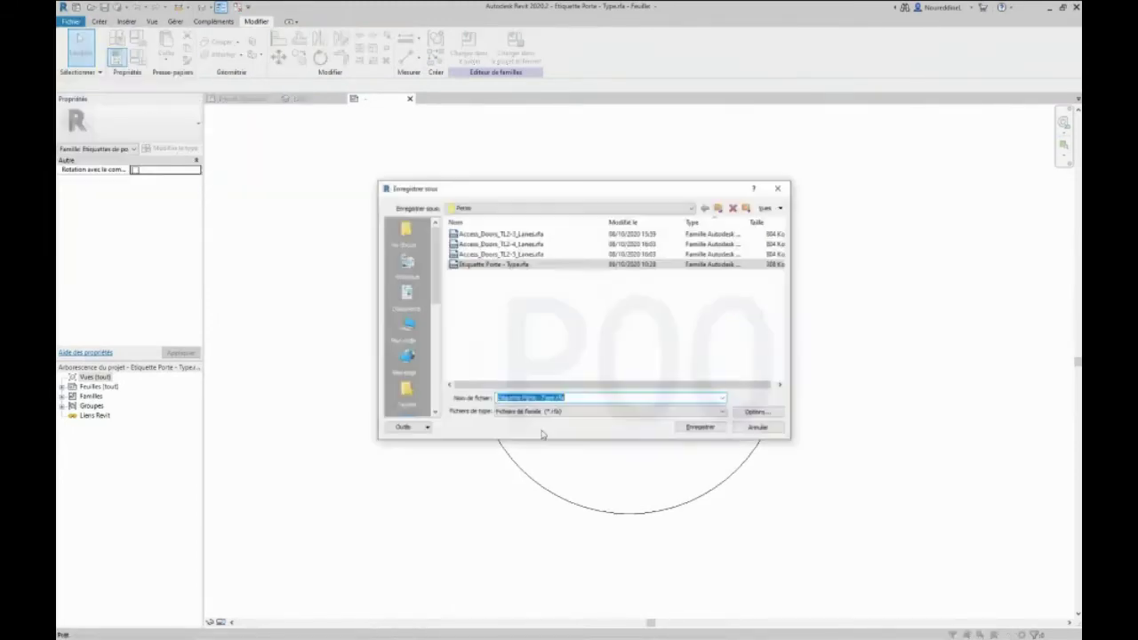
left_click(591, 397)
key("BackSpace")
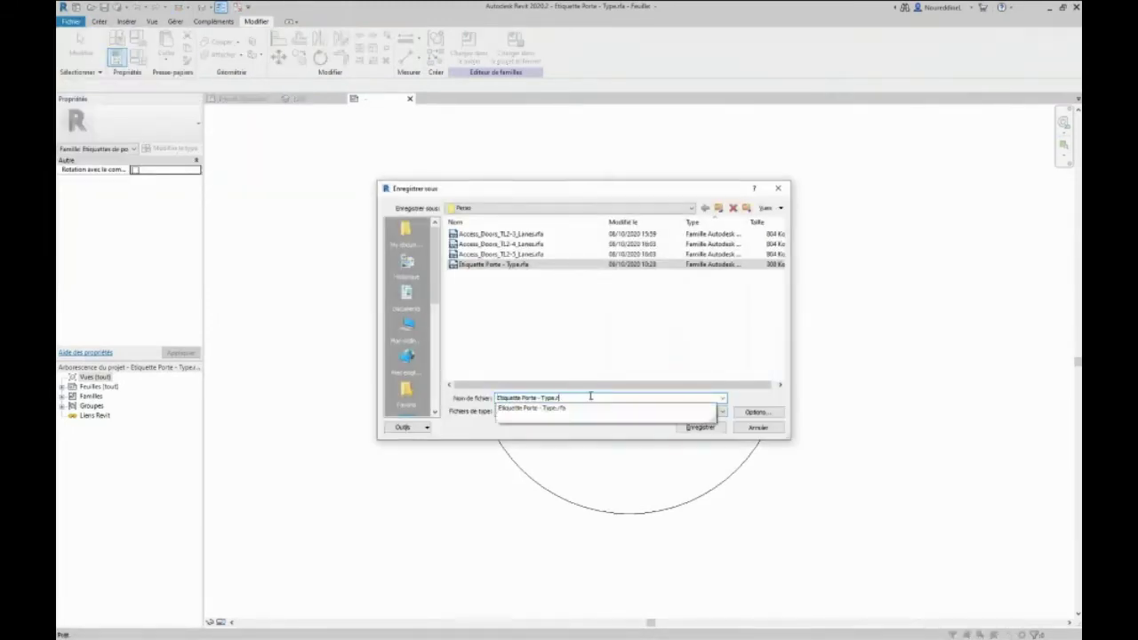
type("4")
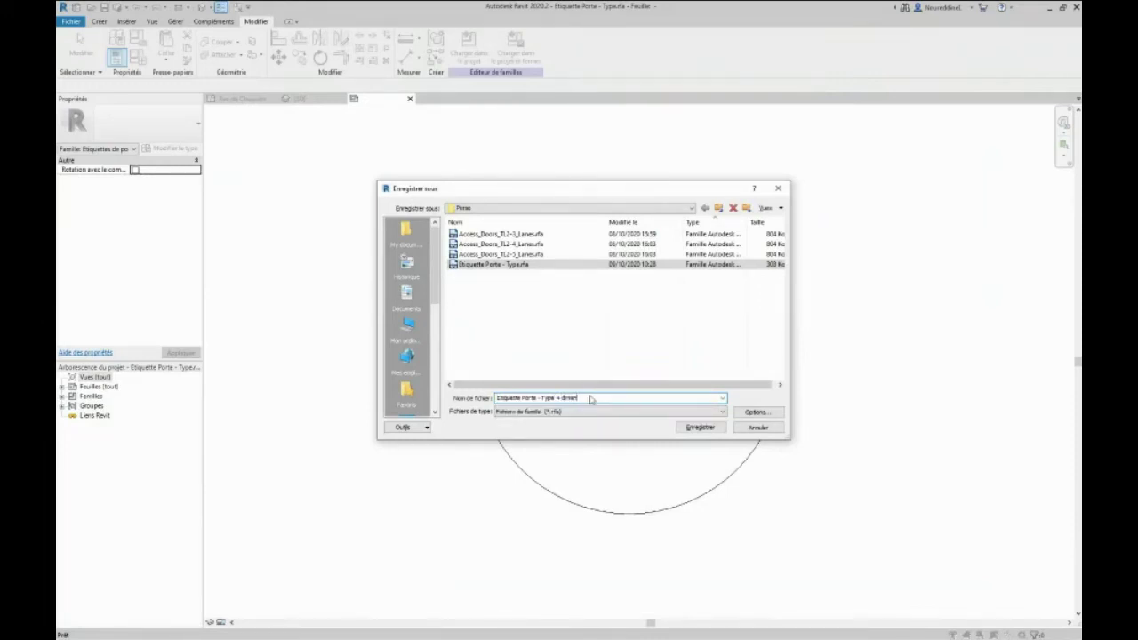
key("Return")
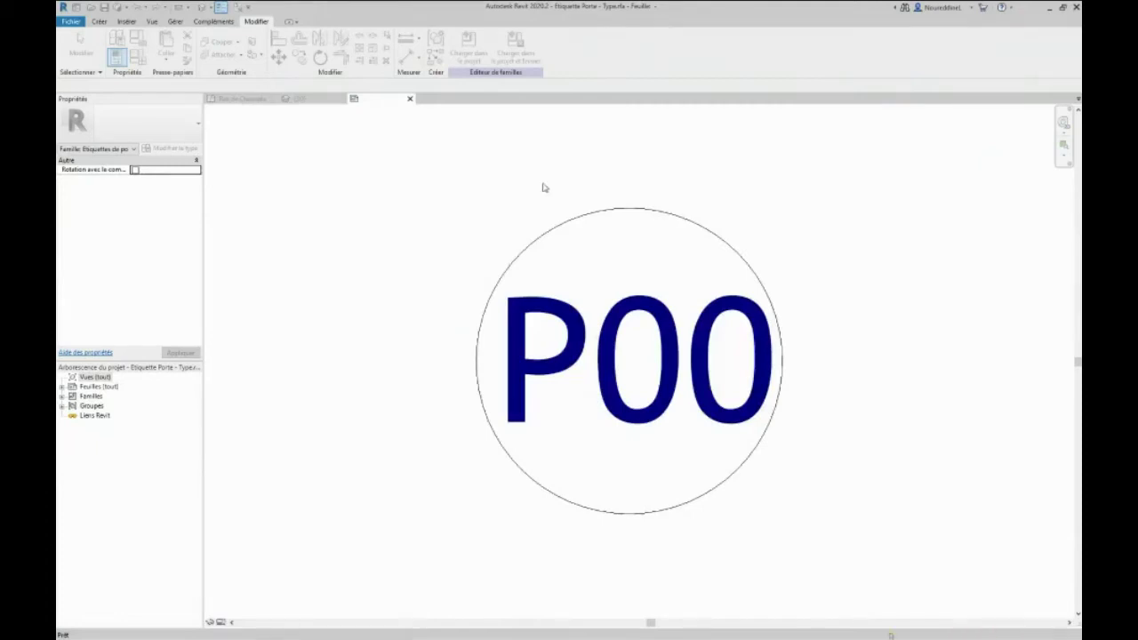
Delete the circle around the label and add the Largeur and Hauteur parameters to the label after Nom du type.
left_click(592, 217)
key("Delete")
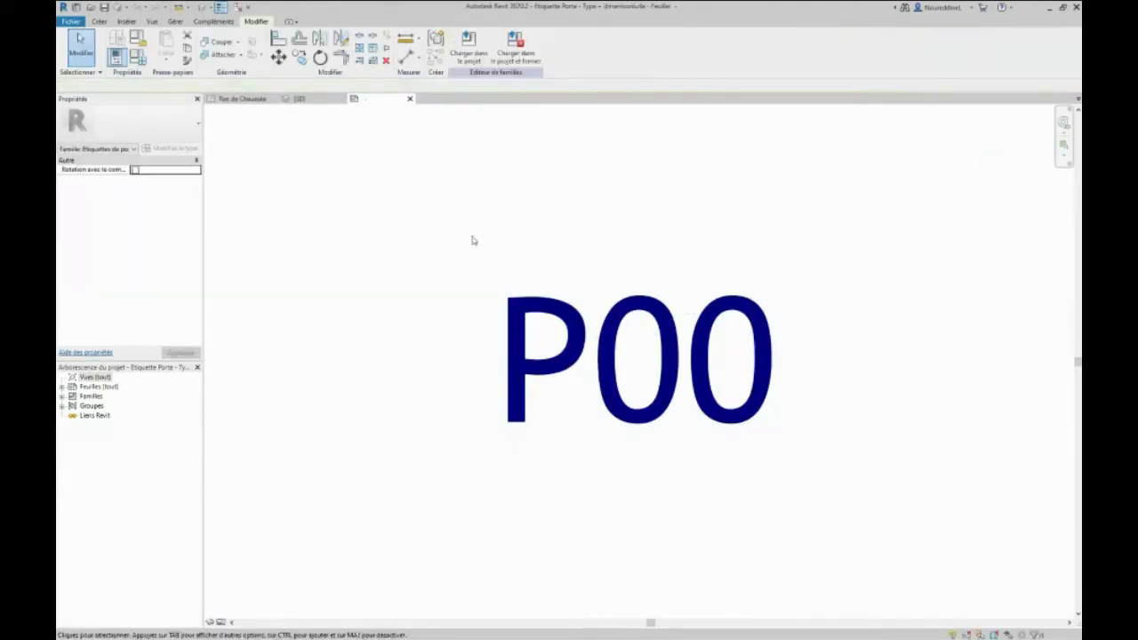
left_click(533, 322)
left_click(463, 44)
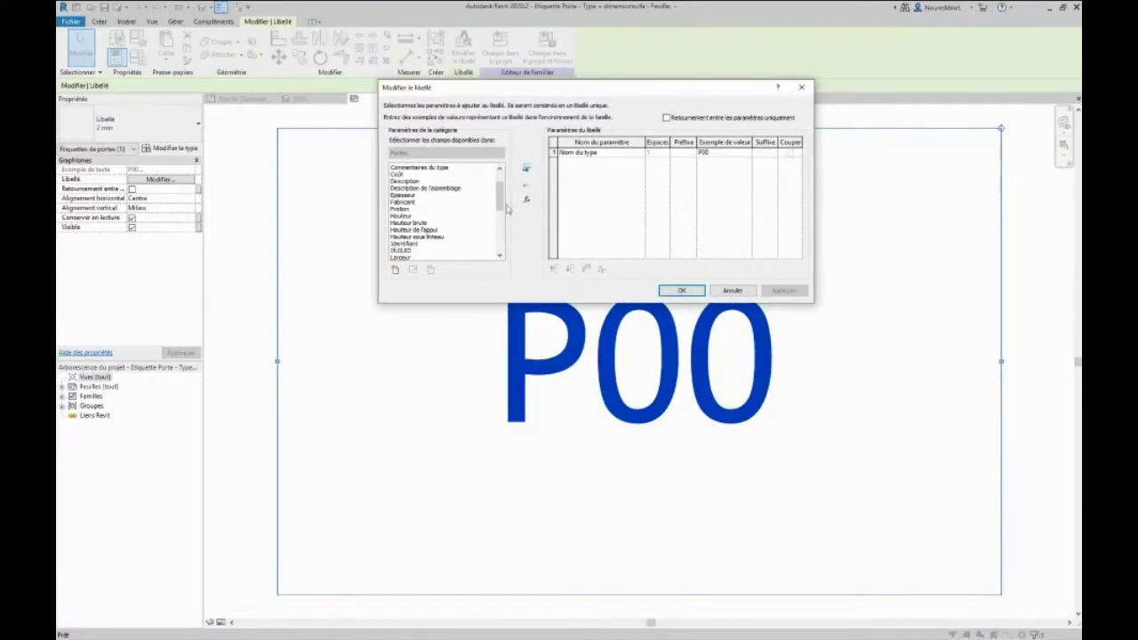
left_click_drag(500, 199, 499, 210)
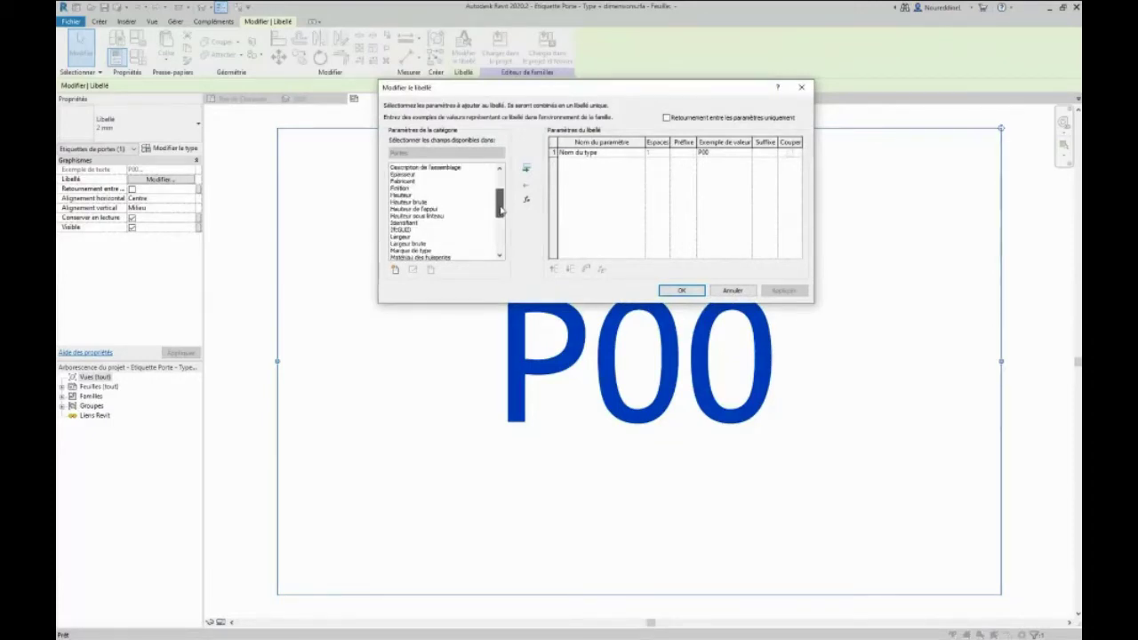
double_click(400, 236)
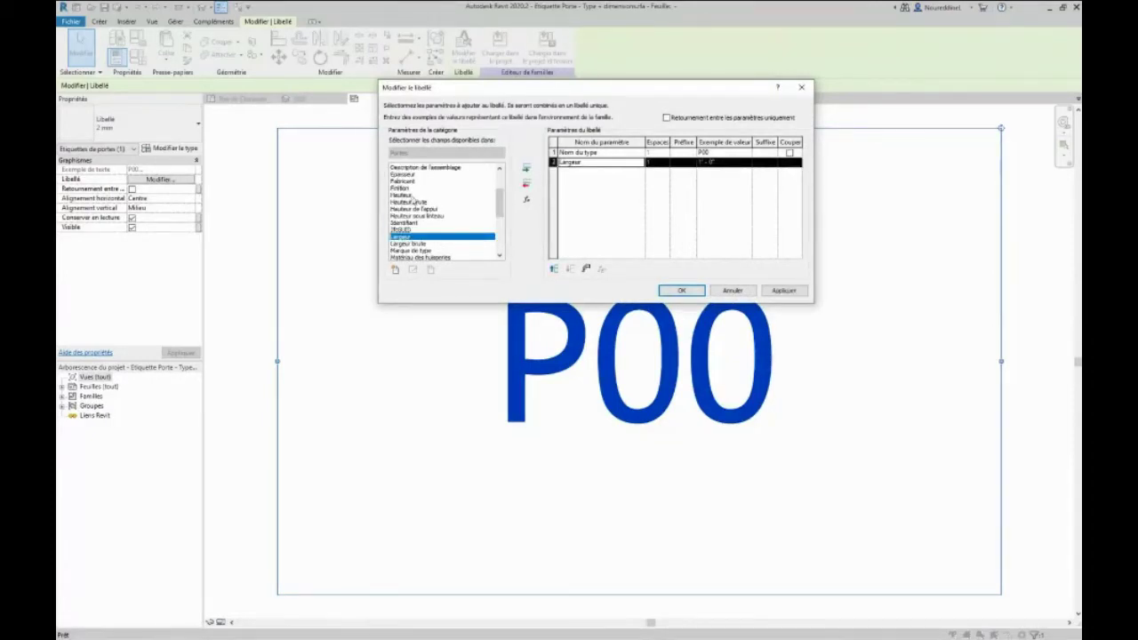
double_click(402, 194)
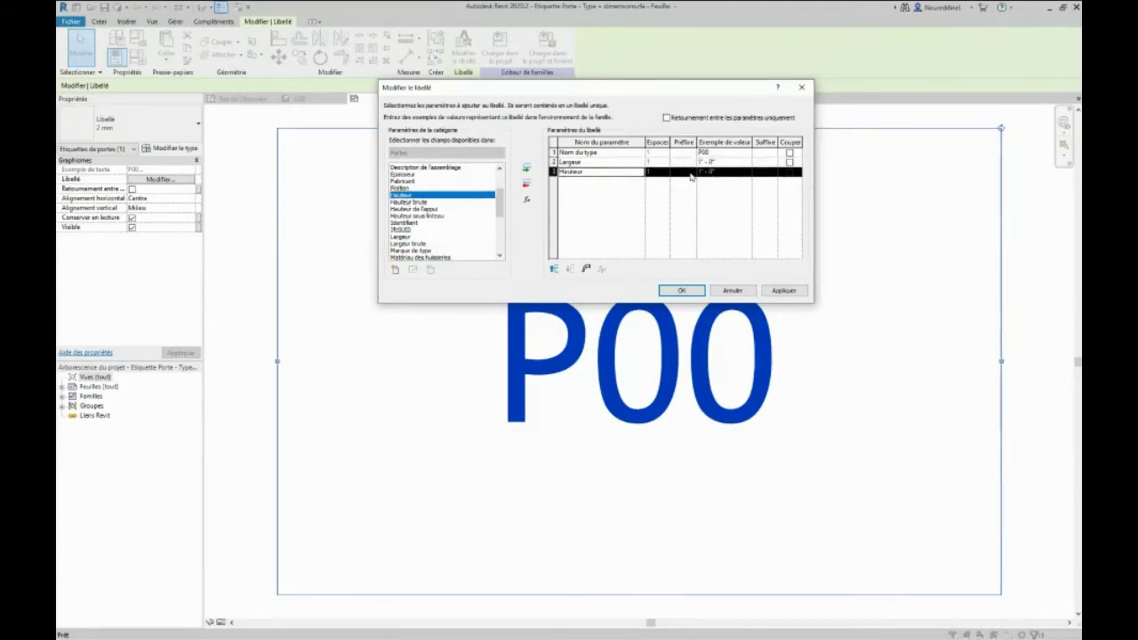
Set the label's sample values to L for Largeur and H for Hauteur.
left_click(724, 162)
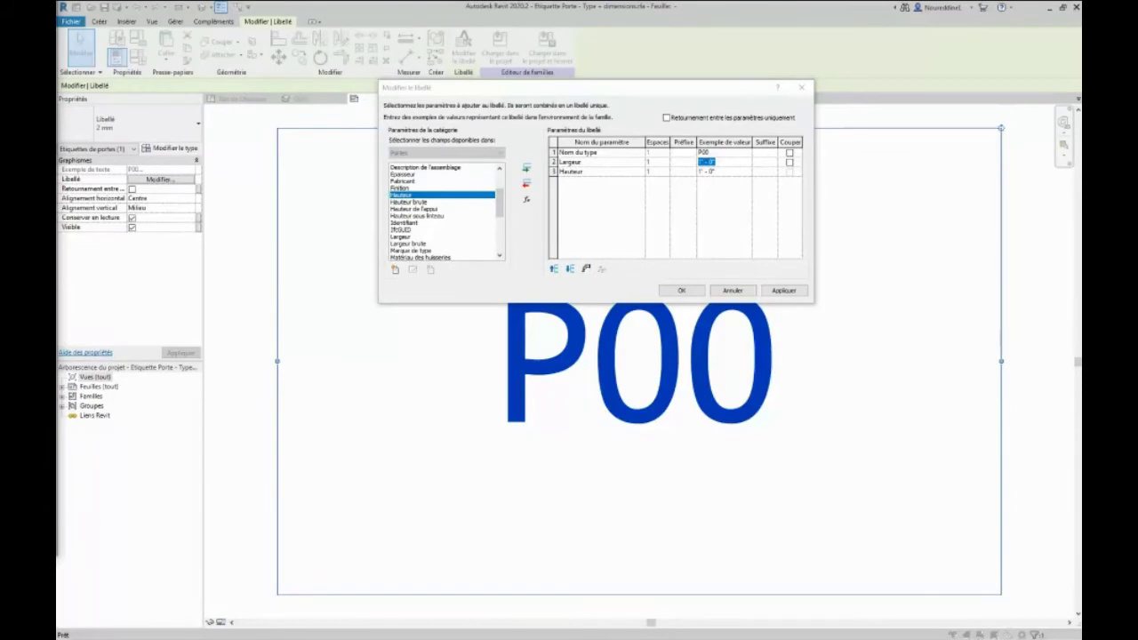
left_click_drag(711, 92, 732, 140)
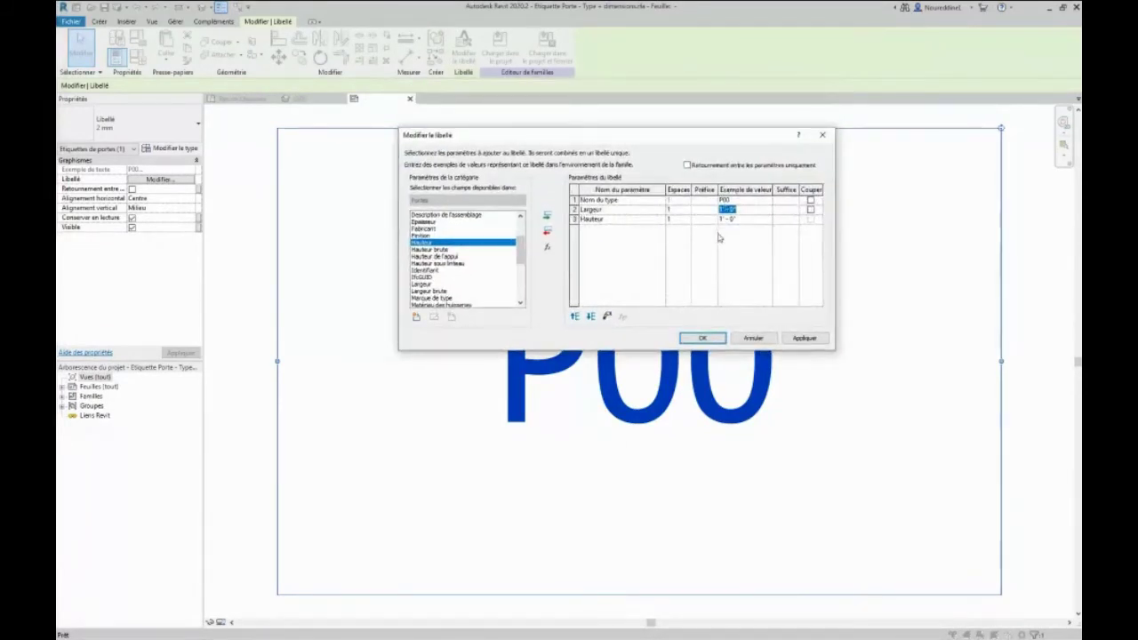
type("1")
left_click(731, 218)
type("H")
Give Largeur the prefix "(" and Hauteur the prefix "x" and suffix ")", and apply the label changes.
left_click(712, 209)
left_click(788, 221)
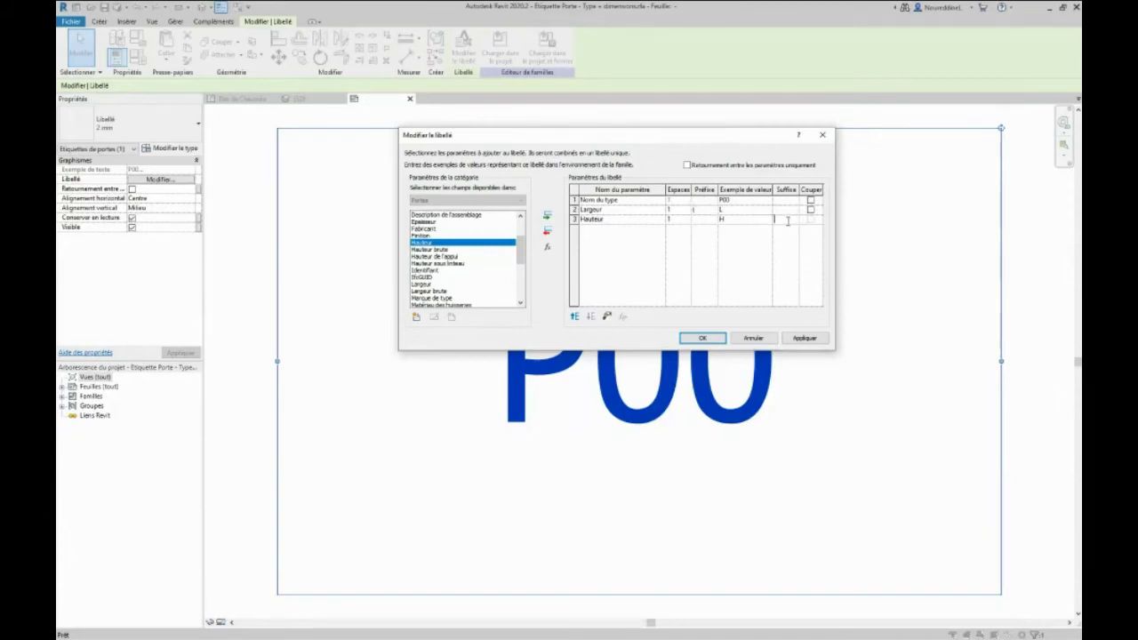
left_click(781, 210)
left_click(705, 220)
left_click(805, 338)
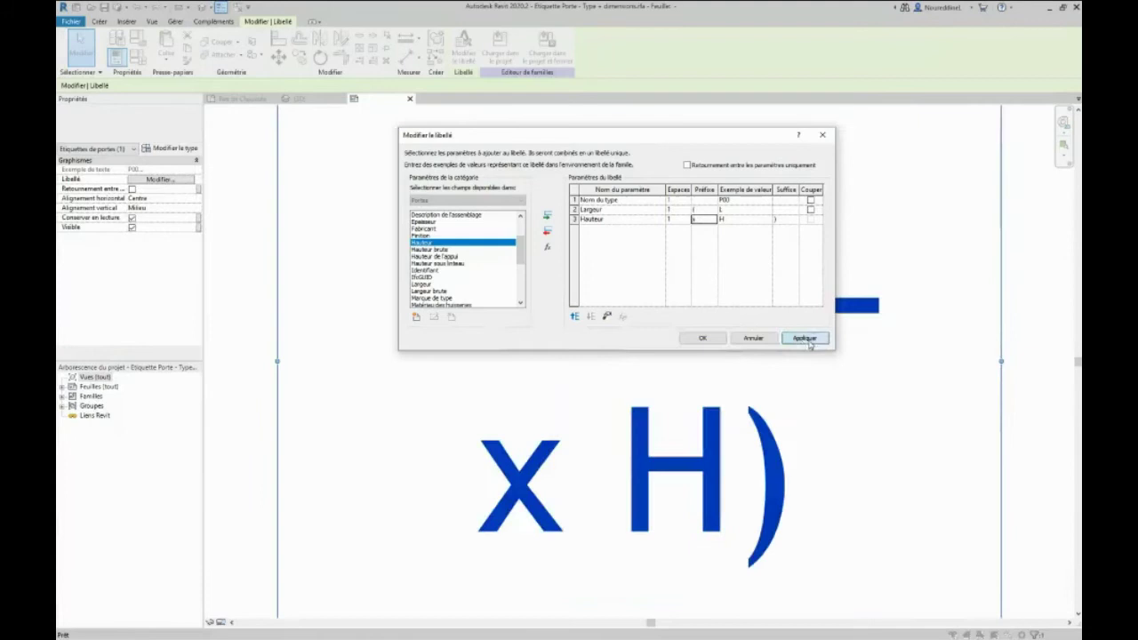
left_click(693, 342)
Widen the label's text box until P00 (L x H) fits on a single line.
scroll(671, 407, "down", 2)
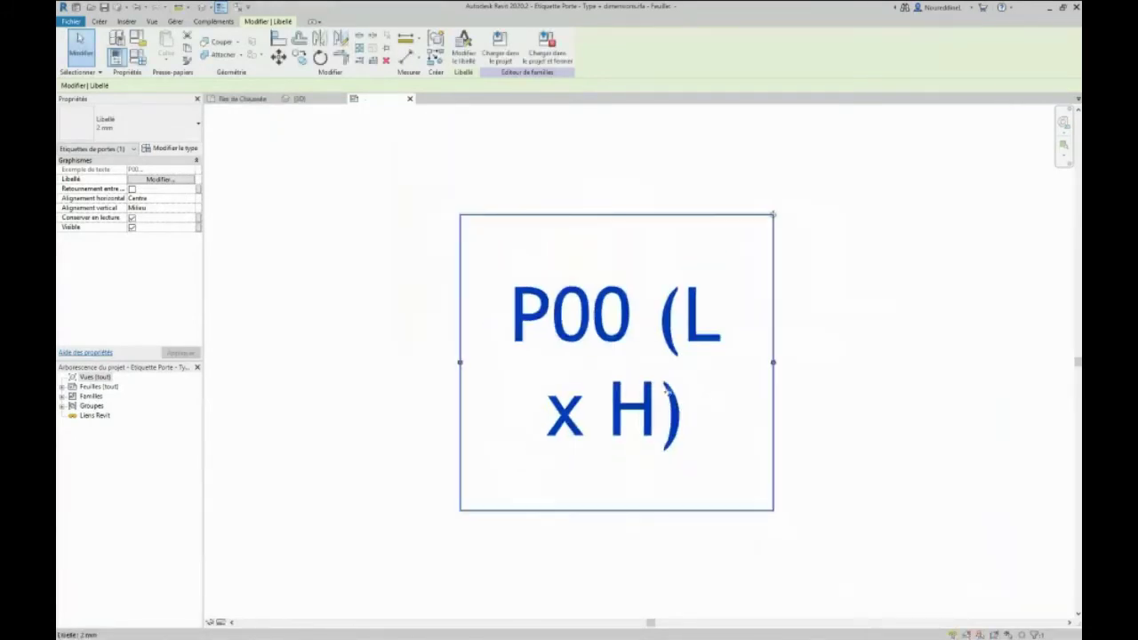
scroll(666, 392, "down", 1)
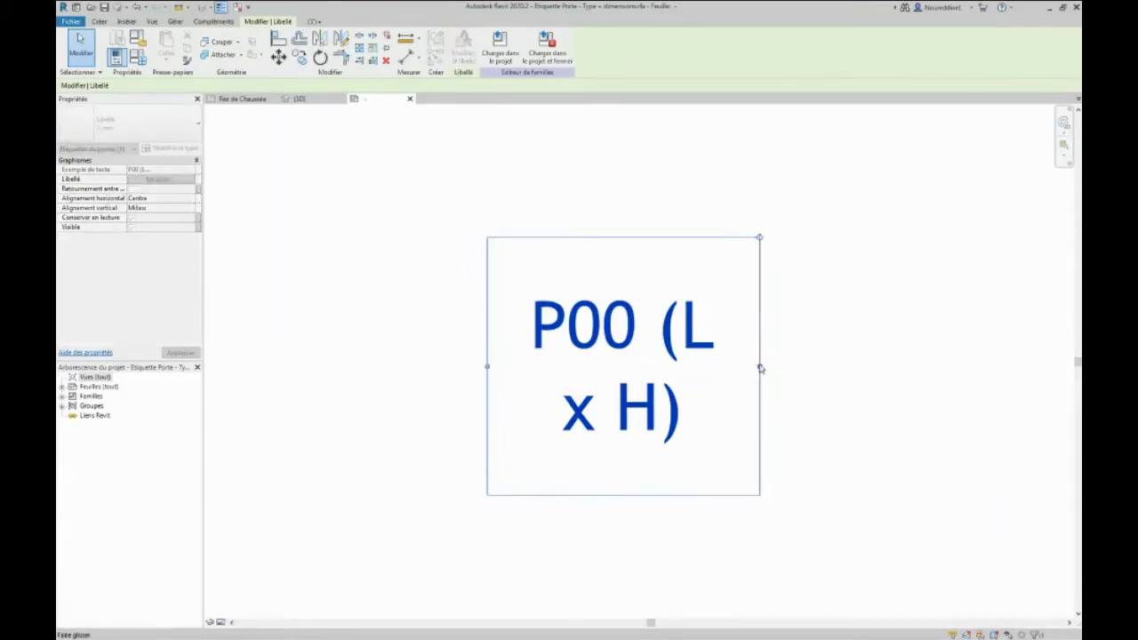
left_click_drag(760, 367, 920, 365)
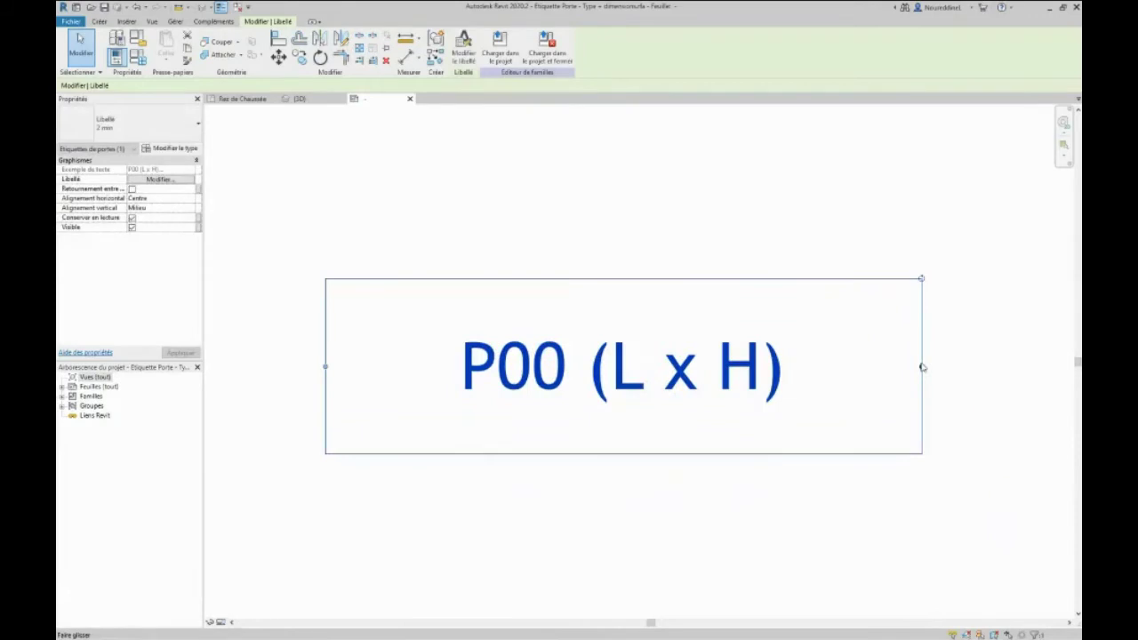
left_click(650, 523)
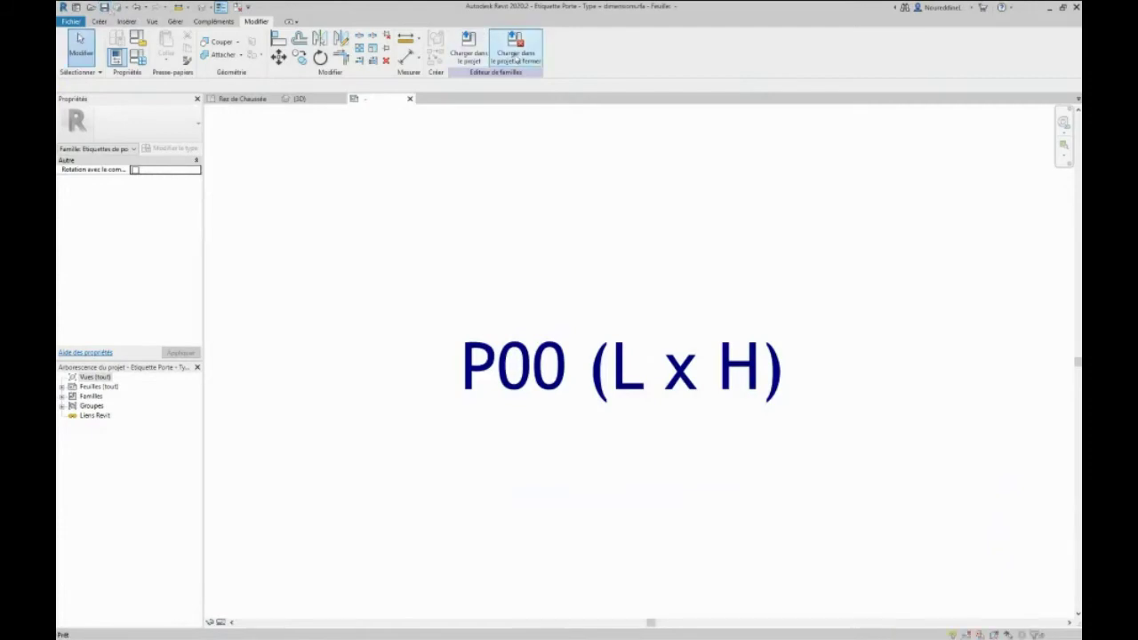
Load the new tag family into the building project, close the family, and leave tag placement.
left_click(516, 57)
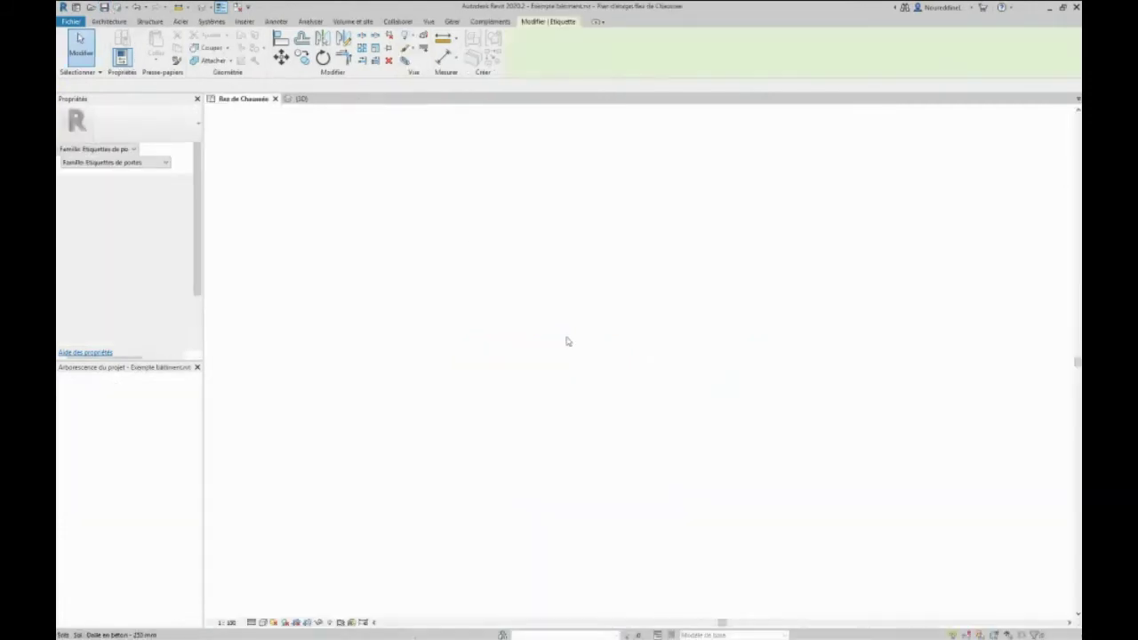
scroll(521, 320, "down", 2)
key("Escape")
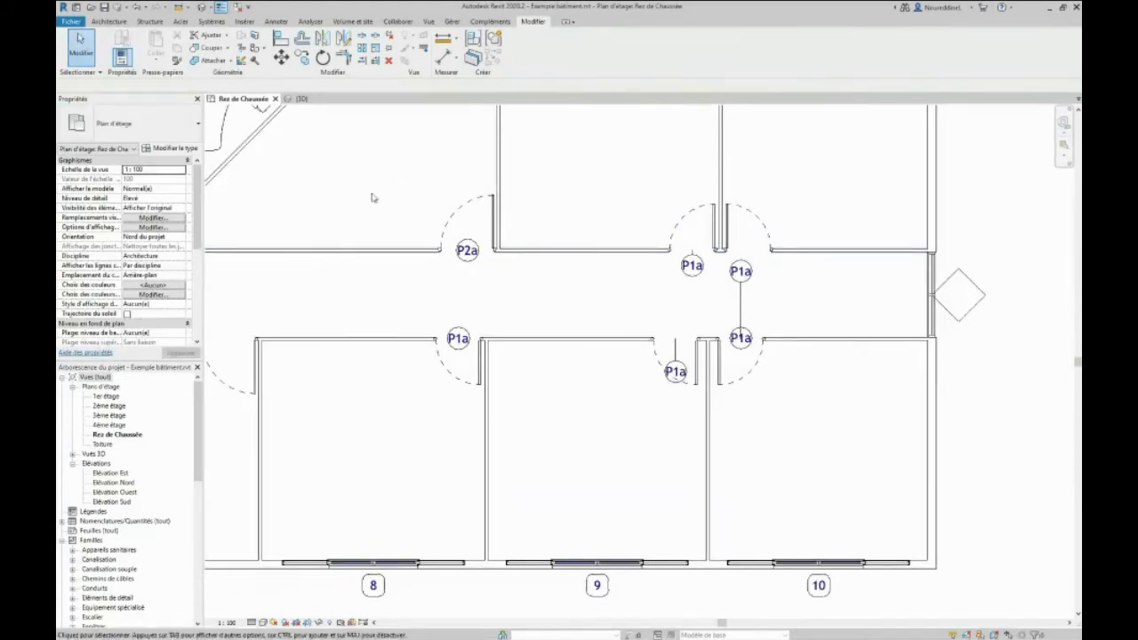
Select all matching door tags from the P2a tag and switch them to the Etiquette Porte - Type + dimensions type Nombre.
left_click(470, 256)
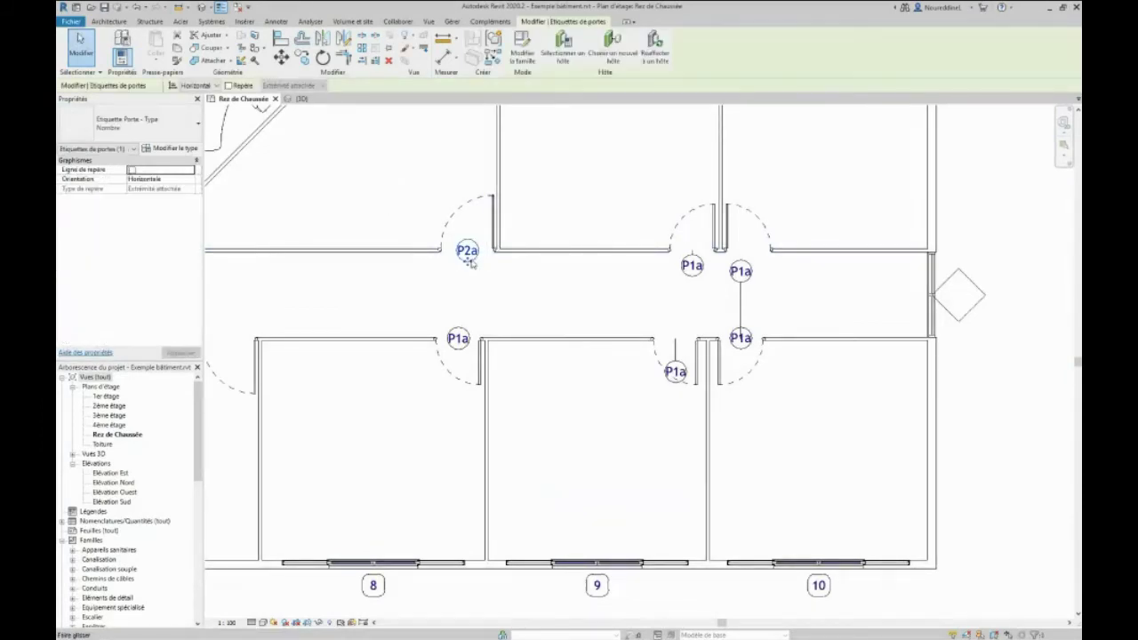
right_click(471, 261)
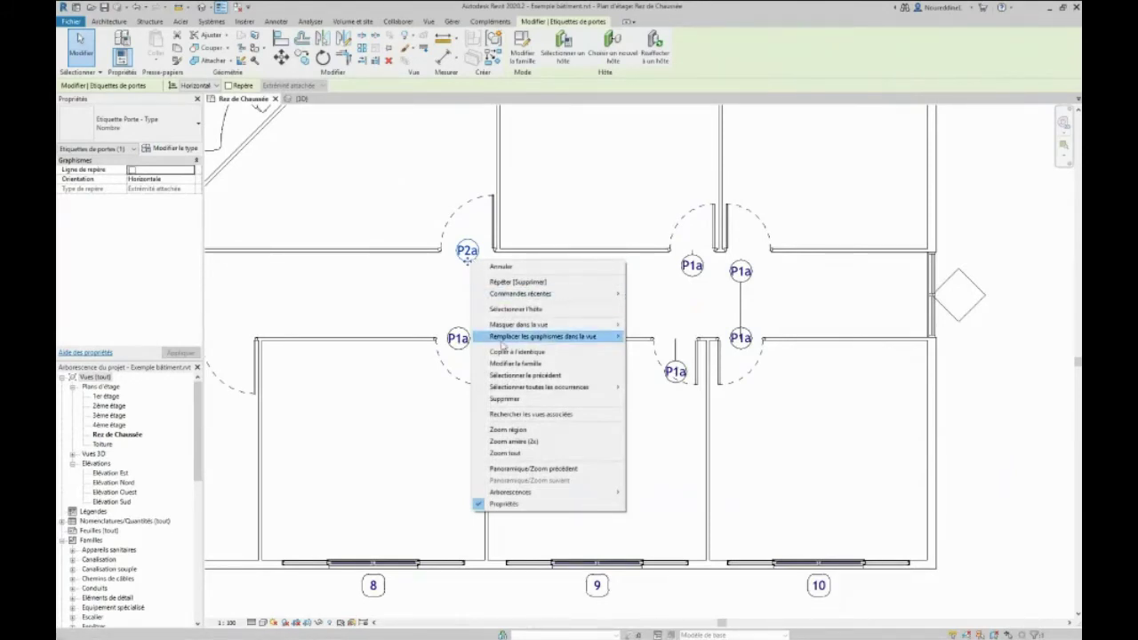
mouse_move(553, 388)
left_click(665, 388)
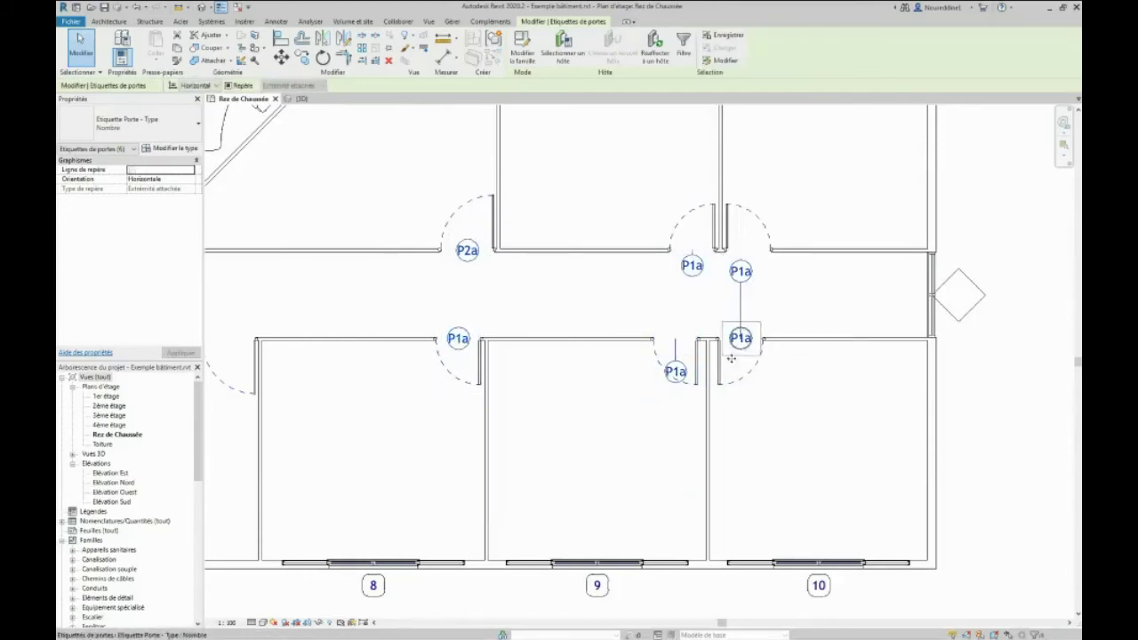
left_click(156, 135)
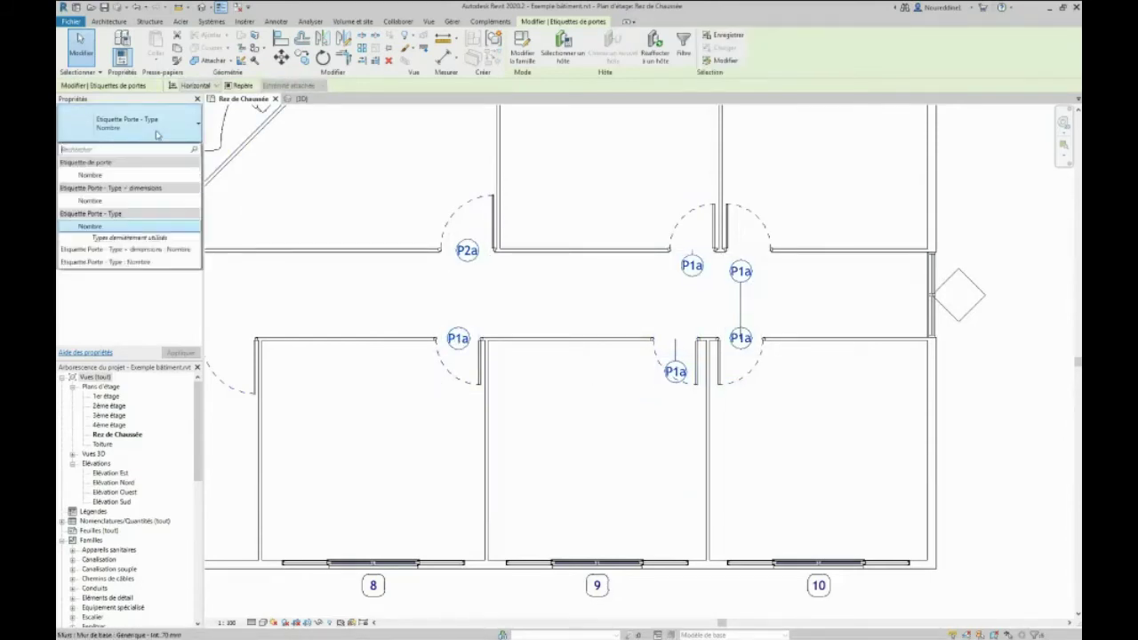
left_click(90, 201)
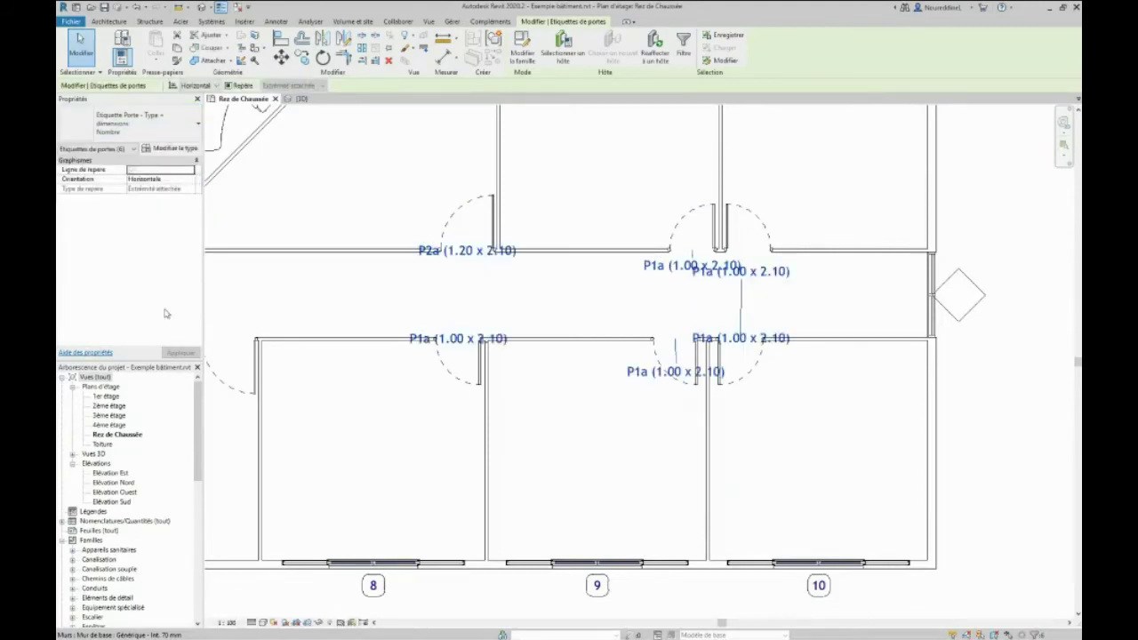
left_click(620, 447)
Move the P1a tag of the door below the P2a door up into the corridor, clear of the wall.
scroll(405, 331, "up", 3)
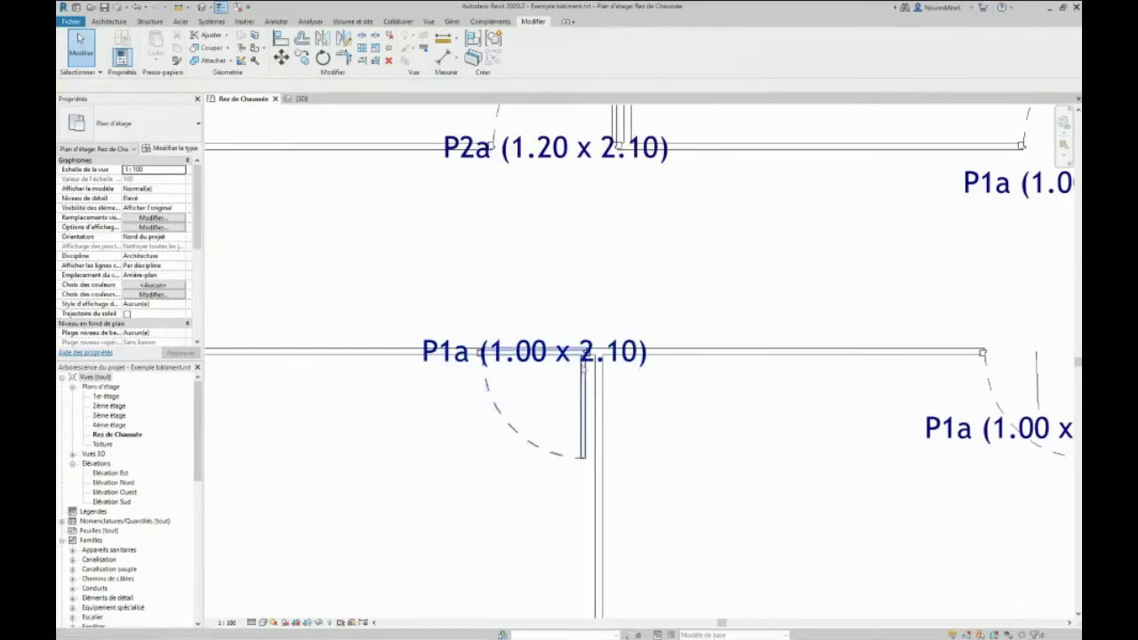
left_click(531, 368)
left_click(716, 447)
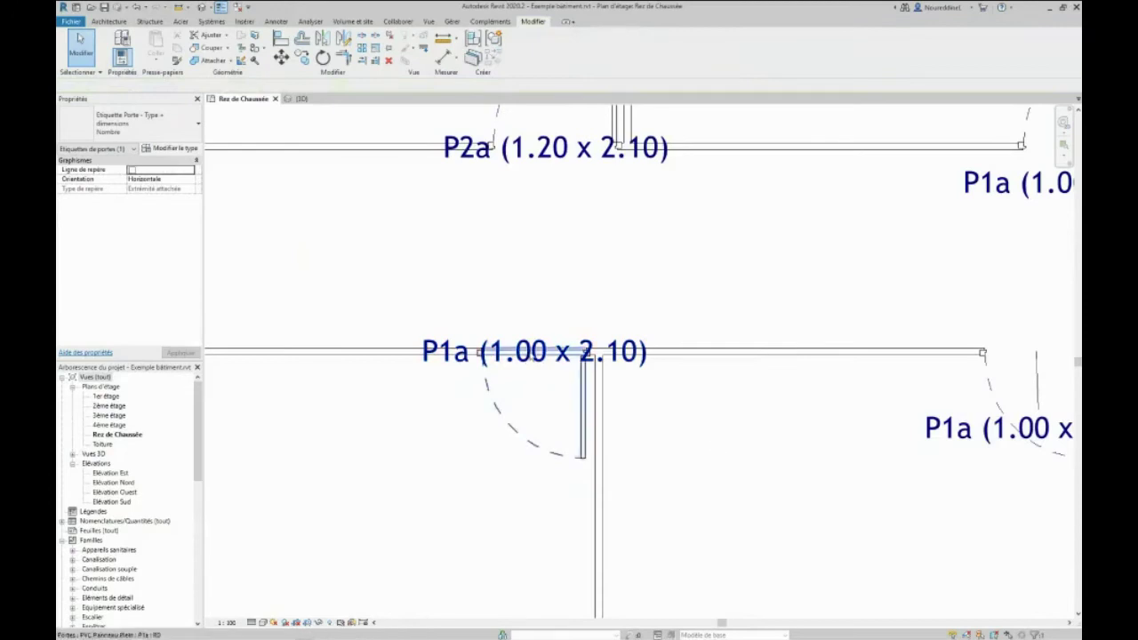
left_click(584, 407)
left_click(418, 398)
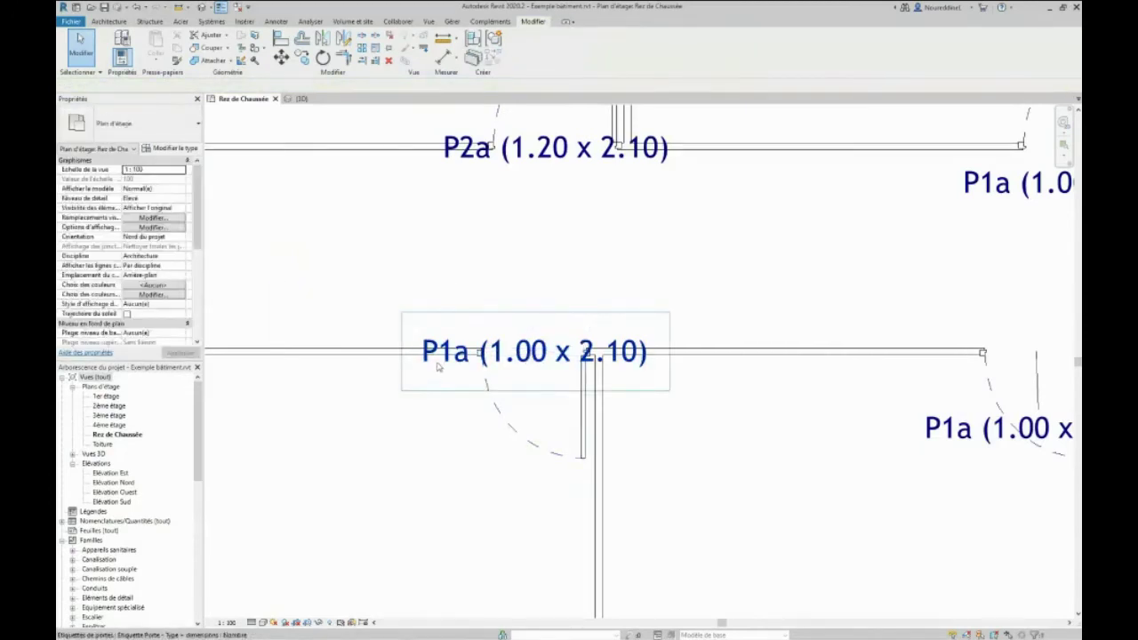
left_click(518, 375)
left_click_drag(537, 373, 537, 348)
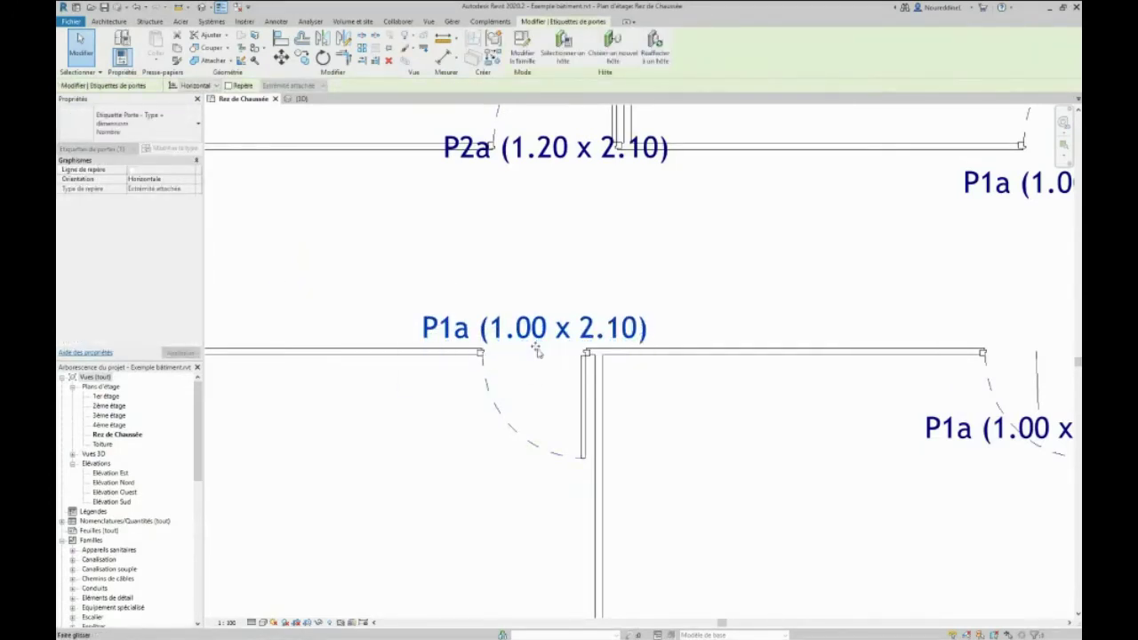
left_click(418, 415)
Move the P2a door tag down into the corridor, clear of the wall.
scroll(418, 416, "down", 2)
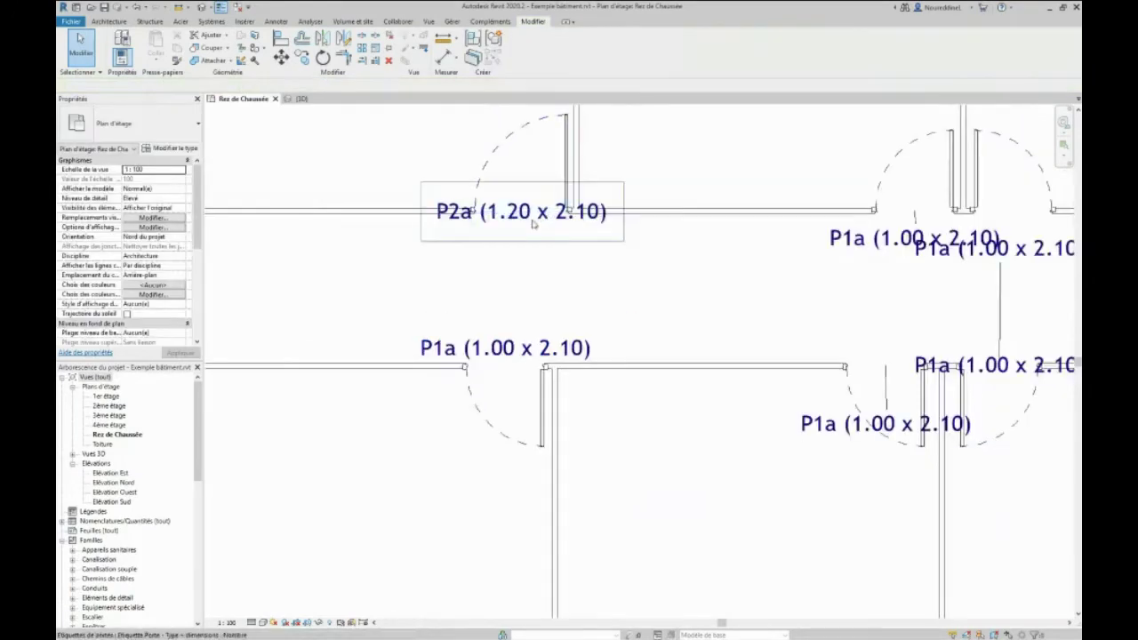
left_click(523, 223)
left_click_drag(522, 226, 522, 246)
scroll(780, 297, "down", 2)
scroll(772, 283, "up", 2)
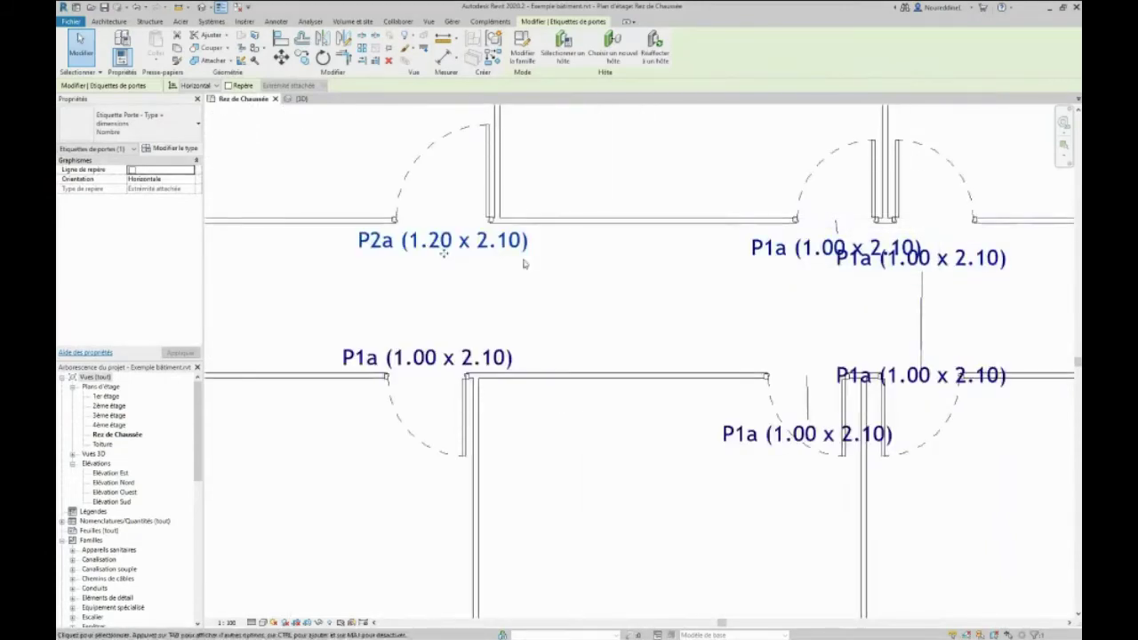
Set the Largeur of the P2a door type to 1.15 in its type properties.
left_click(408, 176)
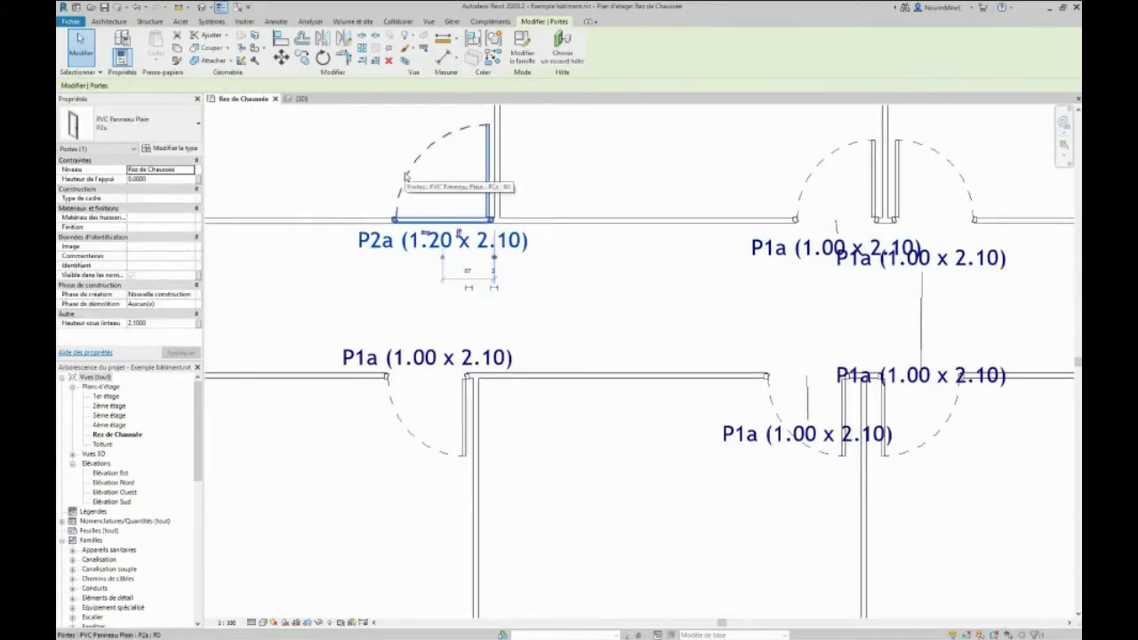
left_click(173, 151)
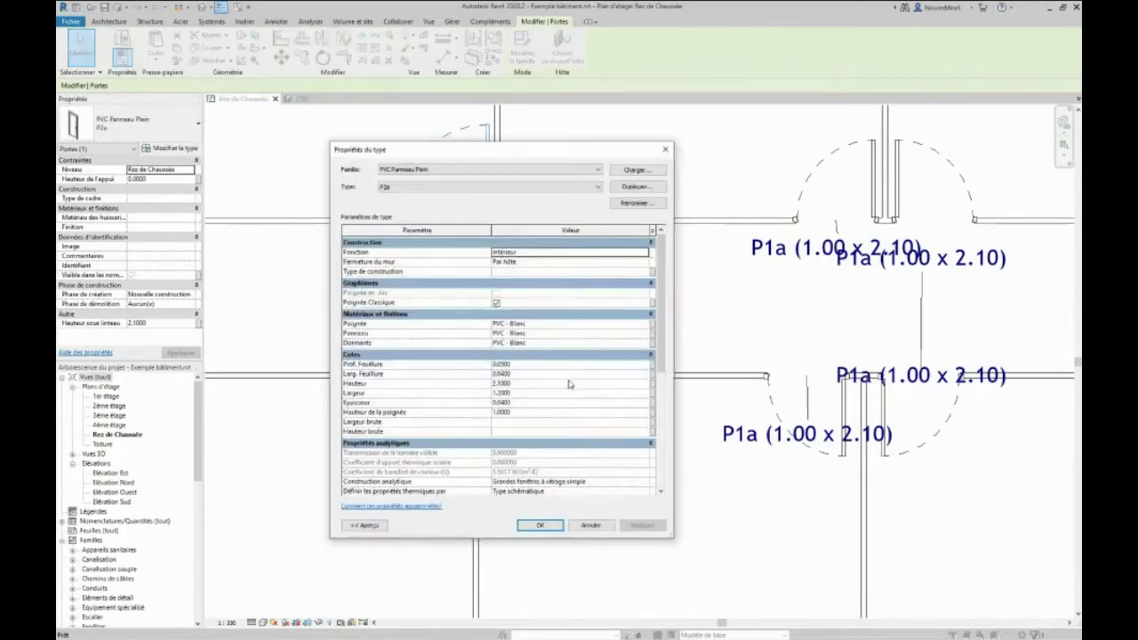
left_click(519, 393)
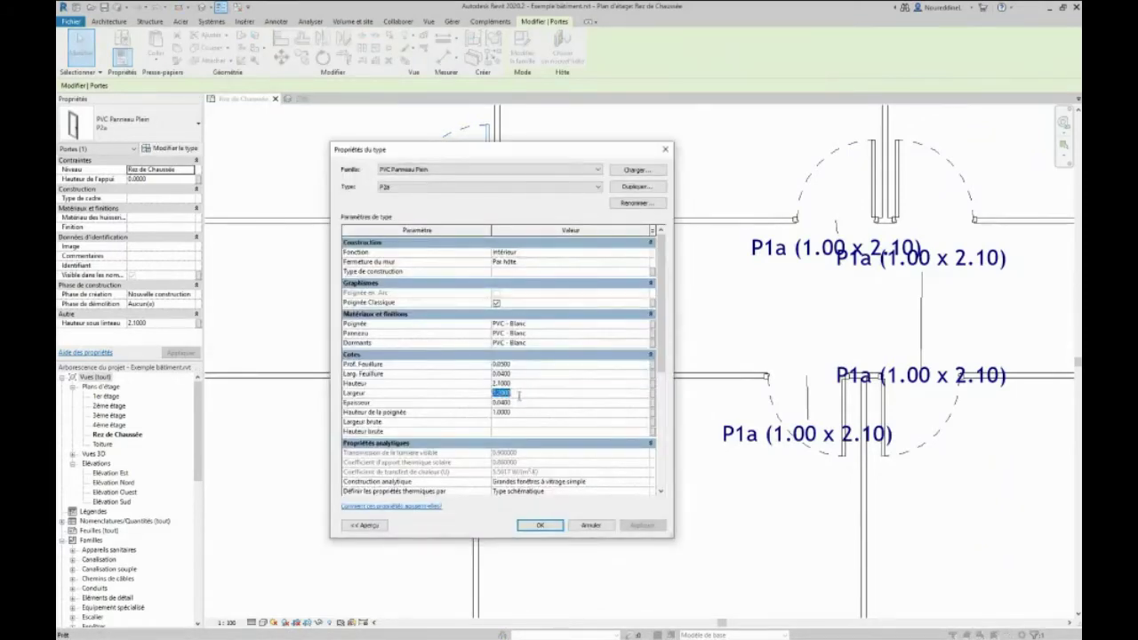
type("1.15")
key("Return")
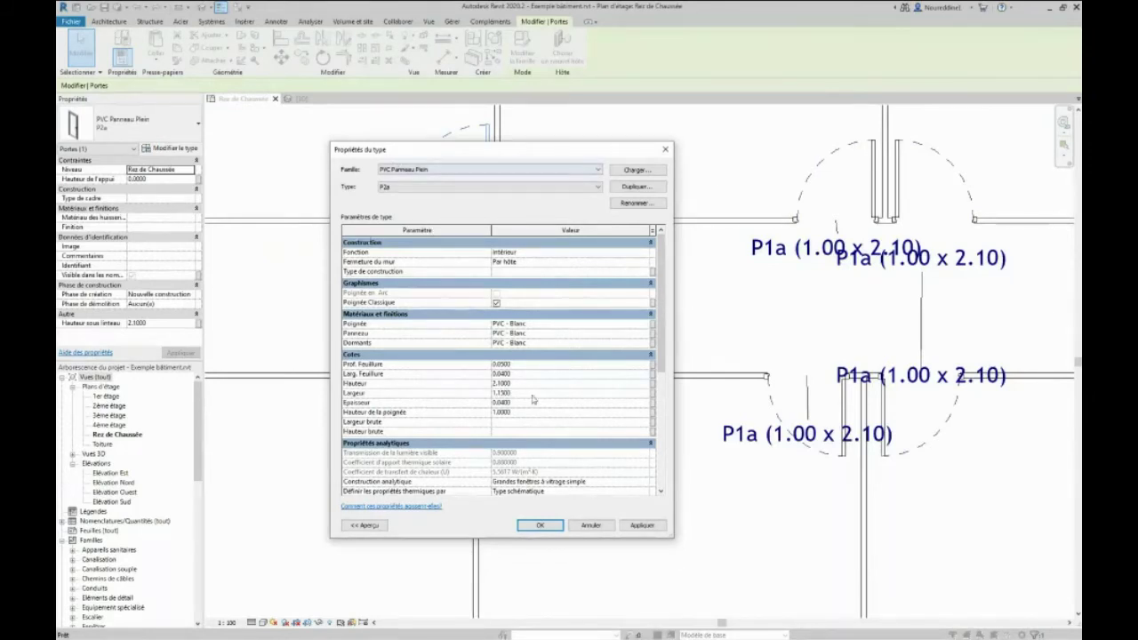
left_click(641, 527)
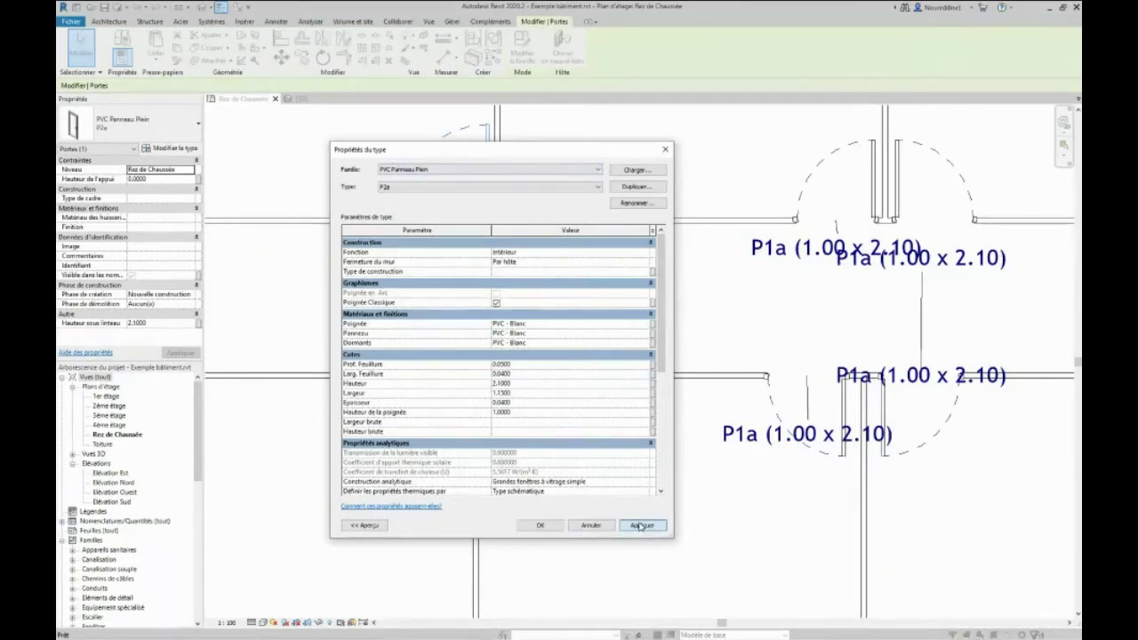
left_click(539, 526)
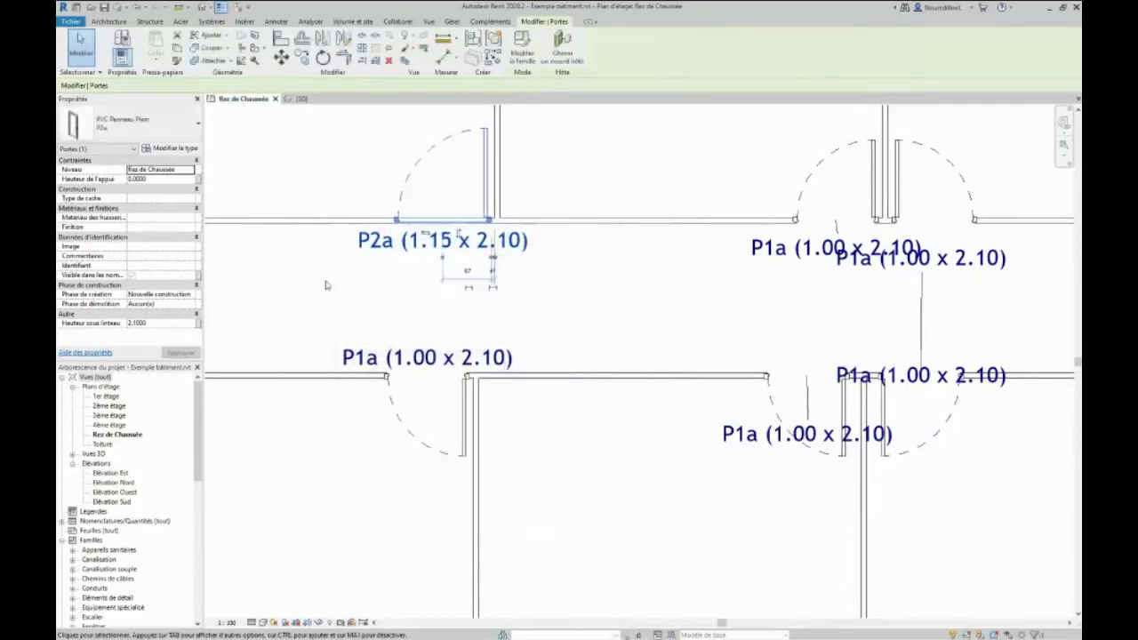
left_click(410, 264)
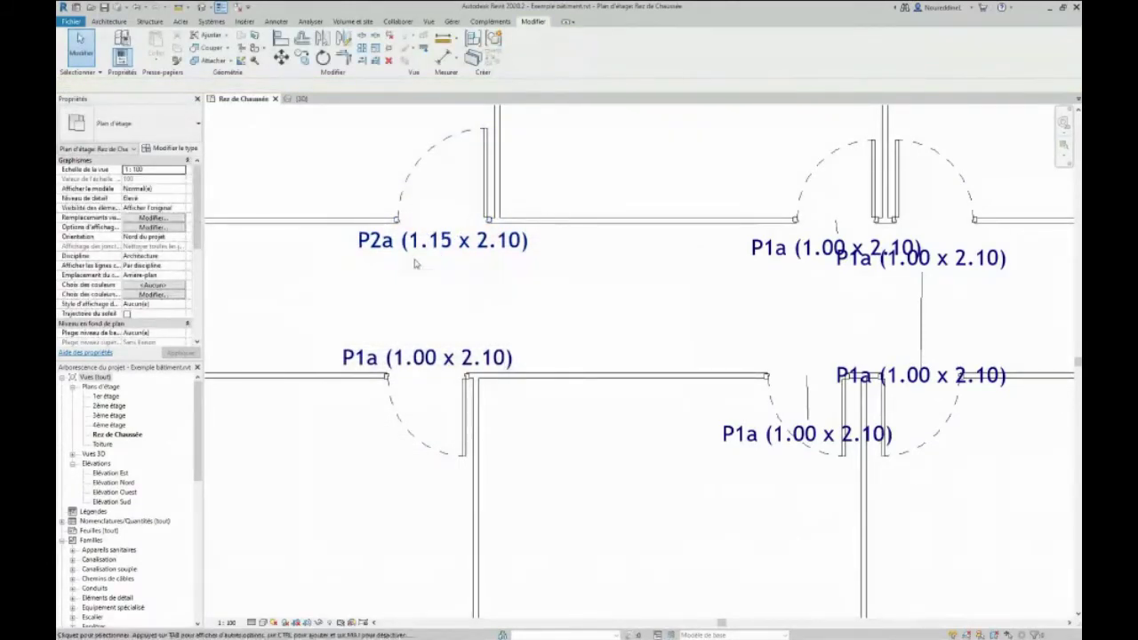
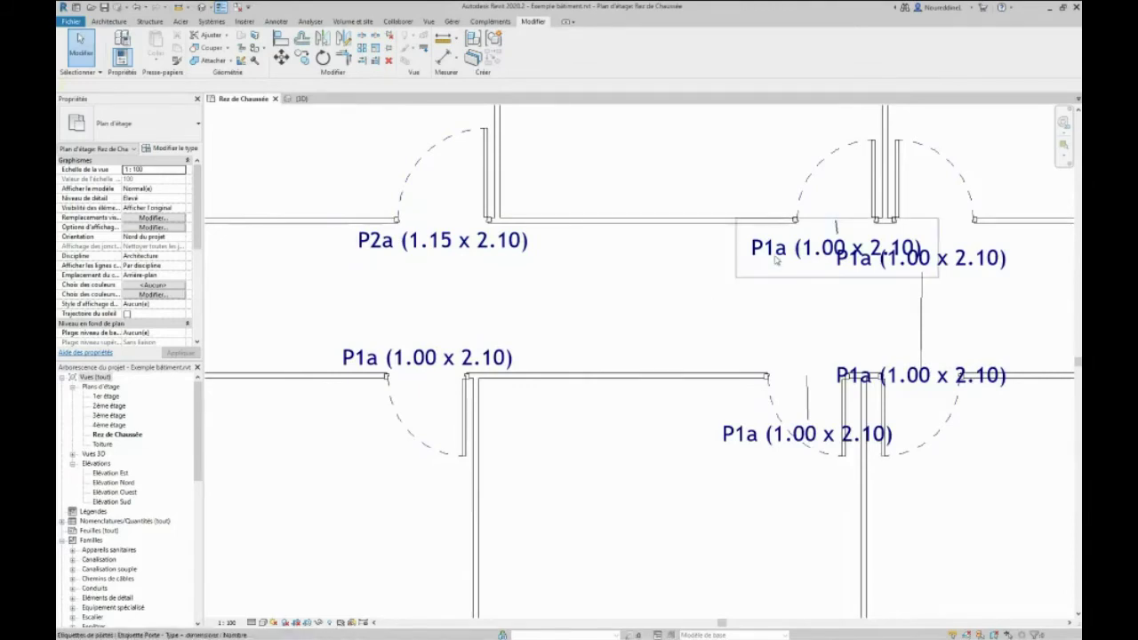
Open the tag family from the P2a tag and add a line break after Nom du type in its label.
left_click(836, 227)
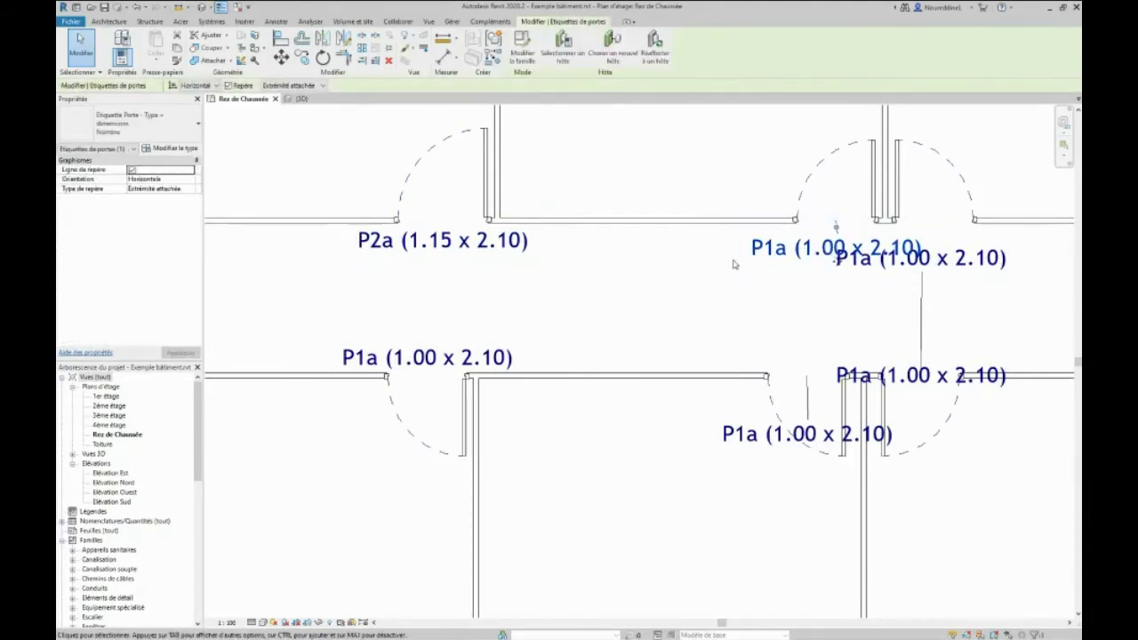
left_click(585, 316)
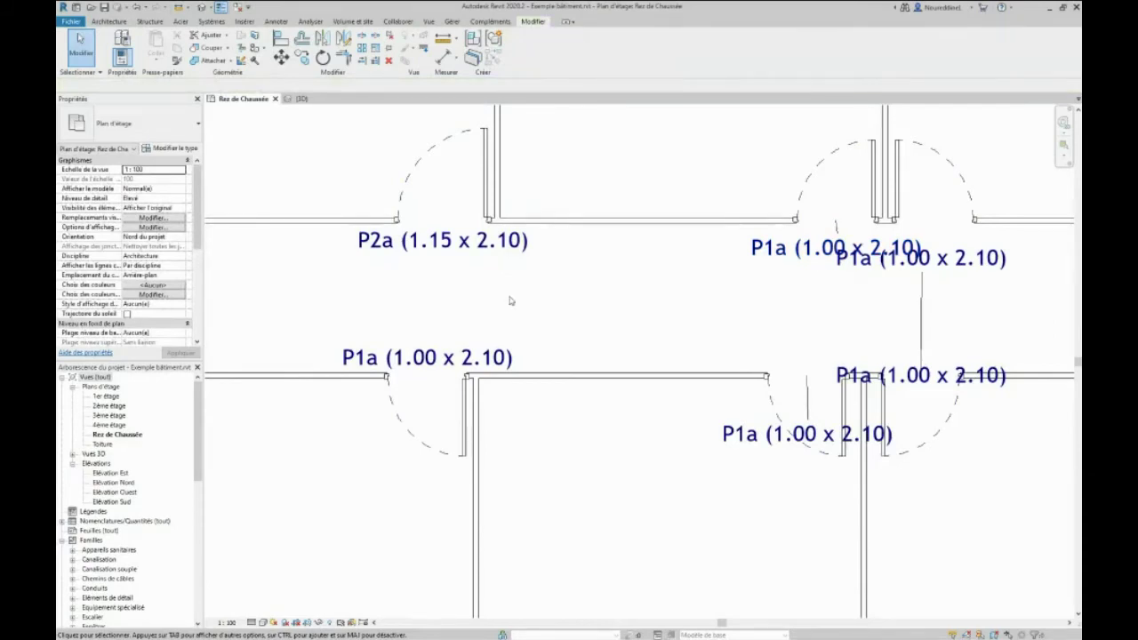
left_click(427, 262)
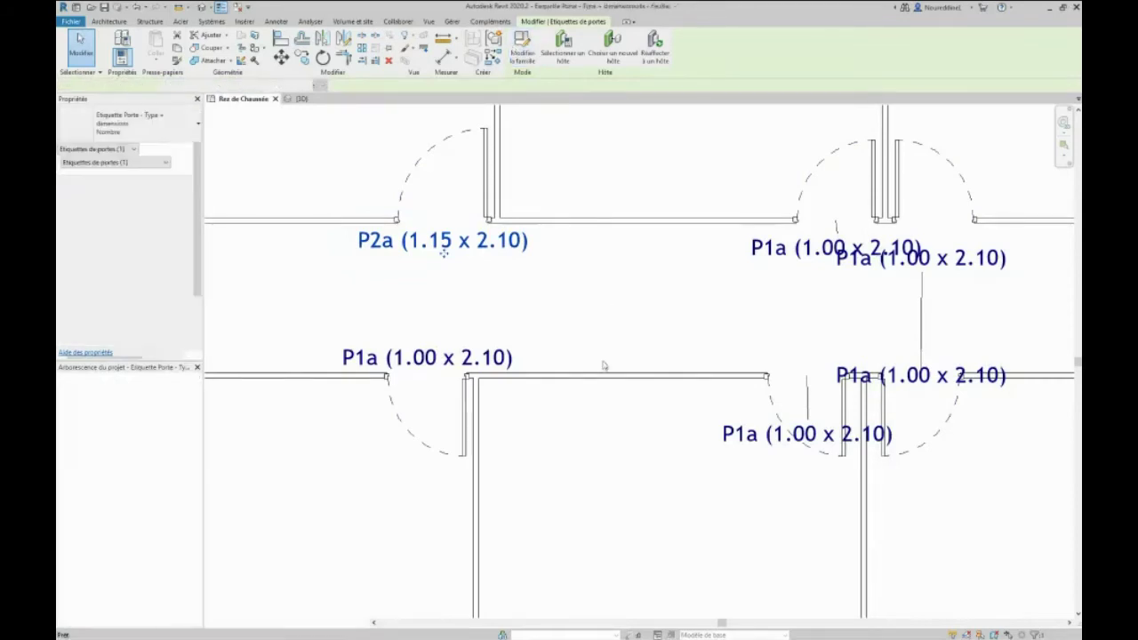
left_click(549, 361)
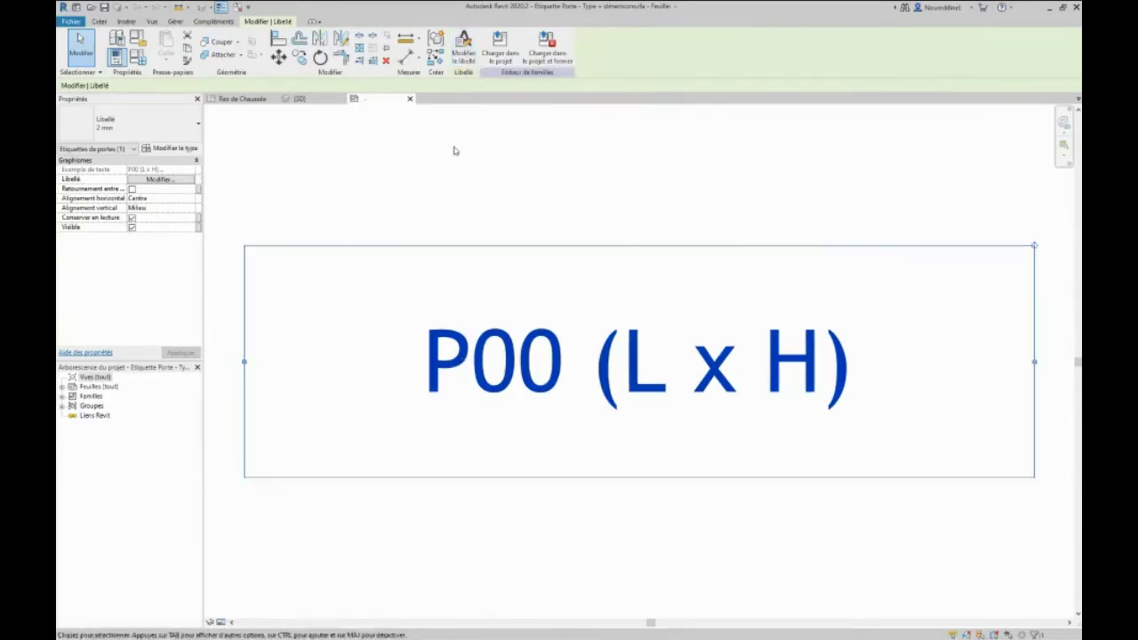
left_click(463, 52)
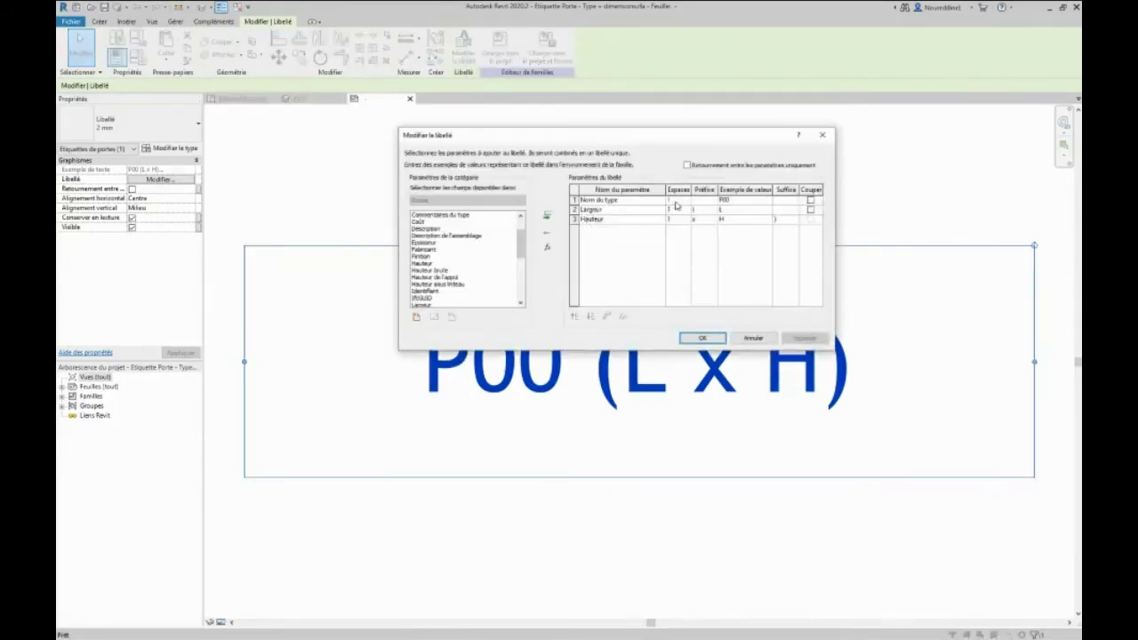
left_click(810, 201)
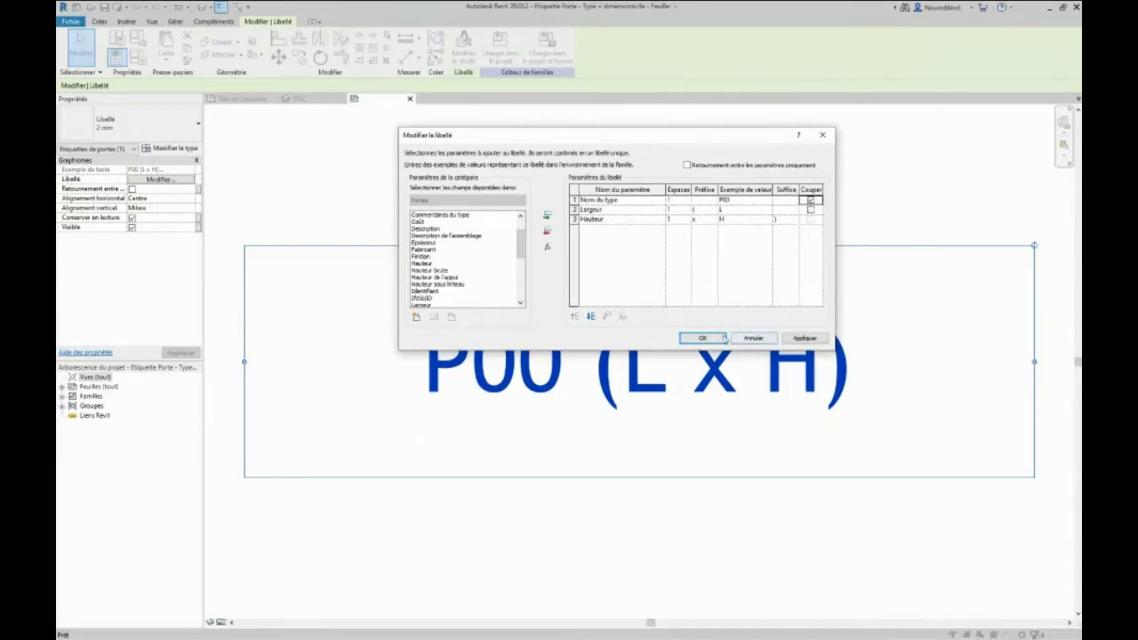
left_click(791, 339)
left_click(702, 338)
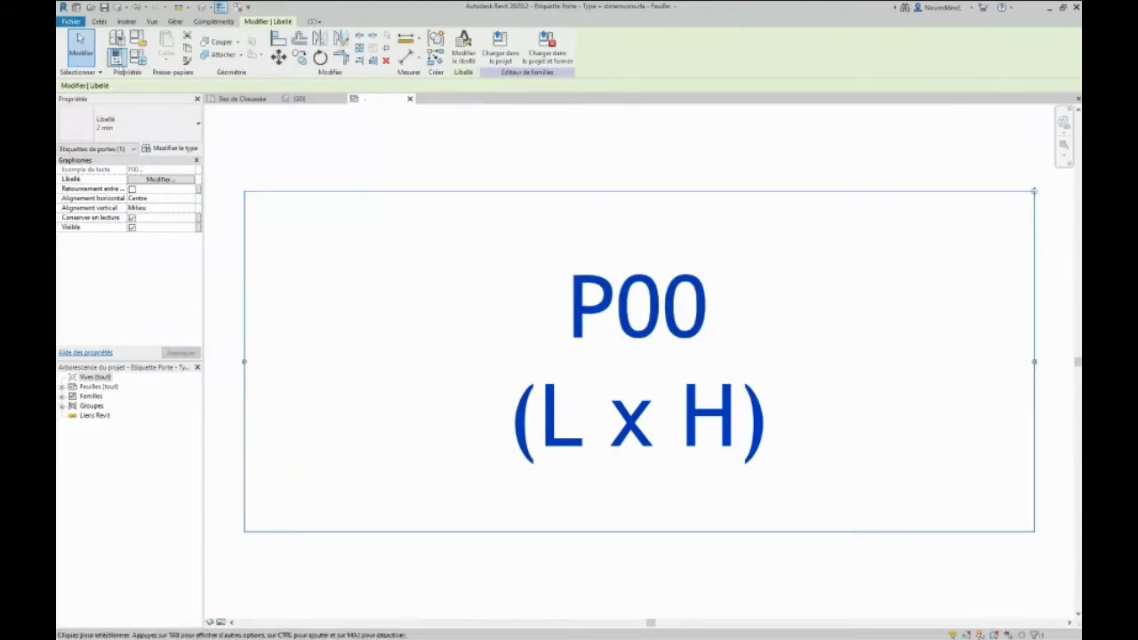
Save the tag family over its existing file and reload it into the project, replacing the existing version and its parameter values.
left_click(104, 8)
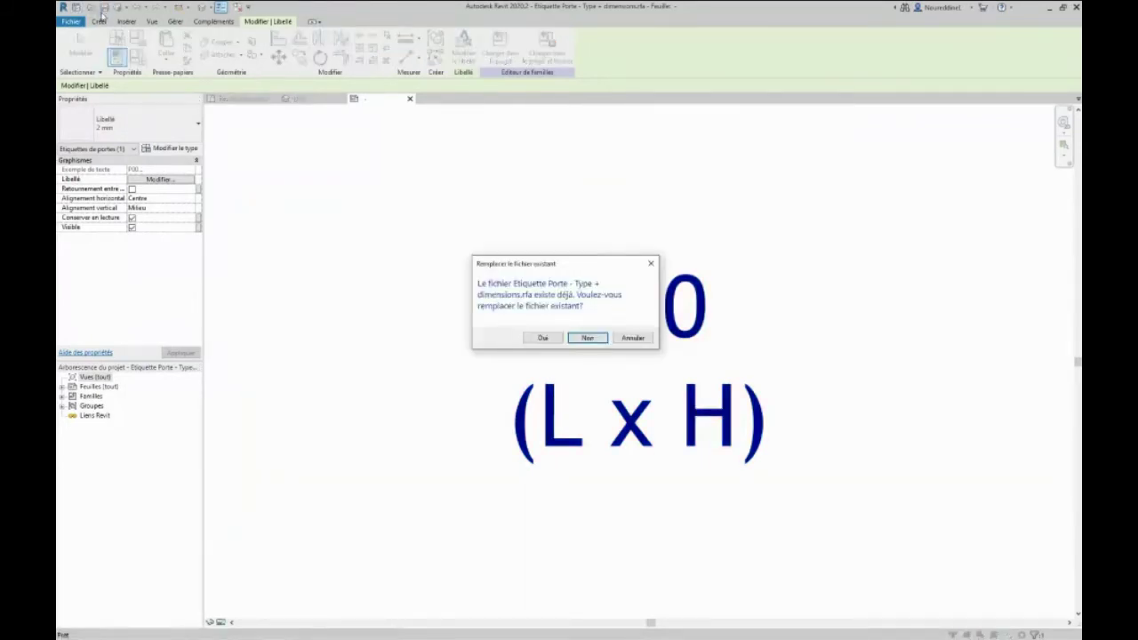
left_click(542, 339)
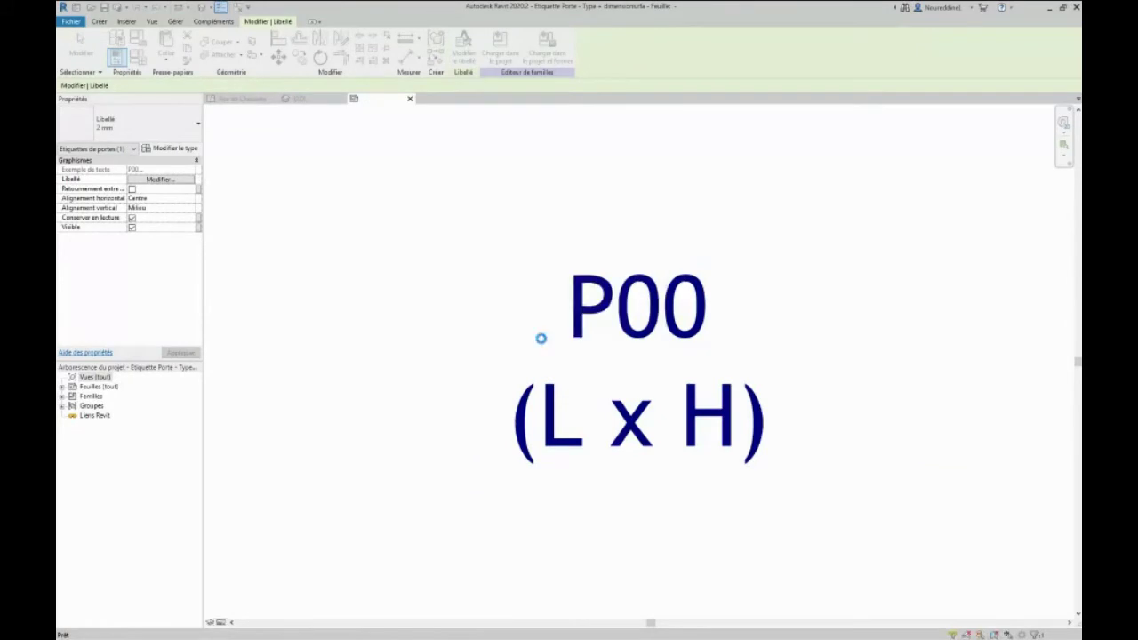
left_click(514, 51)
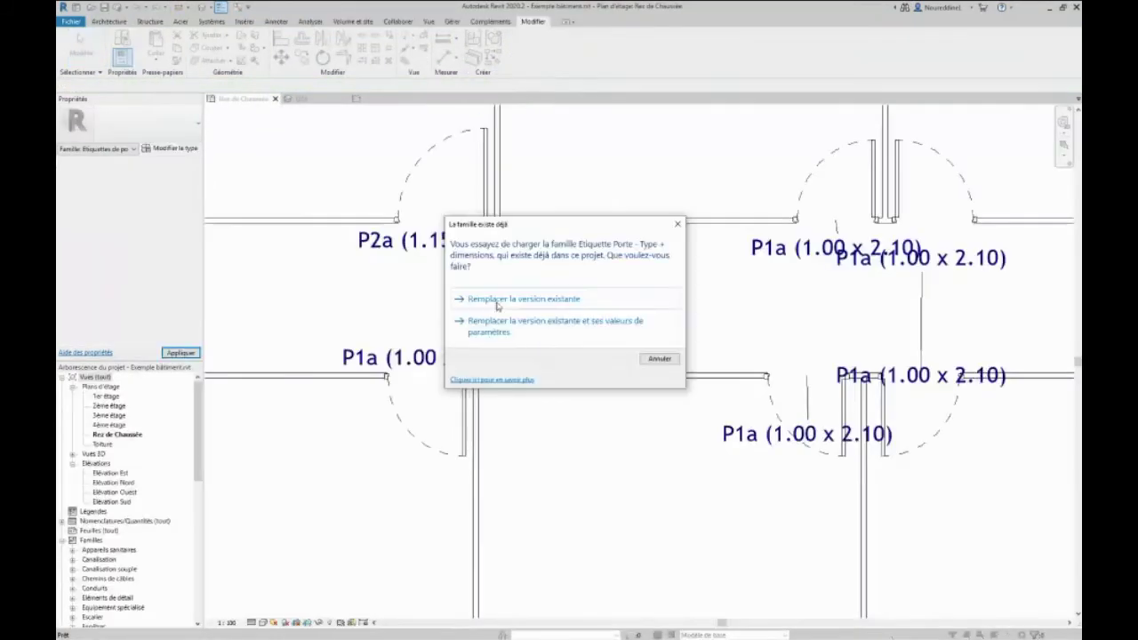
left_click(589, 329)
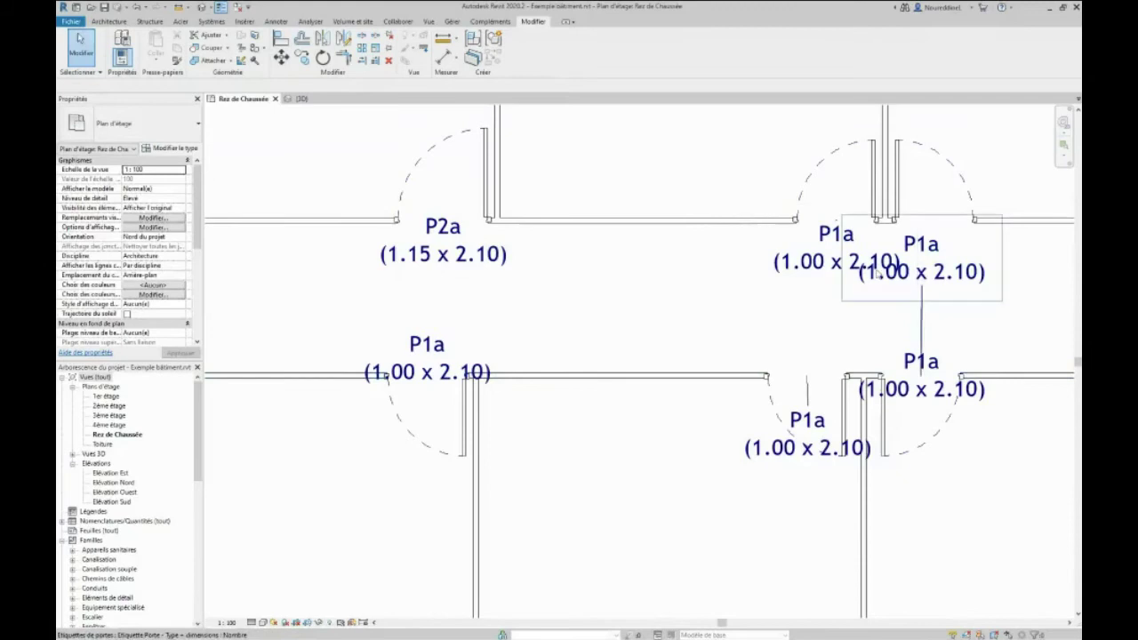
Pull the overlapping duplicate P1a tag aside from the tag beside it and delete it.
left_click_drag(921, 274, 986, 295)
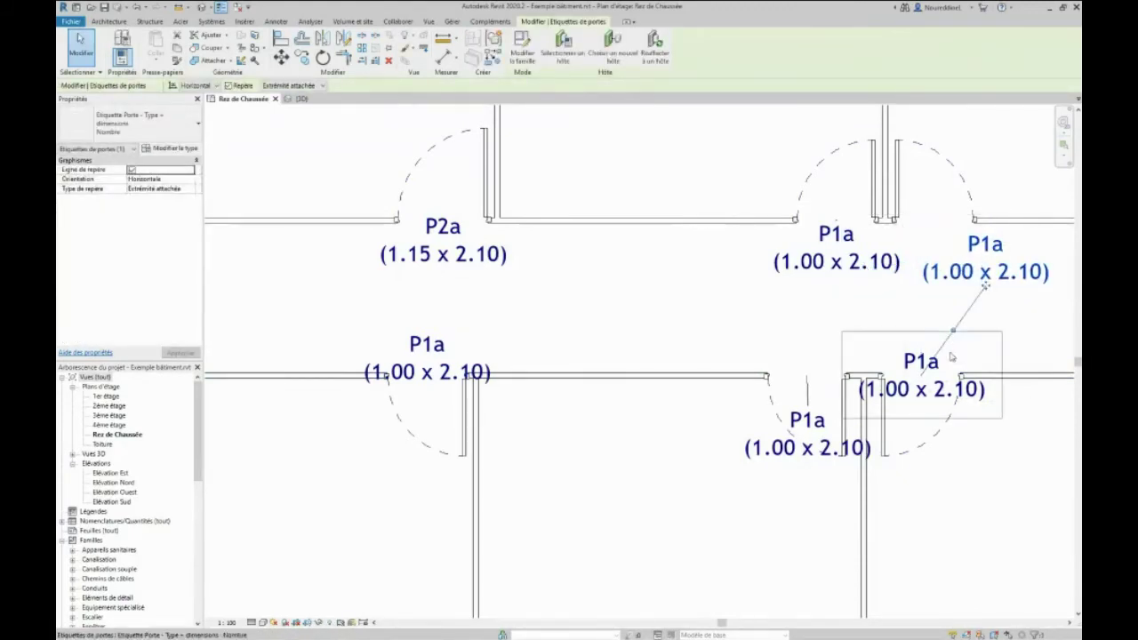
key("Delete")
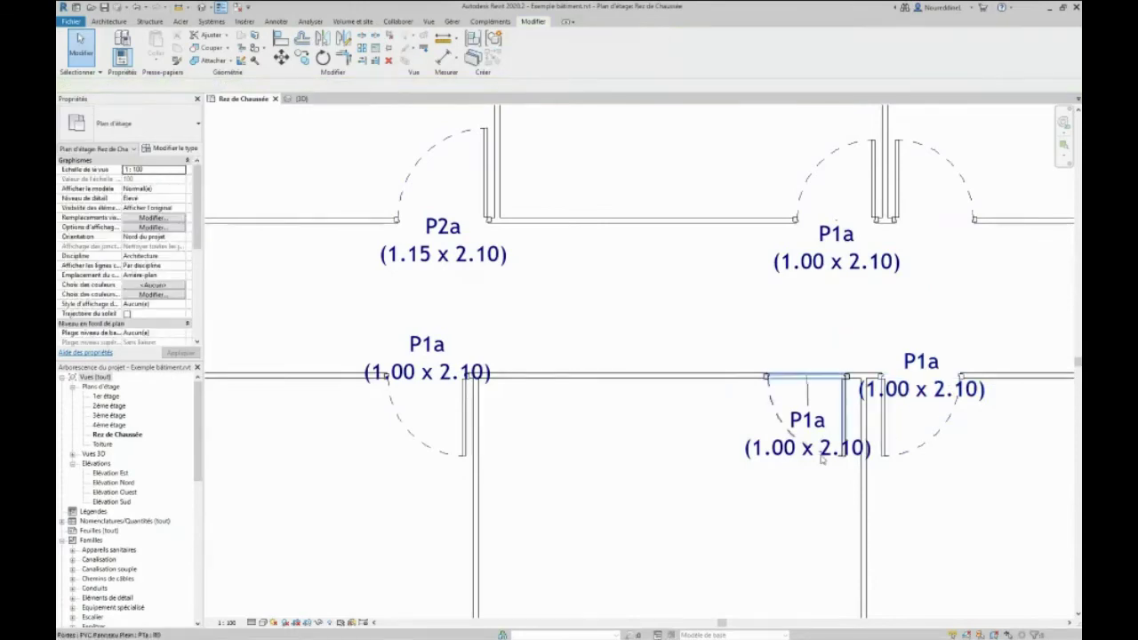
left_click(817, 459)
left_click(748, 455)
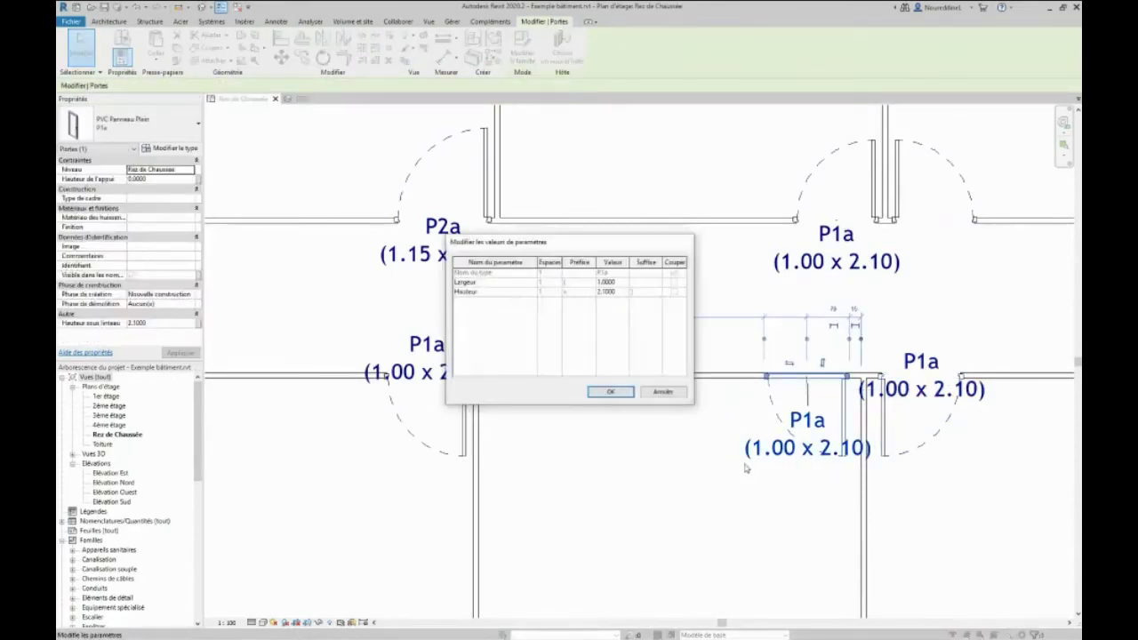
left_click(666, 393)
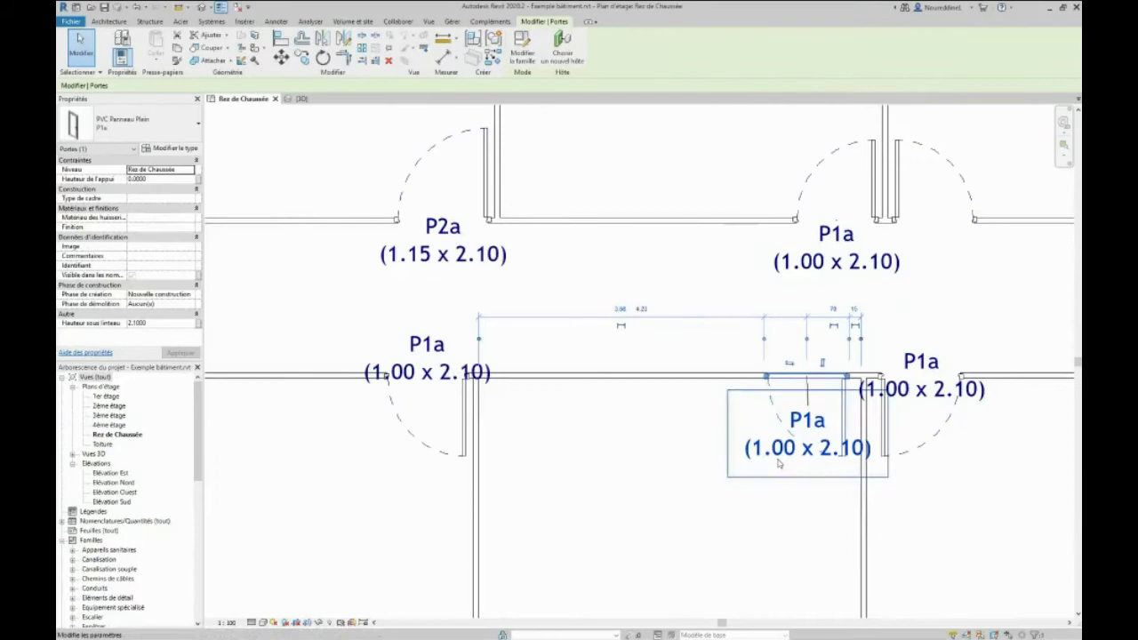
left_click(647, 473)
Move the P1a tag of the lower middle door up into the corridor, clear of the wall.
left_click(808, 460)
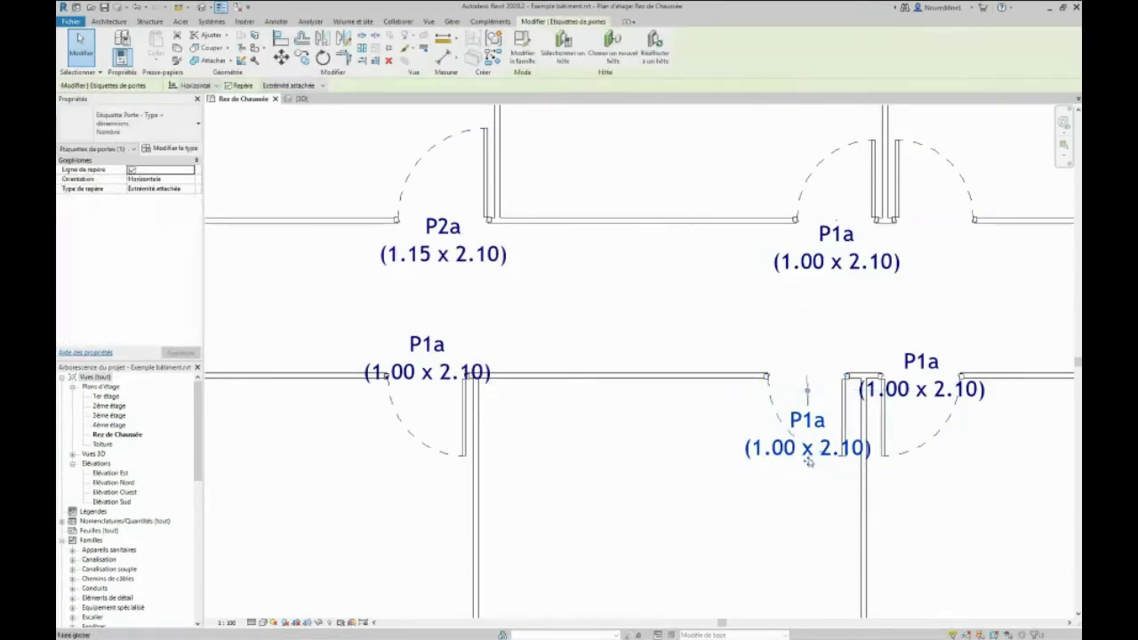
left_click_drag(807, 464, 754, 351)
left_click(960, 483)
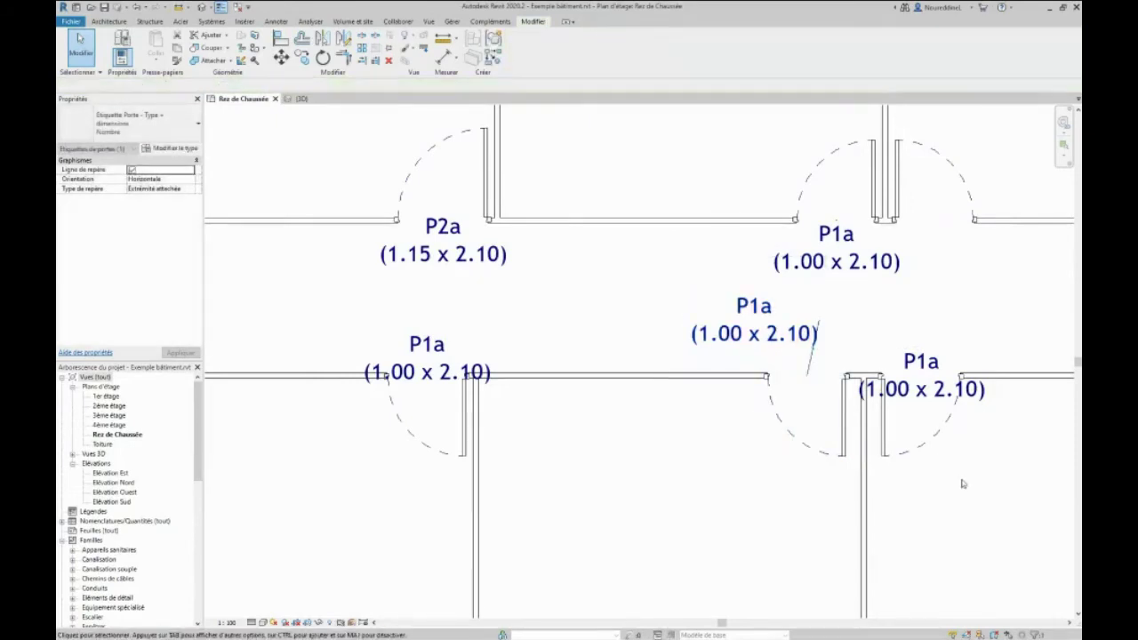
Open the P2a tag's parameter values on the plan and set the Largeur to 1.25.
left_click(432, 363)
left_click(487, 270)
left_click(488, 269)
left_click(477, 258)
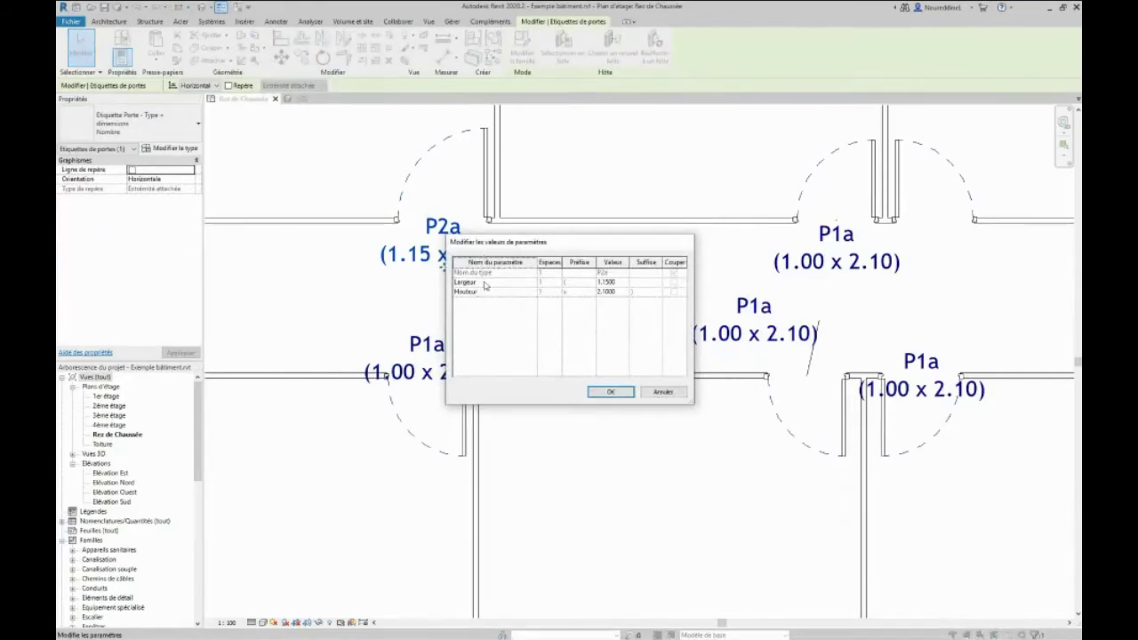
left_click(616, 284)
left_click(610, 293)
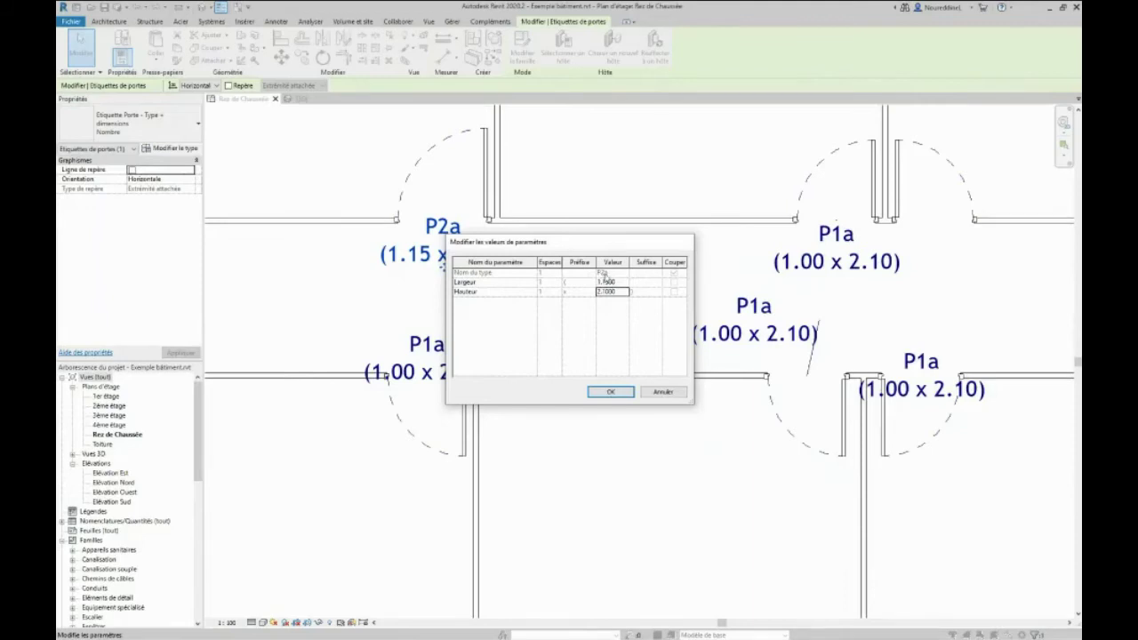
double_click(610, 283)
type("1")
left_click(610, 391)
left_click_drag(508, 267, 513, 182)
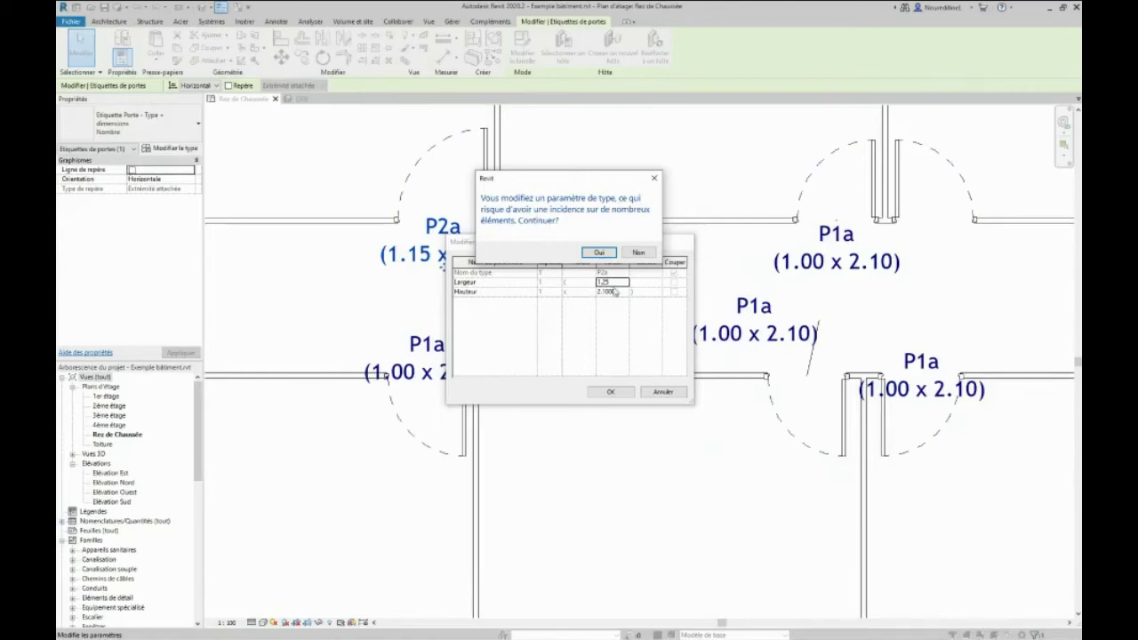
Apply a width of 1.25 to door type P2a through its tag, then restore the width to 1.15.
left_click(599, 252)
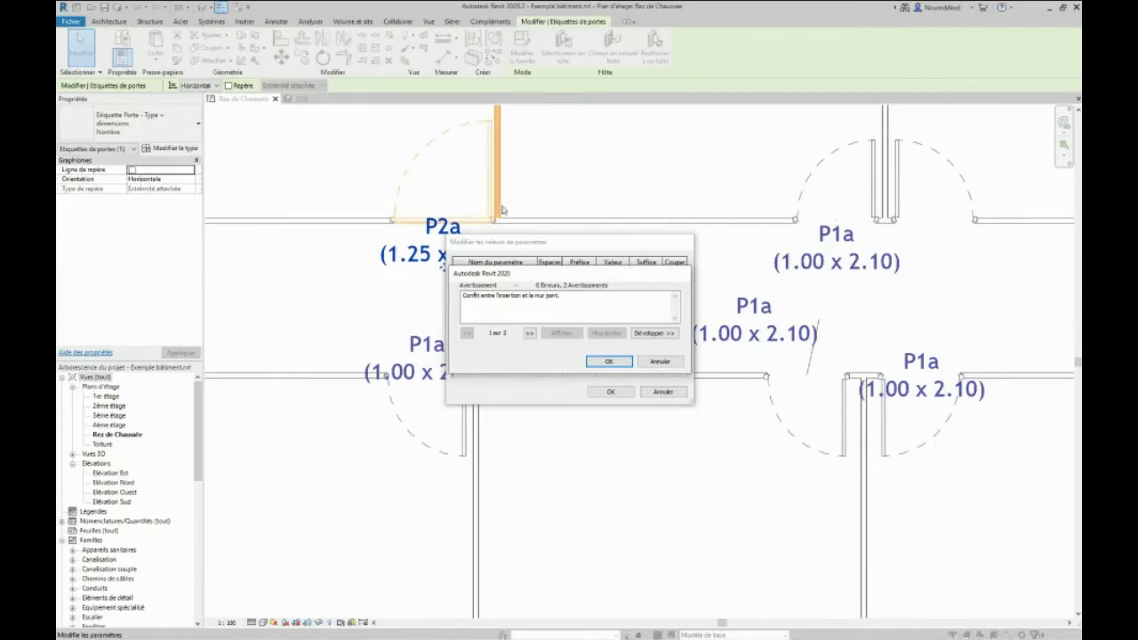
left_click(598, 361)
left_click(619, 282)
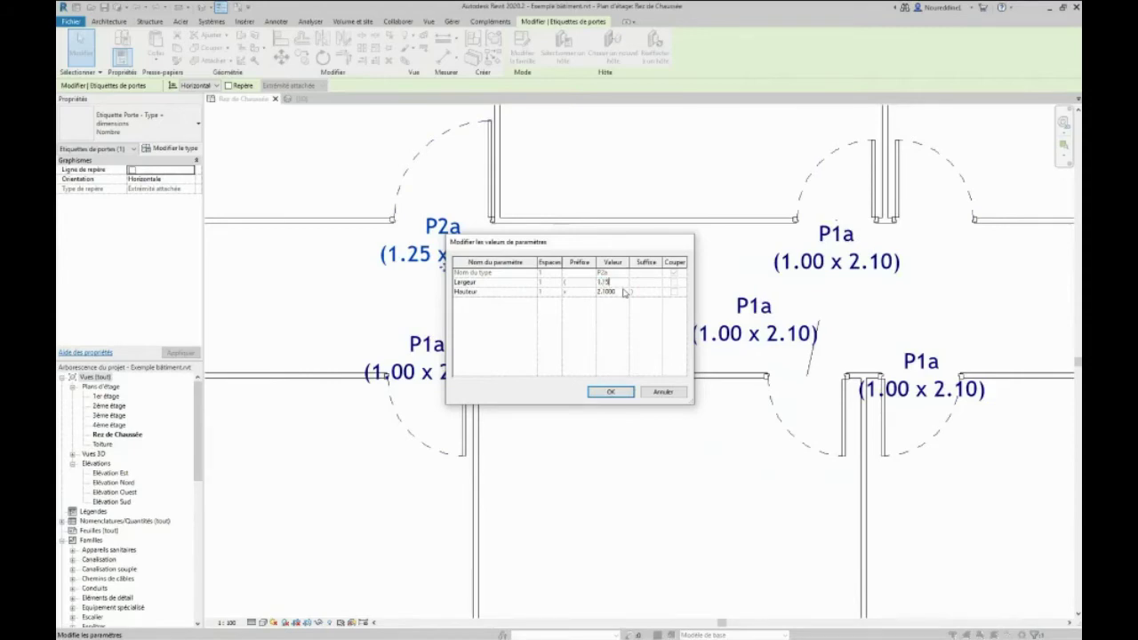
left_click(611, 392)
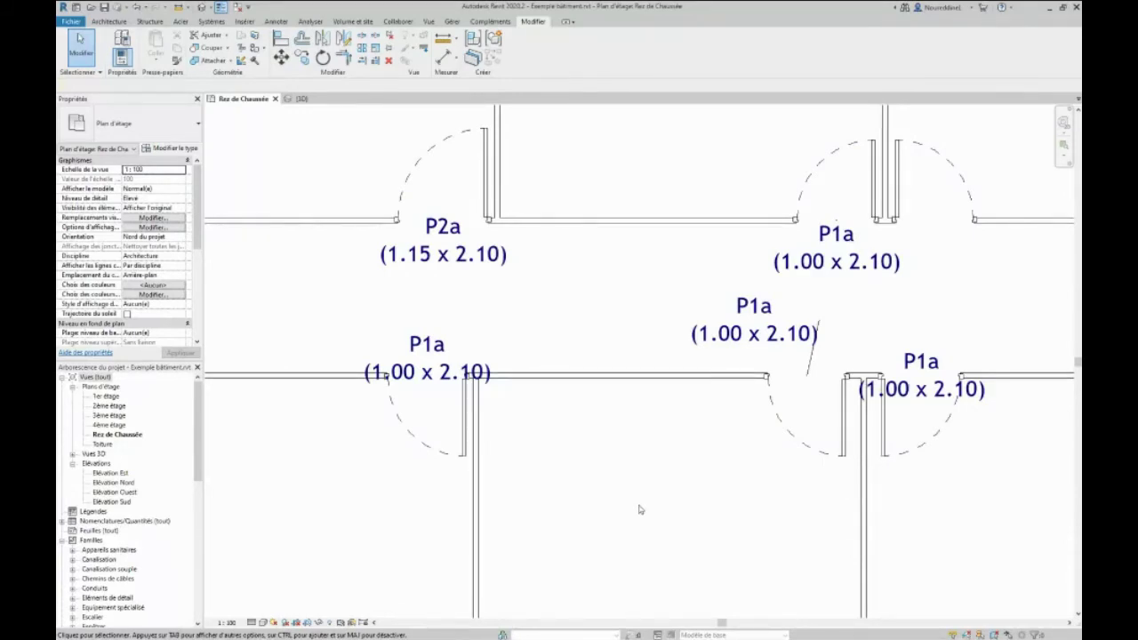
Inspect the empty wall tag at the corridor's end and the type properties of the curtain wall it marks.
scroll(639, 510, "down", 4)
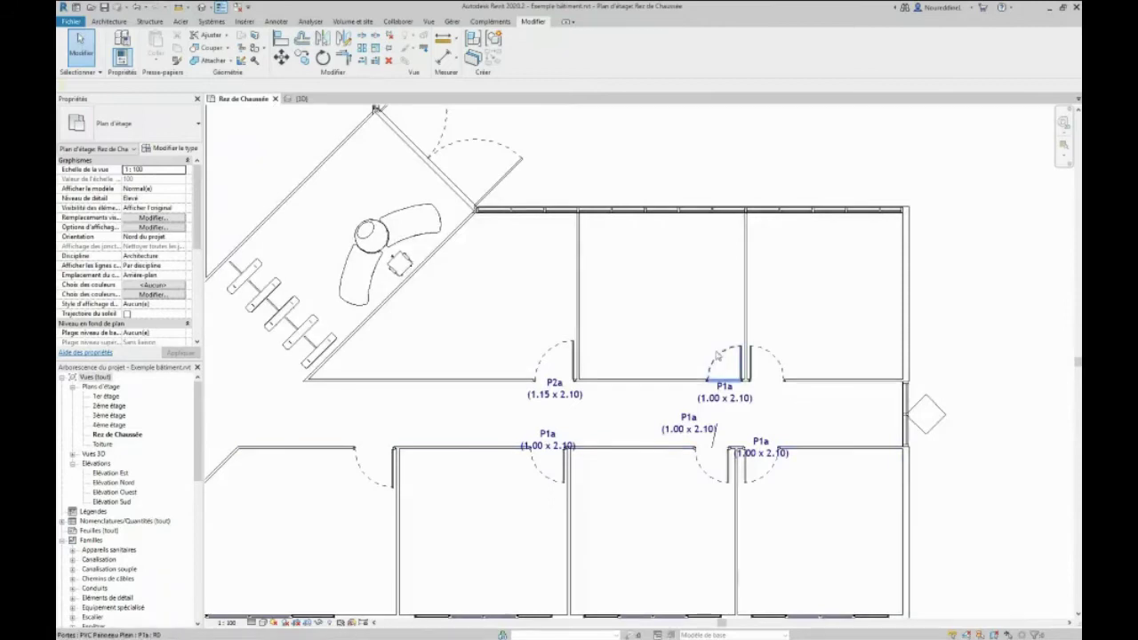
scroll(936, 457, "up", 3)
middle_click_drag(939, 447, 858, 422)
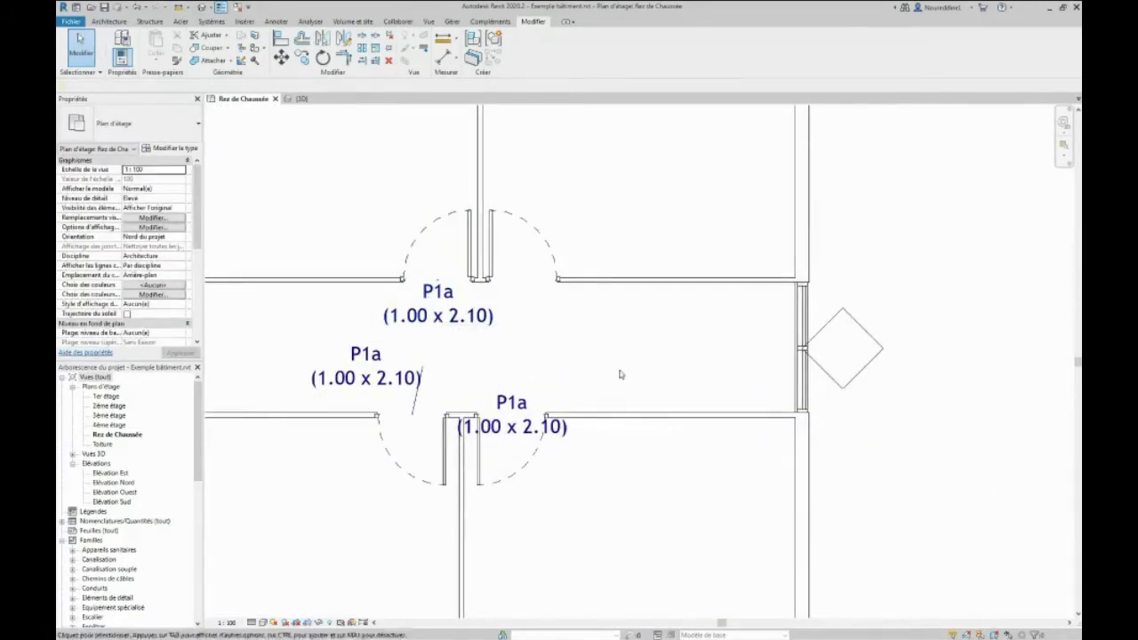
left_click(833, 378)
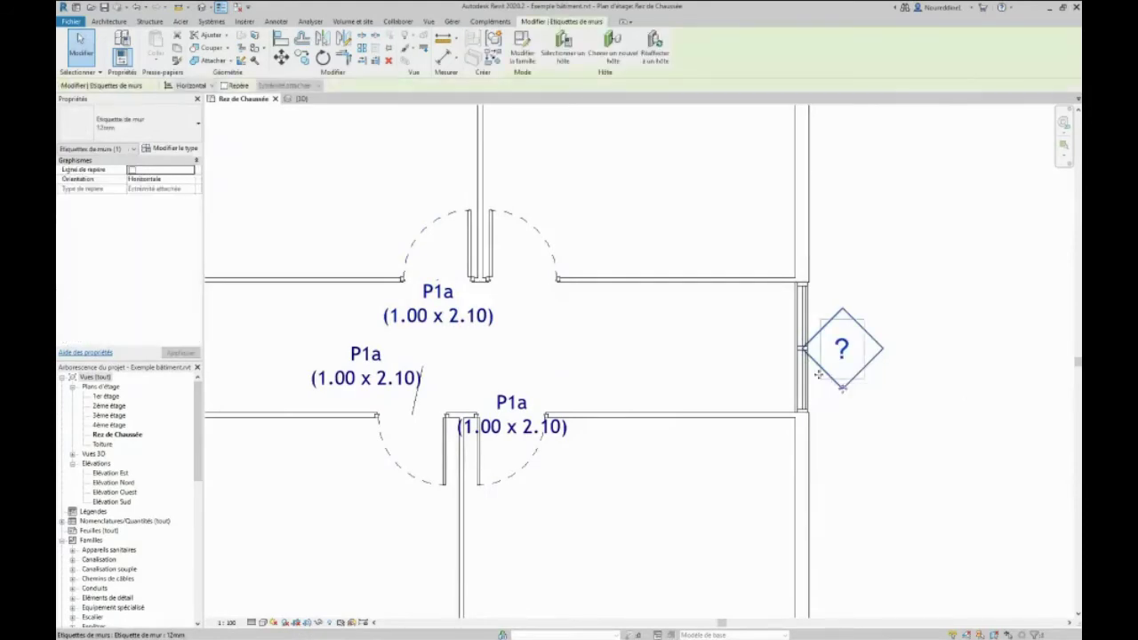
left_click(723, 345)
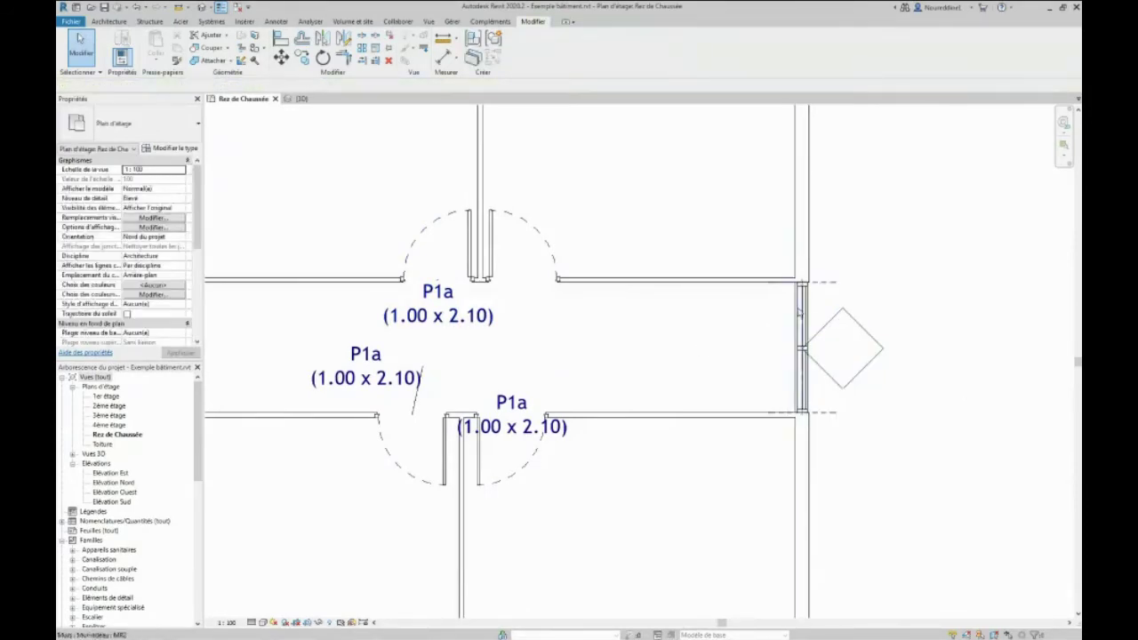
left_click(800, 315)
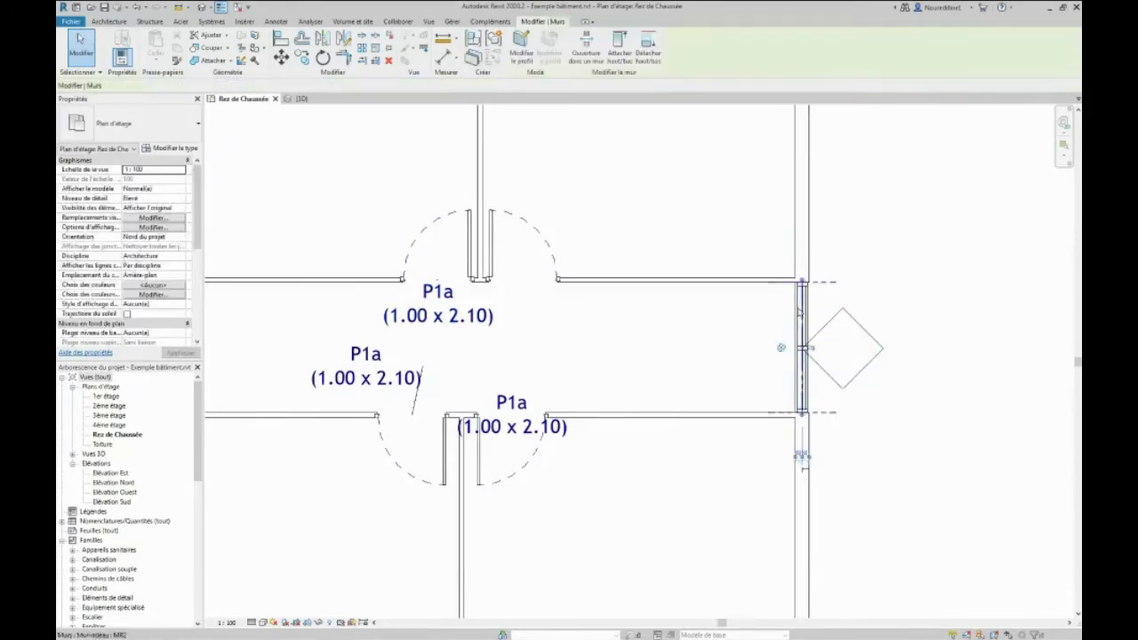
left_click(168, 148)
left_click(450, 188)
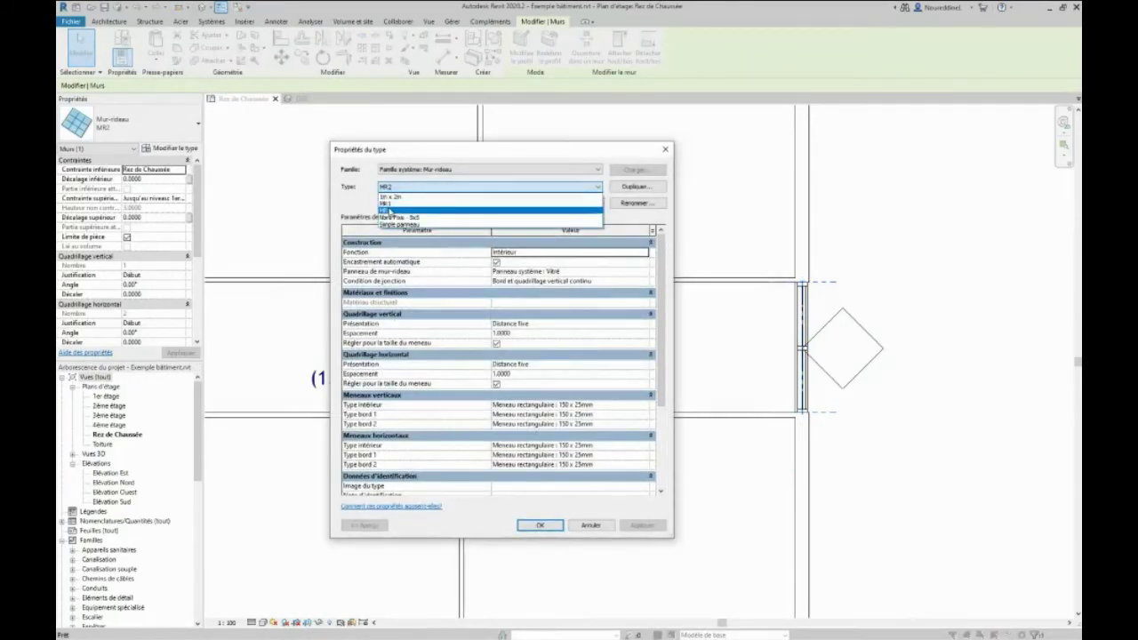
left_click(665, 150)
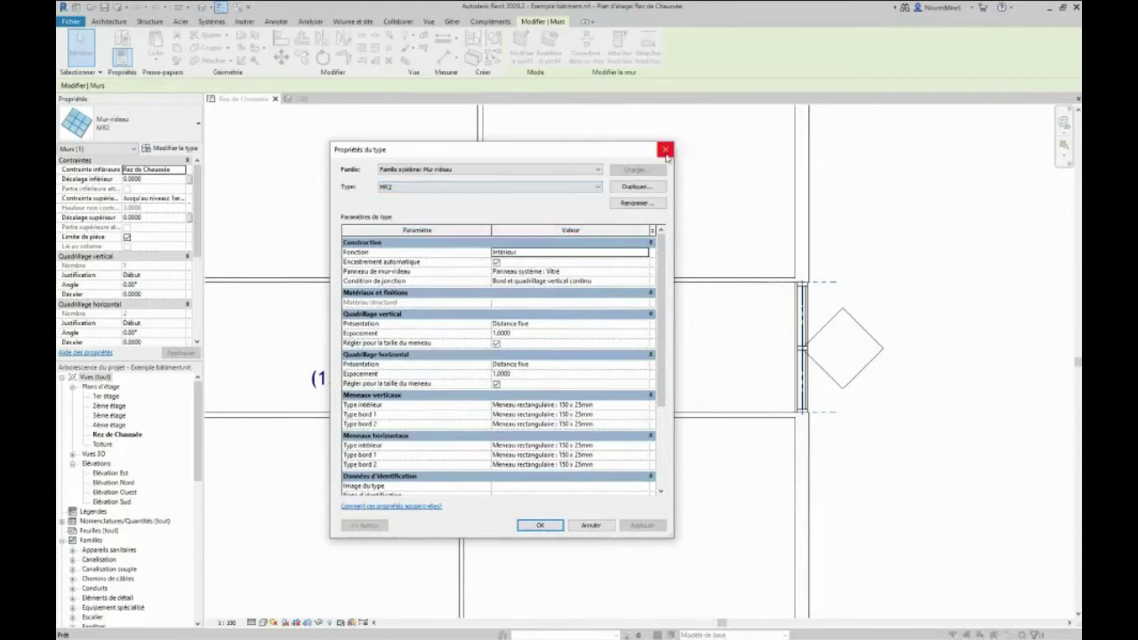
left_click(665, 149)
scroll(719, 372, "down", 2)
scroll(824, 299, "up", 2)
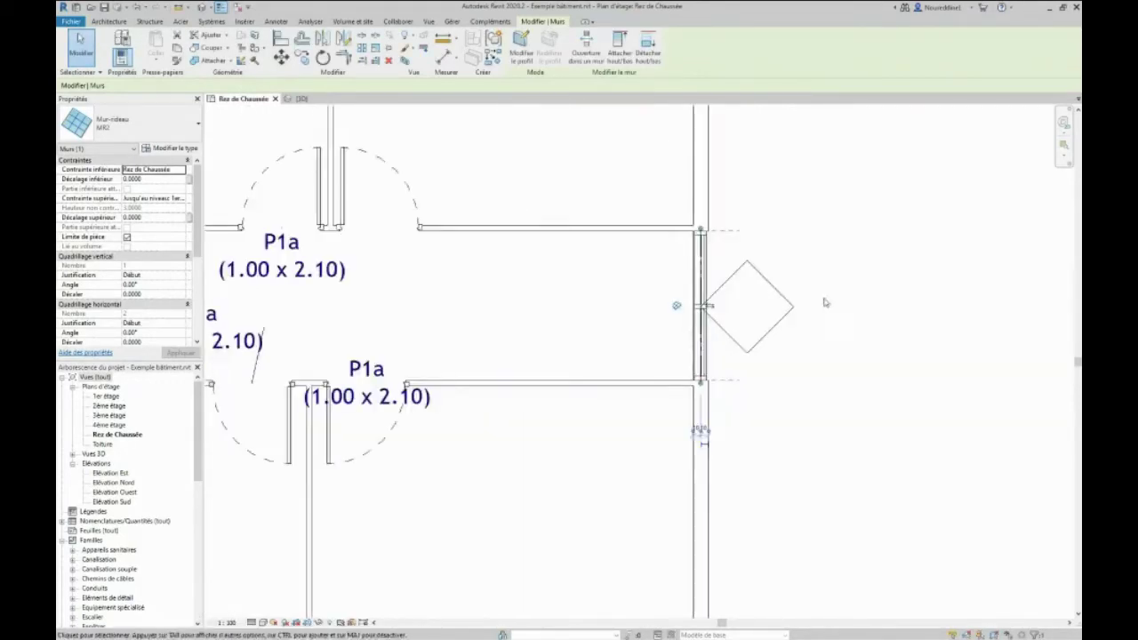
key("Escape")
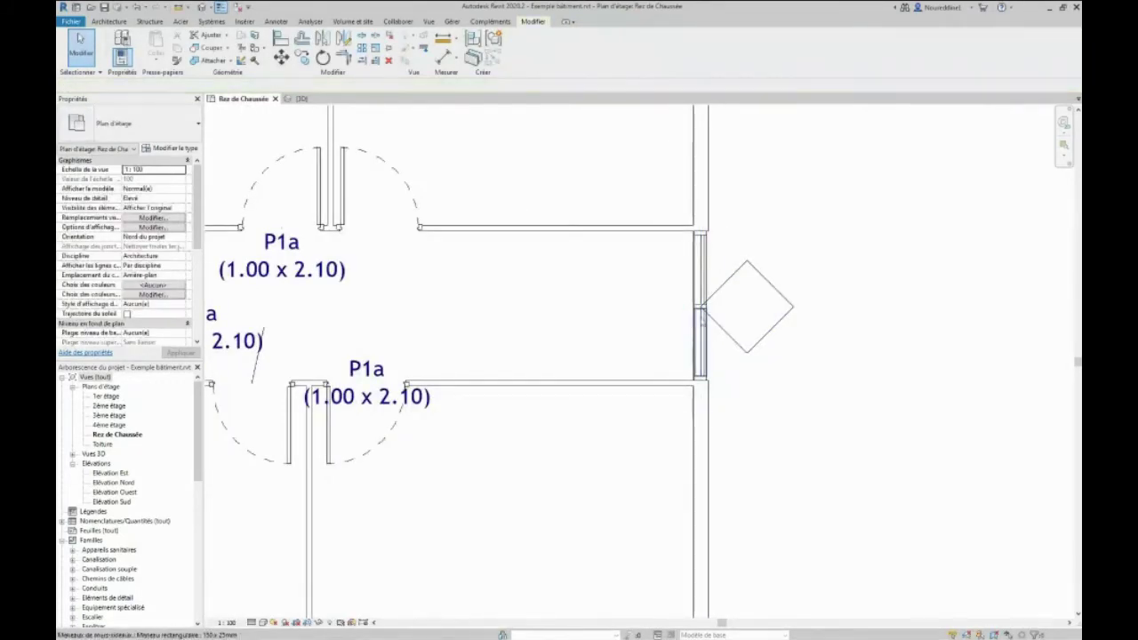
Open the wall tag's family for editing and replace the label's Marque de type parameter with Nom du type.
left_click(741, 293)
left_click(523, 46)
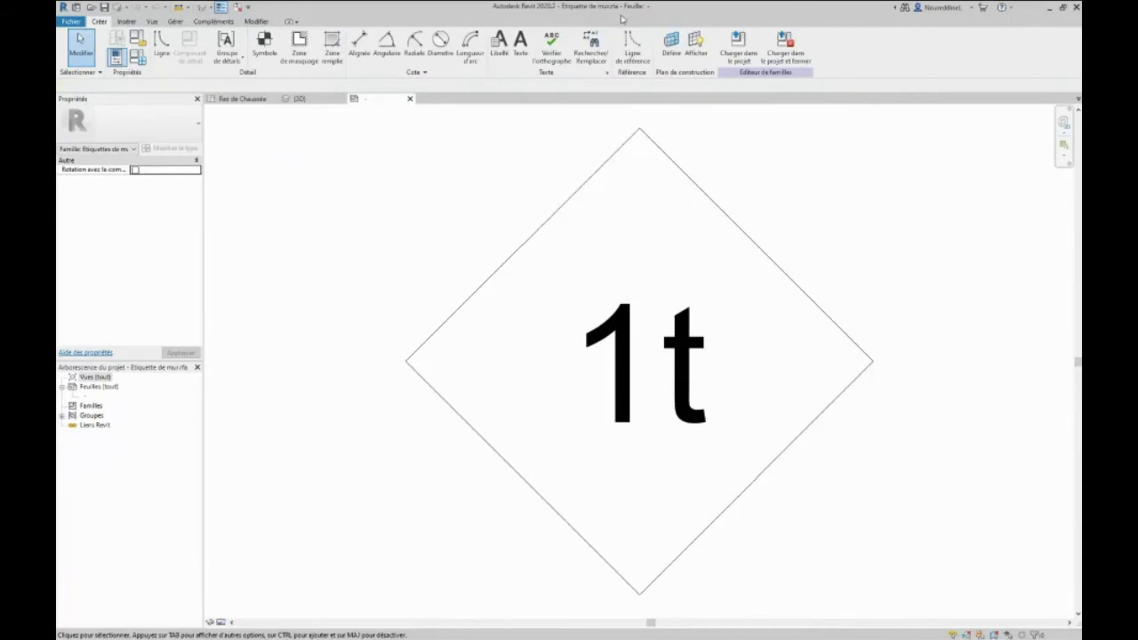
left_click(601, 342)
left_click(463, 41)
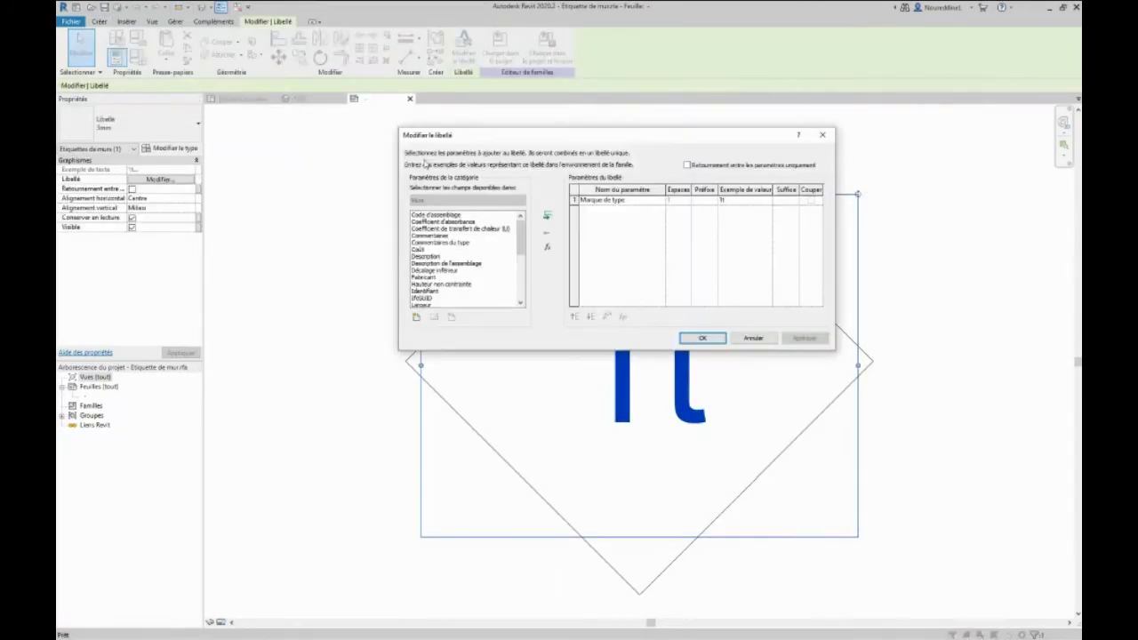
left_click(595, 205)
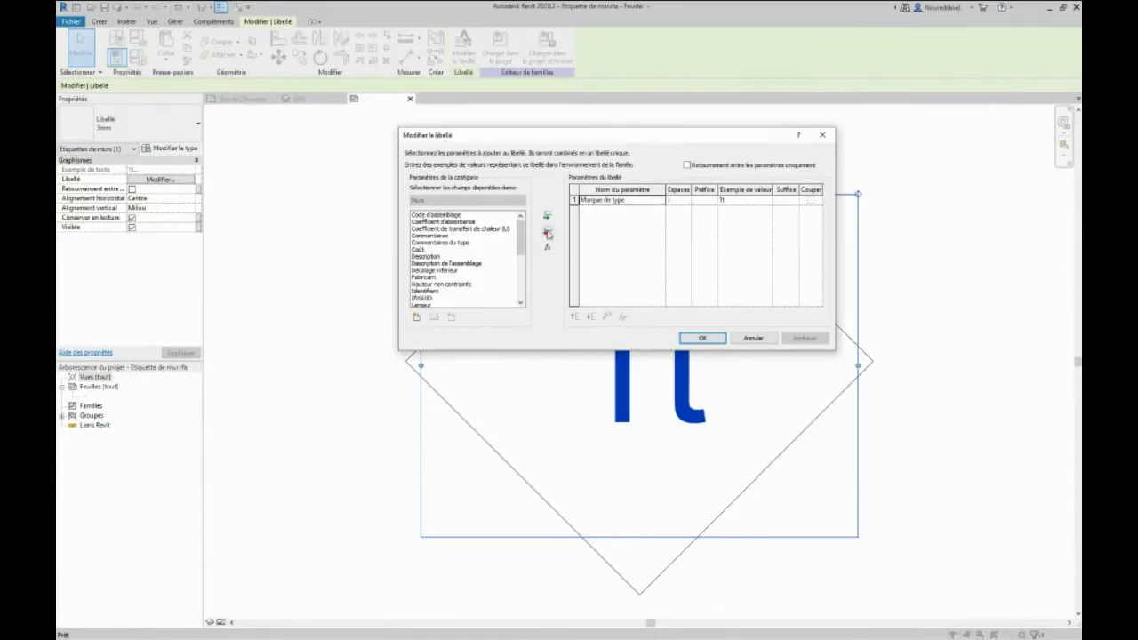
left_click(548, 232)
scroll(466, 254, "down", 4)
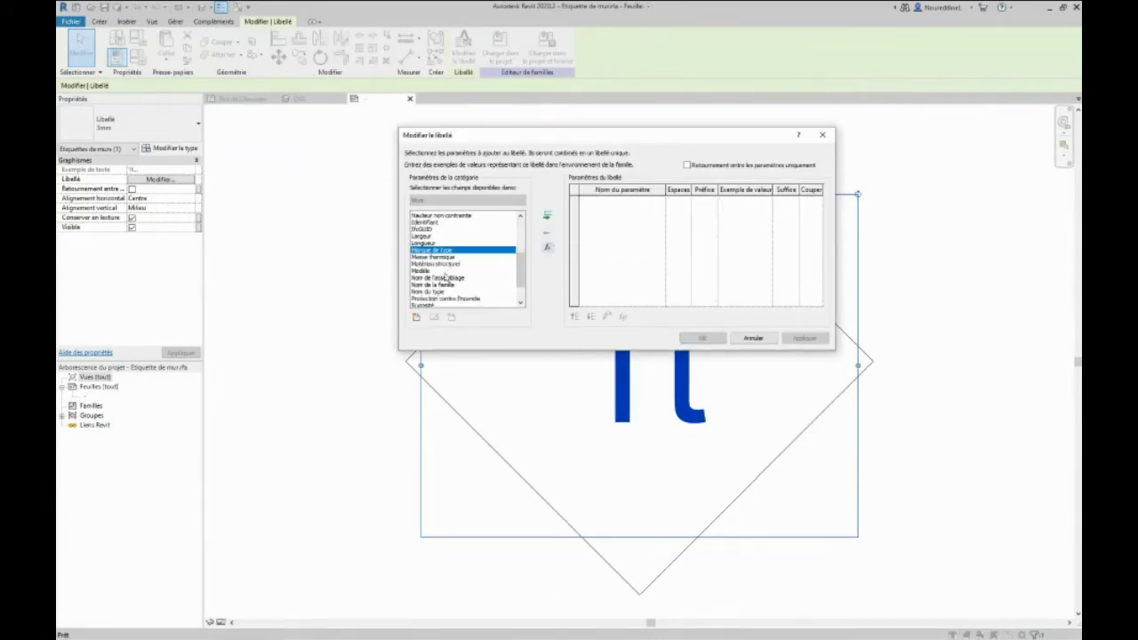
double_click(429, 277)
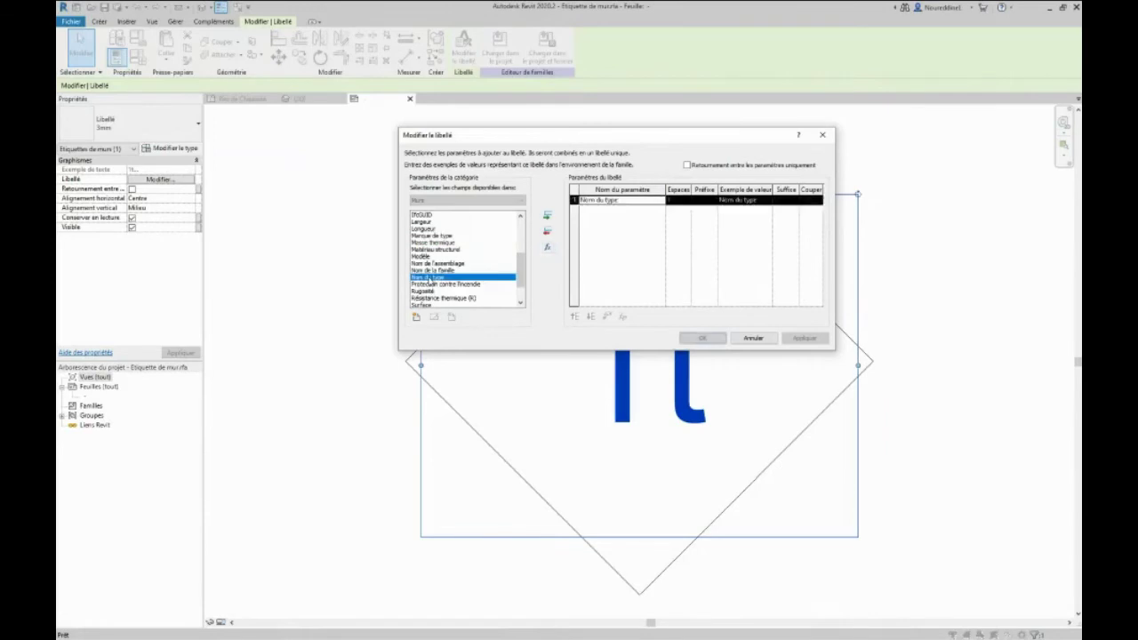
left_click(805, 338)
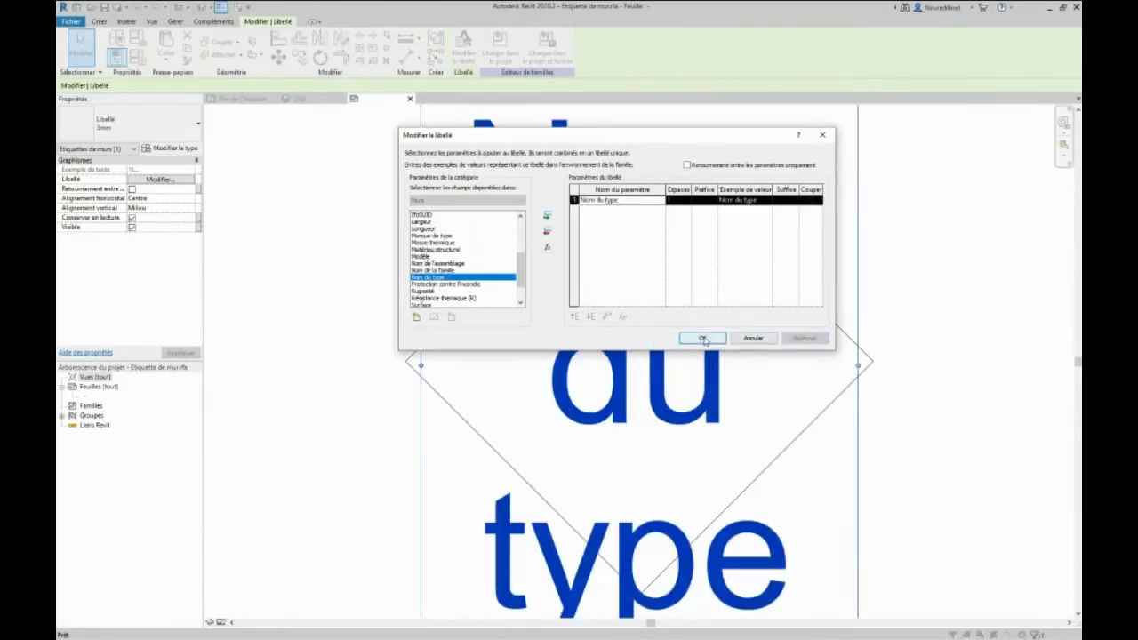
Set the sample value of the label's Nom du type parameter to T01.
left_click(745, 200)
double_click(742, 200)
triple_click(738, 201)
key("BackSpace")
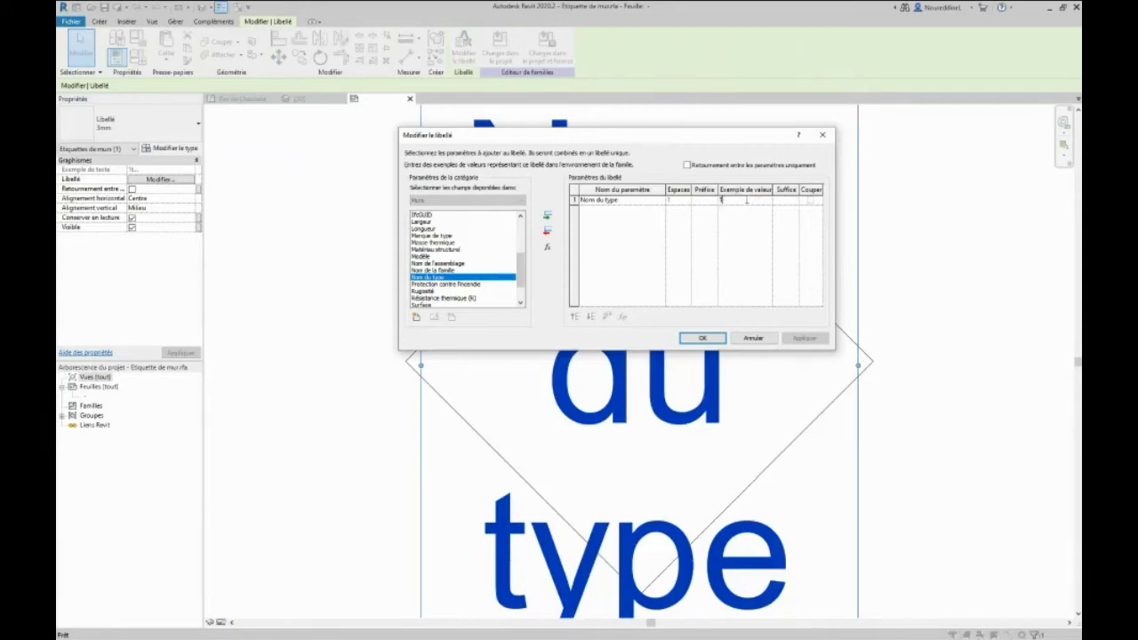
left_click(703, 338)
left_click(371, 223)
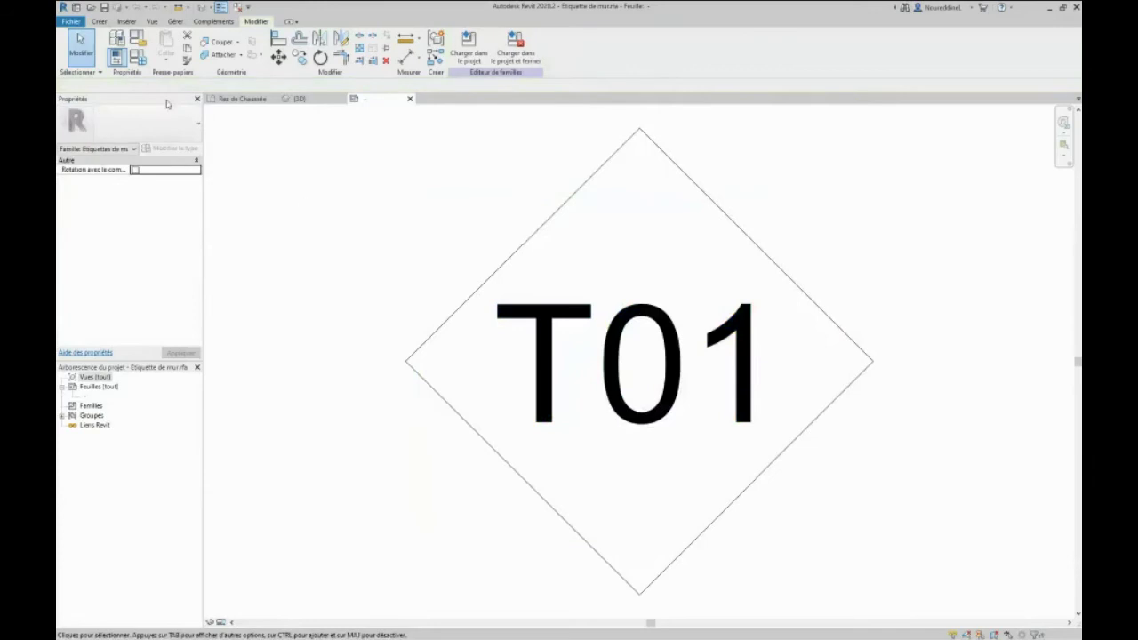
Start saving the wall tag family as a separate file in the Perso folder of the France library.
left_click(71, 21)
mouse_move(99, 151)
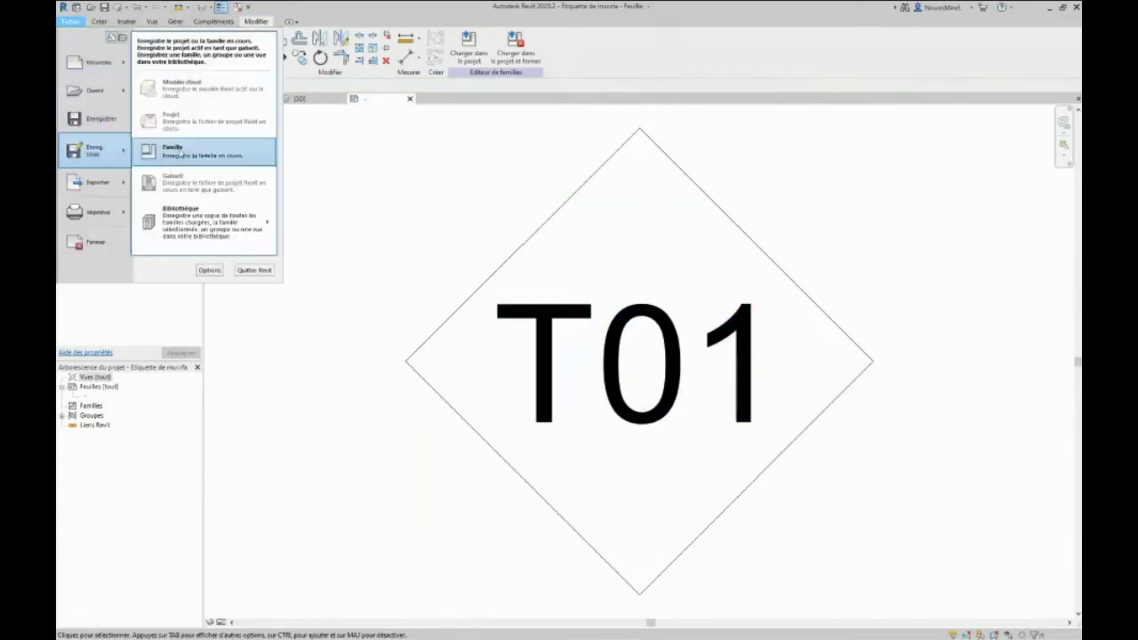
left_click(173, 153)
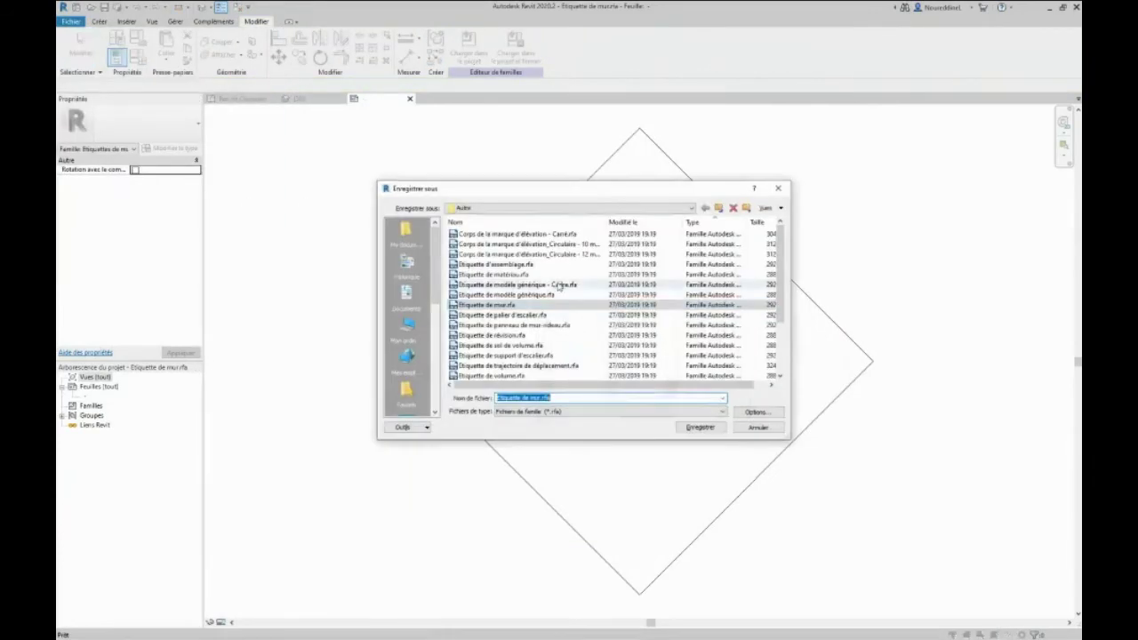
left_click(720, 210)
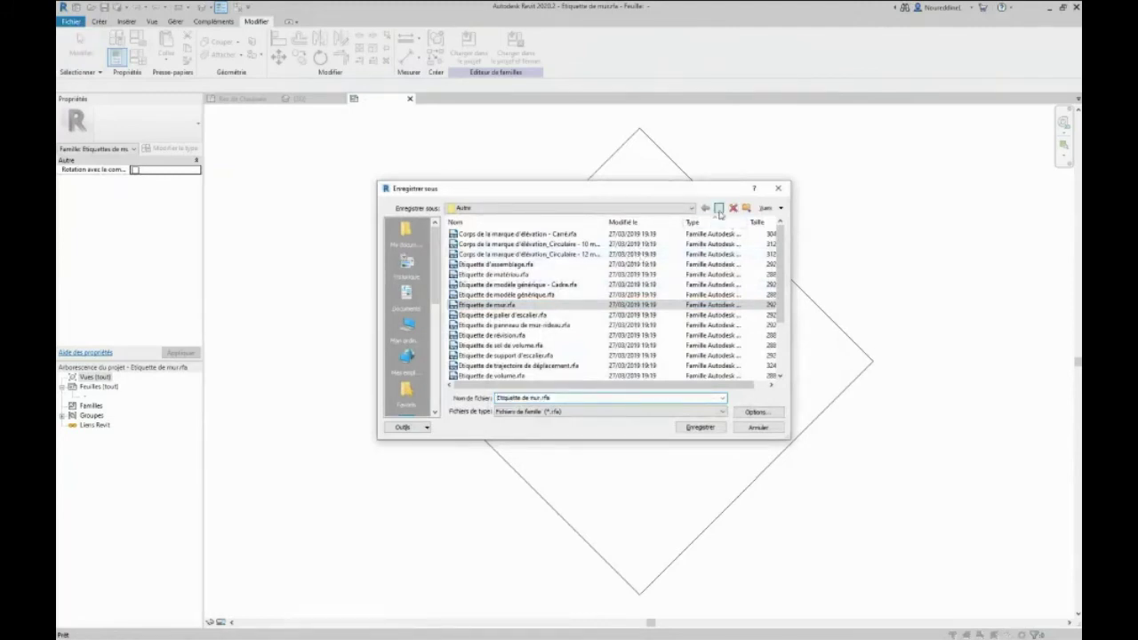
left_click(719, 210)
scroll(560, 307, "down", 5)
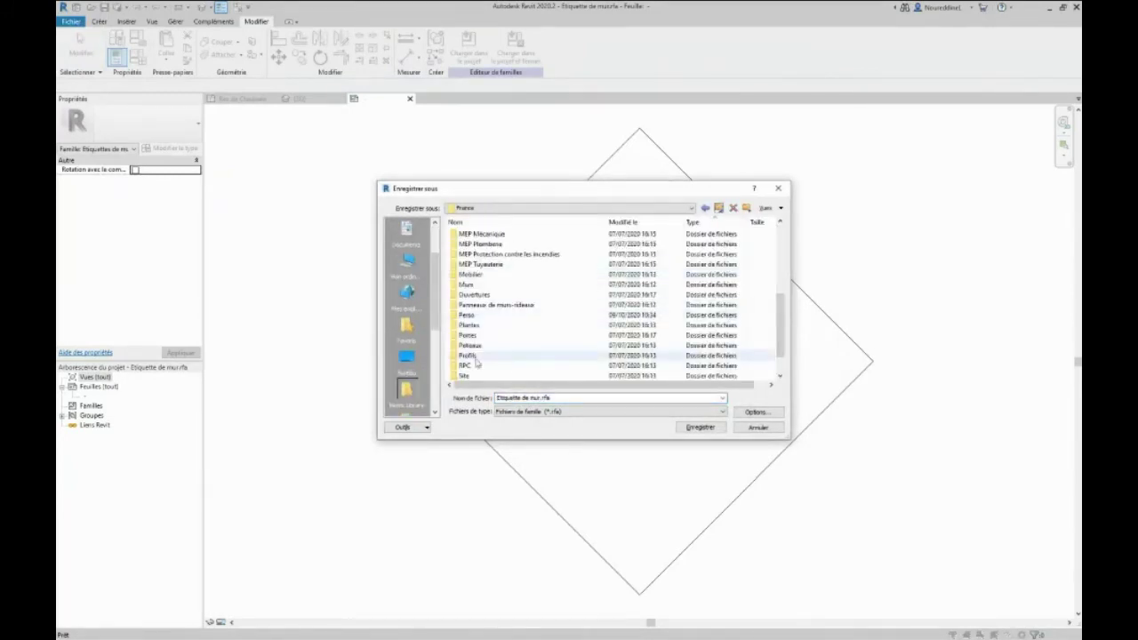
double_click(469, 324)
Name the family file Etiquette de mur - Type and save it.
left_click(570, 397)
key("BackSpace")
key("BackSpace")
key("BackSpace")
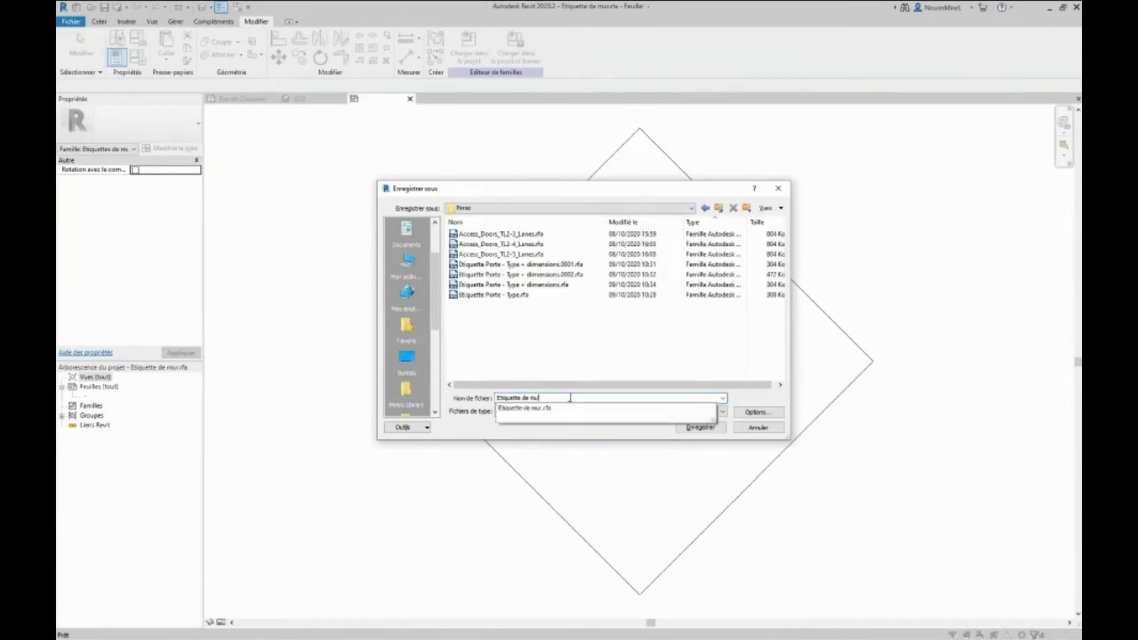
type("r")
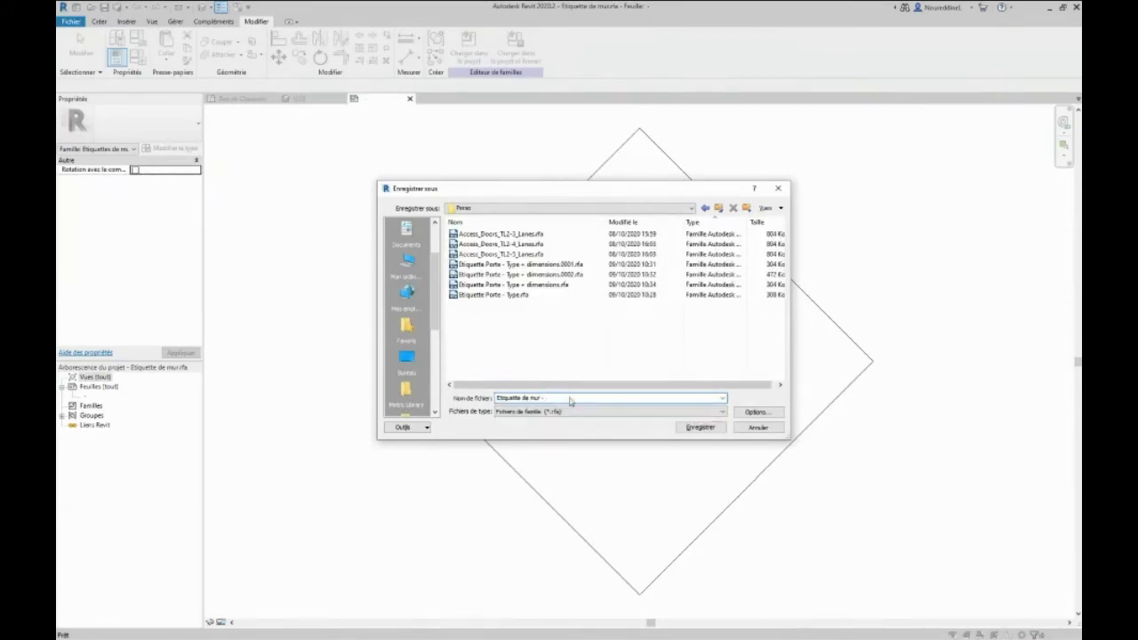
type(" - Type")
key("Return")
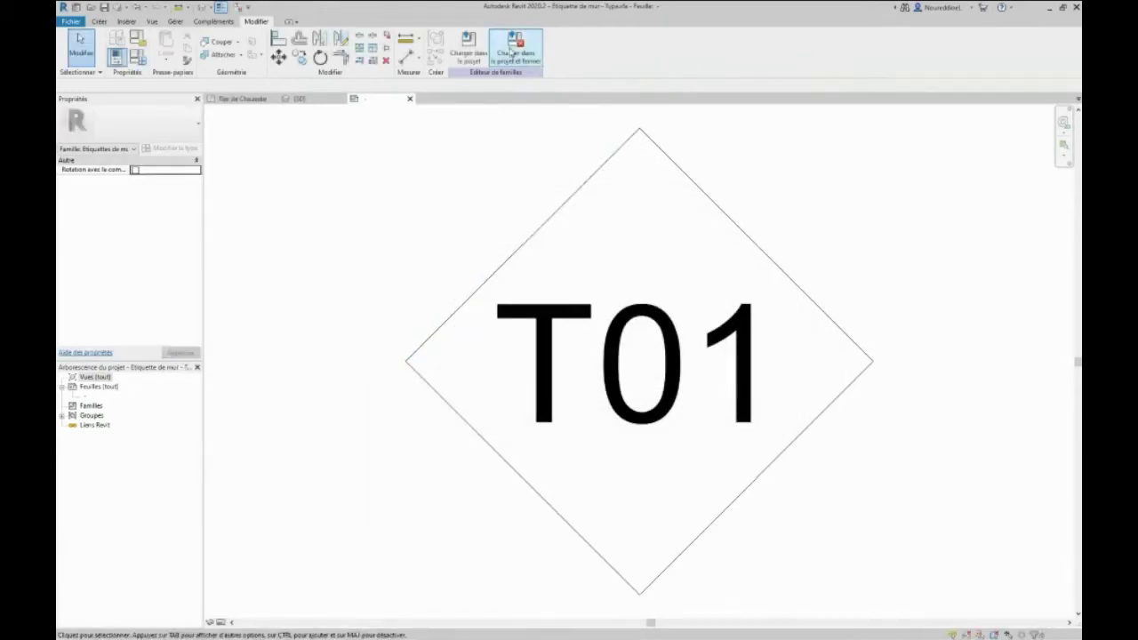
Load the family into the project, close it, and switch the curtain wall's tag to Etiquette de mur - Type 12mm.
left_click(507, 53)
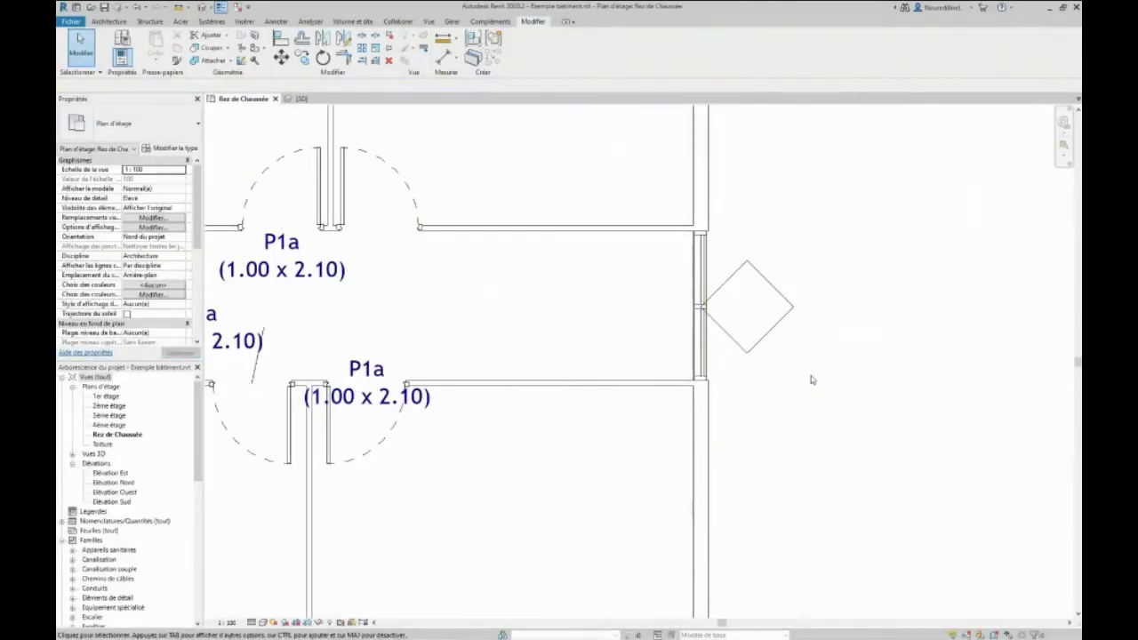
left_click(770, 326)
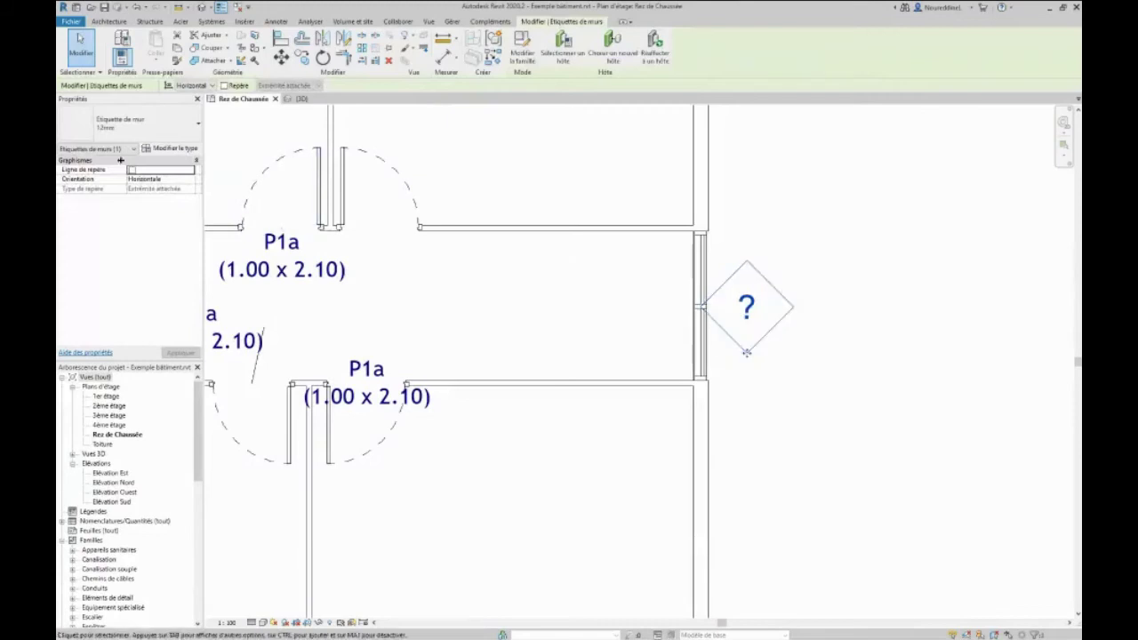
left_click(125, 123)
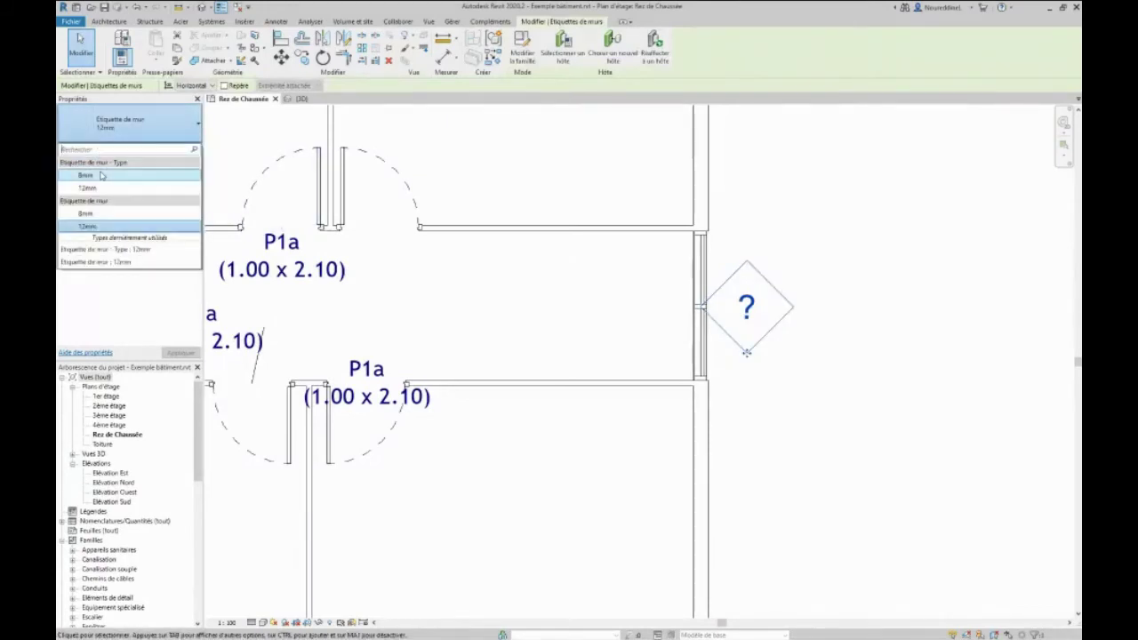
left_click(88, 189)
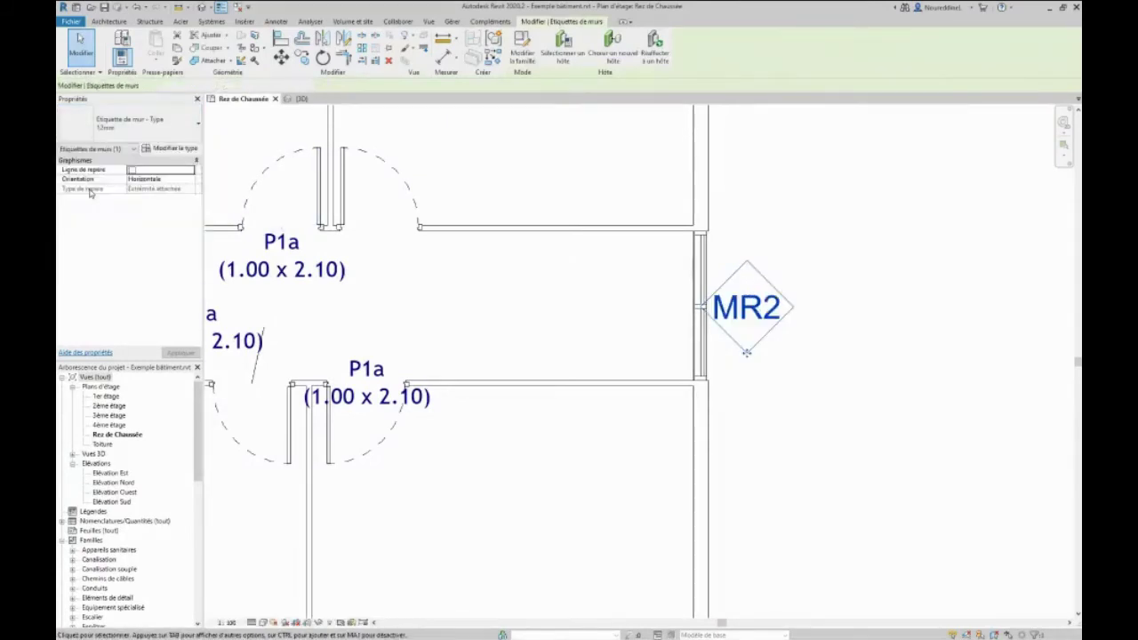
left_click(737, 415)
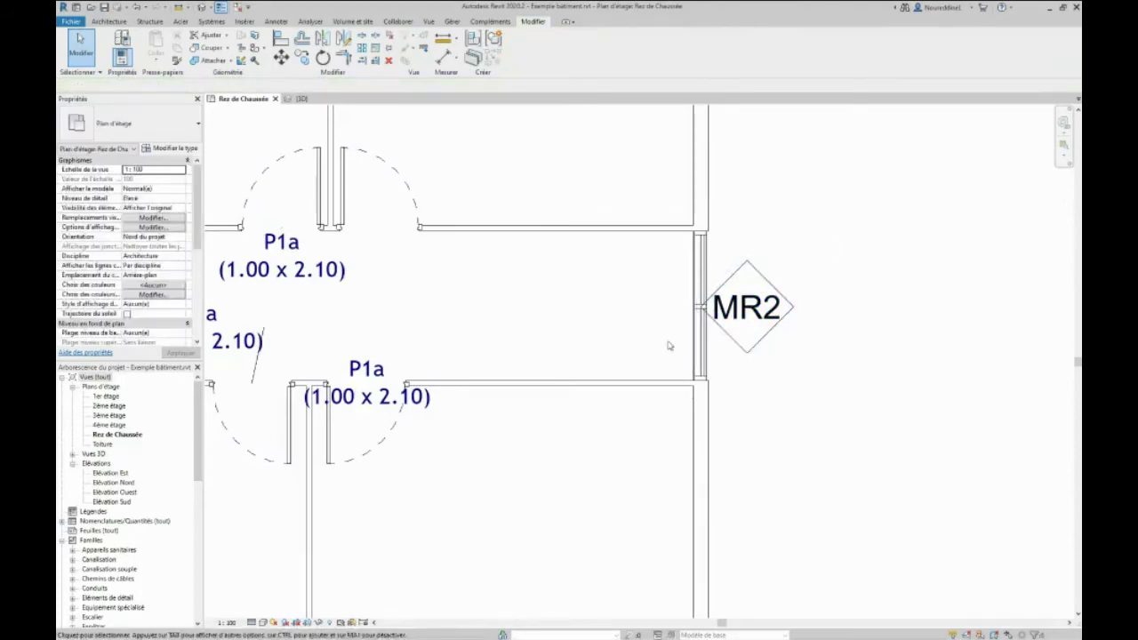
Tag by category the long curtain wall along the upper facade of the horizontal wing.
scroll(676, 322, "down", 5)
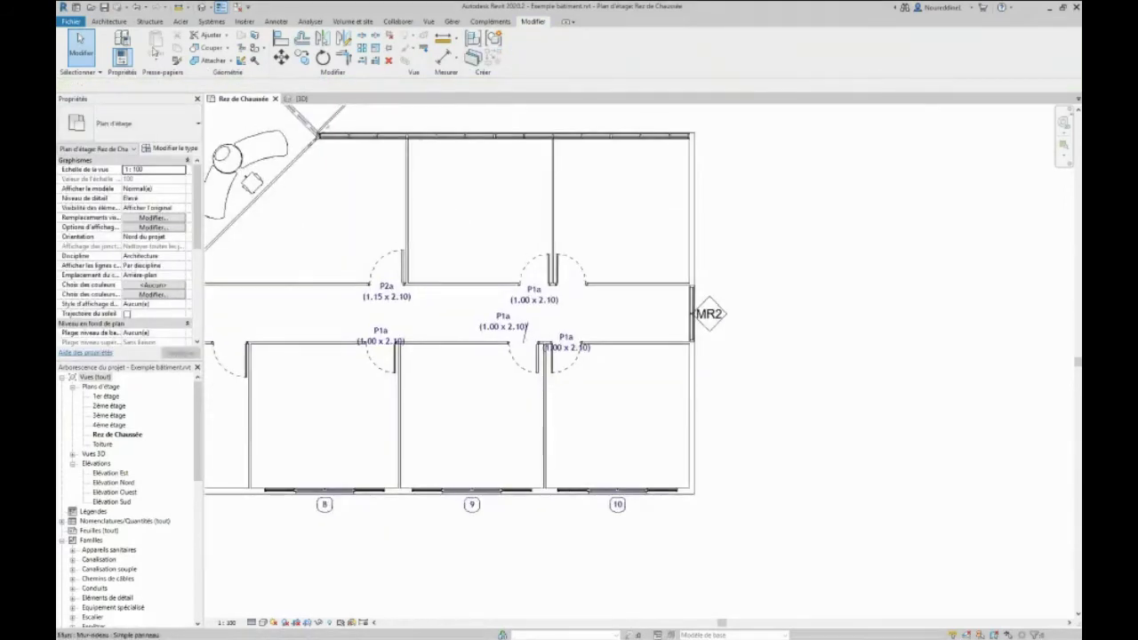
left_click(275, 21)
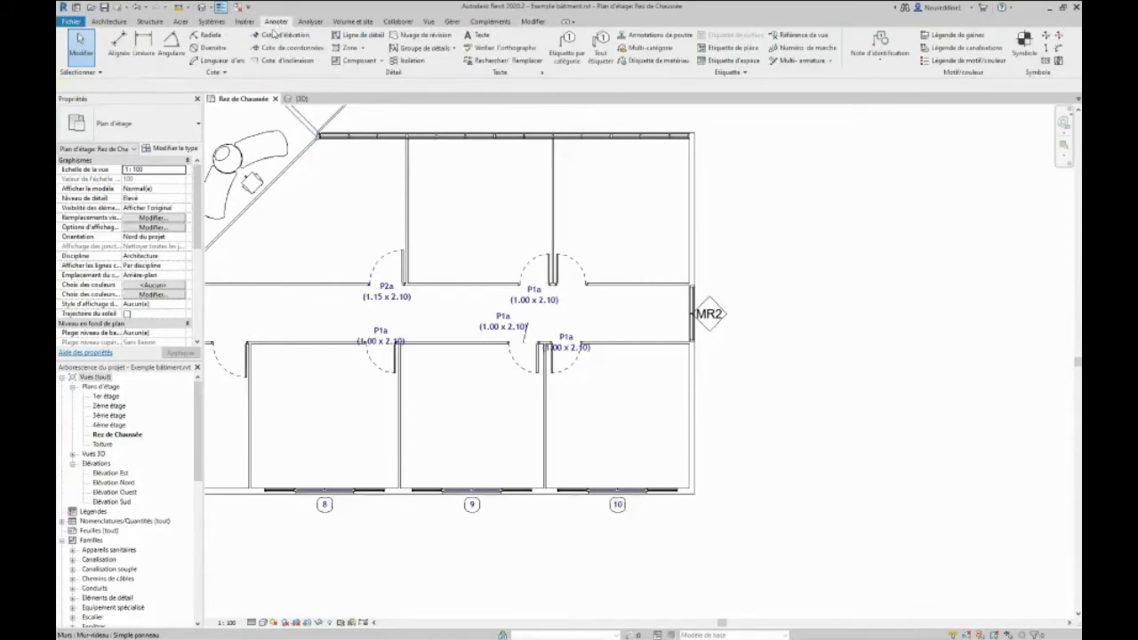
left_click(564, 59)
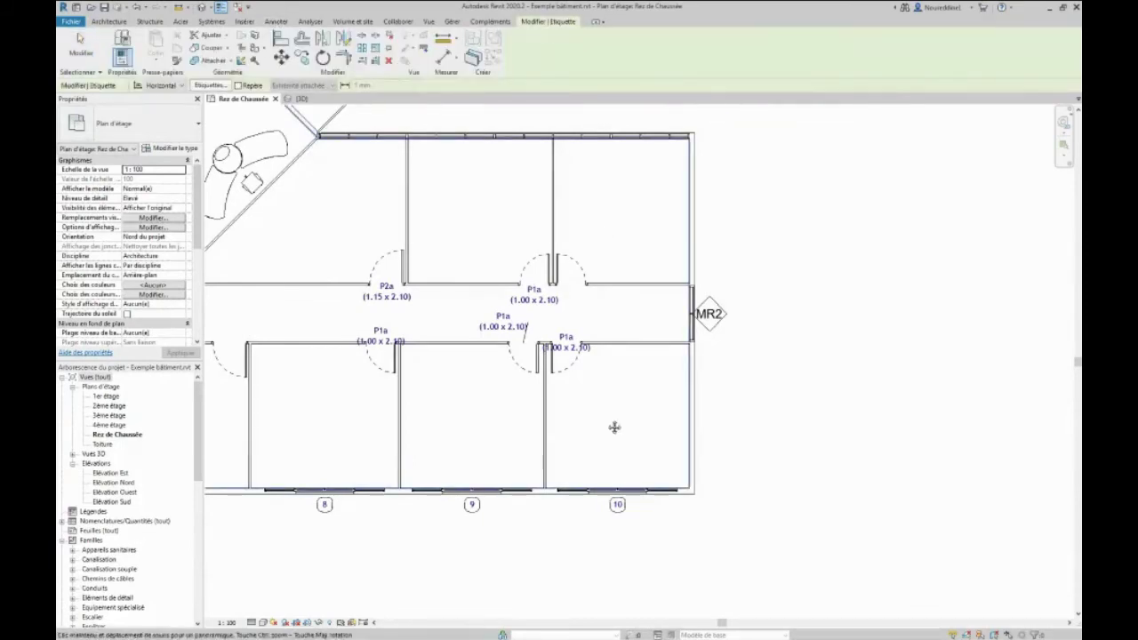
middle_click_drag(614, 426, 623, 474)
scroll(627, 286, "down", 1)
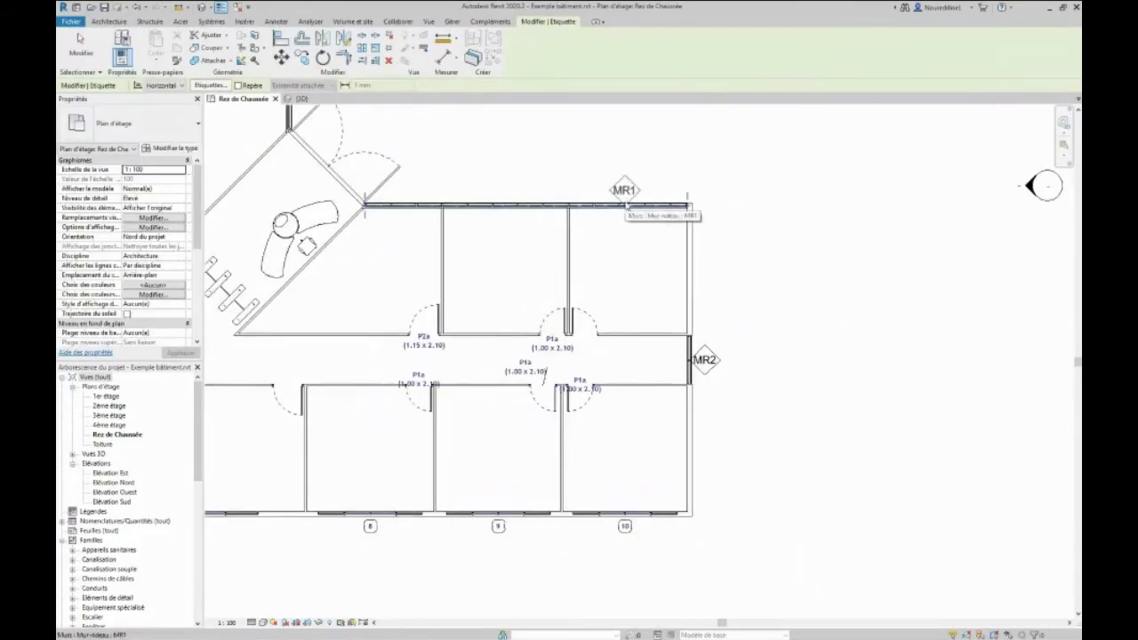
left_click(627, 205)
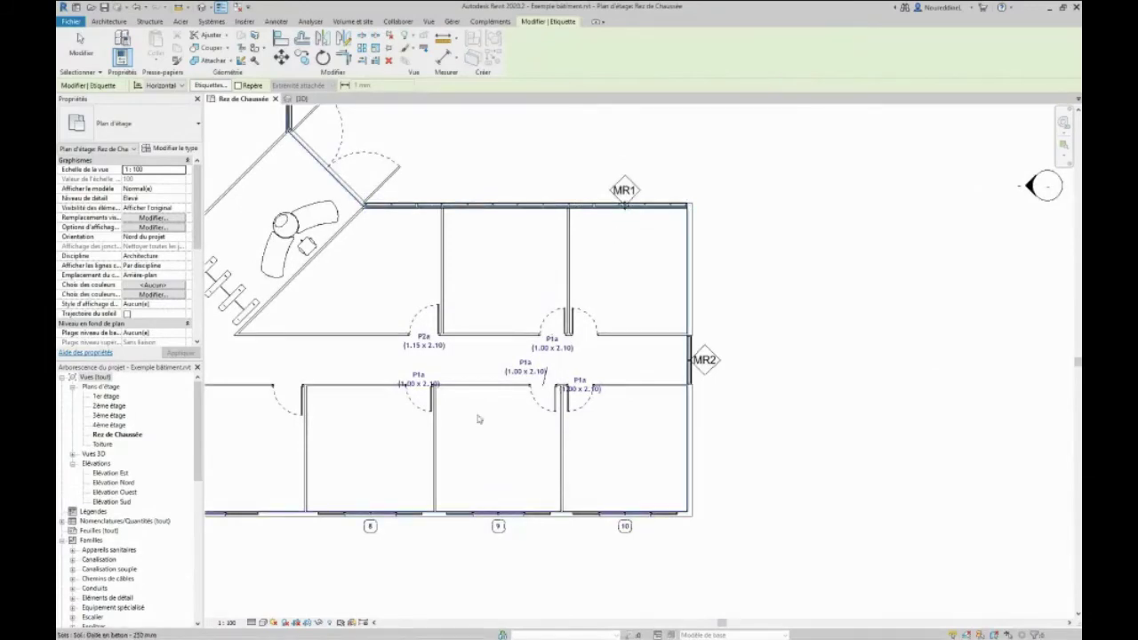
Tag the vertical wing's curtain walls: the long one on the right facade and the short one at the corridor's upper end.
scroll(614, 409, "down", 2)
middle_click_drag(589, 411, 909, 577)
scroll(738, 233, "up", 3)
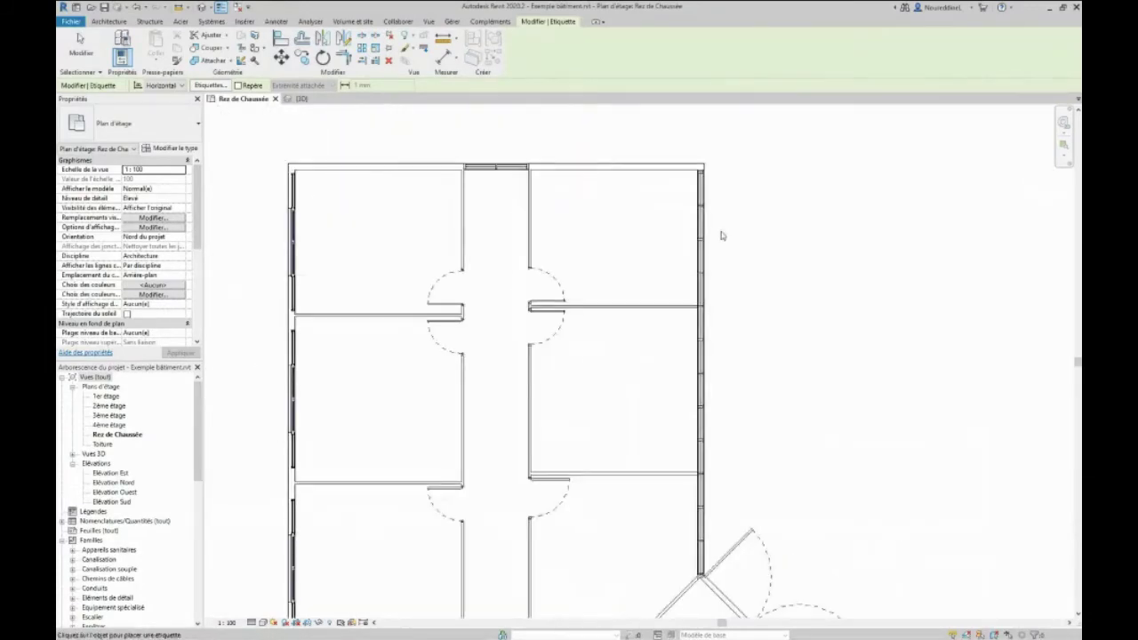
left_click(705, 232)
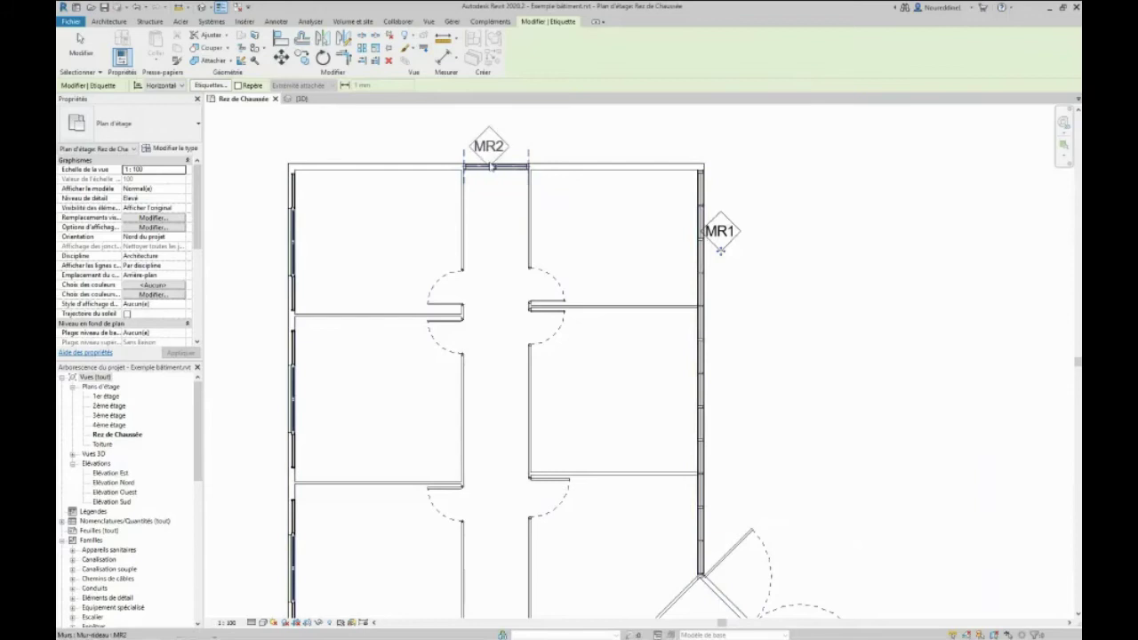
left_click(494, 167)
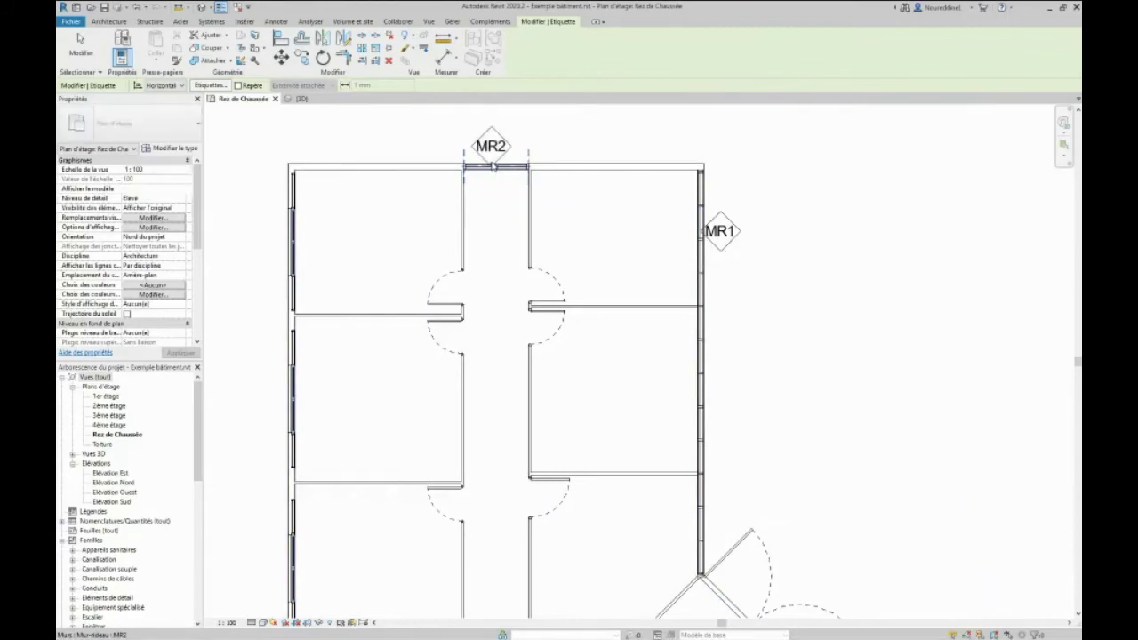
Tag the uppermost window on the vertical wing's left facade and open its tag family for editing.
left_click(298, 241)
scroll(249, 233, "up", 4)
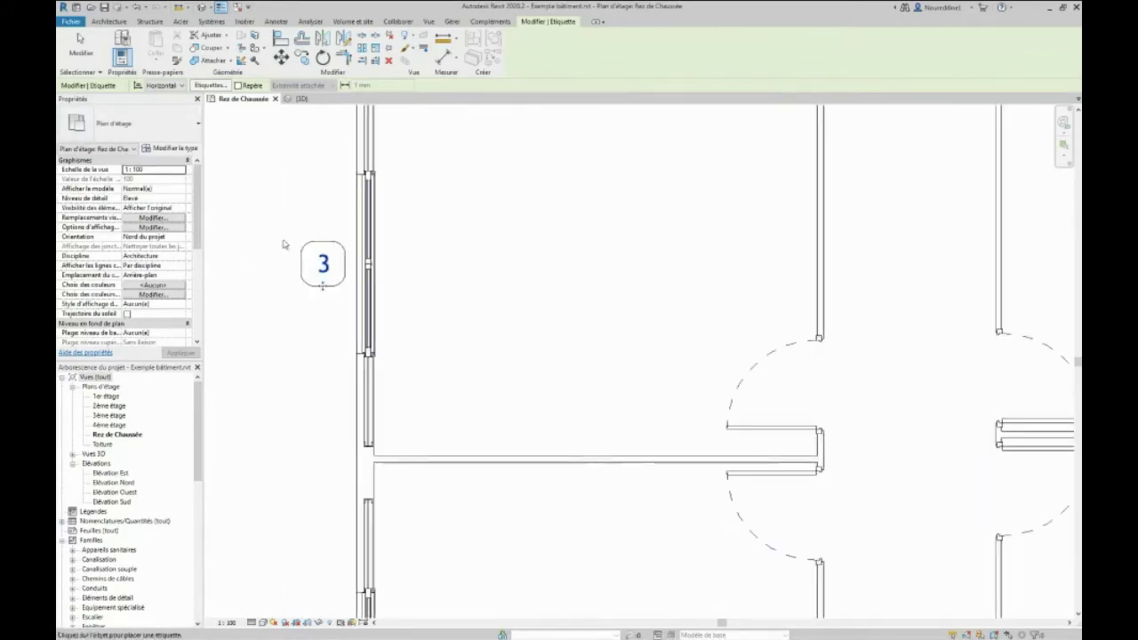
key("Escape")
left_click(323, 266)
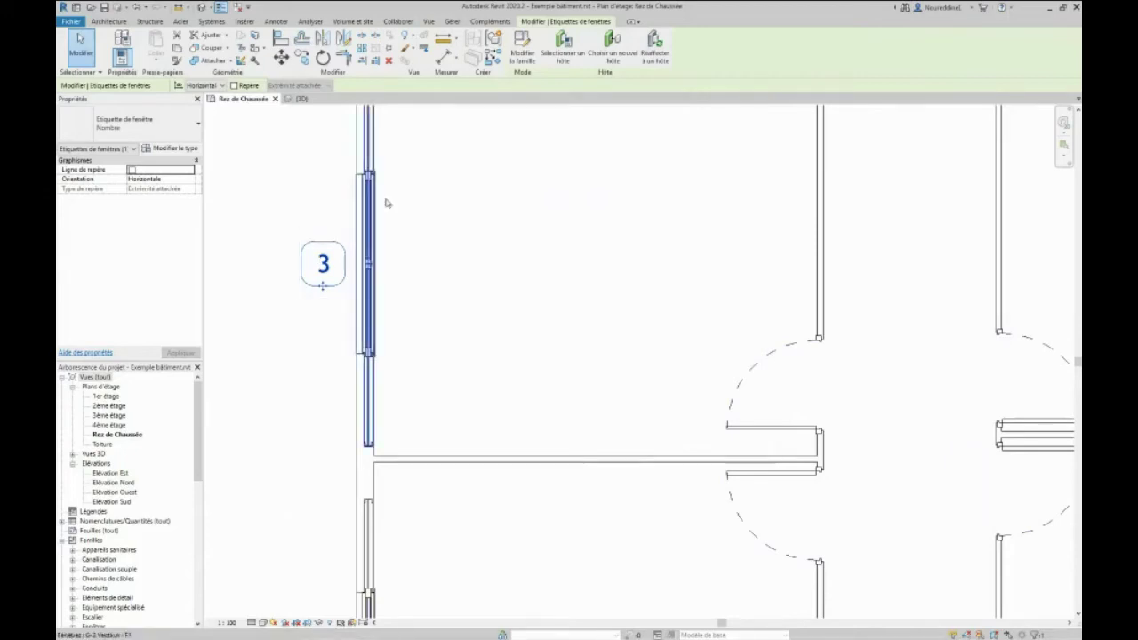
left_click(522, 44)
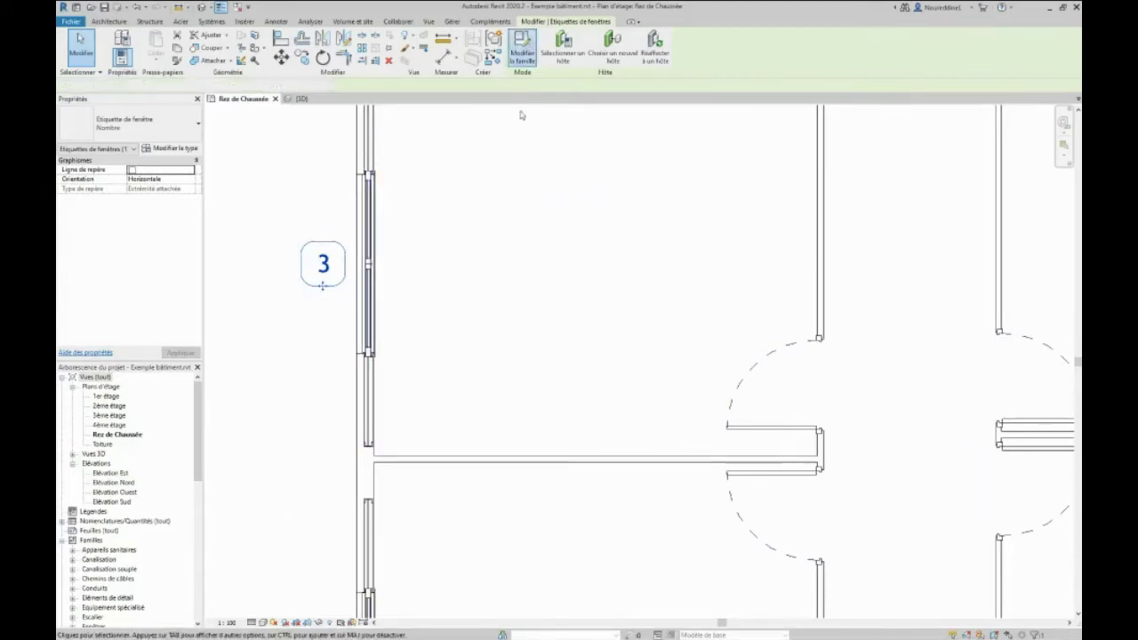
Replace the Identifiant parameter in the window tag's label with Nom du type.
left_click(663, 329)
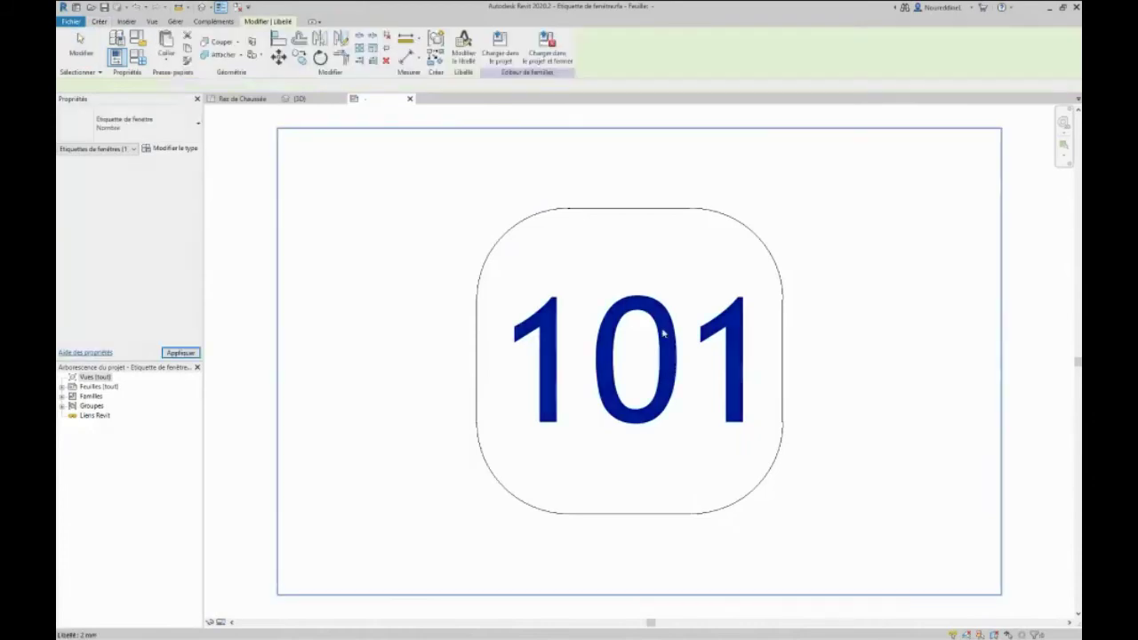
left_click(462, 57)
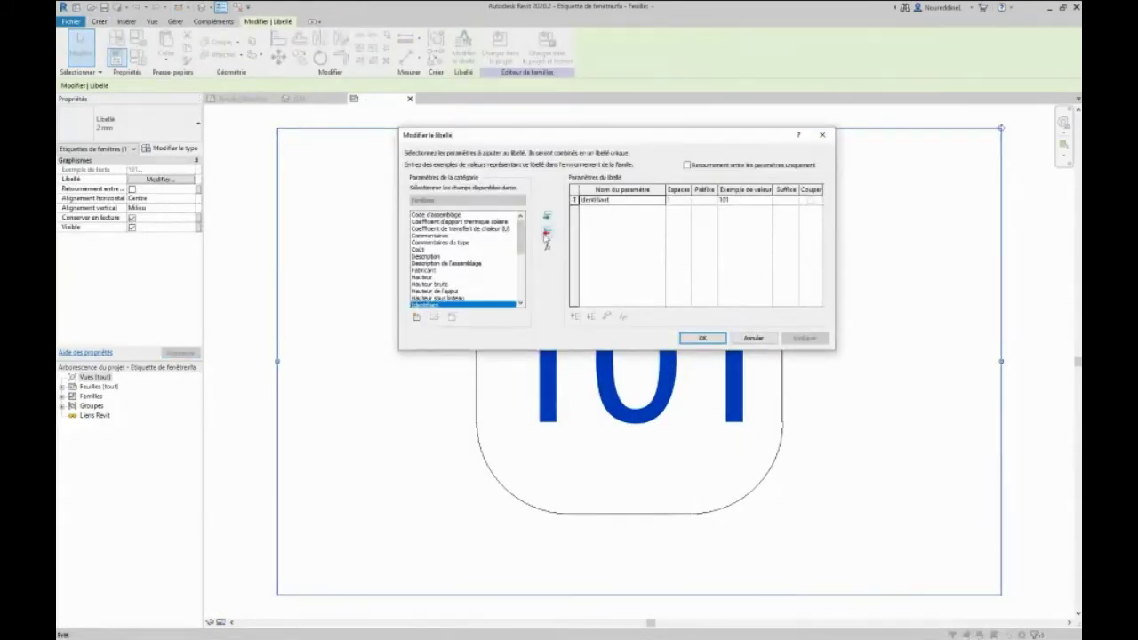
left_click(547, 233)
scroll(429, 267, "down", 3)
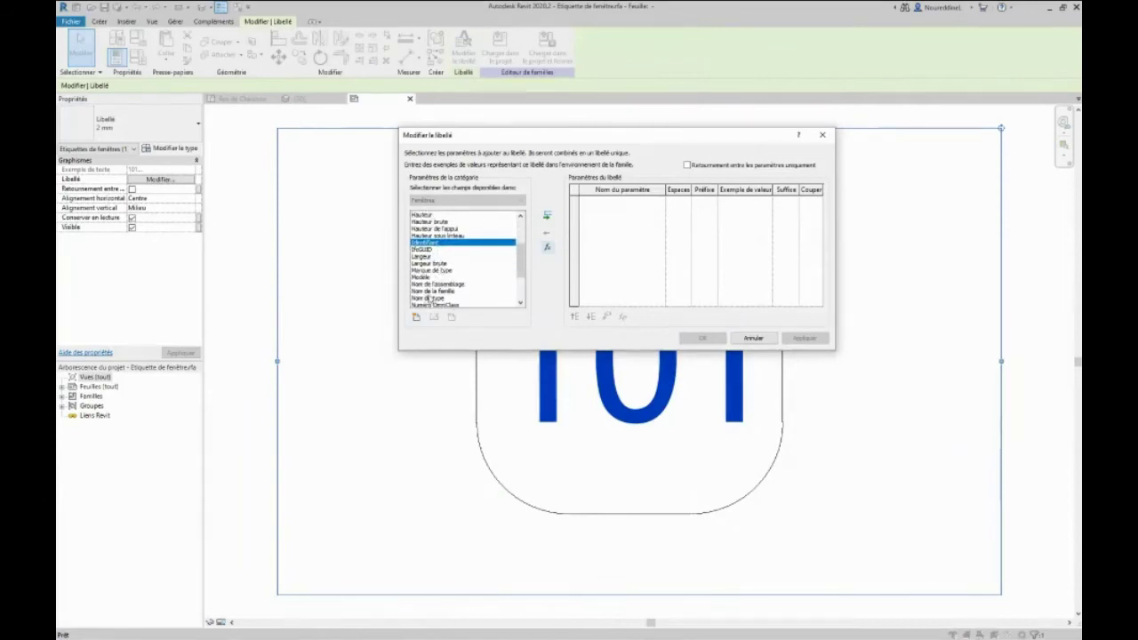
double_click(430, 299)
Set the sample value of the label's Nom du type parameter to F00 and apply the label changes.
left_click(743, 200)
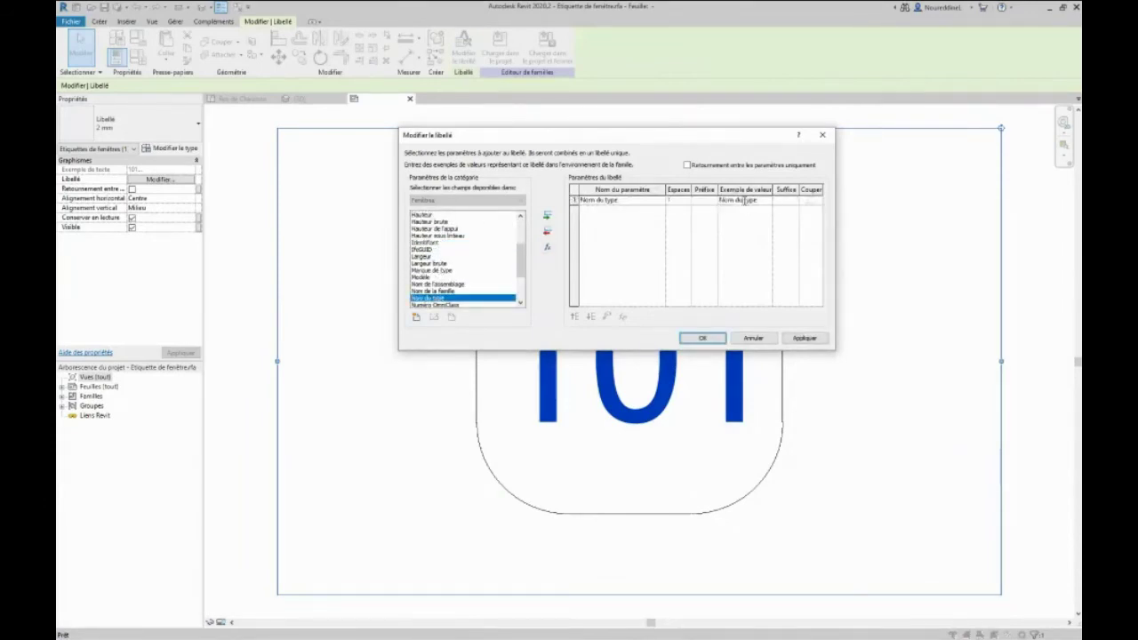
double_click(743, 200)
type("F3")
left_click(805, 338)
left_click(703, 338)
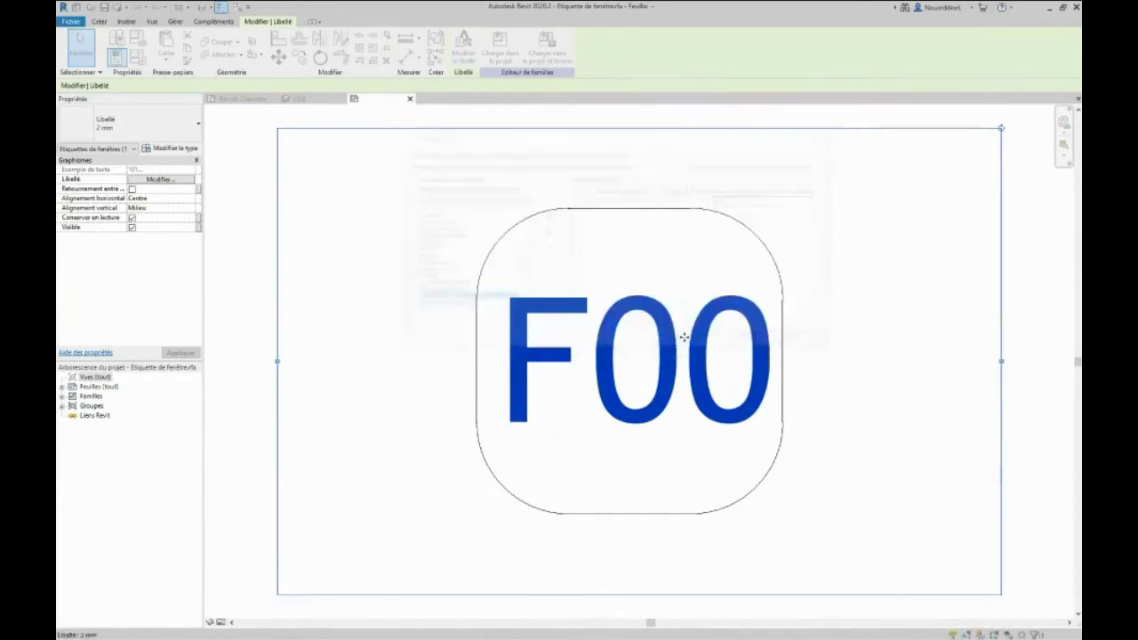
left_click(237, 180)
Save the window tag family as a separate file named Etiquette de fenêtre - Type in the Perso folder.
left_click(71, 21)
left_click(389, 182)
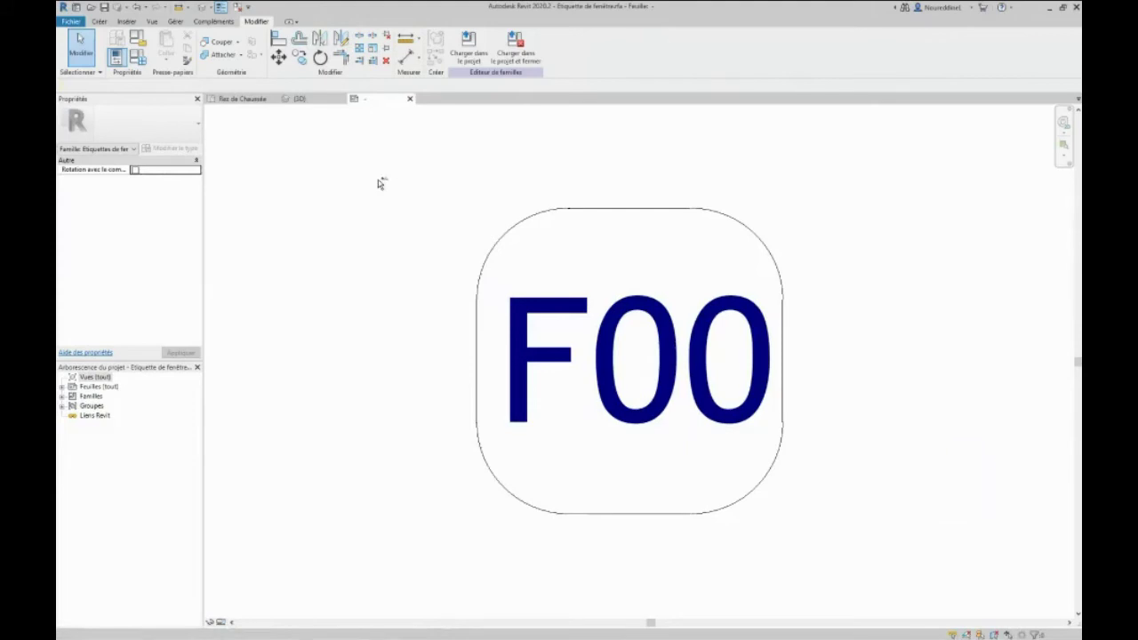
left_click(71, 22)
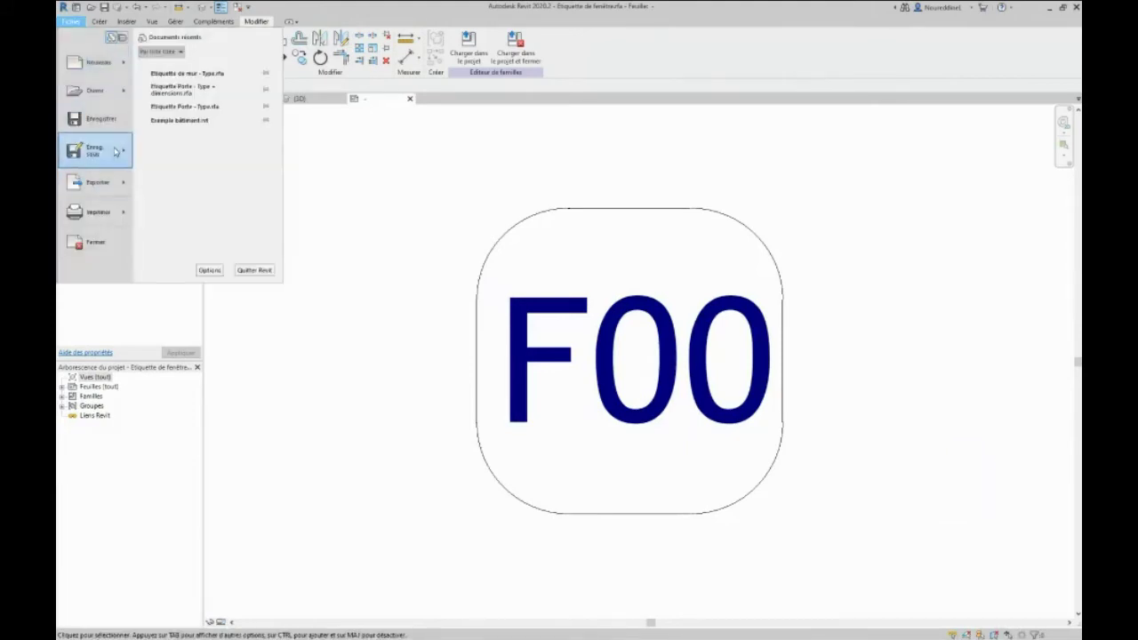
mouse_move(117, 152)
left_click(174, 153)
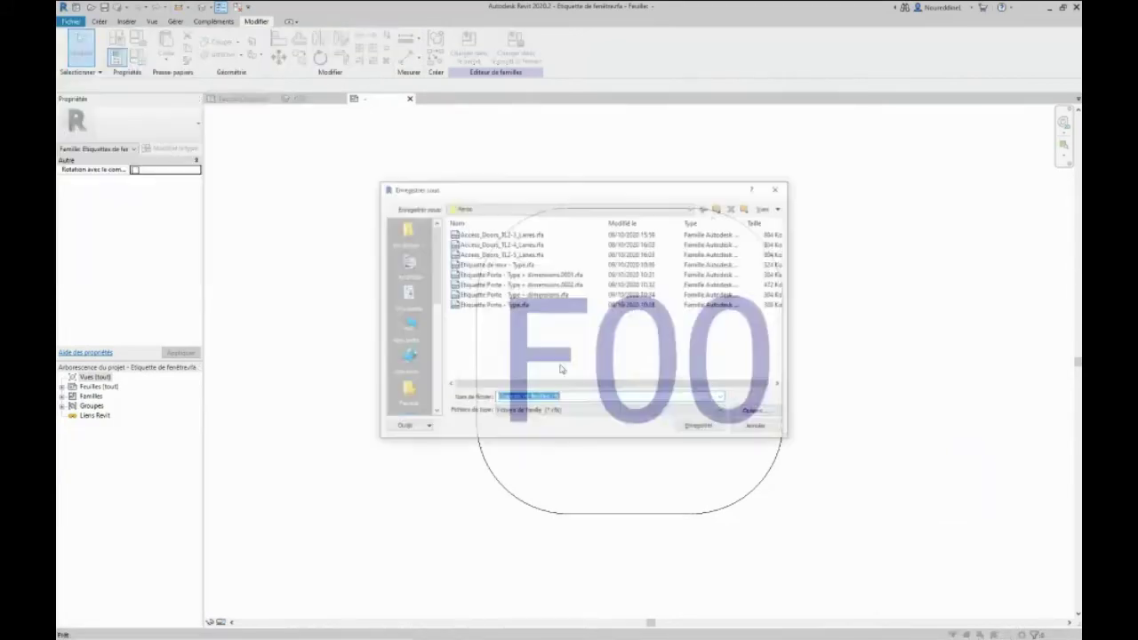
left_click(579, 400)
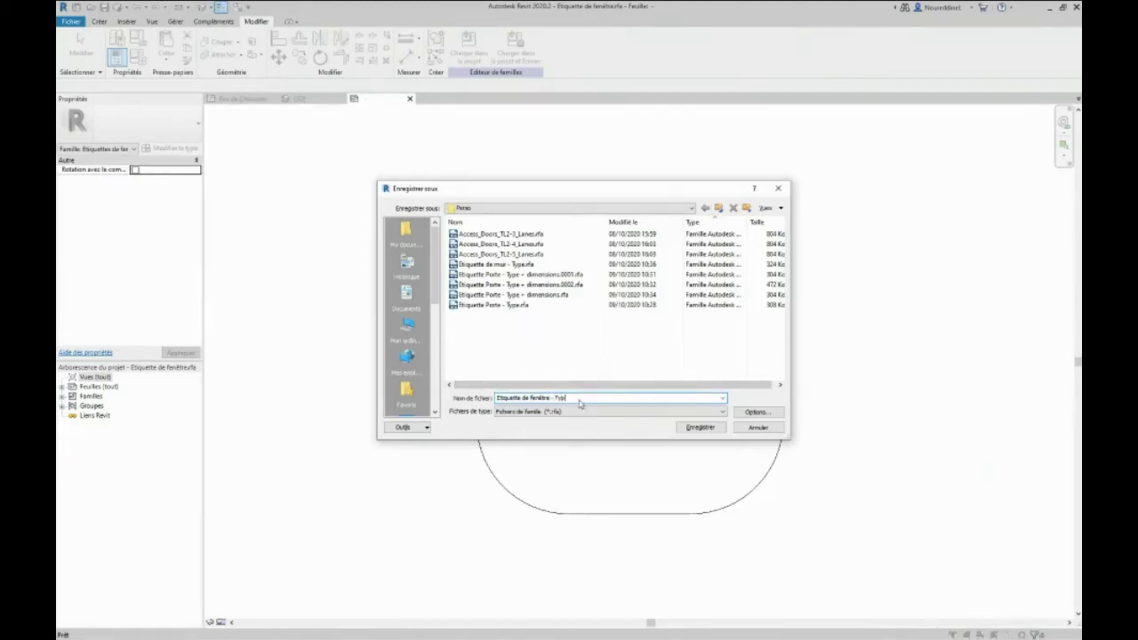
key("Return")
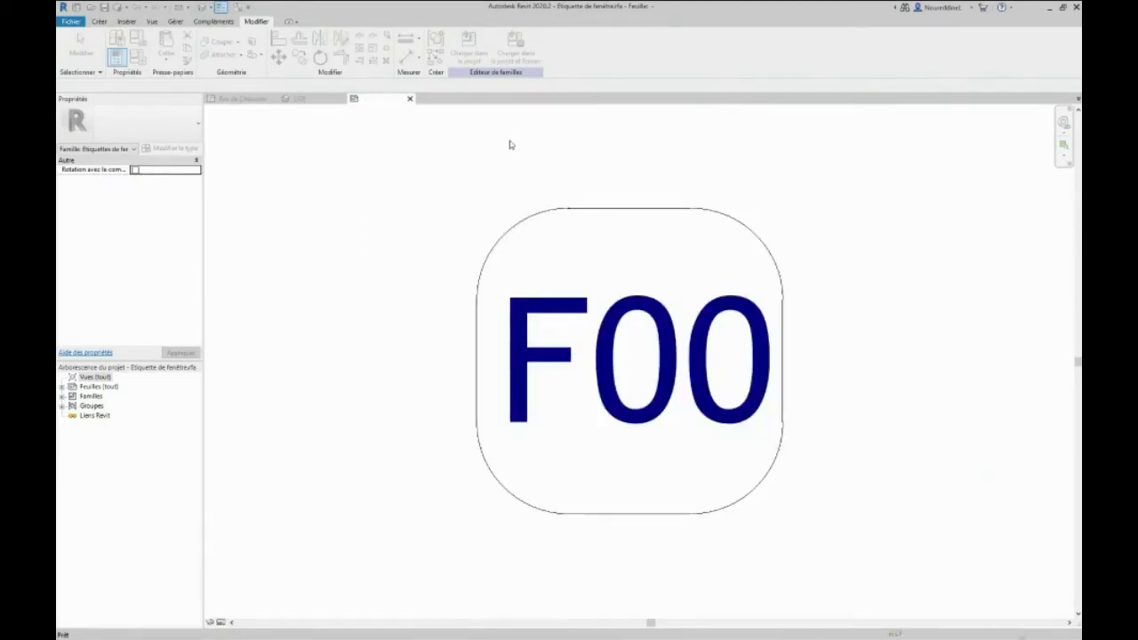
Load the family into the project, close it, and switch the selected window tag to Etiquette de fenêtre - Type Nombre.
left_click(524, 64)
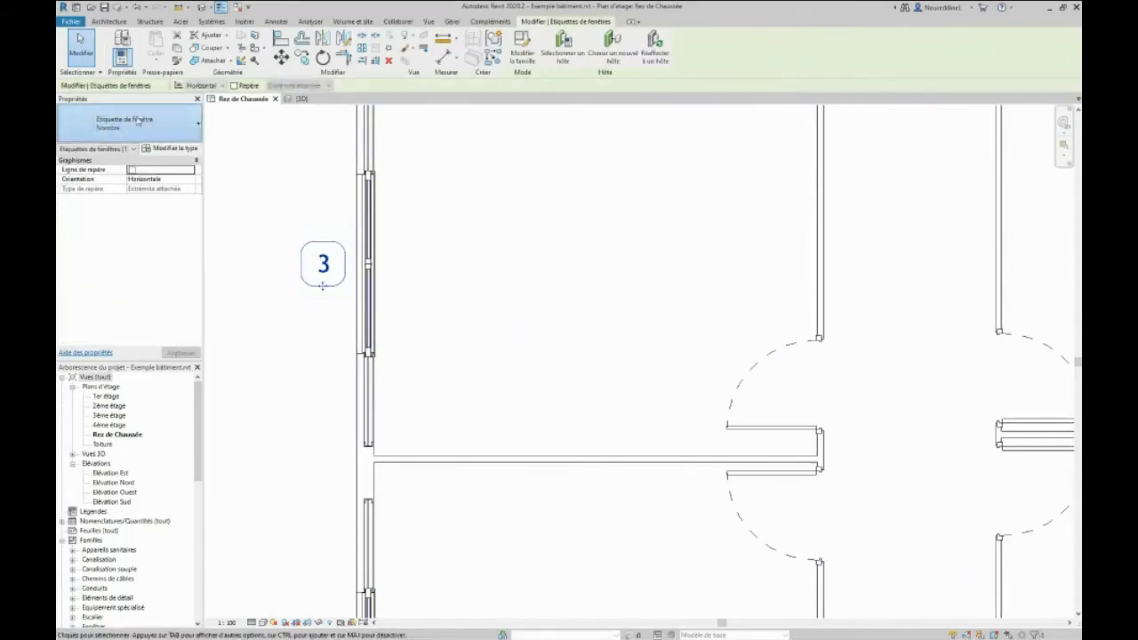
left_click(137, 121)
left_click(122, 177)
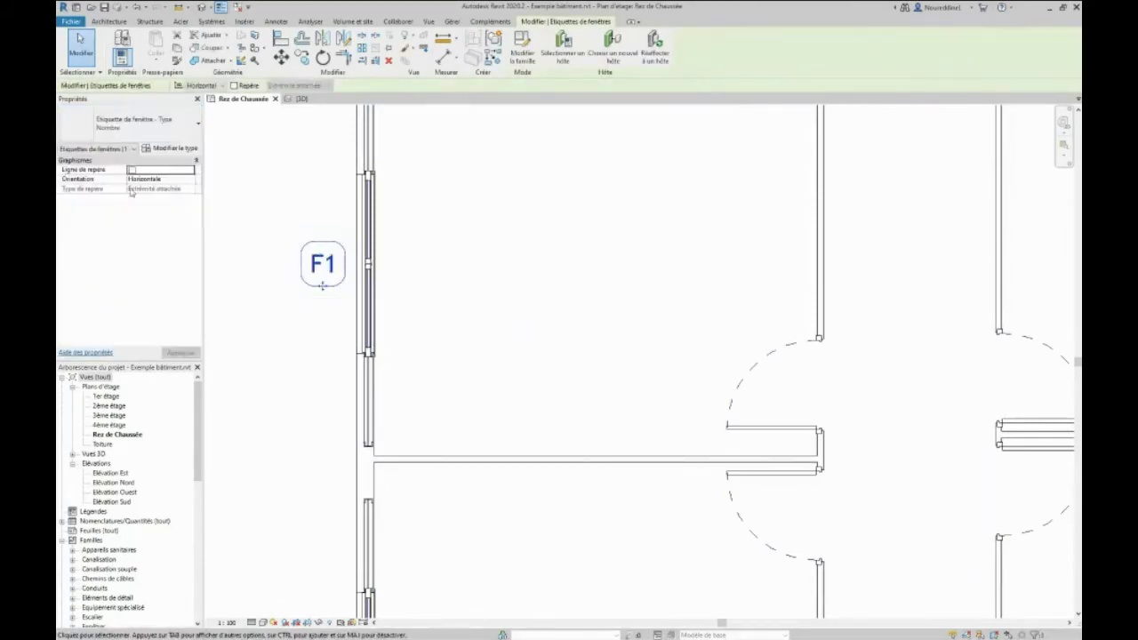
left_click(496, 223)
Tag by category the next two windows down the vertical wing's left facade, and end the tagging command.
scroll(498, 223, "down", 3)
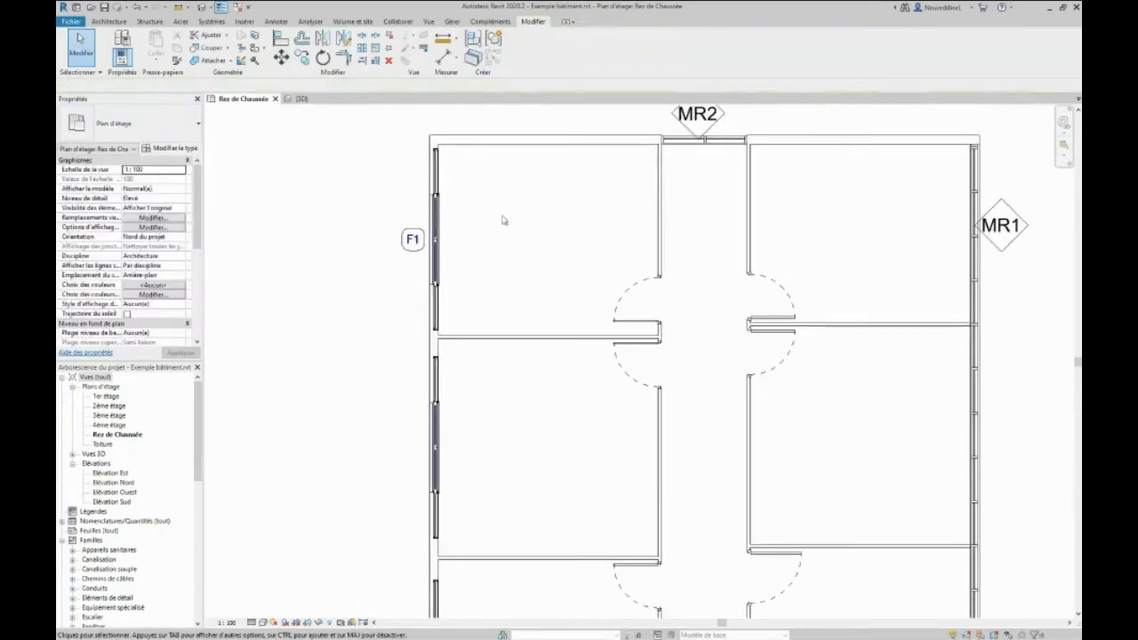
left_click(276, 22)
left_click(569, 49)
left_click(439, 438)
scroll(414, 387, "down", 2)
left_click(407, 533)
left_click(408, 531)
scroll(401, 377, "down", 2)
middle_click_drag(481, 363, 587, 166)
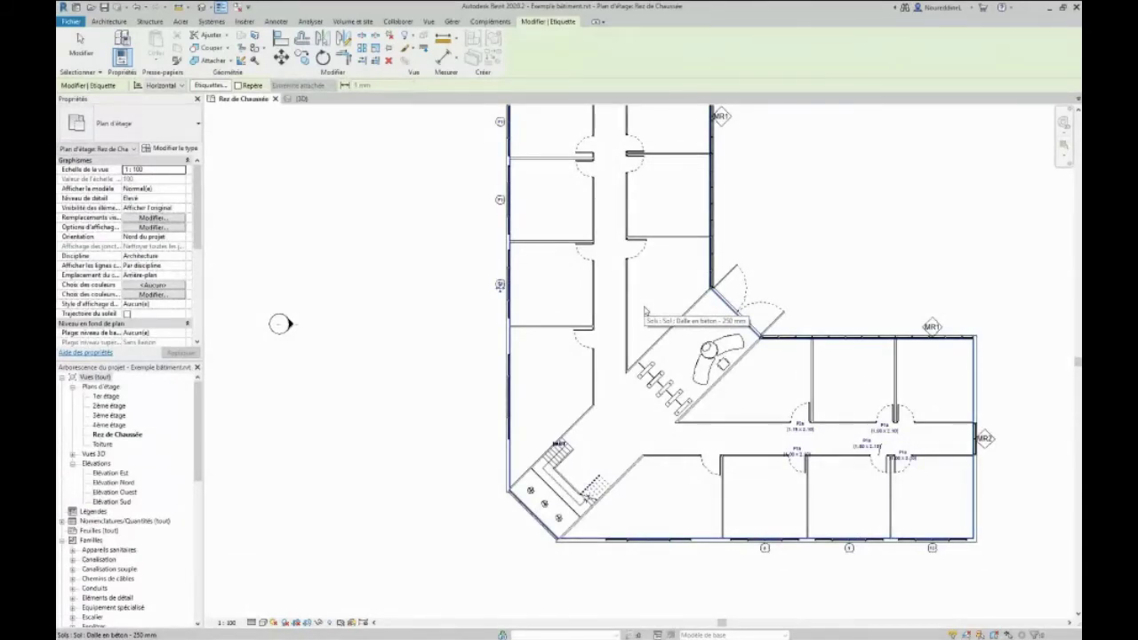
scroll(645, 309, "down", 3)
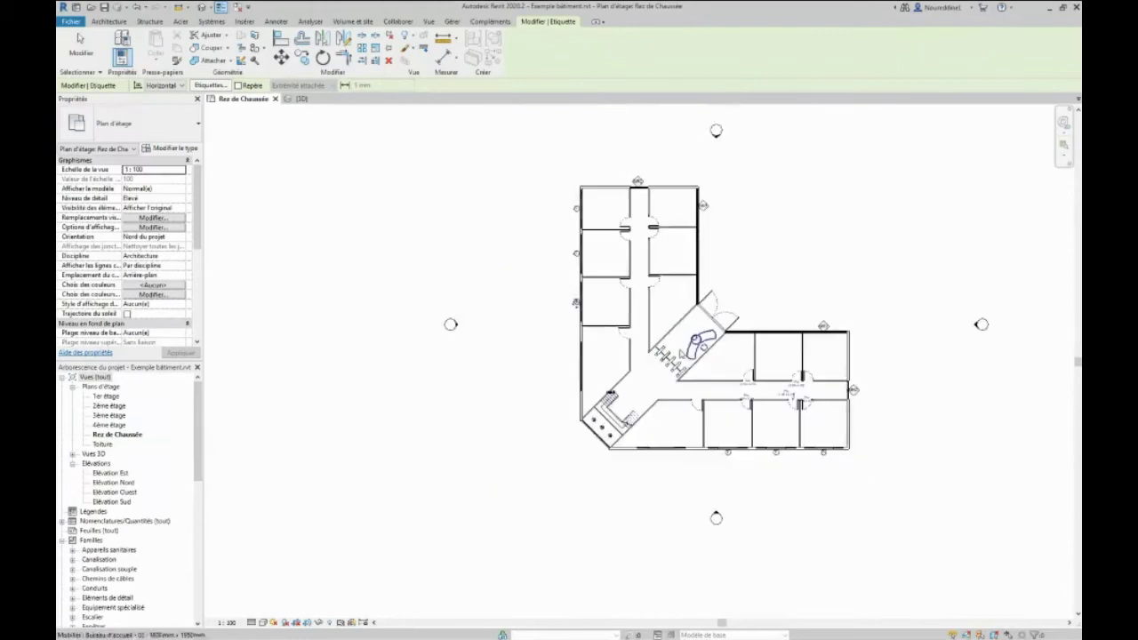
scroll(612, 217, "up", 6)
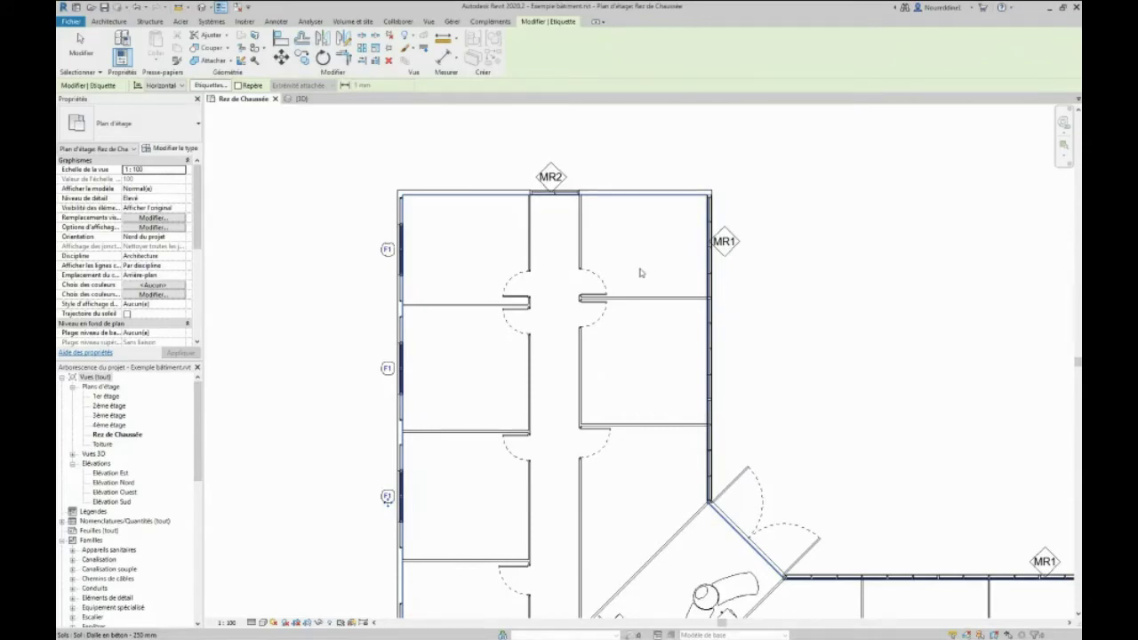
key("Escape")
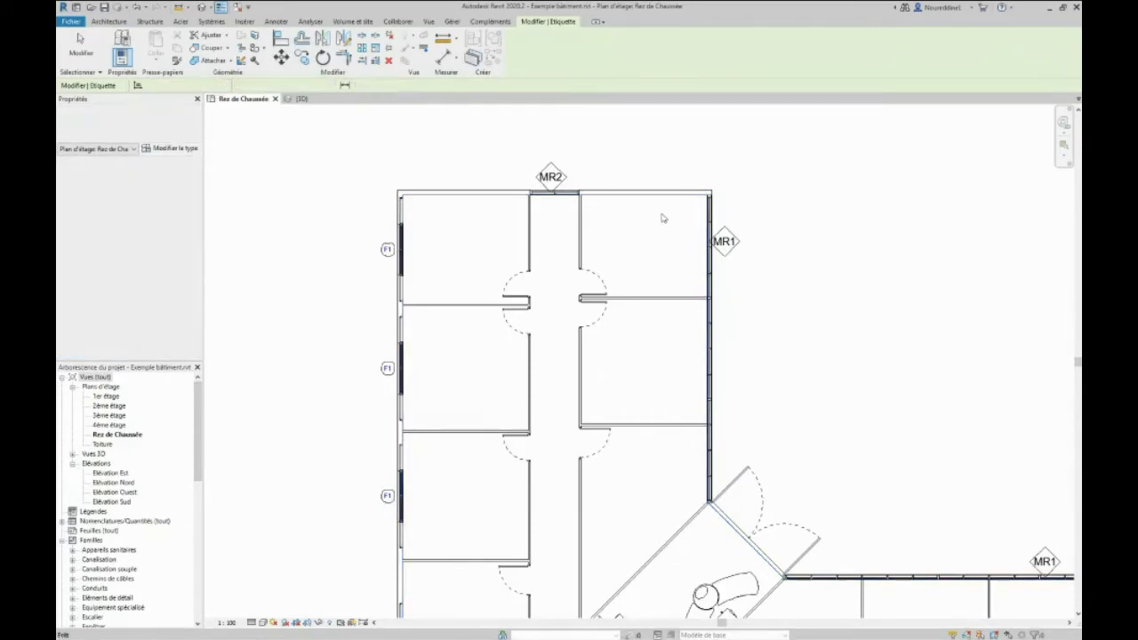
key("Escape")
Set the default loaded tag for the Portes category to Etiquette Porte - Type : Nombre and confirm the settings.
scroll(652, 227, "down", 2)
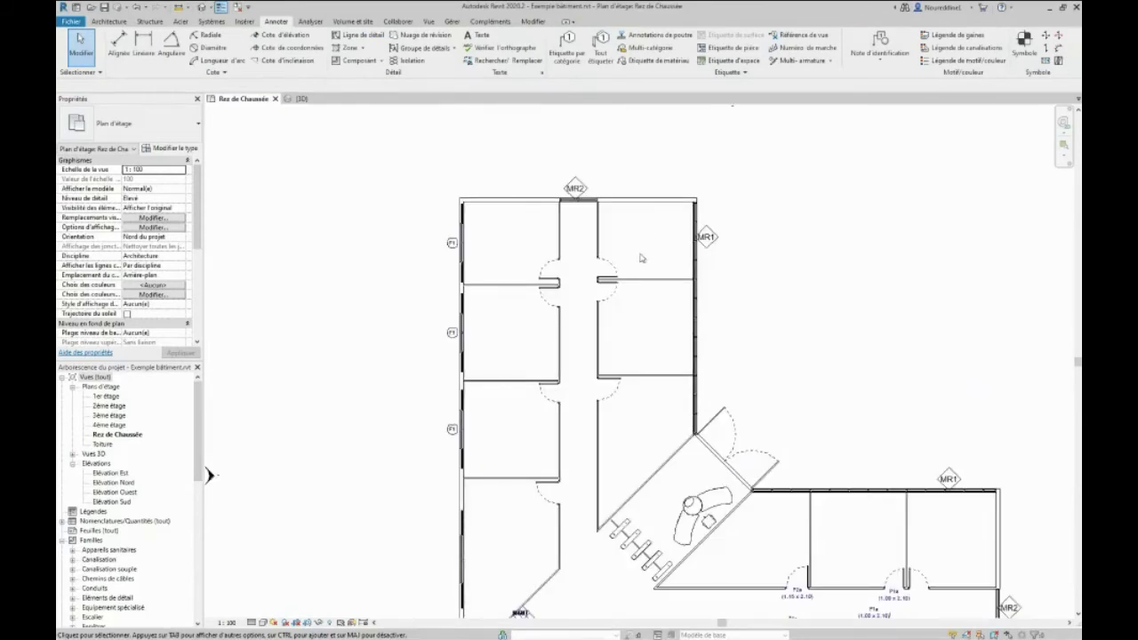
scroll(640, 258, "down", 2)
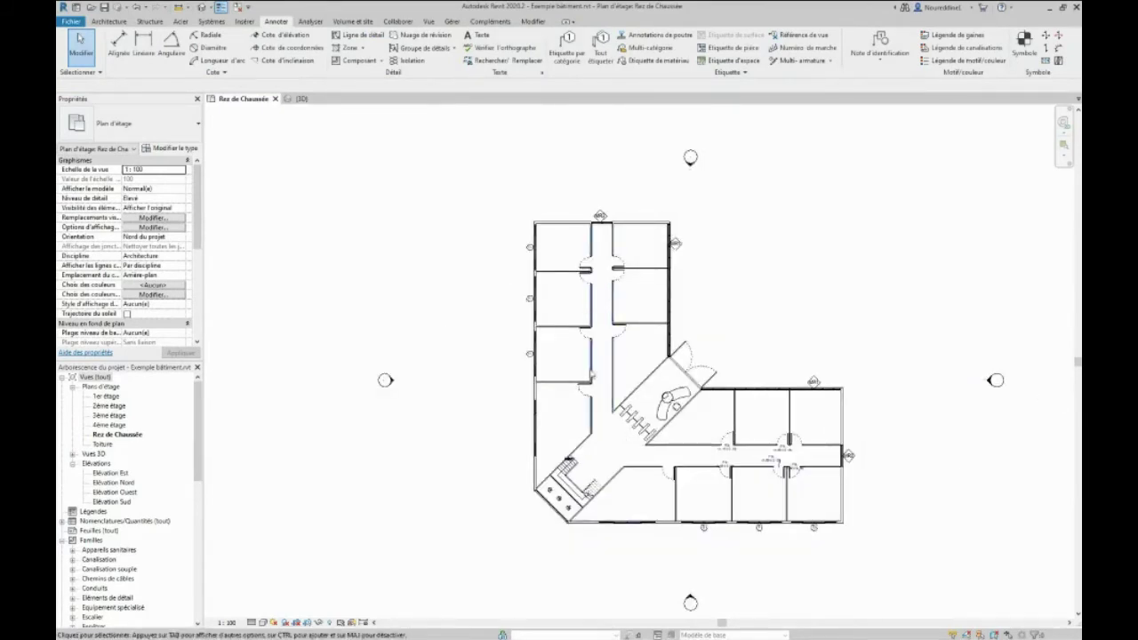
middle_click_drag(501, 323, 484, 293)
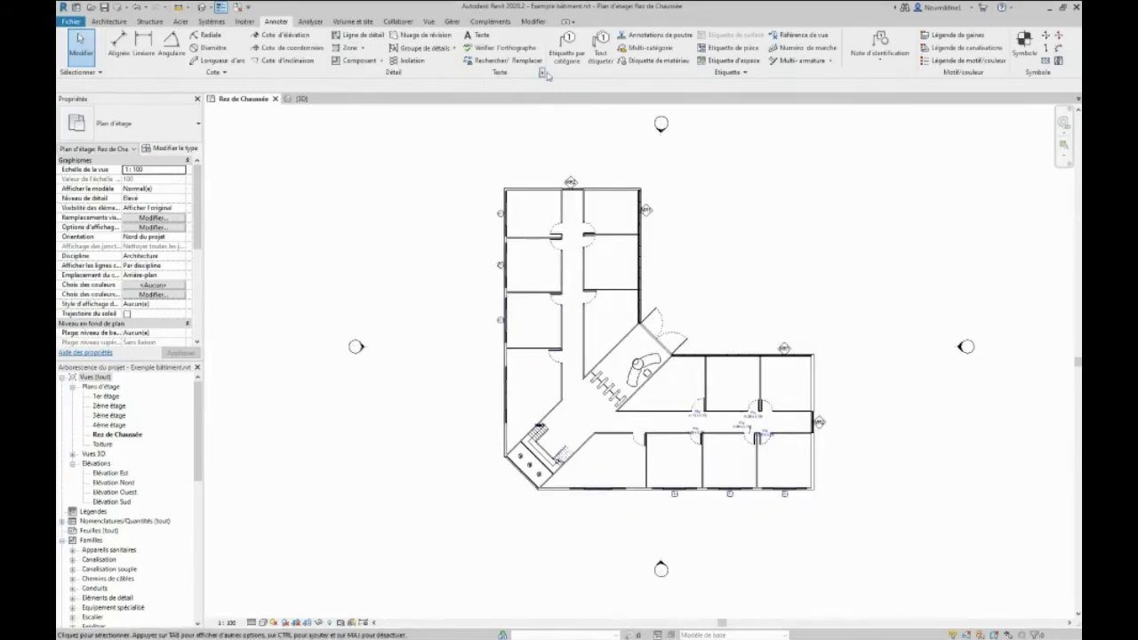
left_click(566, 43)
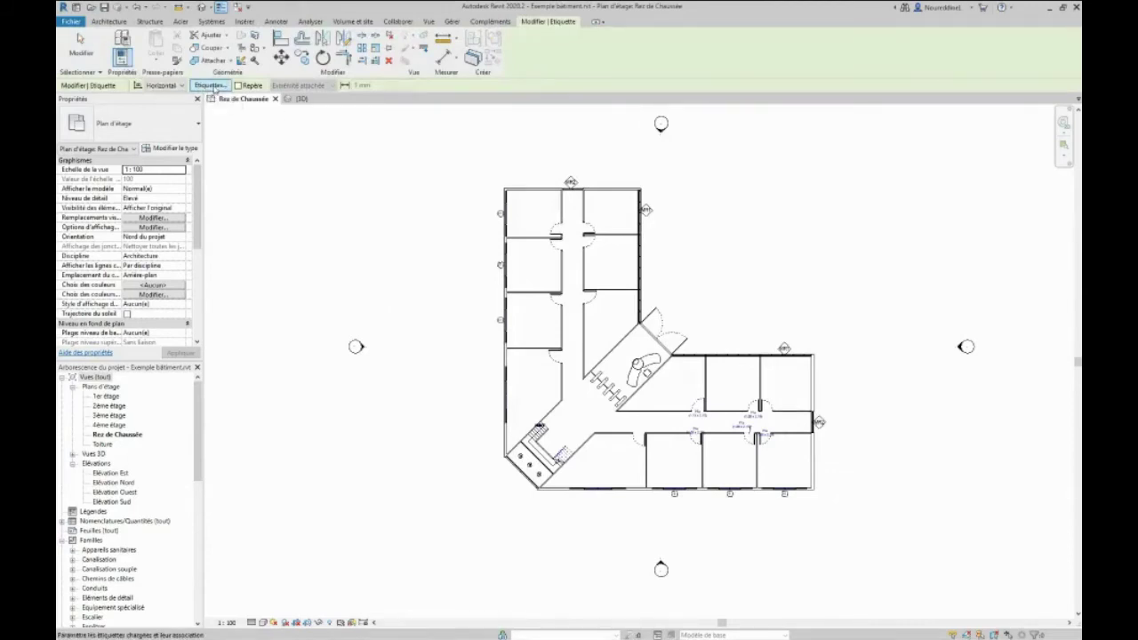
left_click(211, 86)
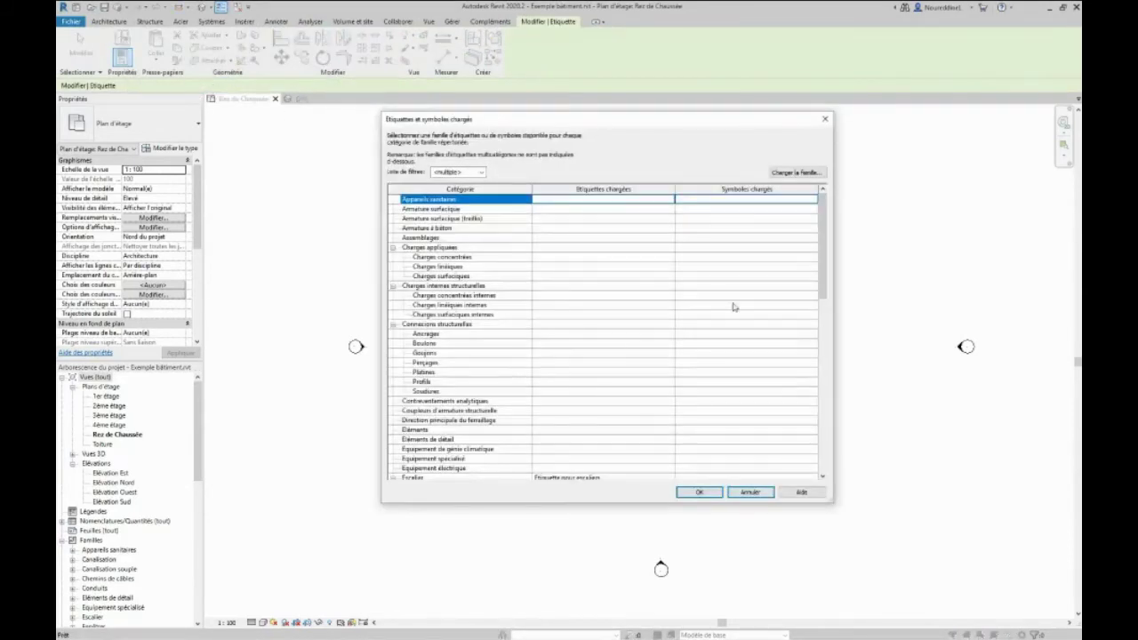
left_click_drag(822, 258, 820, 377)
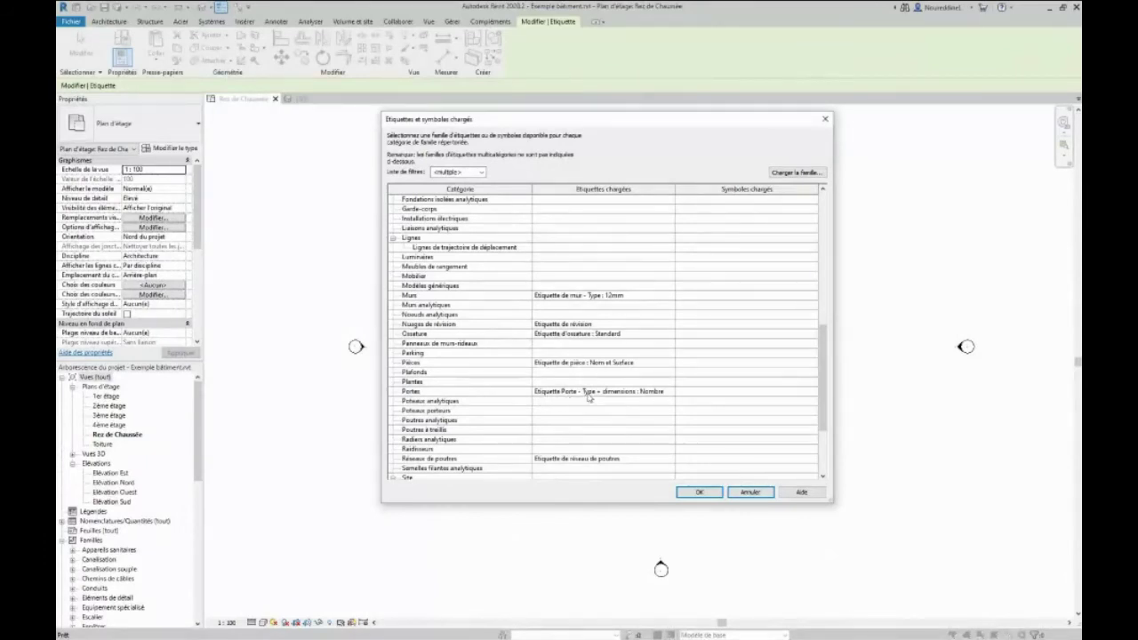
left_click(658, 397)
left_click(660, 397)
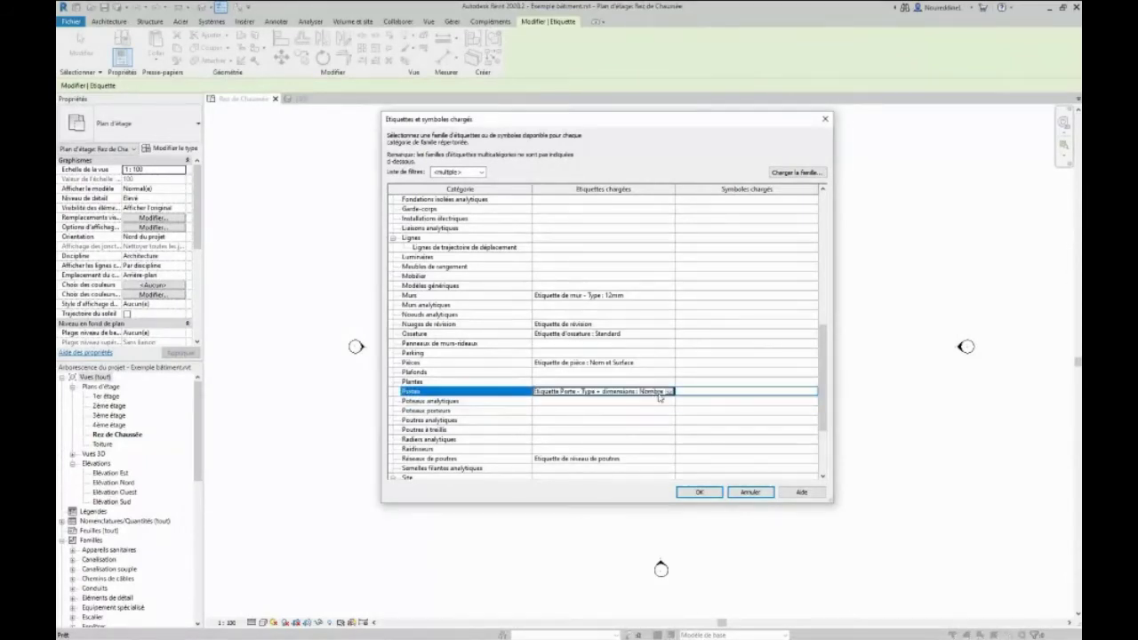
left_click(668, 392)
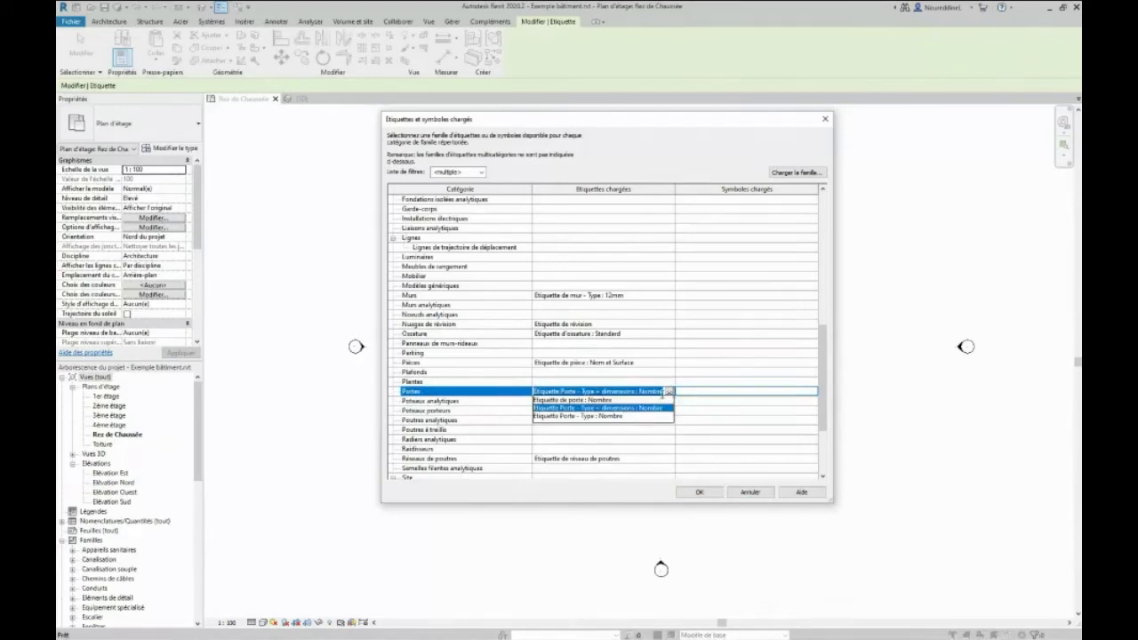
left_click(563, 417)
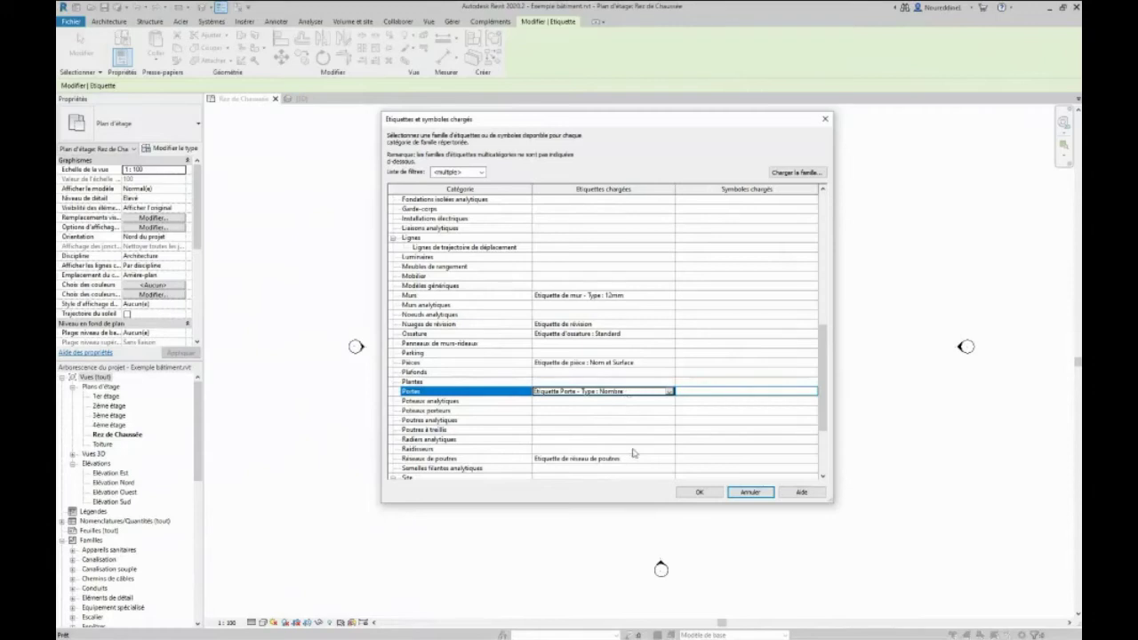
left_click(699, 492)
Tag by category three doors along the vertical wing's corridor, near the entrance hall.
scroll(604, 324, "up", 5)
left_click(584, 297)
left_click(402, 249)
left_click(365, 484)
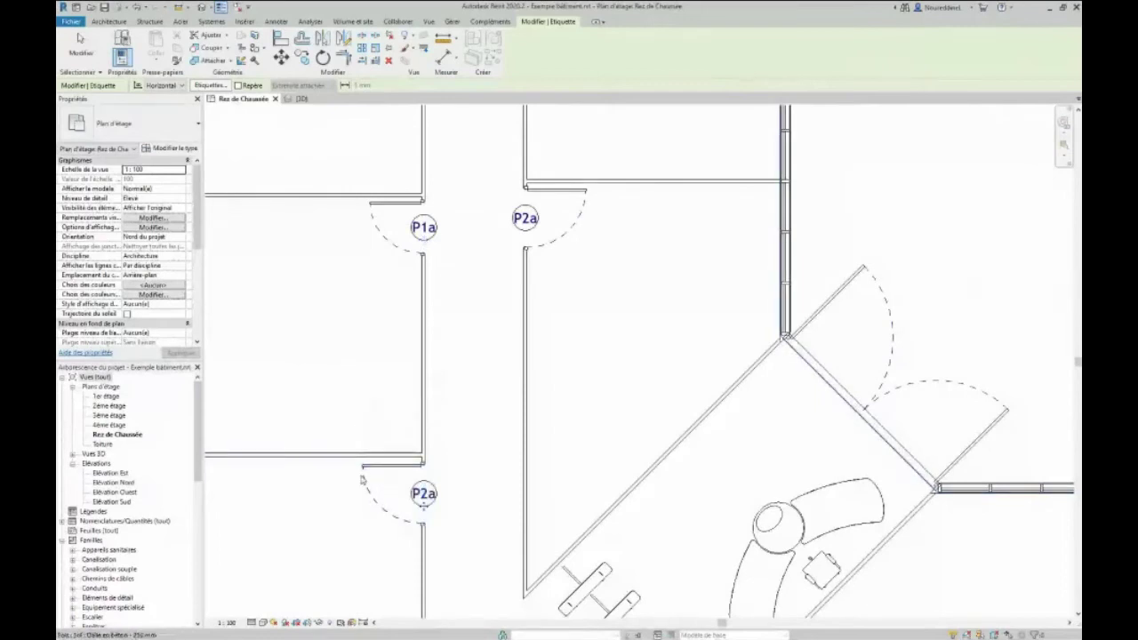
Review the loaded tag families for the window, wall and door categories, cancel without changes and end the tagging command.
left_click(212, 85)
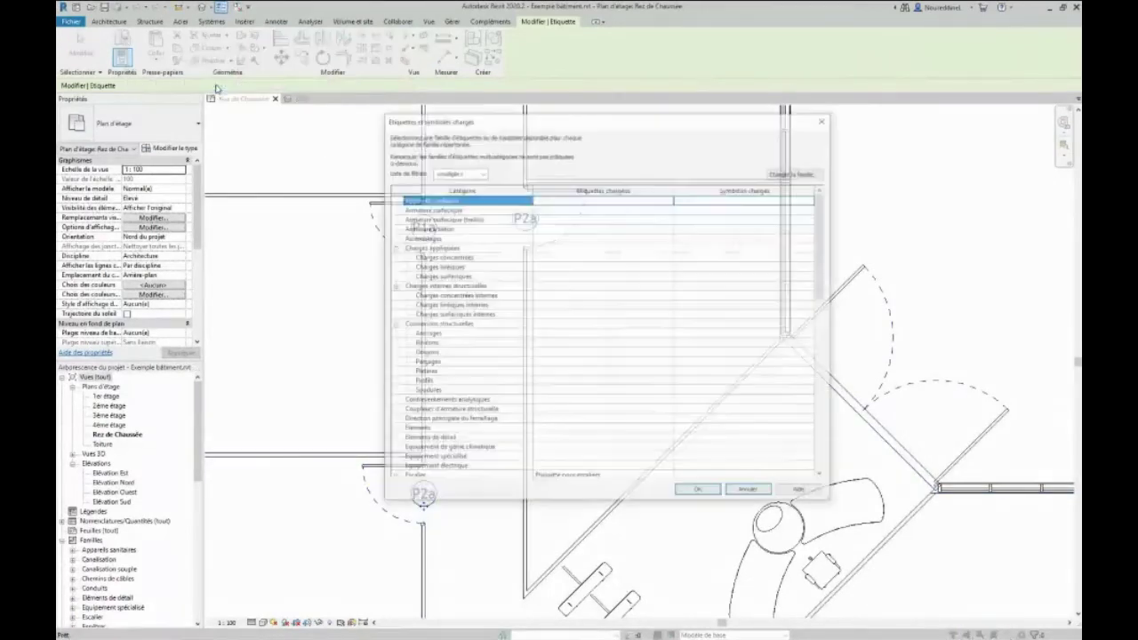
scroll(597, 385, "down", 10)
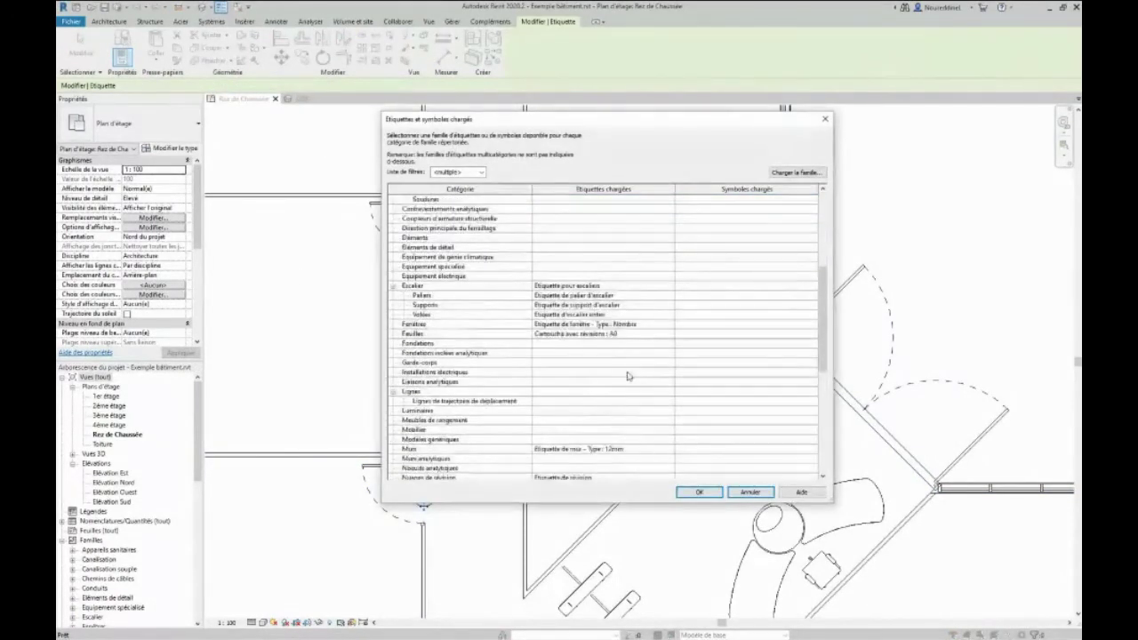
scroll(628, 376, "down", 8)
scroll(627, 372, "up", 3)
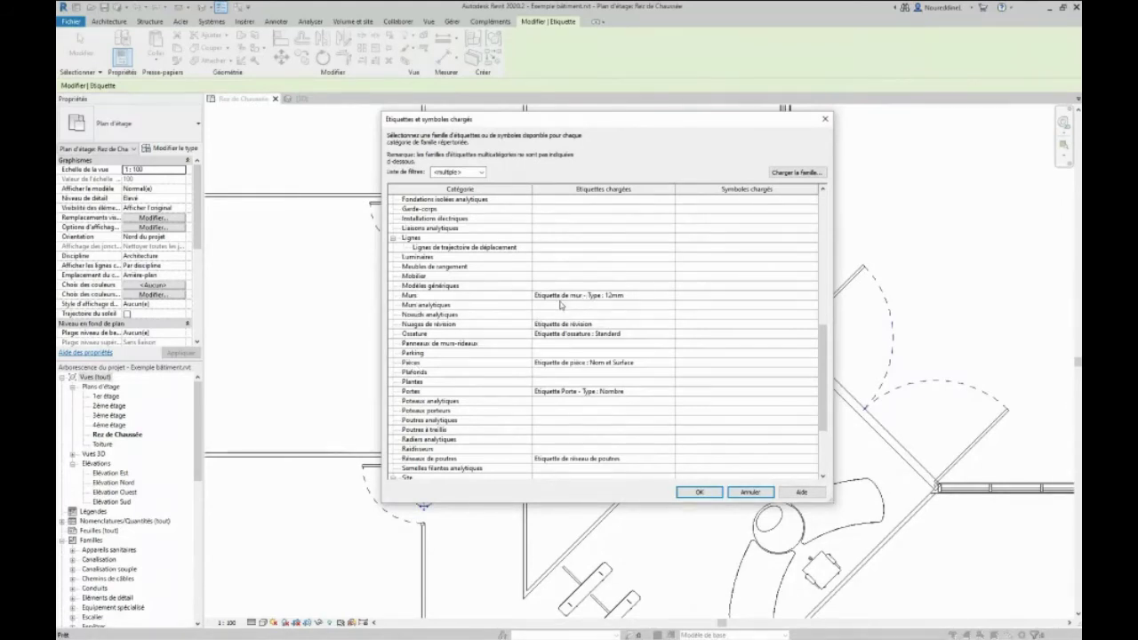
left_click(635, 298)
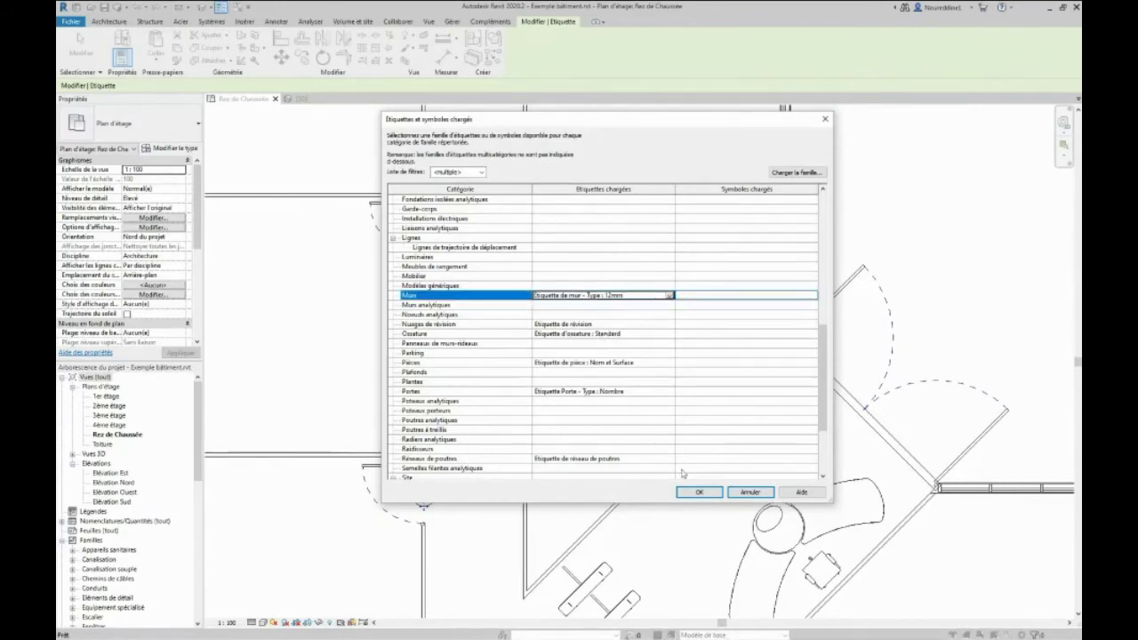
left_click(750, 491)
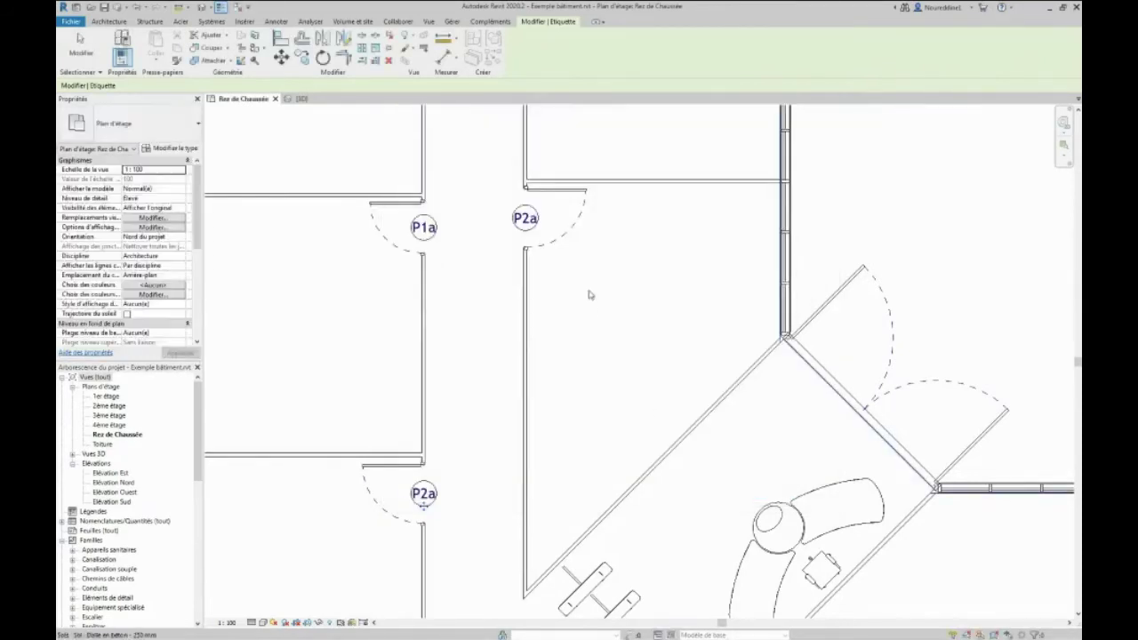
key("Escape")
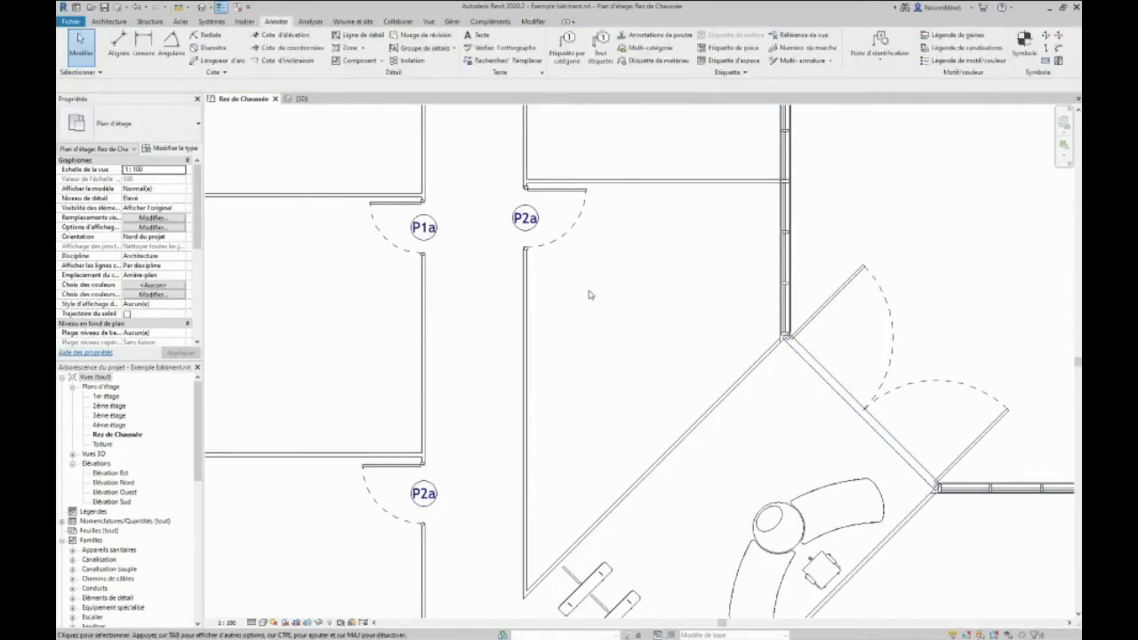
Select the whole floor plan, filter the selection to window, wall and door tags only, and delete them.
scroll(589, 295, "down", 6)
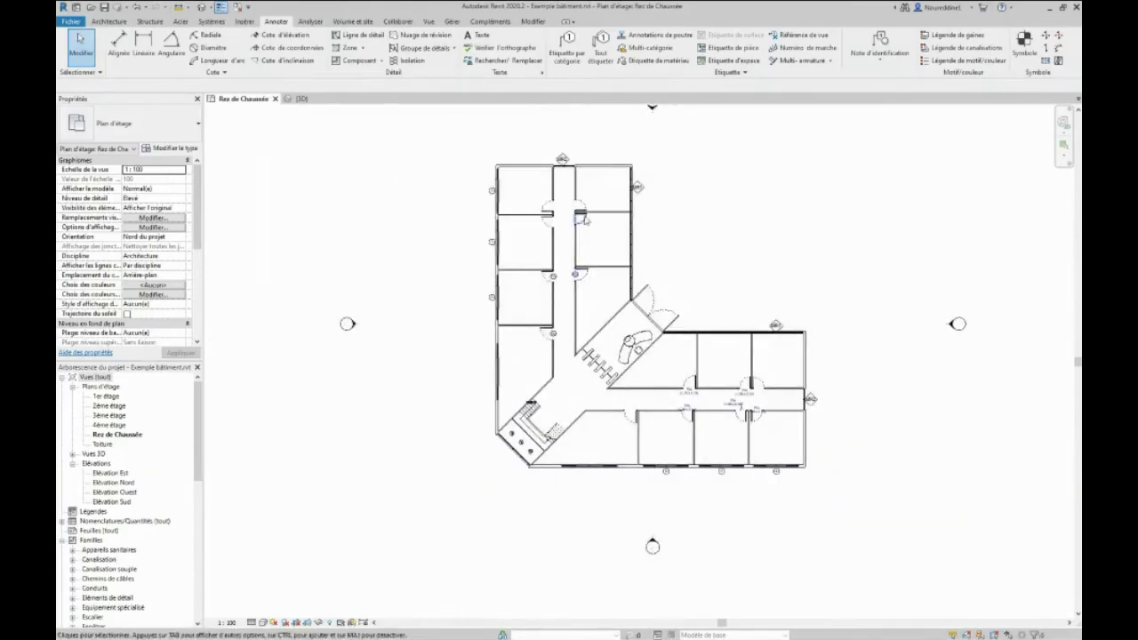
left_click_drag(428, 135, 846, 510)
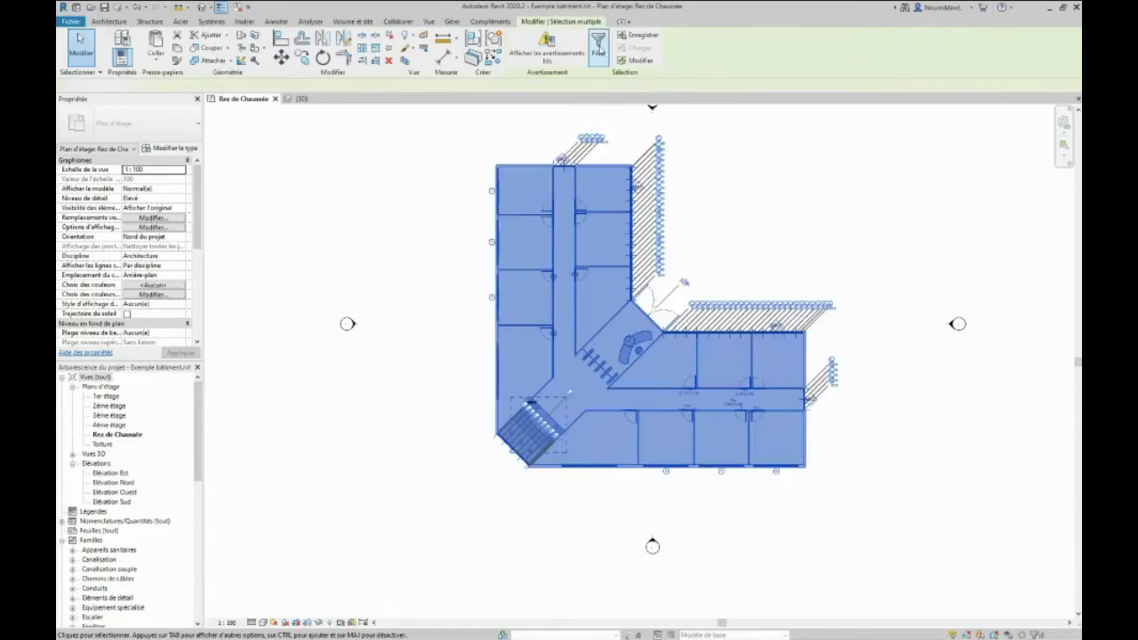
left_click(599, 51)
left_click(374, 158)
left_click(229, 158)
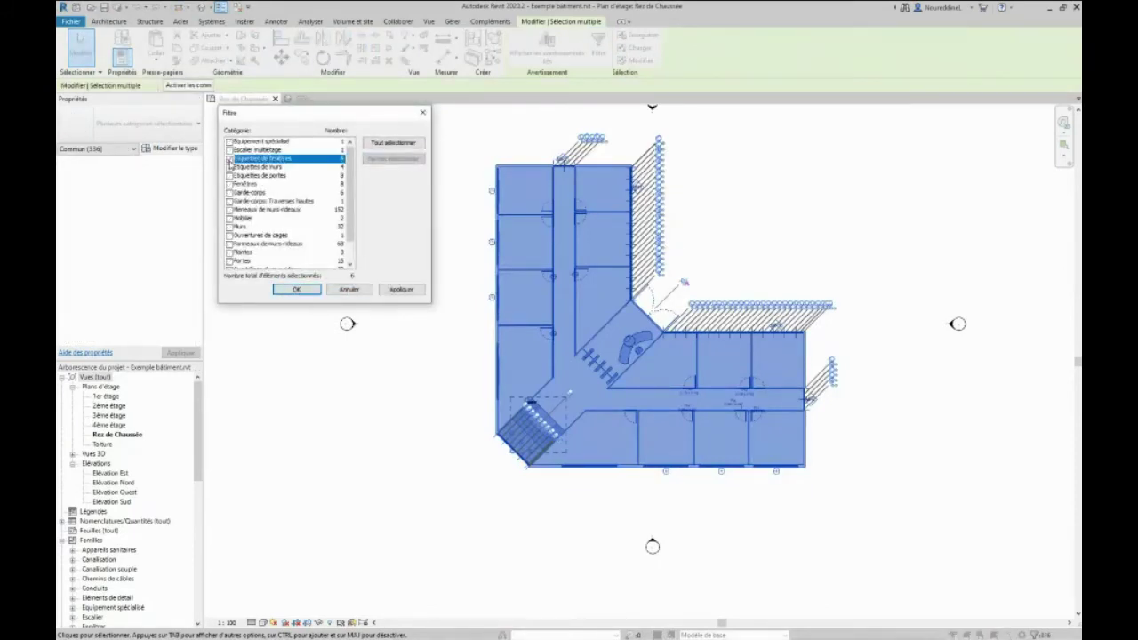
left_click(229, 166)
left_click(230, 175)
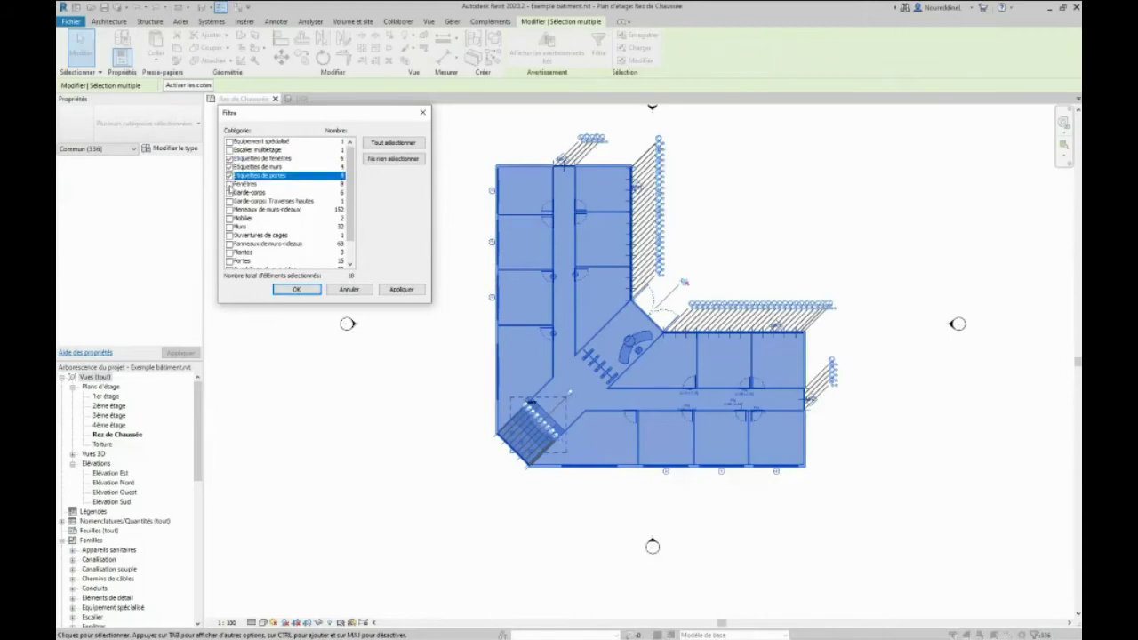
left_click(401, 290)
key("Return")
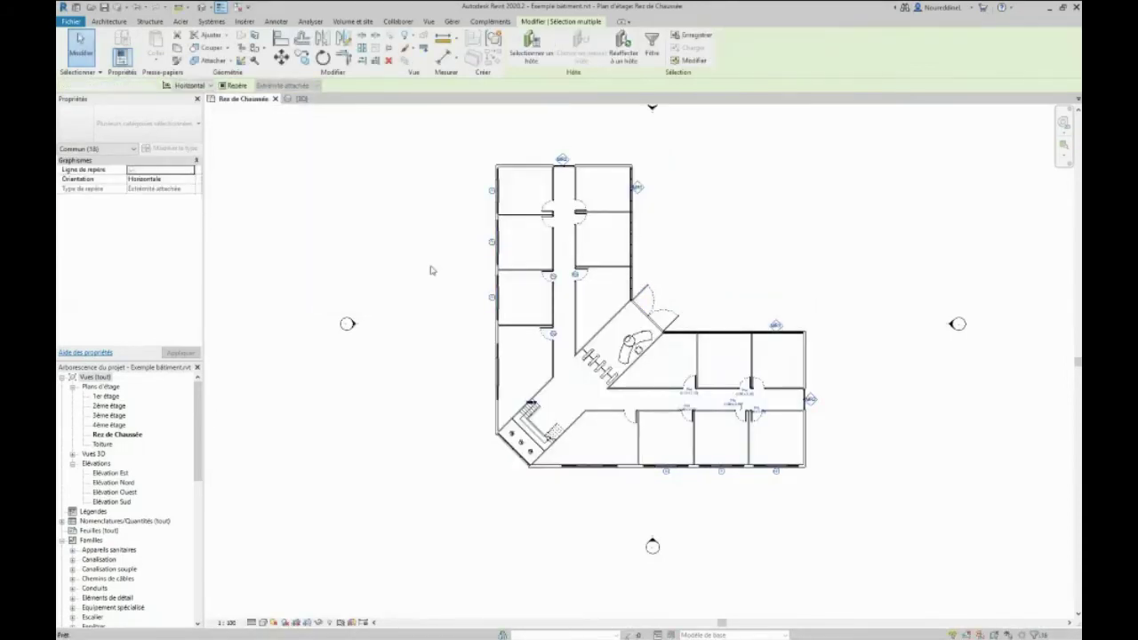
key("Delete")
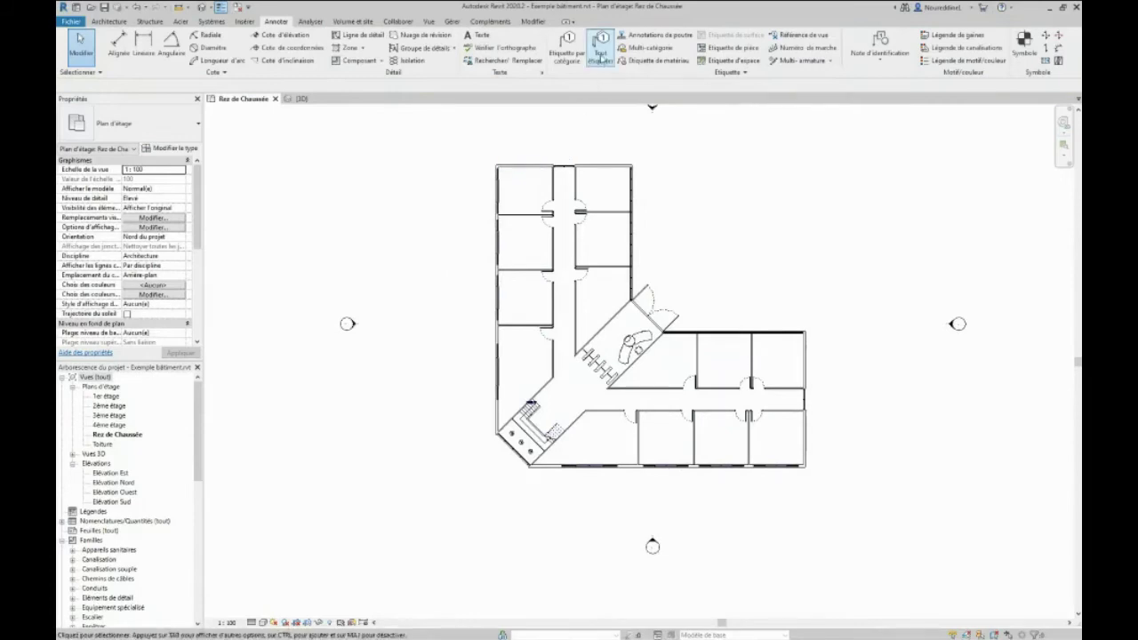
Examine the categories and loaded tags offered for tagging all untagged elements in the view, and cancel.
left_click(601, 49)
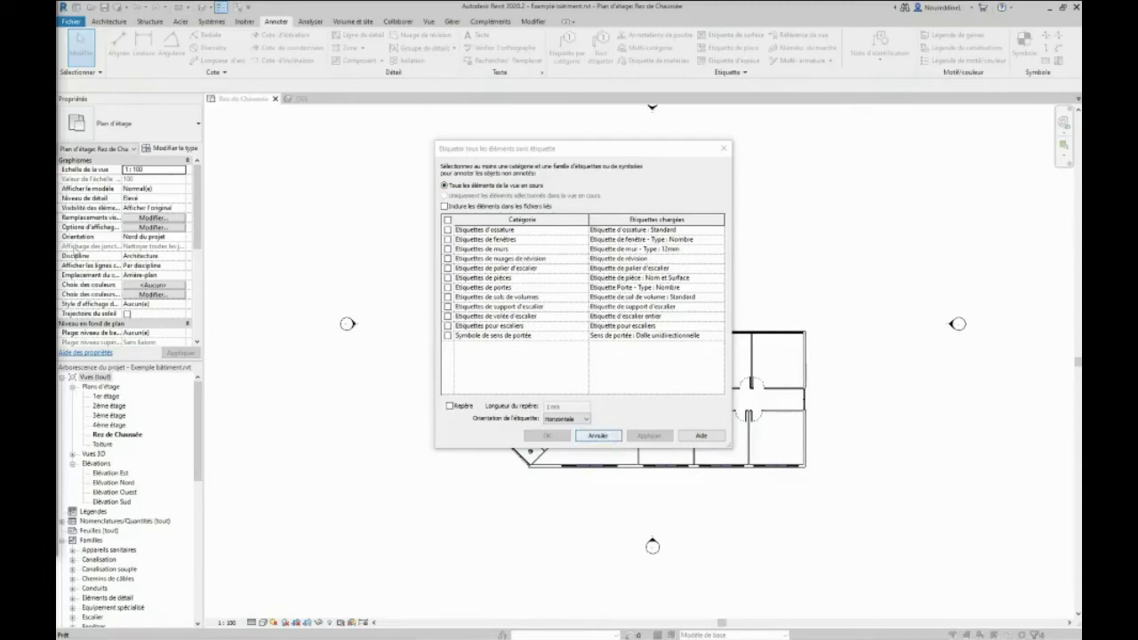
left_click(596, 436)
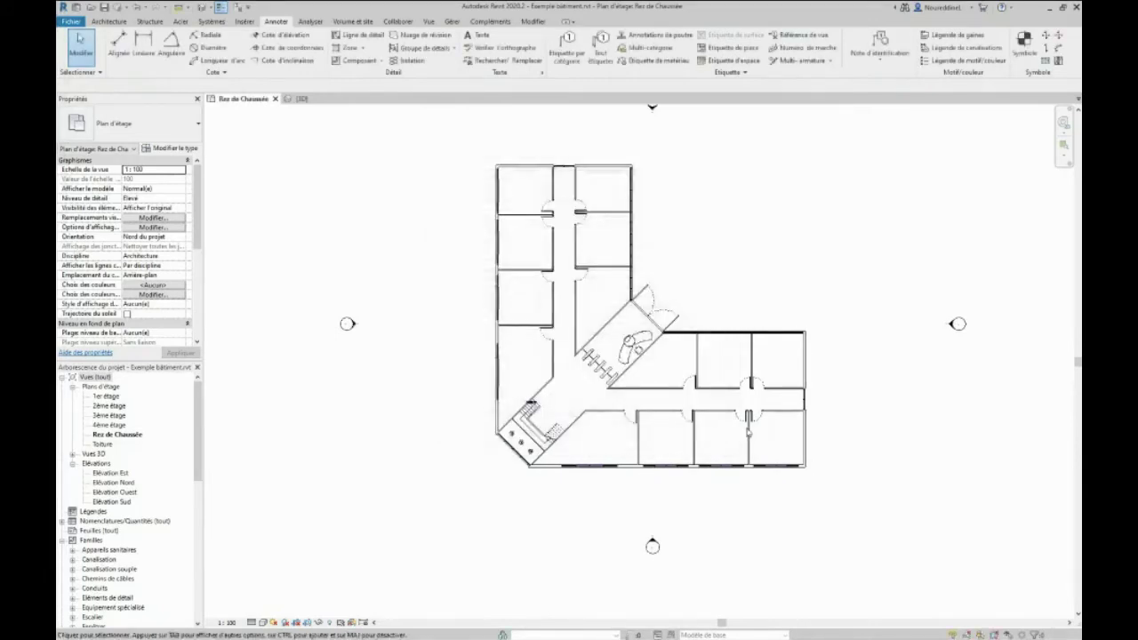
Select all P1a door instances visible in the view, examine the tag-all options restricted to selected elements, and cancel and deselect.
scroll(745, 425, "up", 4)
left_click(734, 414)
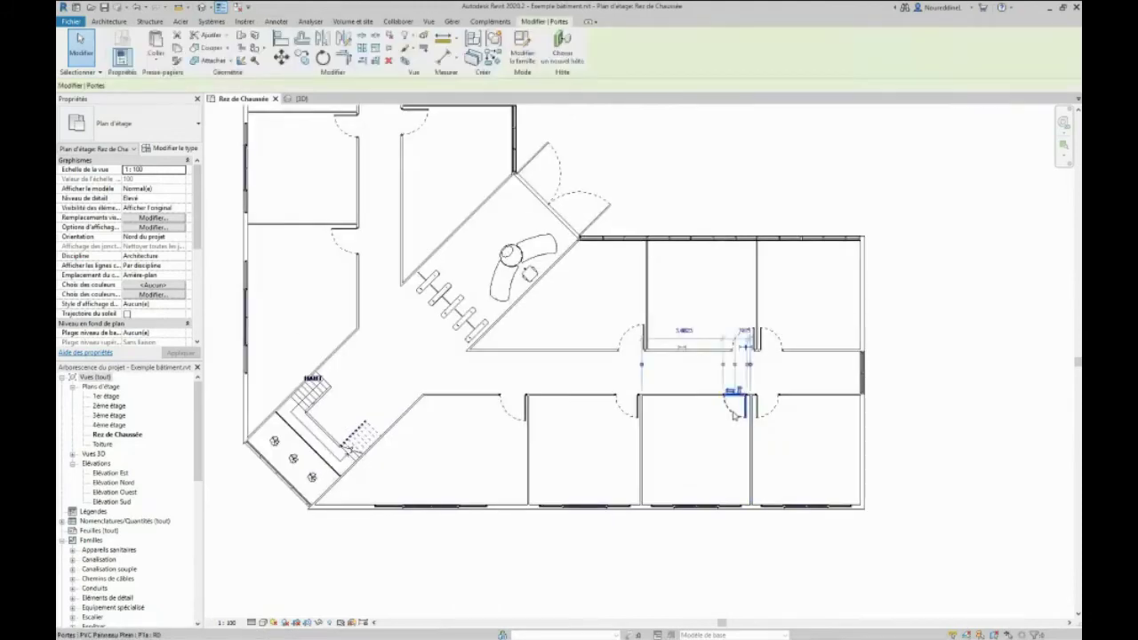
right_click(735, 413)
mouse_move(786, 288)
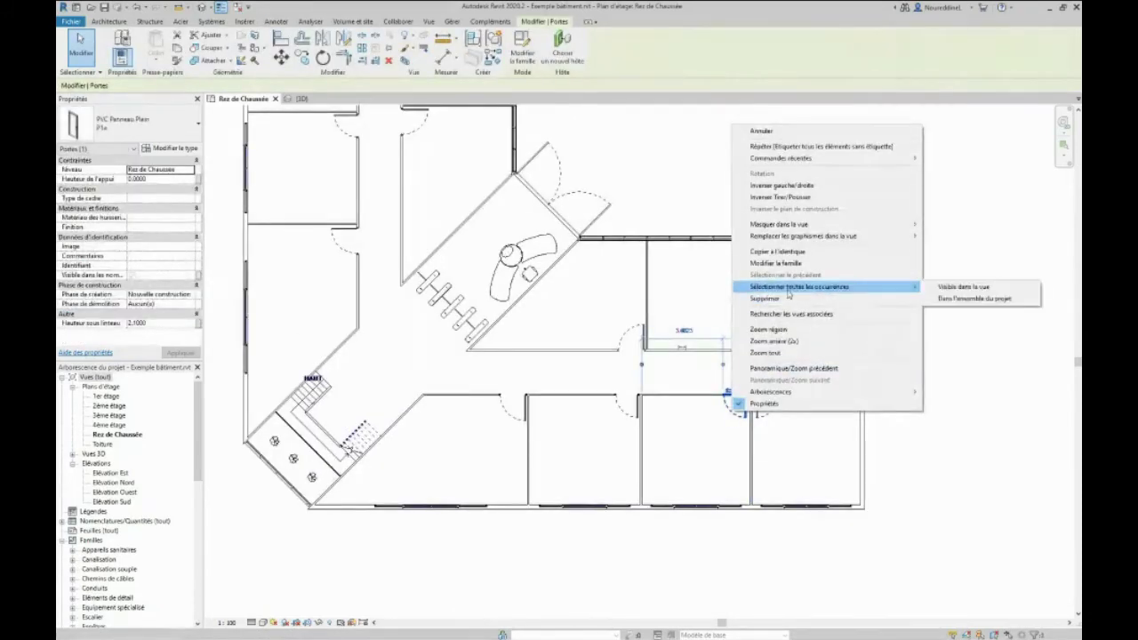
left_click(947, 286)
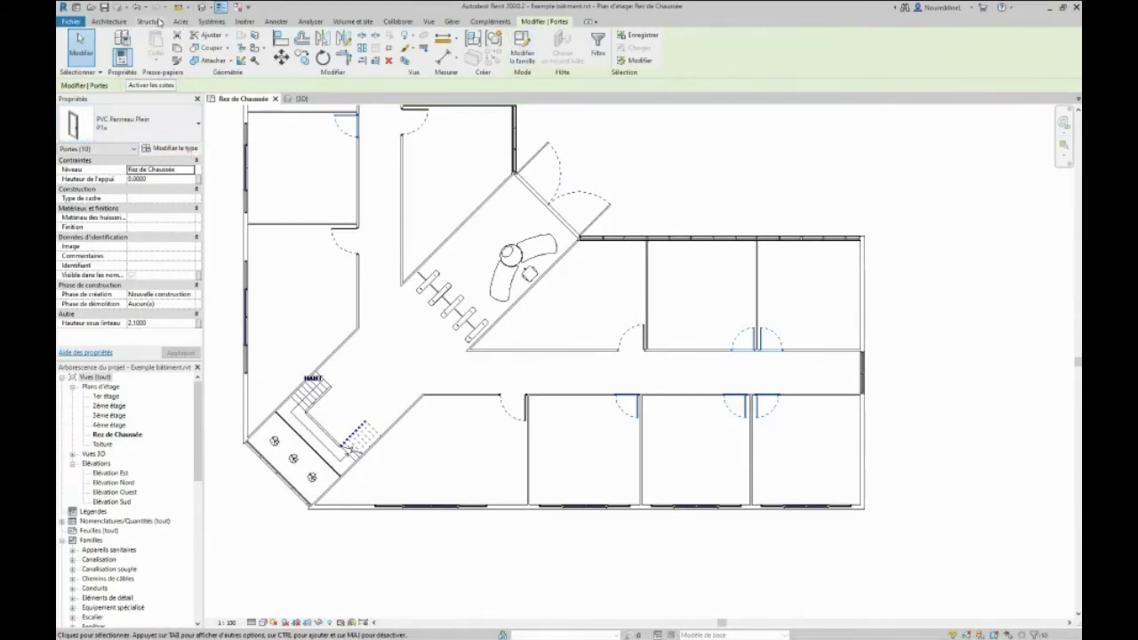
left_click(276, 21)
left_click(597, 45)
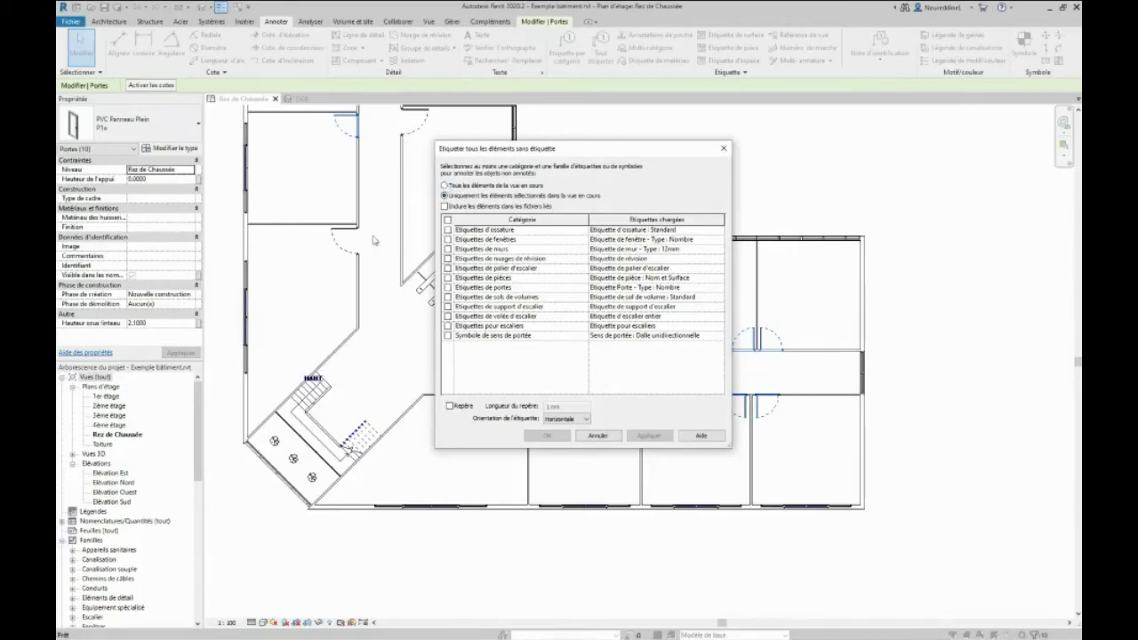
left_click(592, 436)
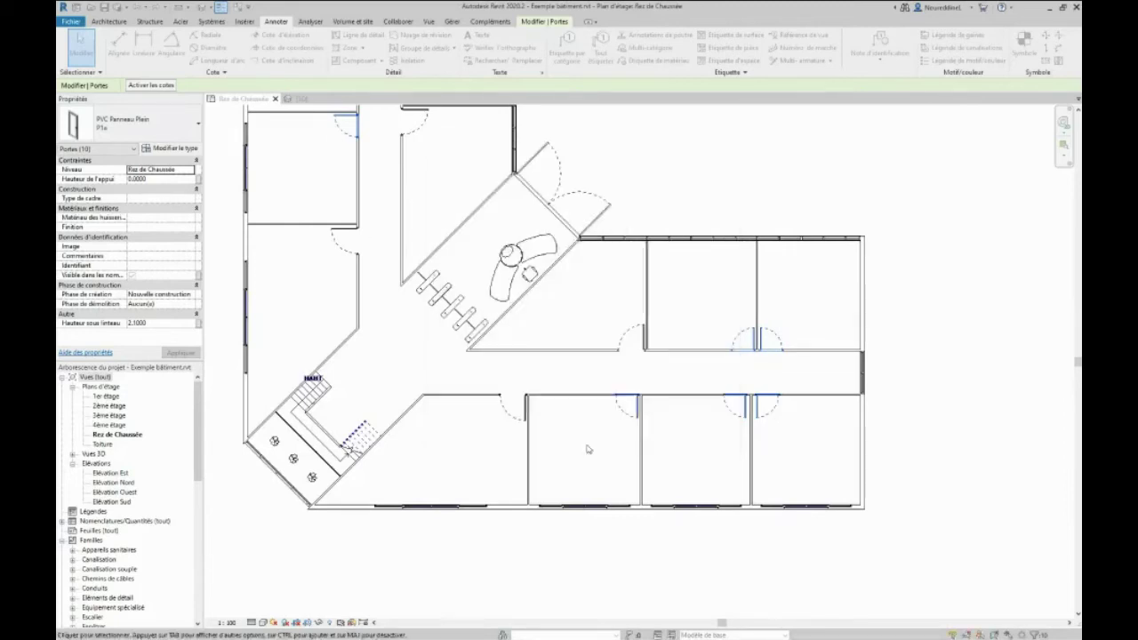
left_click(584, 450)
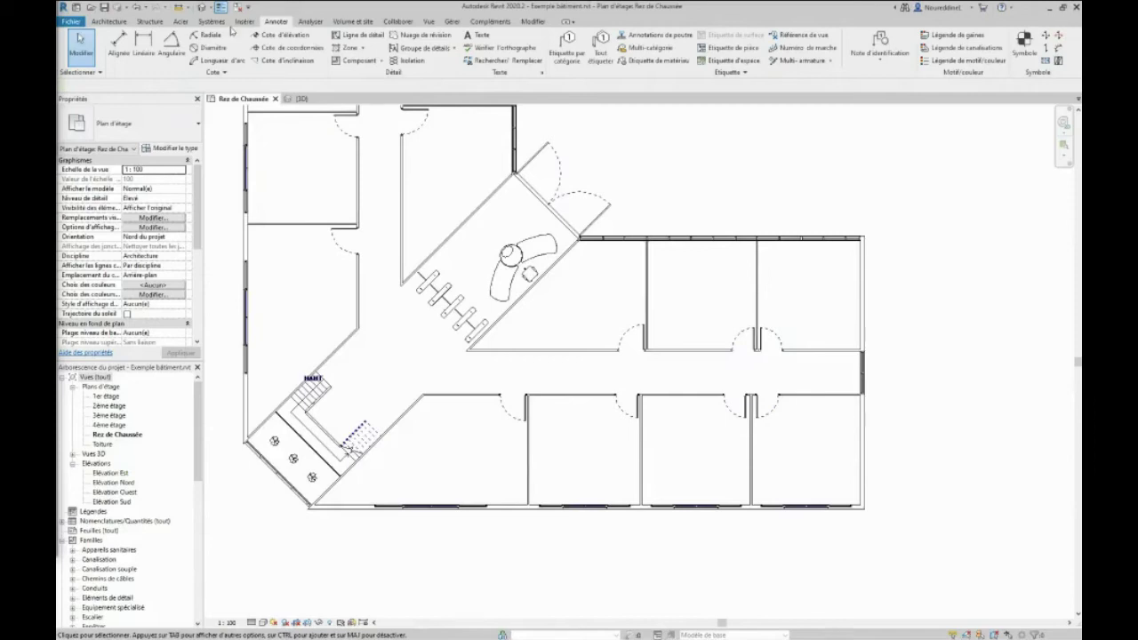
Switch to the {3D} view and orient it to the Rez de Chaussée floor plan.
left_click(427, 22)
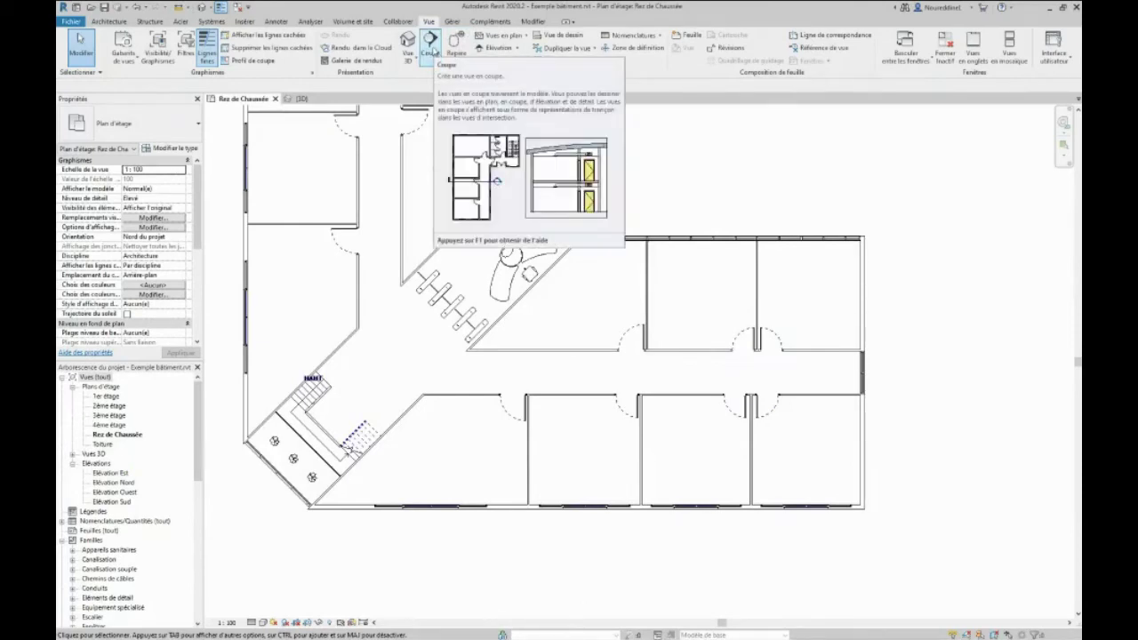
left_click(301, 99)
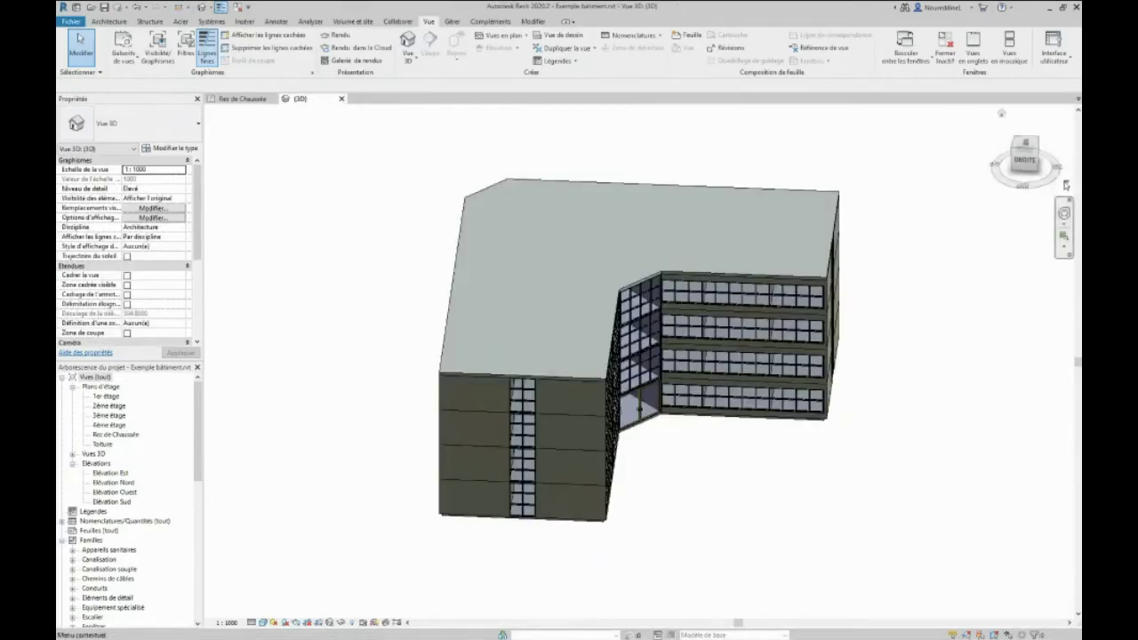
left_click(1066, 184)
mouse_move(999, 315)
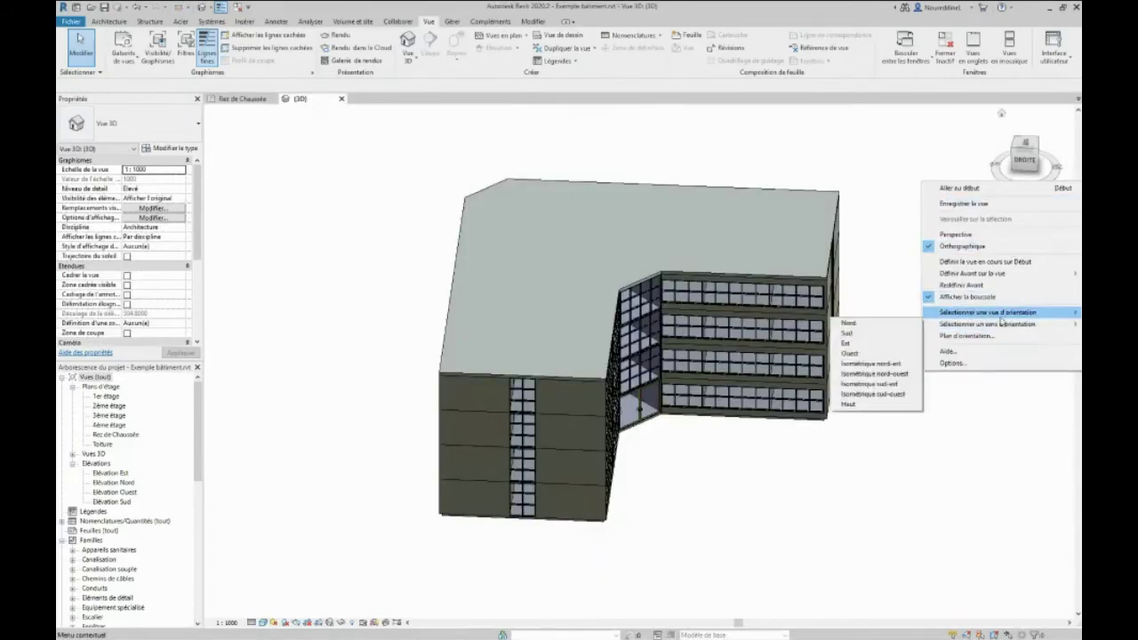
mouse_move(906, 316)
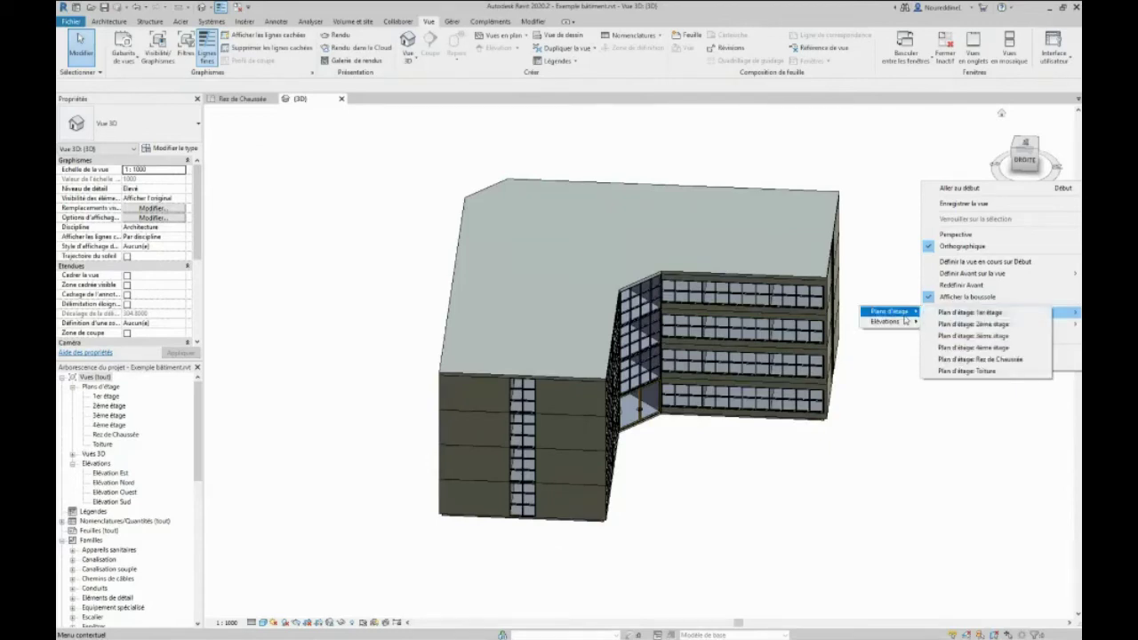
left_click(978, 359)
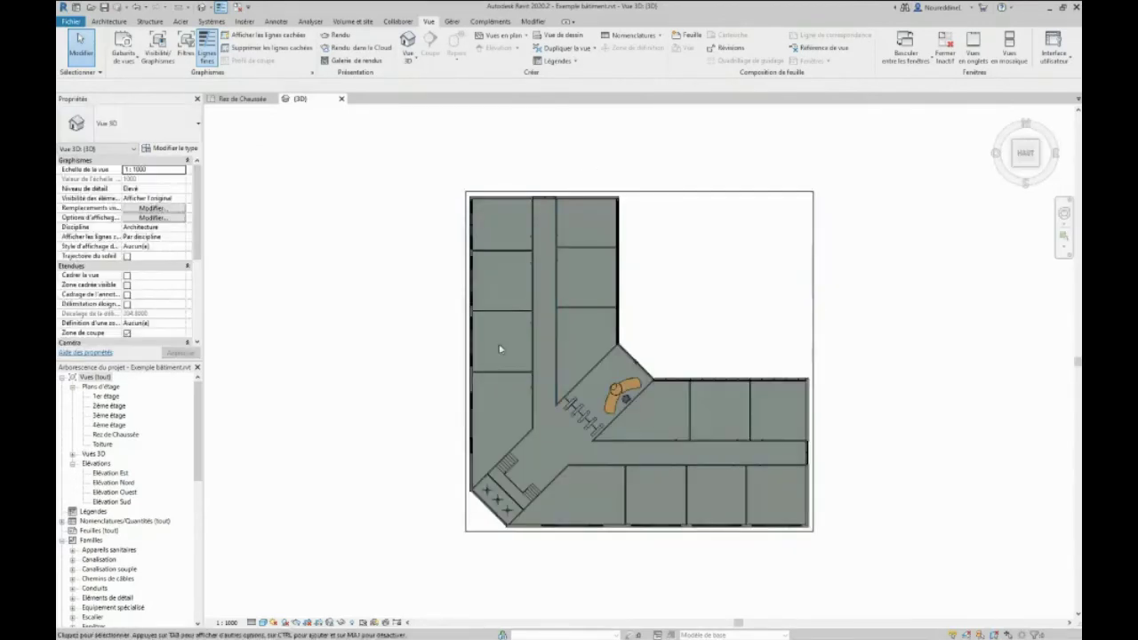
Turn off the section box in the 3D view so the whole building is displayed.
middle_click_drag(452, 373, 575, 403, "shift")
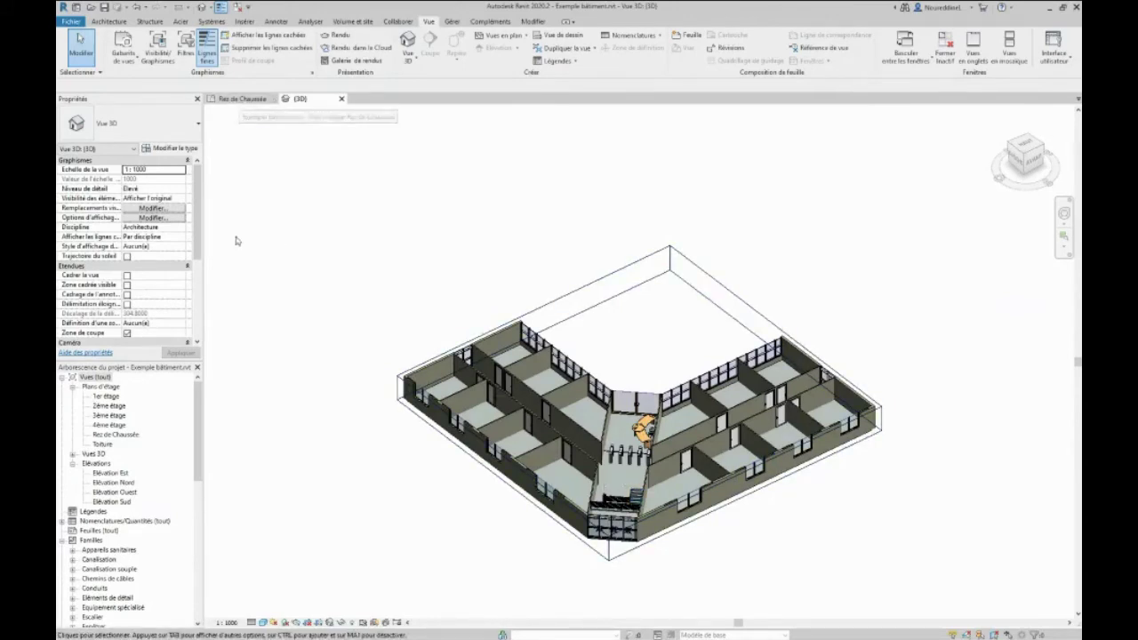
scroll(131, 297, "down", 2)
left_click(127, 295)
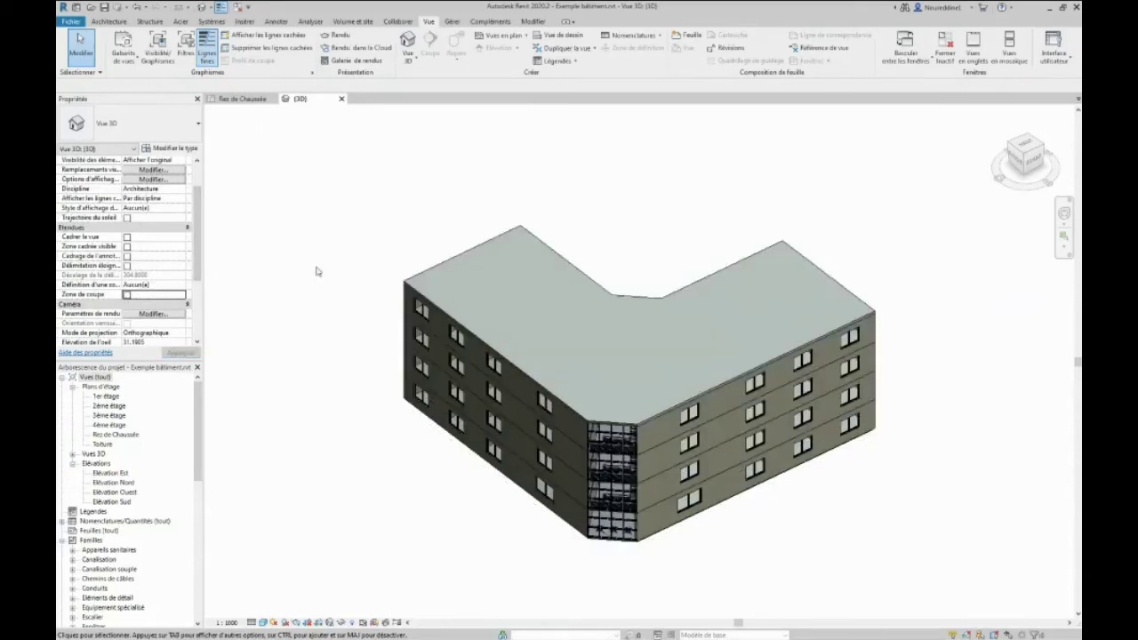
On the Rez de Chaussée plan, set up tagging of all untagged elements with the door and window tag categories ticked.
left_click(249, 99)
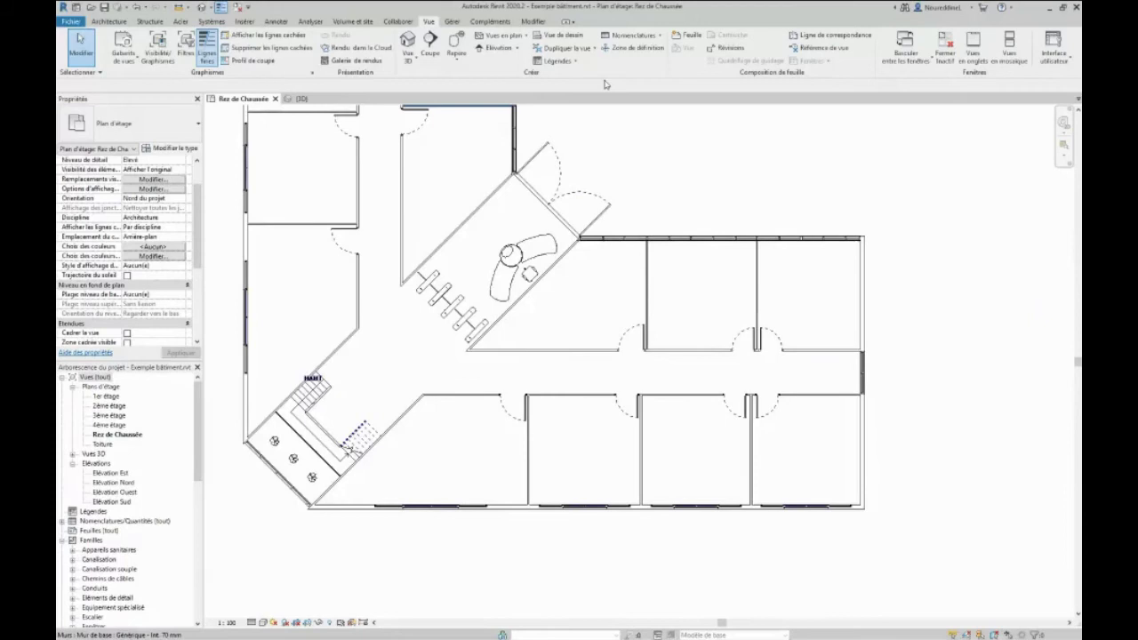
left_click(275, 21)
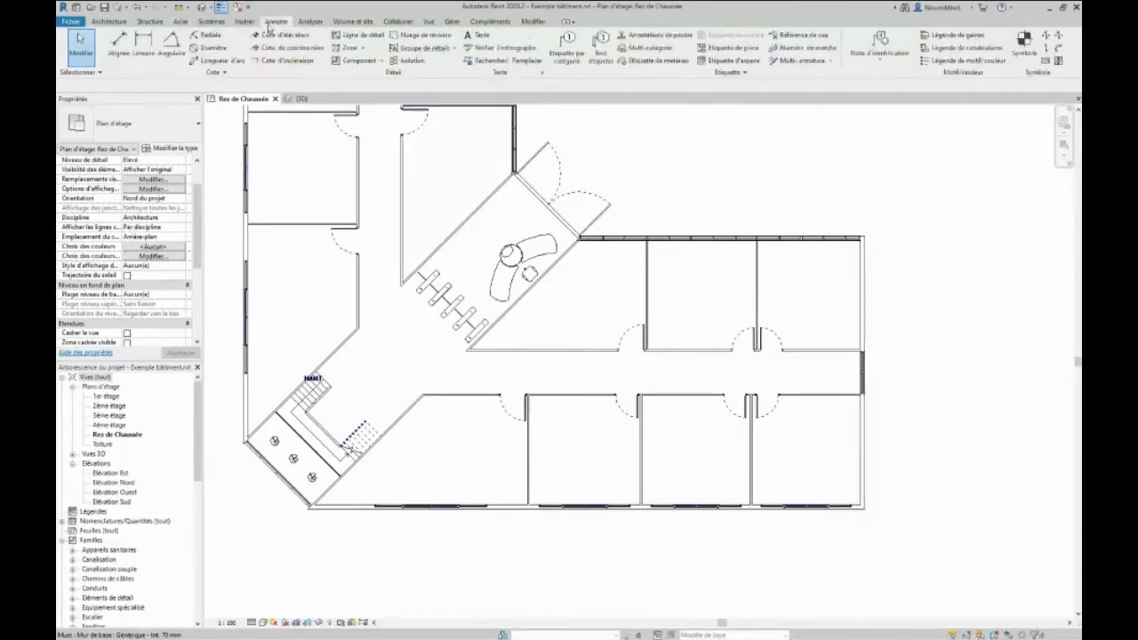
left_click(600, 55)
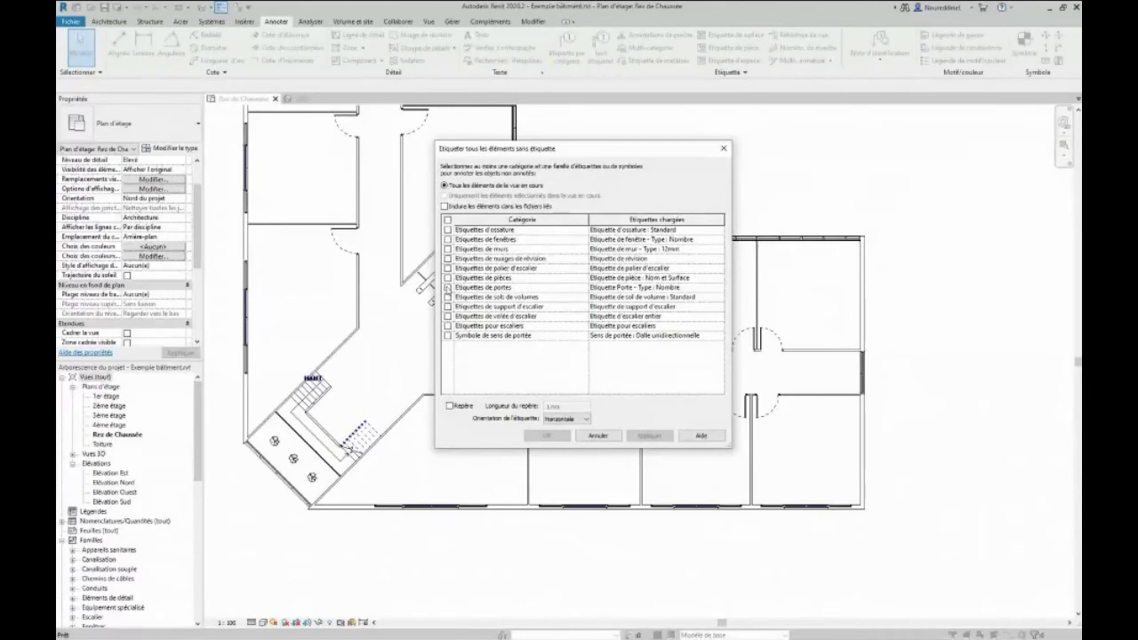
left_click(447, 287)
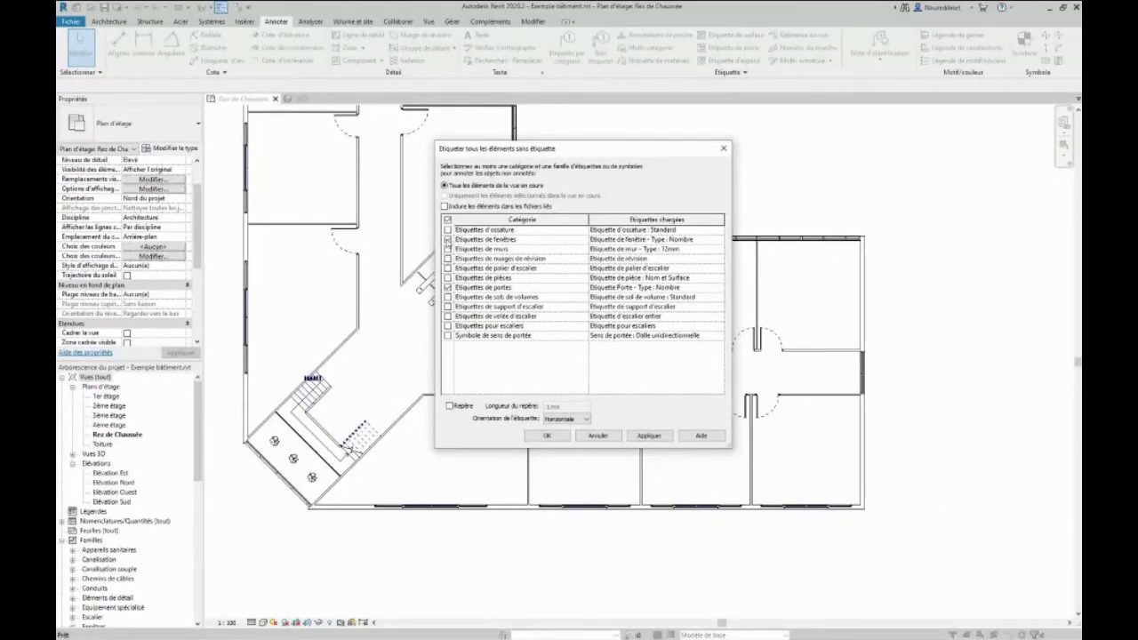
left_click(449, 240)
left_click_drag(504, 157, 534, 327)
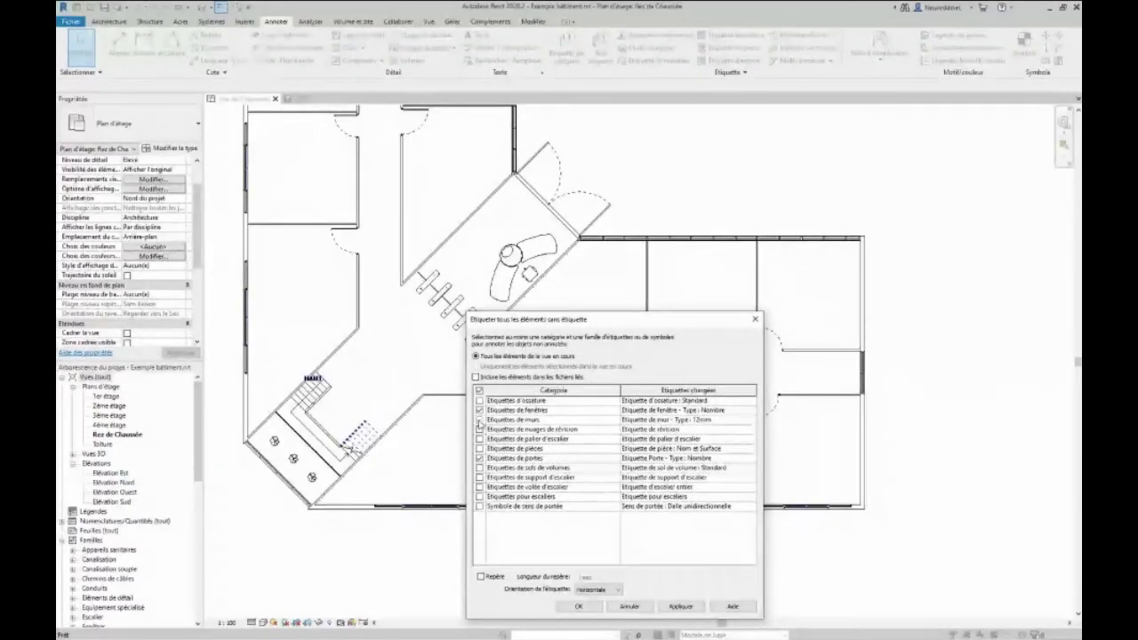
left_click_drag(545, 321, 561, 200)
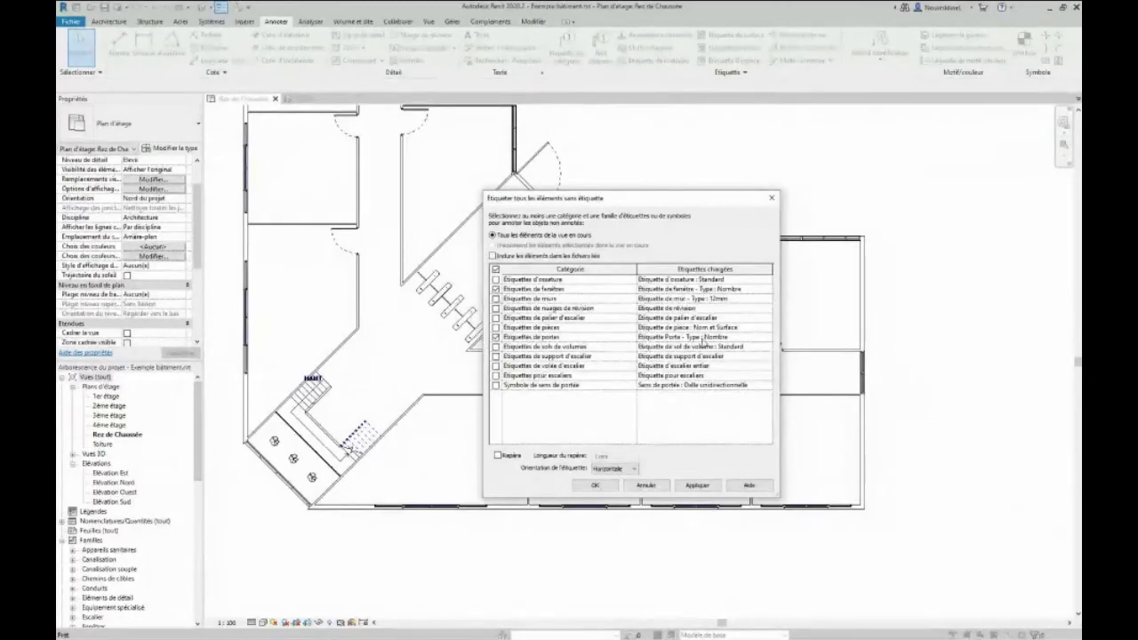
Keep Etiquette Porte - Type : Nombre as the door tag and apply the tags to all doors and windows in the view.
left_click(716, 343)
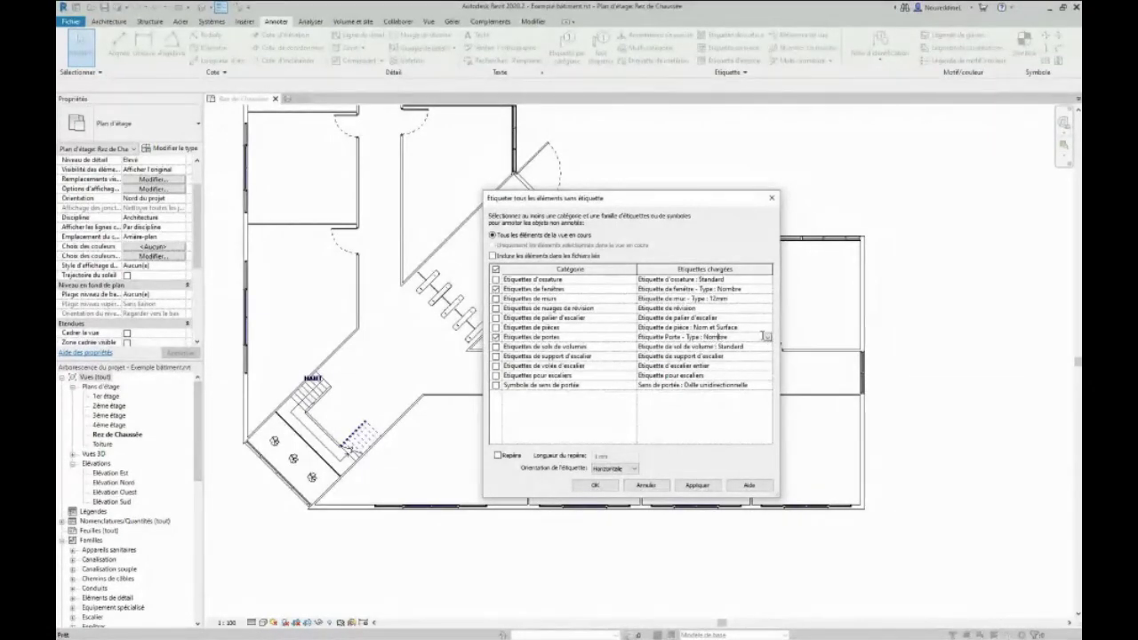
left_click(766, 338)
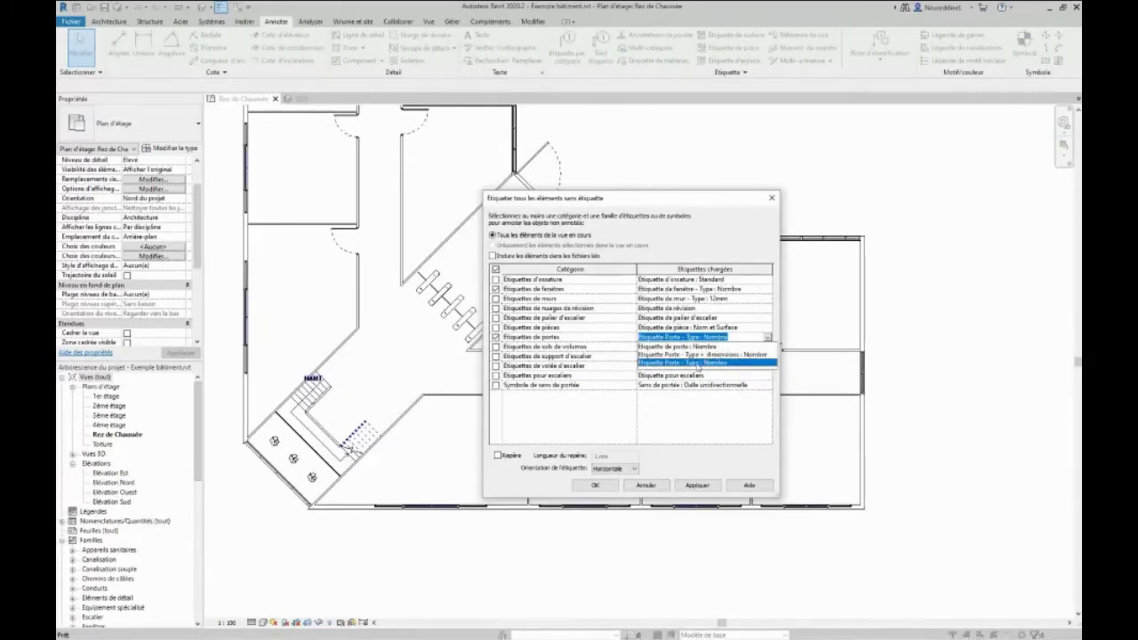
left_click(698, 365)
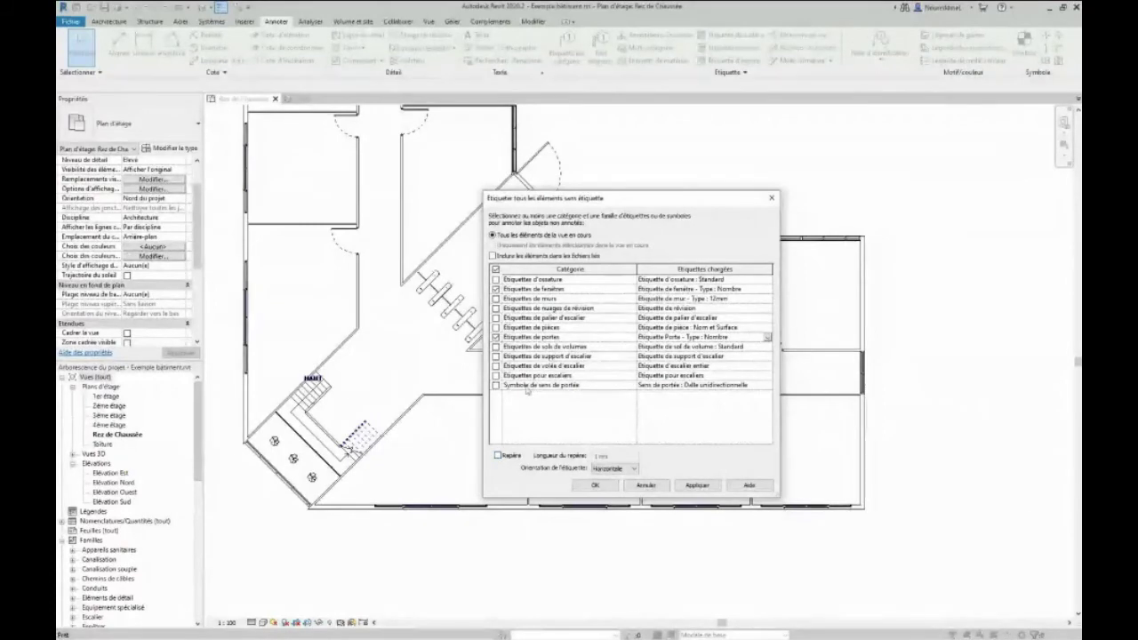
left_click(692, 487)
left_click(591, 487)
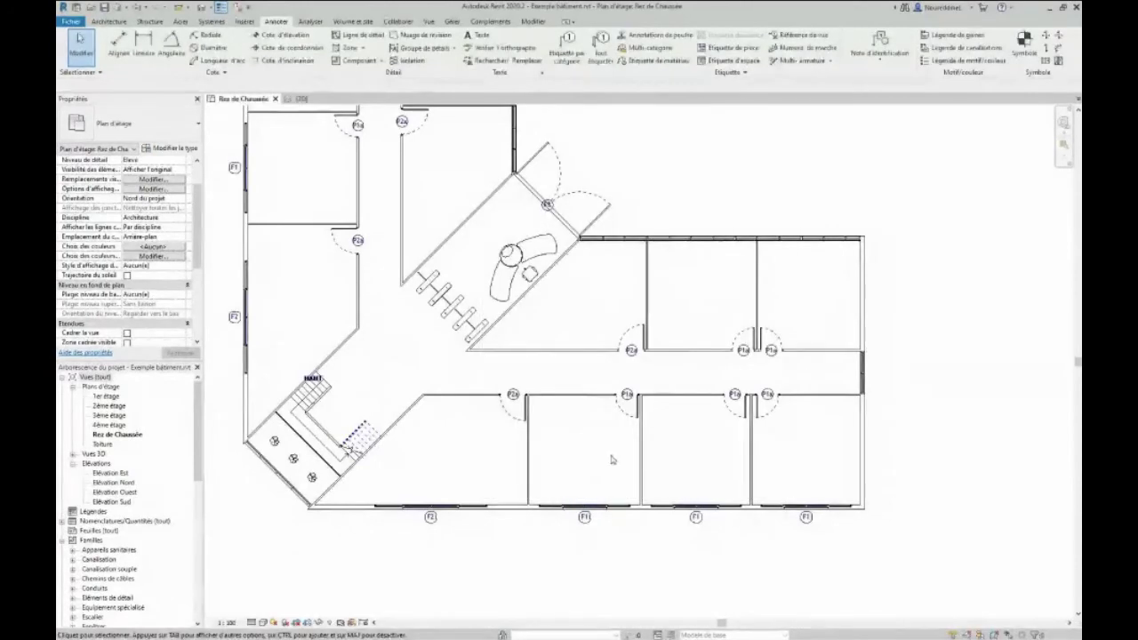
Examine the door and window tags placed across both wings of the ground floor plan.
scroll(599, 459, "down", 1)
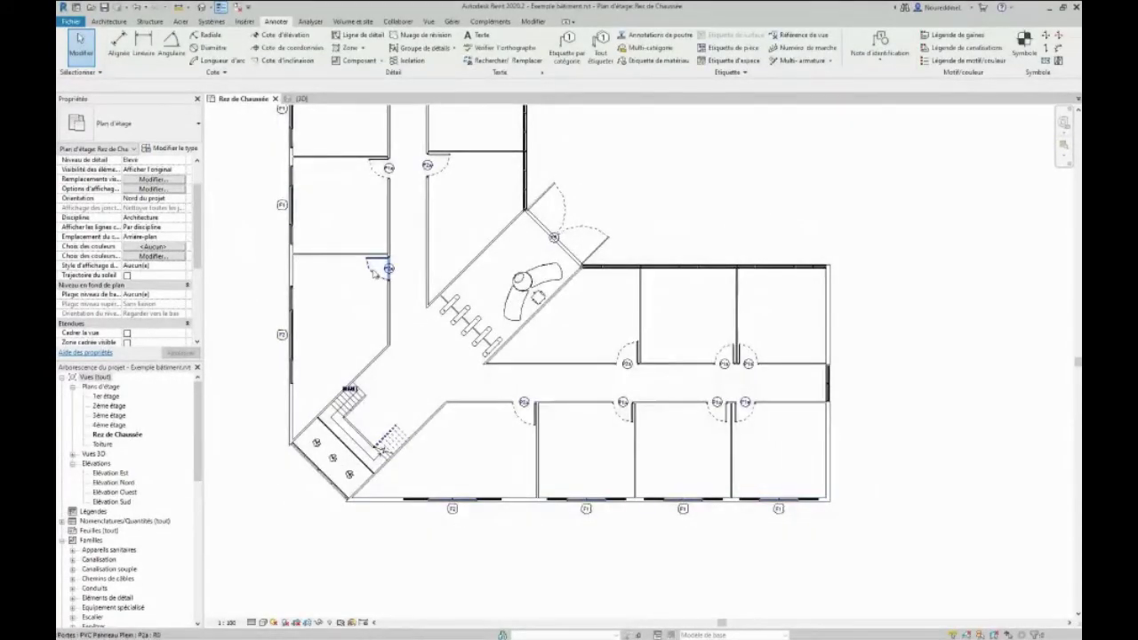
scroll(367, 272, "down", 1)
middle_click_drag(420, 338, 470, 435)
scroll(400, 449, "up", 4)
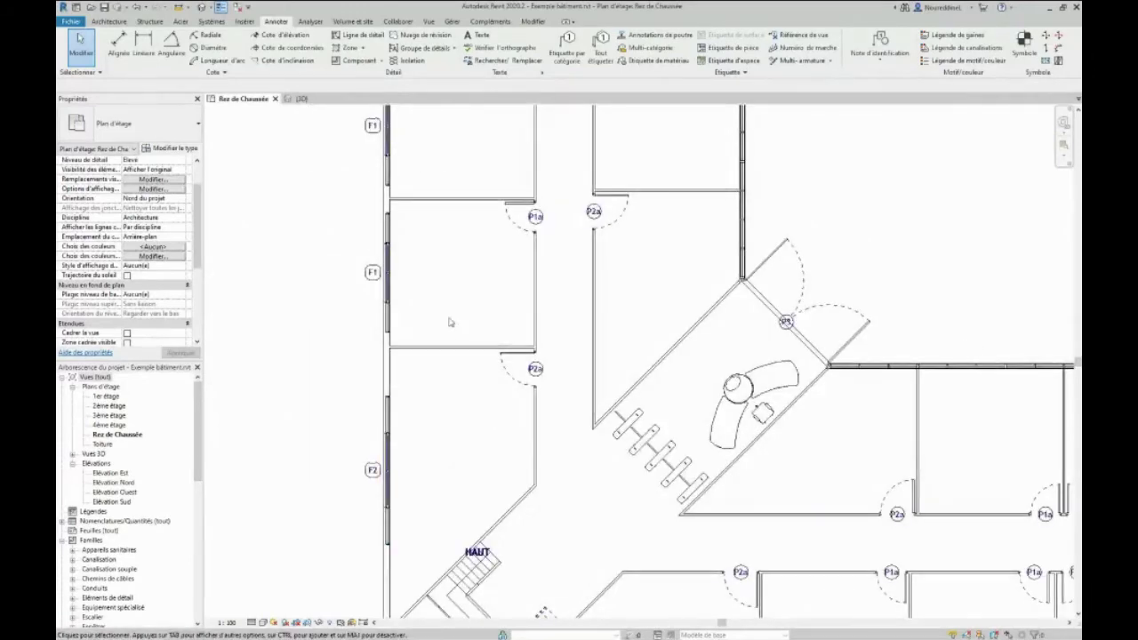
scroll(460, 275, "down", 3)
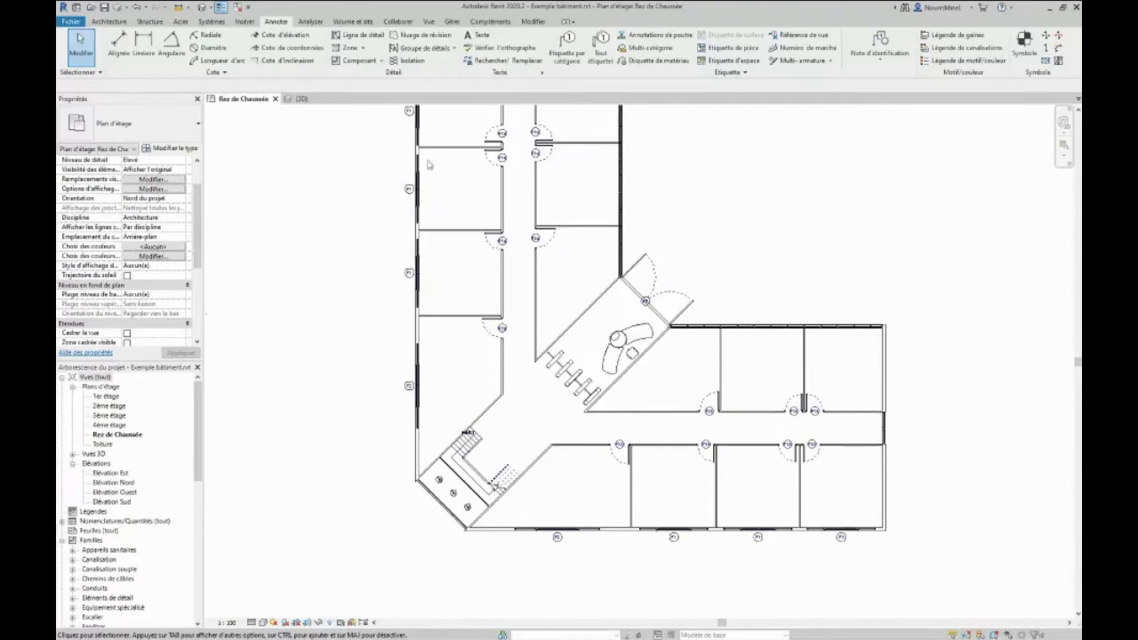
scroll(427, 161, "up", 3)
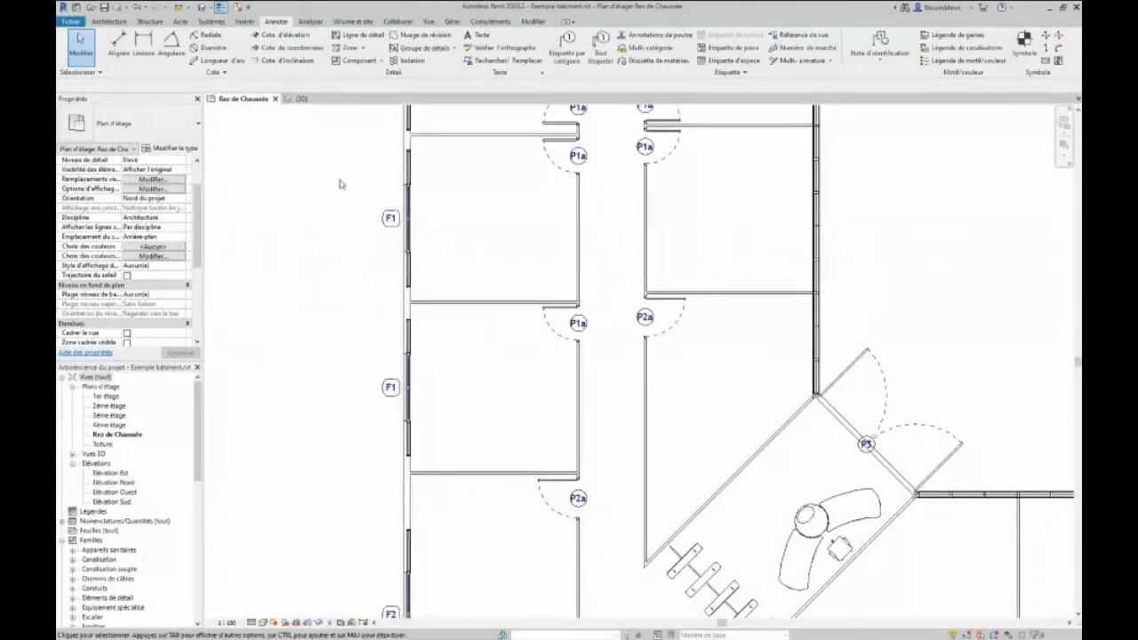
scroll(387, 159, "down", 3)
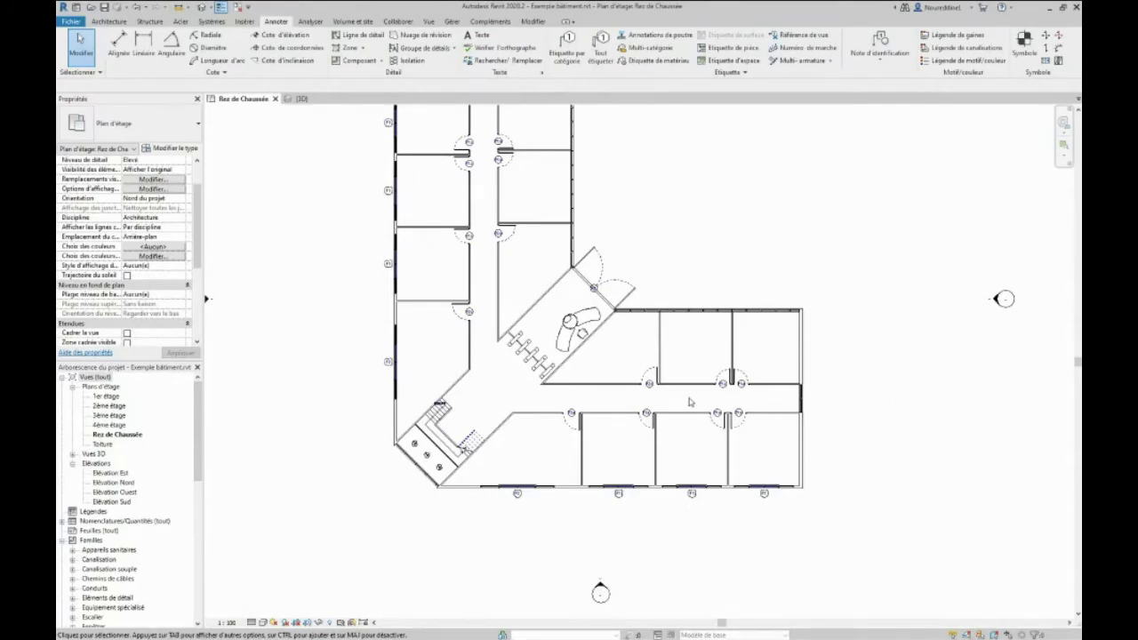
scroll(660, 374, "up", 5)
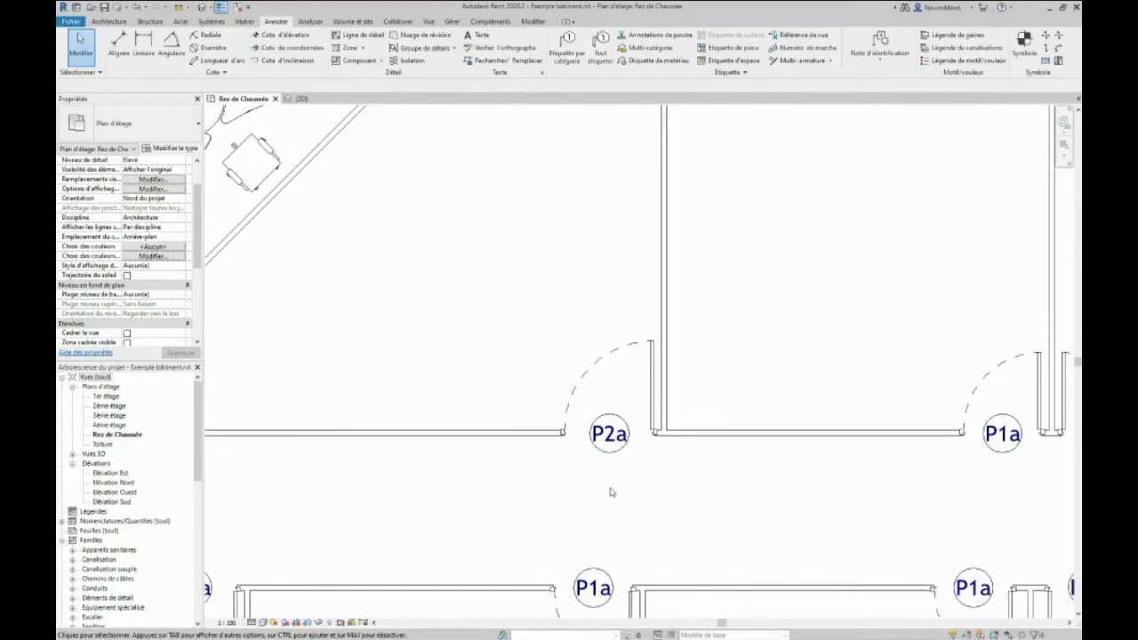
Rename the PVC Panneau Plein door type P1a as P1 in its type properties.
scroll(611, 492, "down", 5)
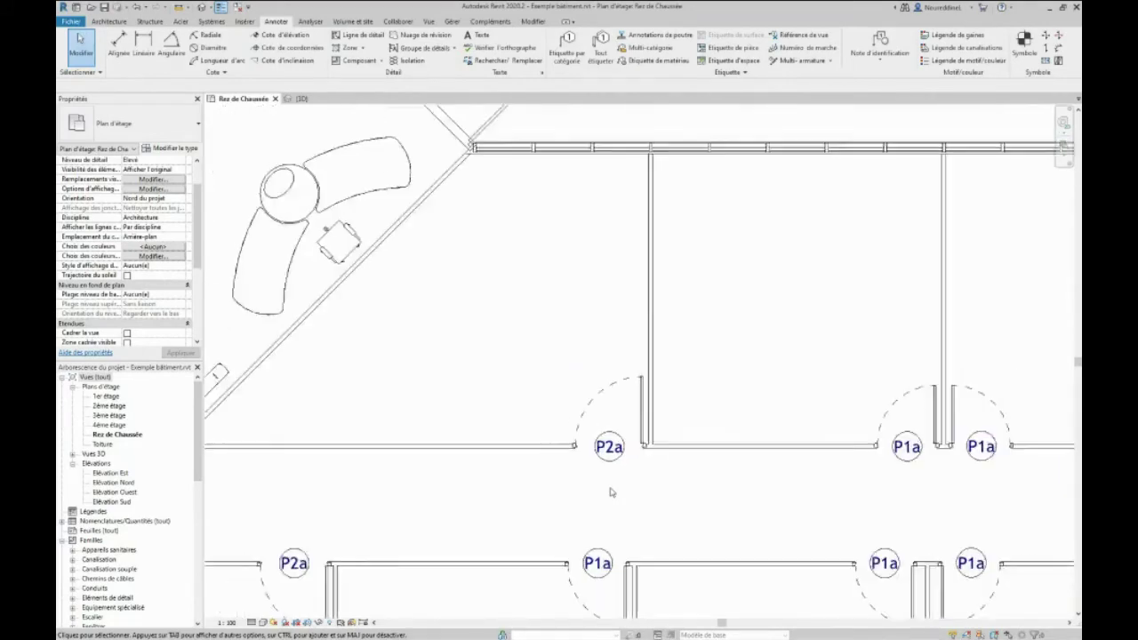
middle_click_drag(613, 445, 620, 421)
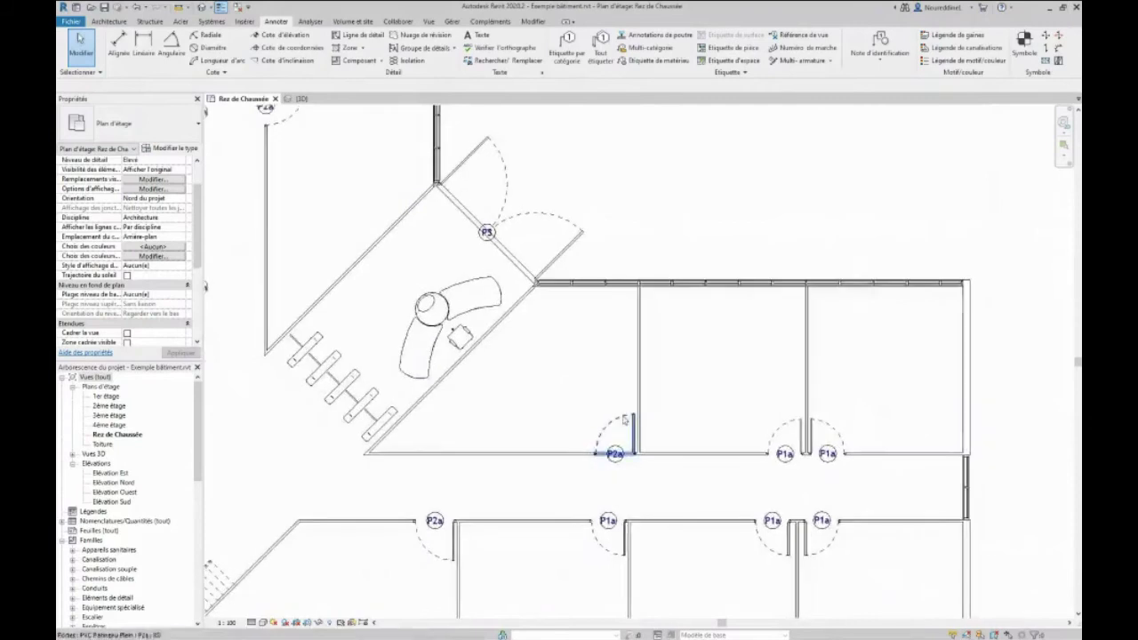
left_click(612, 546)
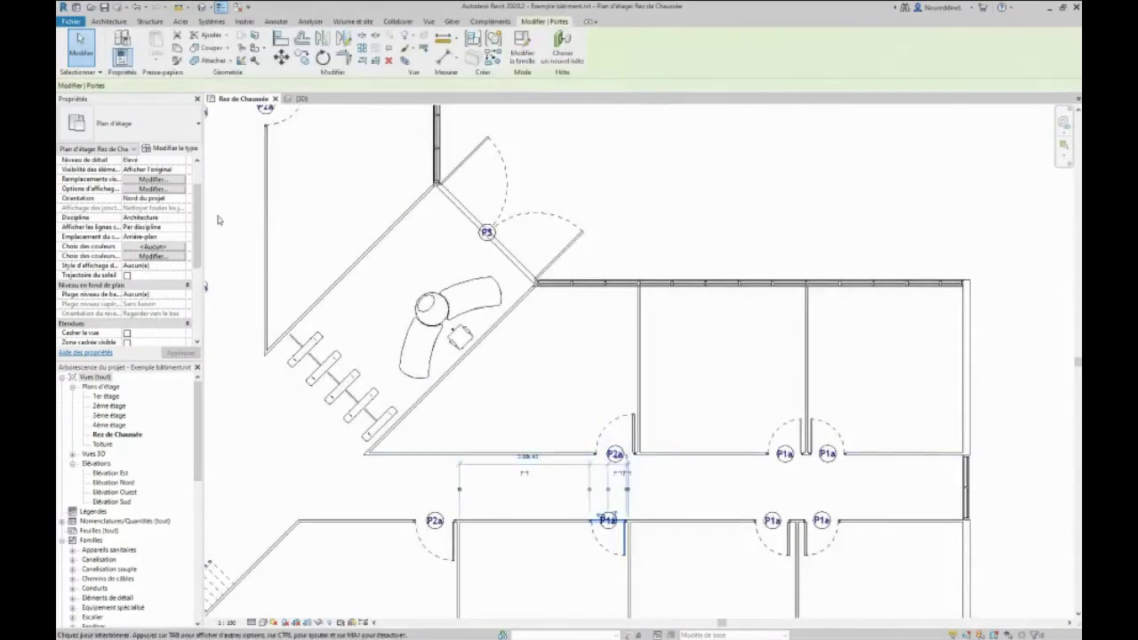
left_click(169, 149)
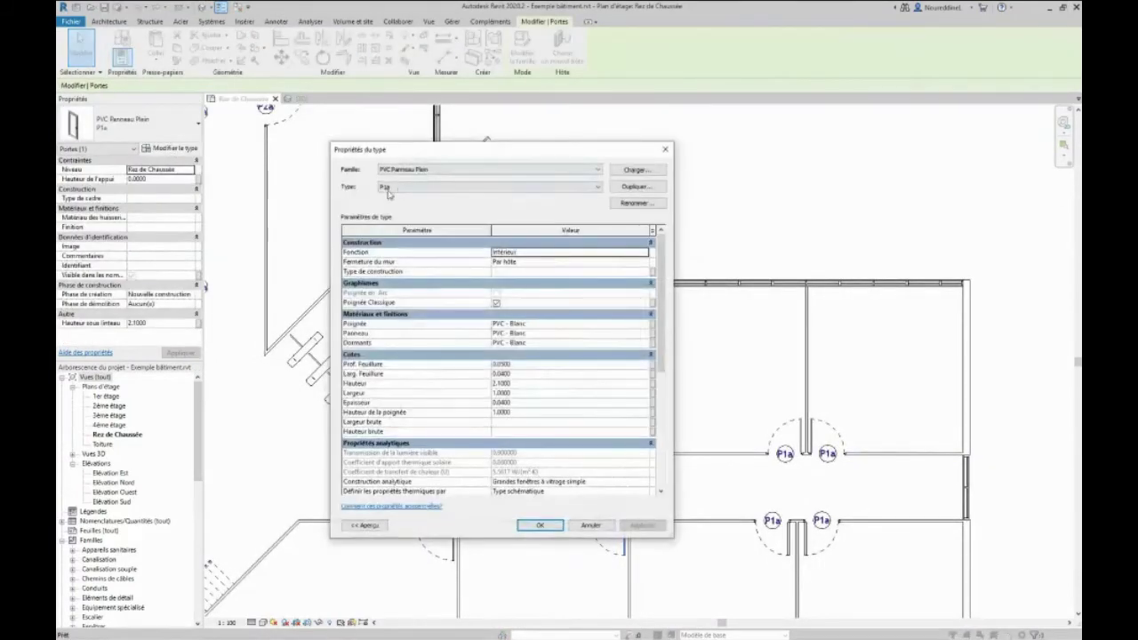
left_click(632, 203)
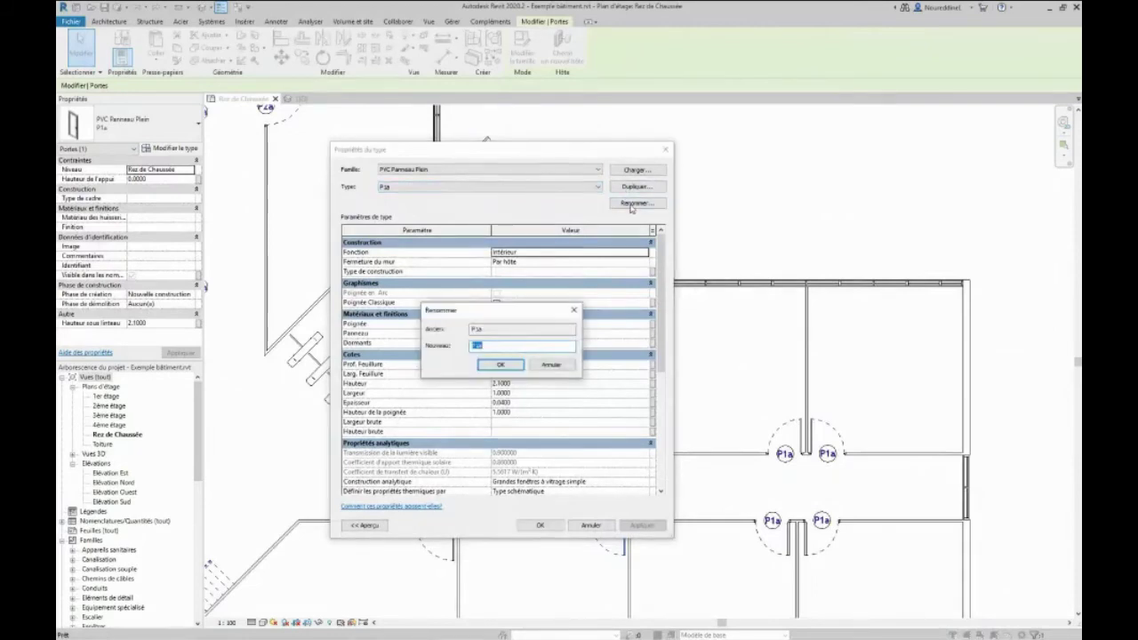
type("P1")
key("Return")
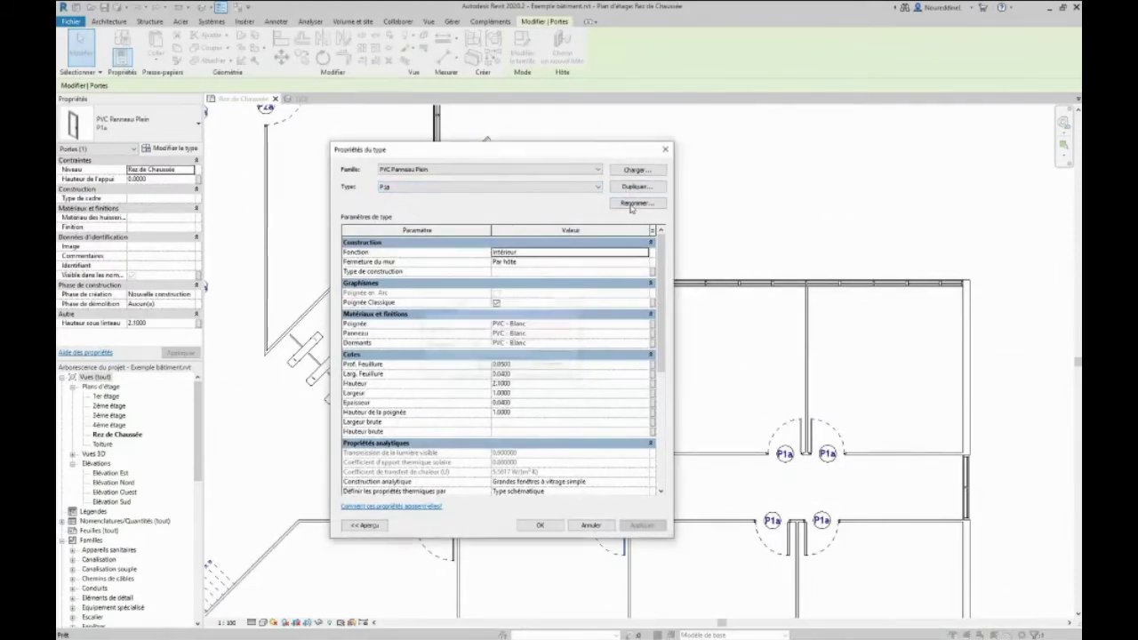
left_click(543, 525)
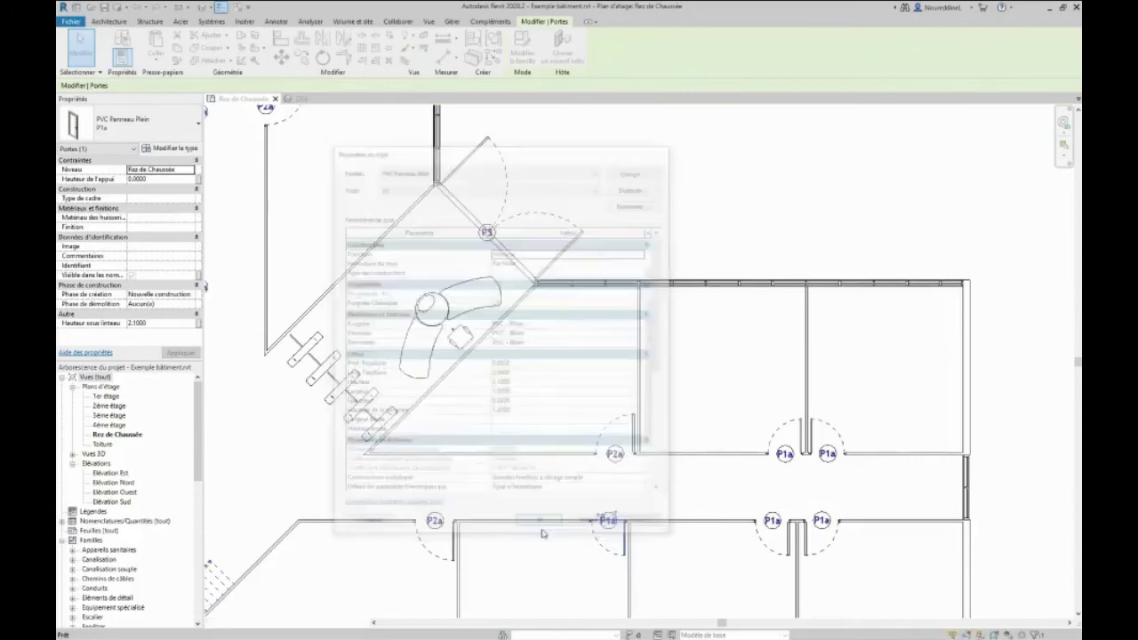
left_click(758, 495)
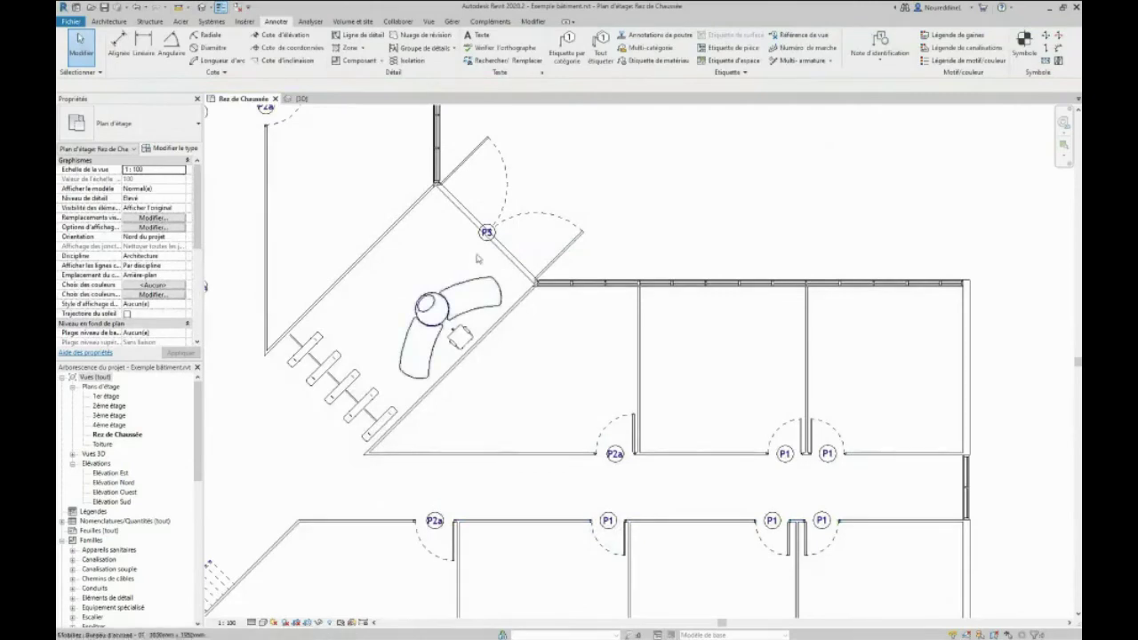
Move the P3 tag of the double entrance door off the wall to its interior side.
scroll(487, 233, "up", 5)
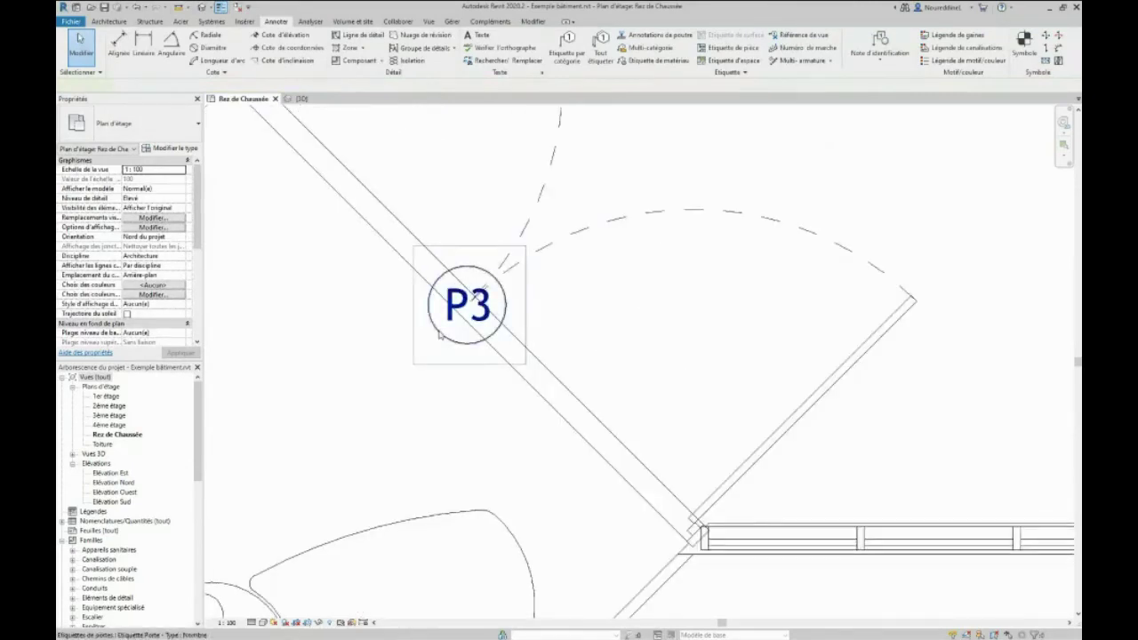
left_click(438, 338)
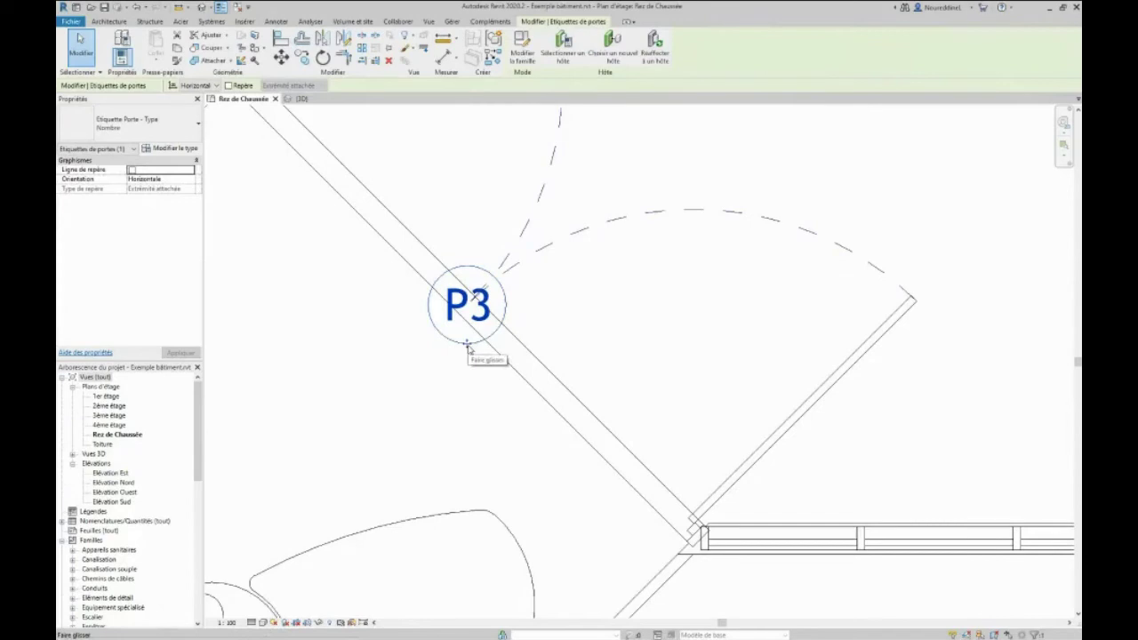
left_click_drag(467, 345, 419, 371)
left_click(472, 405)
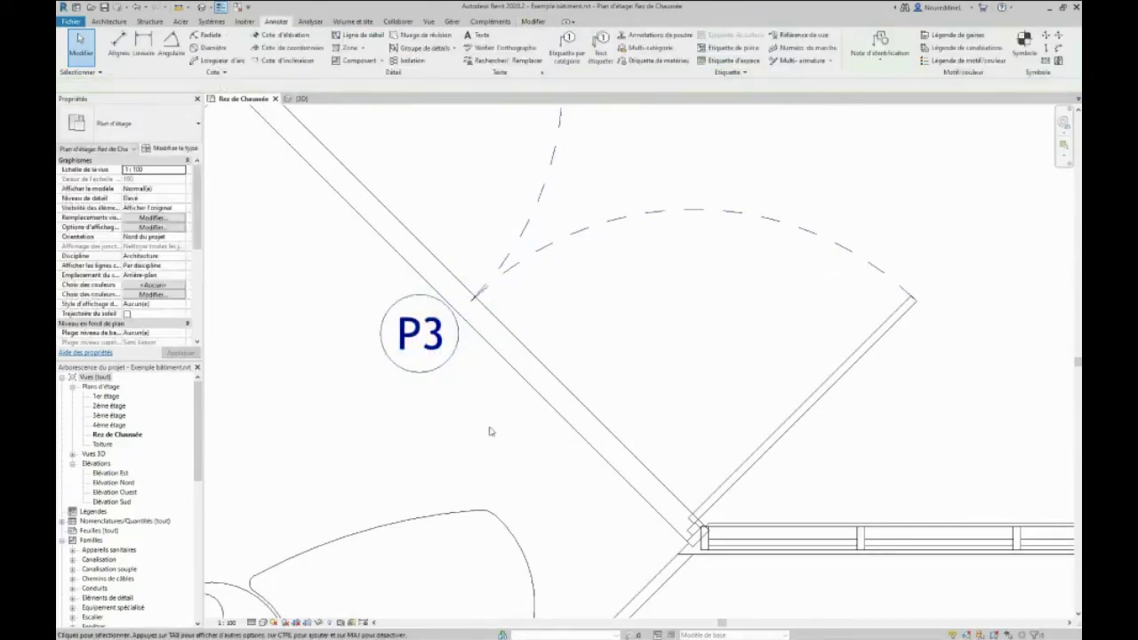
scroll(481, 406, "down", 6)
middle_click_drag(520, 424, 643, 449)
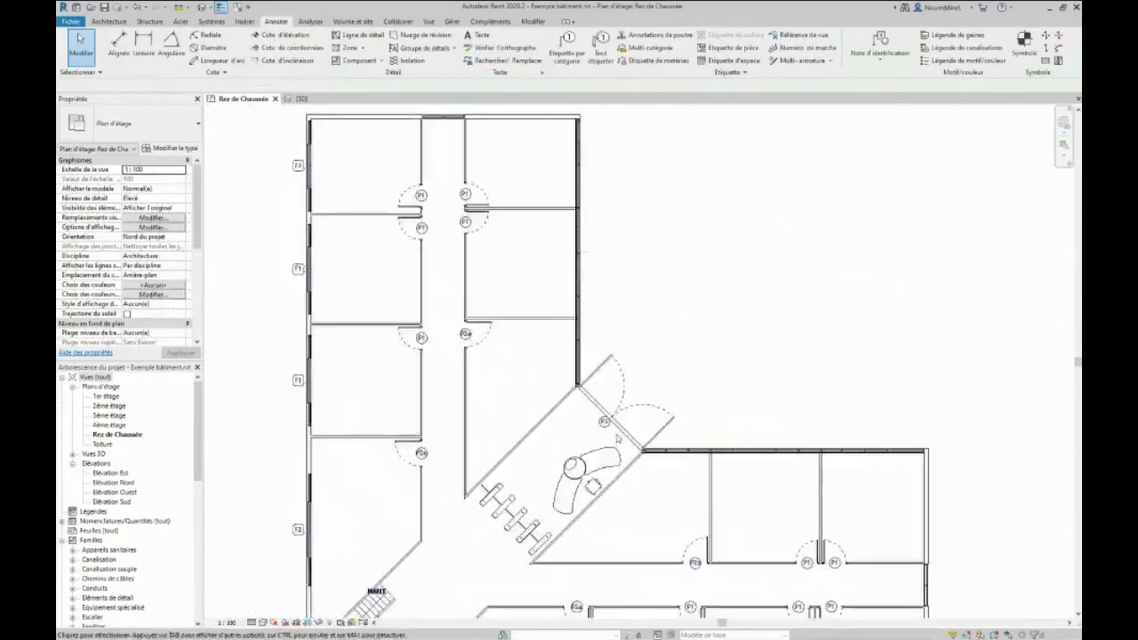
scroll(616, 421, "down", 1)
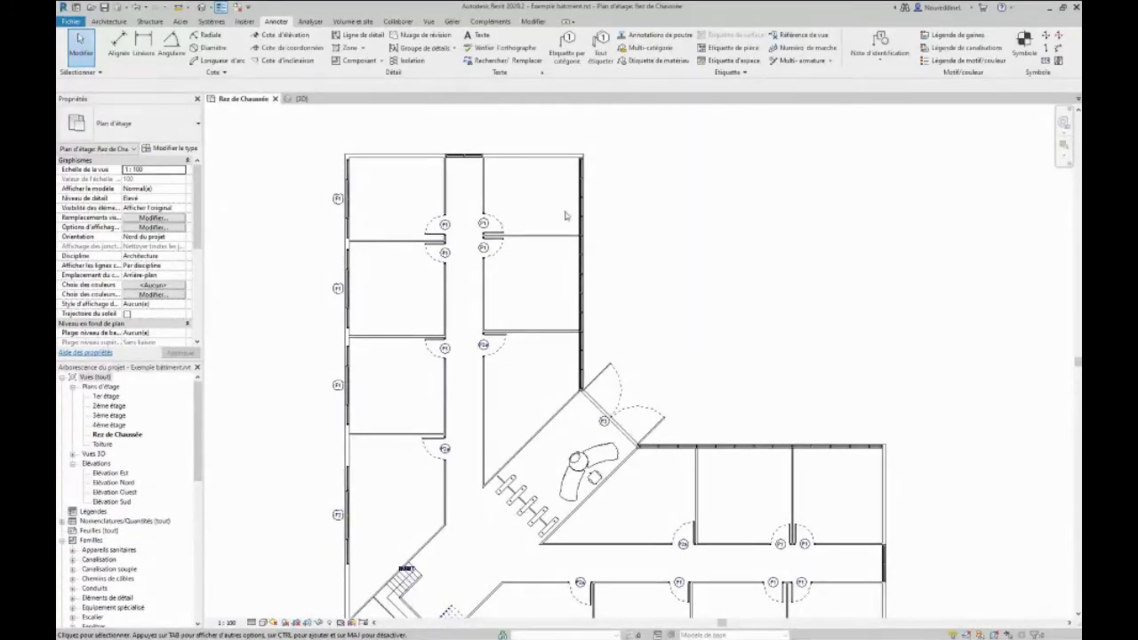
Load the multi-category tag family Etiquette multicatégories.rfa from the Autre folder into the project.
left_click(639, 48)
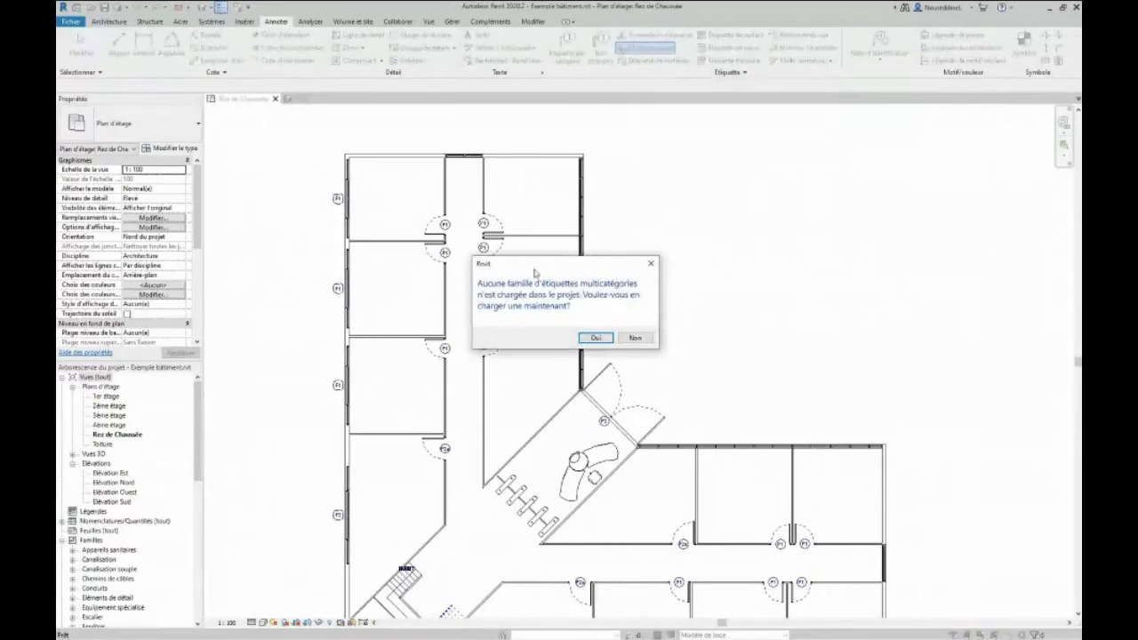
left_click(593, 339)
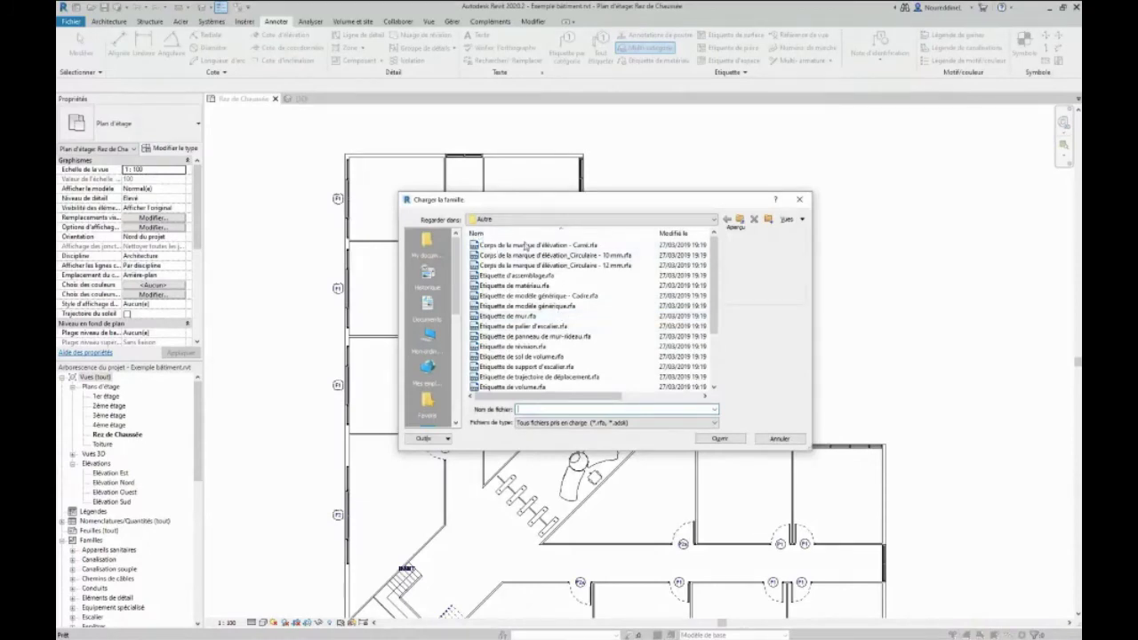
scroll(534, 303, "down", 1)
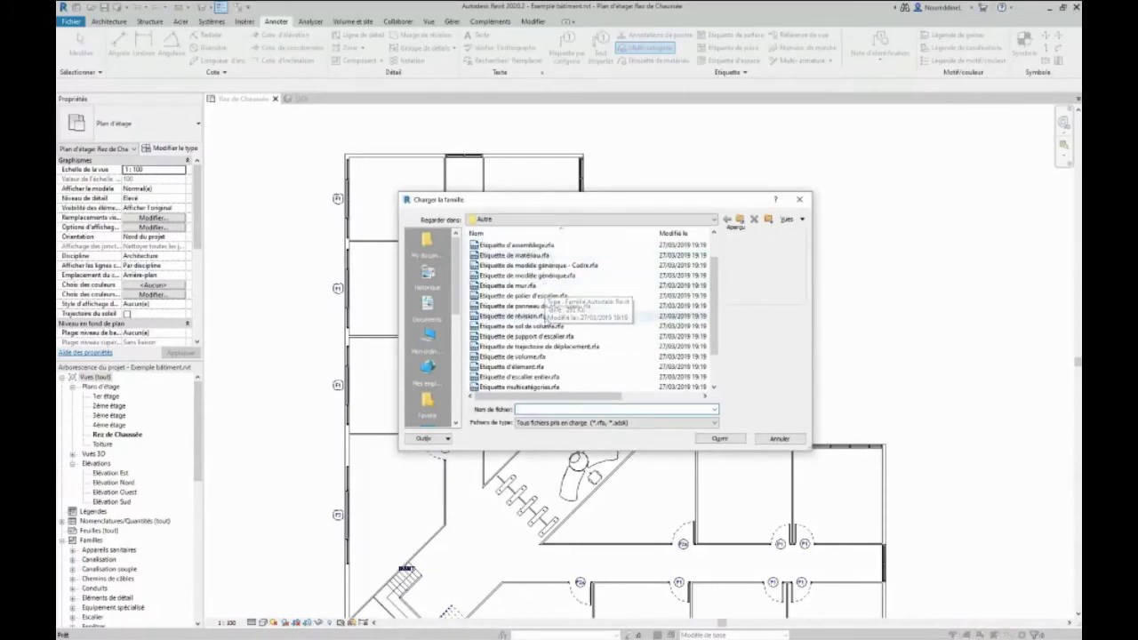
left_click(506, 388)
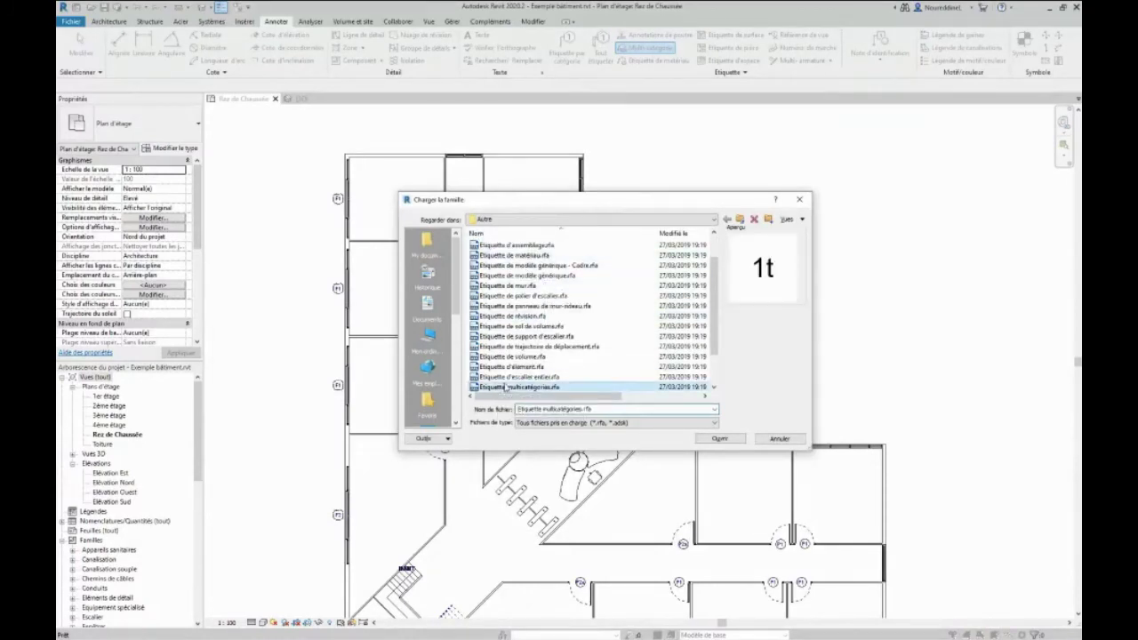
left_click(719, 439)
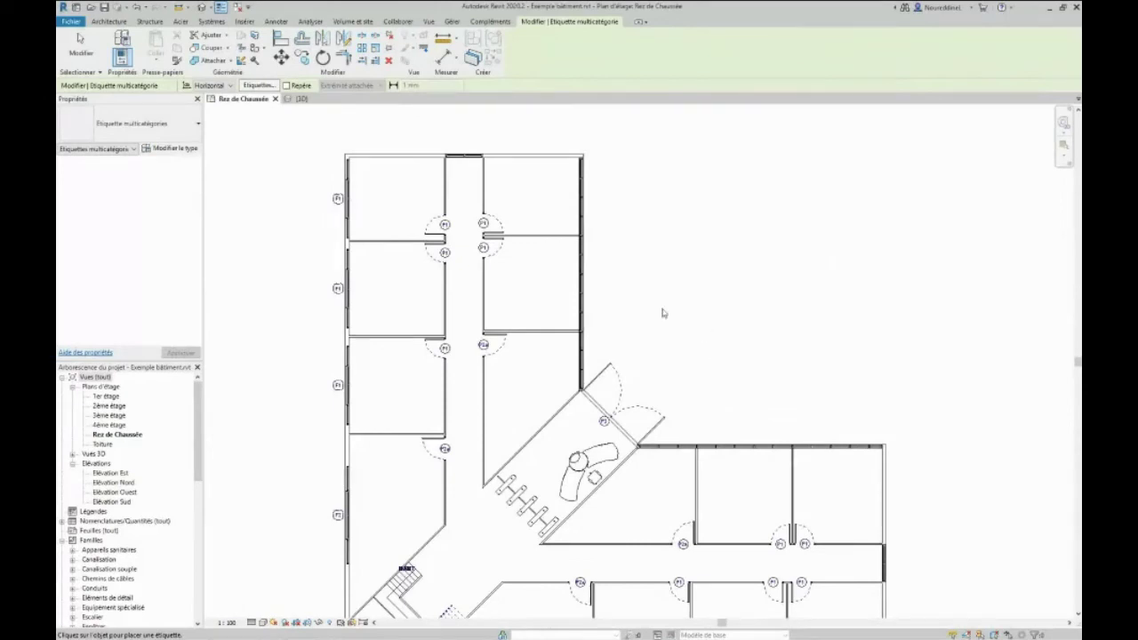
Inspect the type names of the corridor-end curtain wall, the nearby door and the window in the first room.
scroll(471, 256, "up", 5)
middle_click_drag(479, 276, 723, 450)
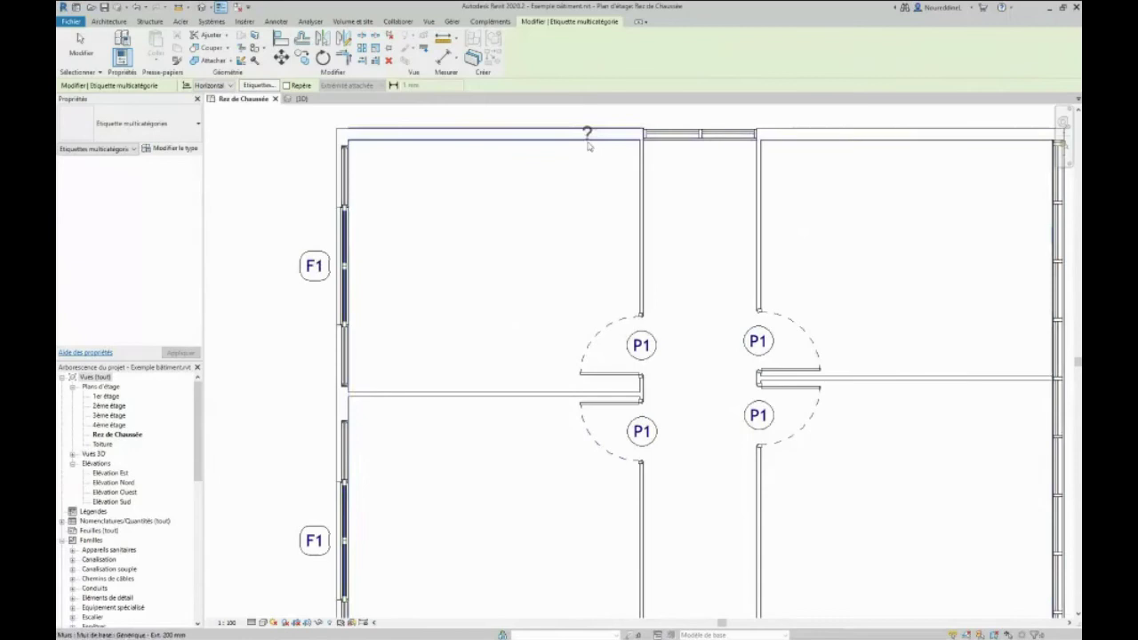
key("Escape")
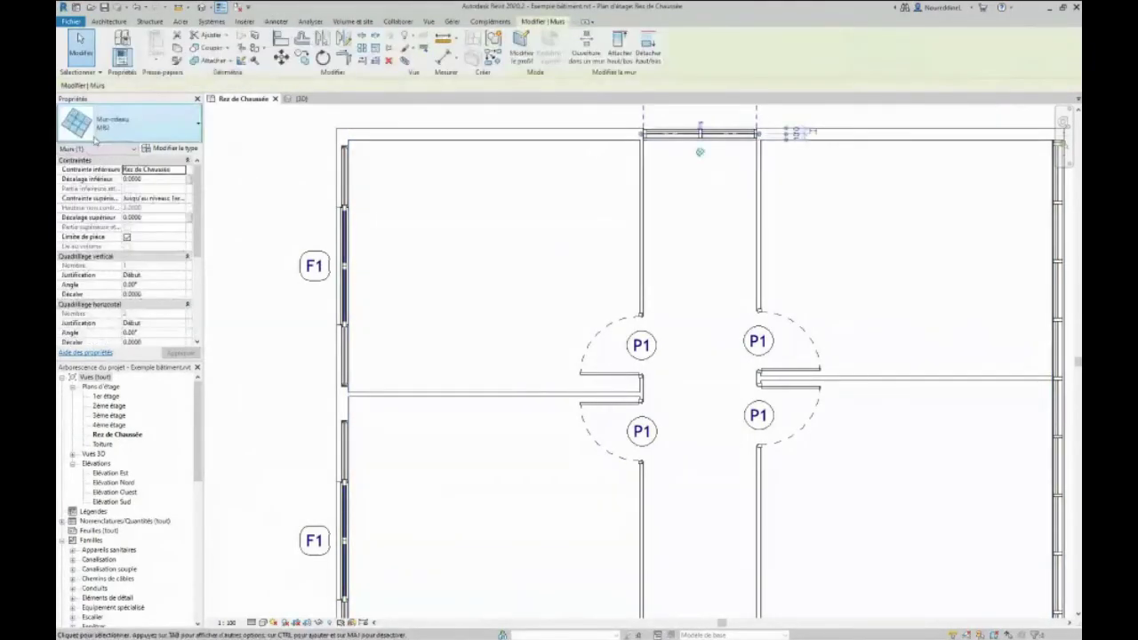
left_click(587, 364)
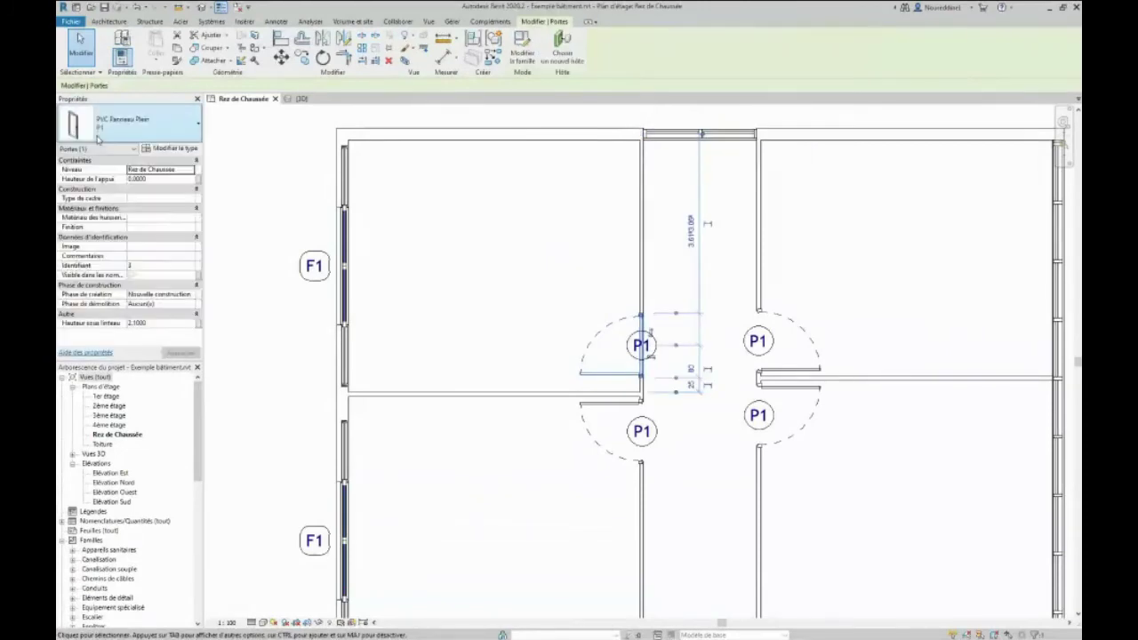
left_click(351, 247)
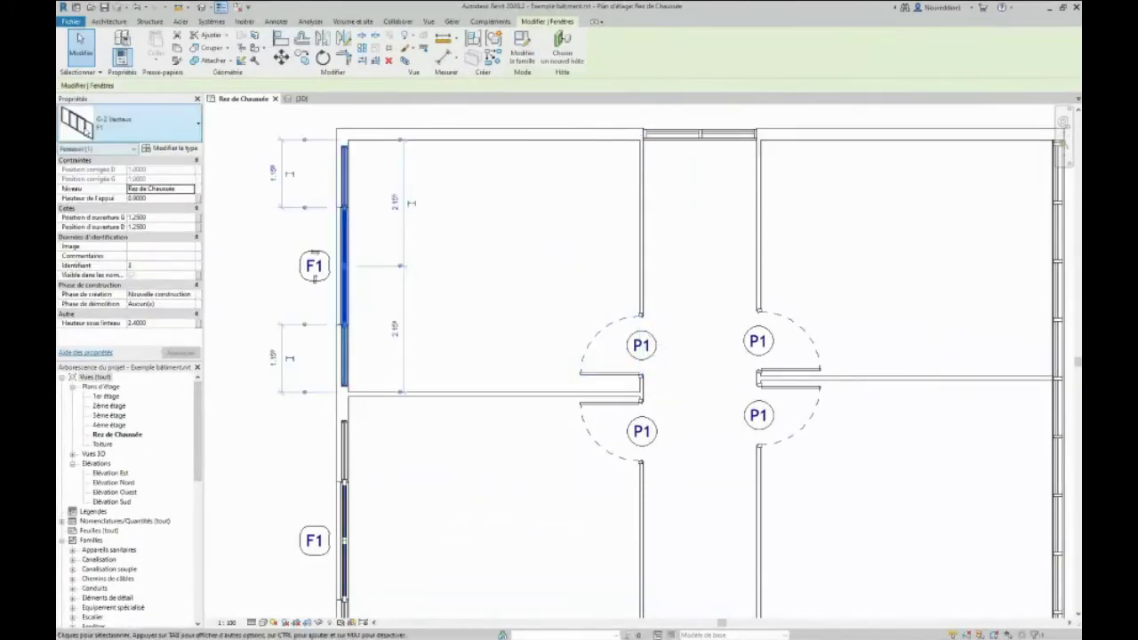
key("Escape")
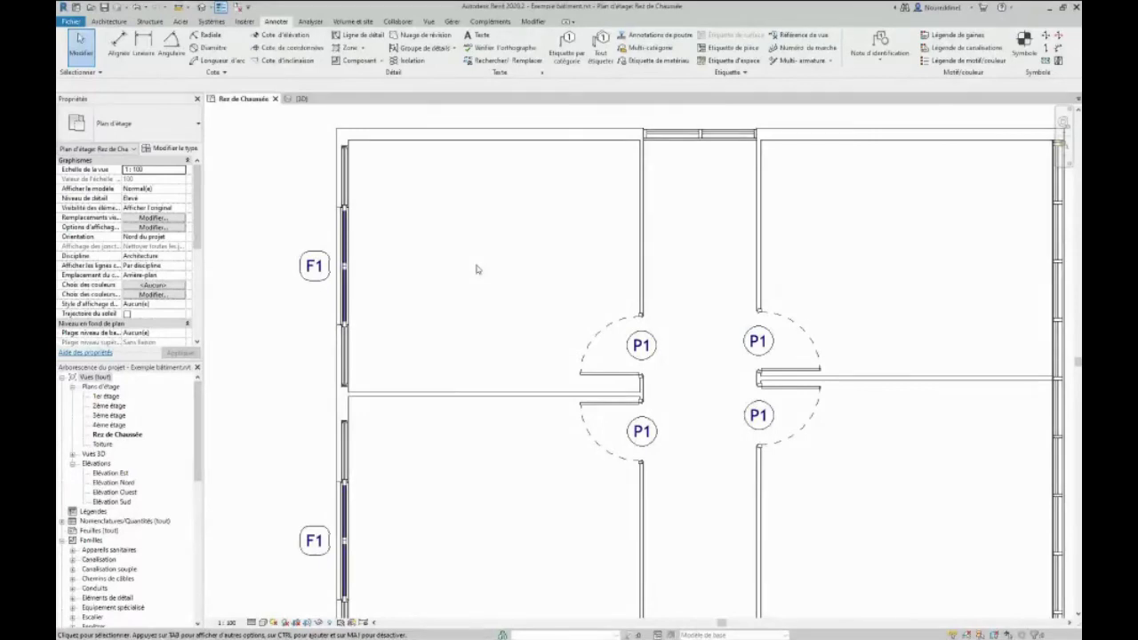
Filter a selection around the corridor's four uppermost doors to door tags only and delete those P1 tags.
scroll(476, 272, "down", 3)
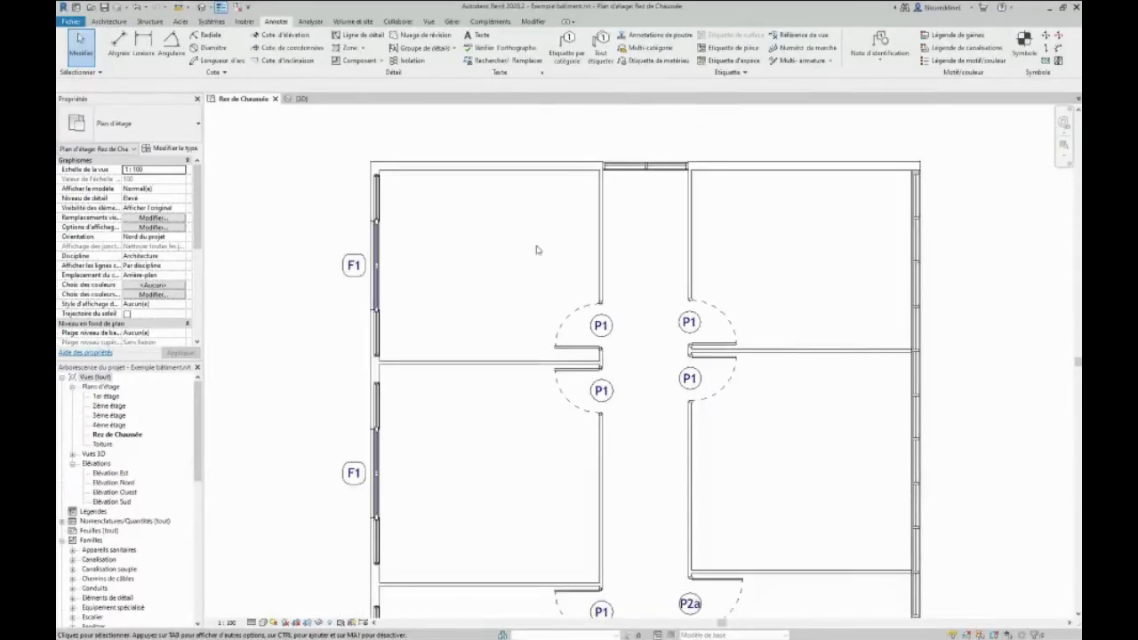
left_click_drag(532, 259, 760, 459)
left_click(394, 158)
left_click(230, 142)
left_click(401, 290)
left_click(299, 291)
key("Delete")
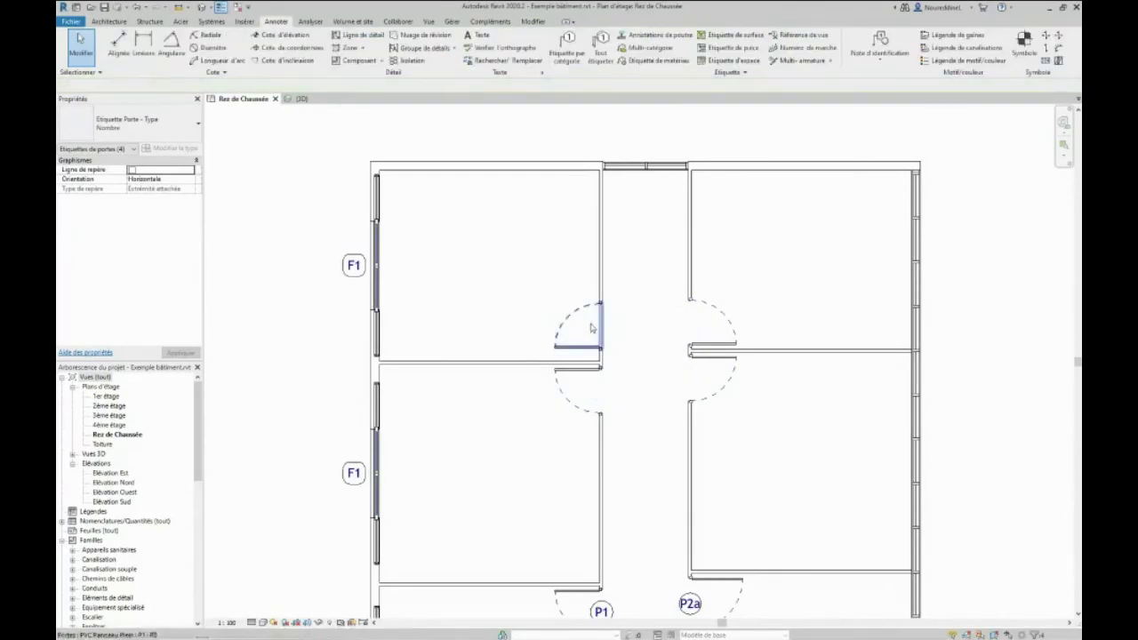
Place a multi-category tag without a leader on the upper-left door of the corridor.
left_click(642, 48)
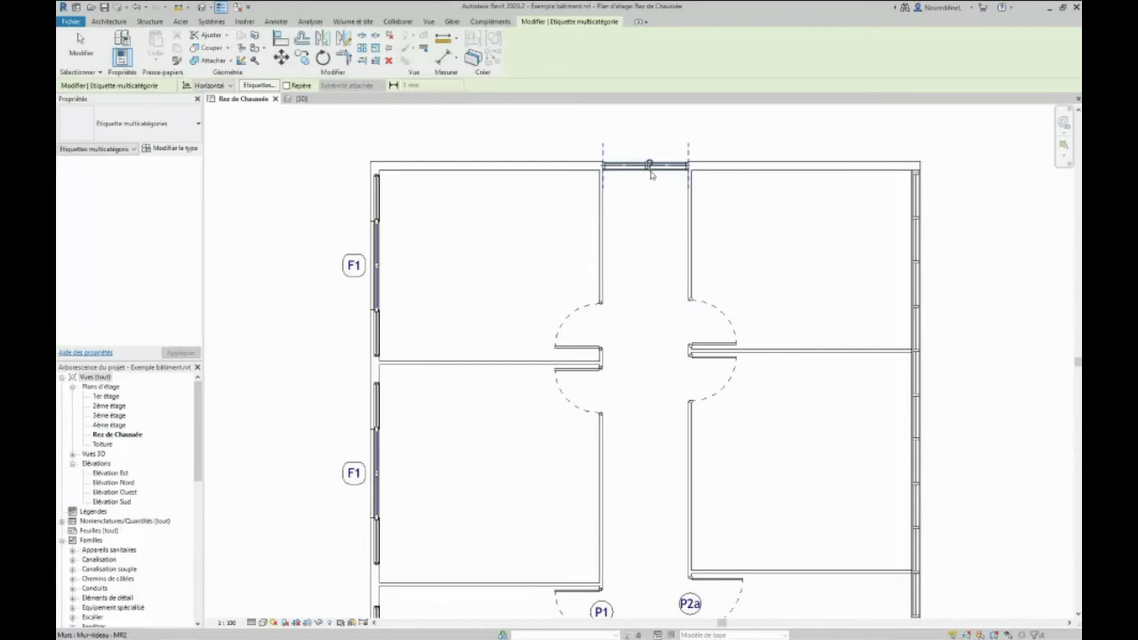
left_click(580, 325)
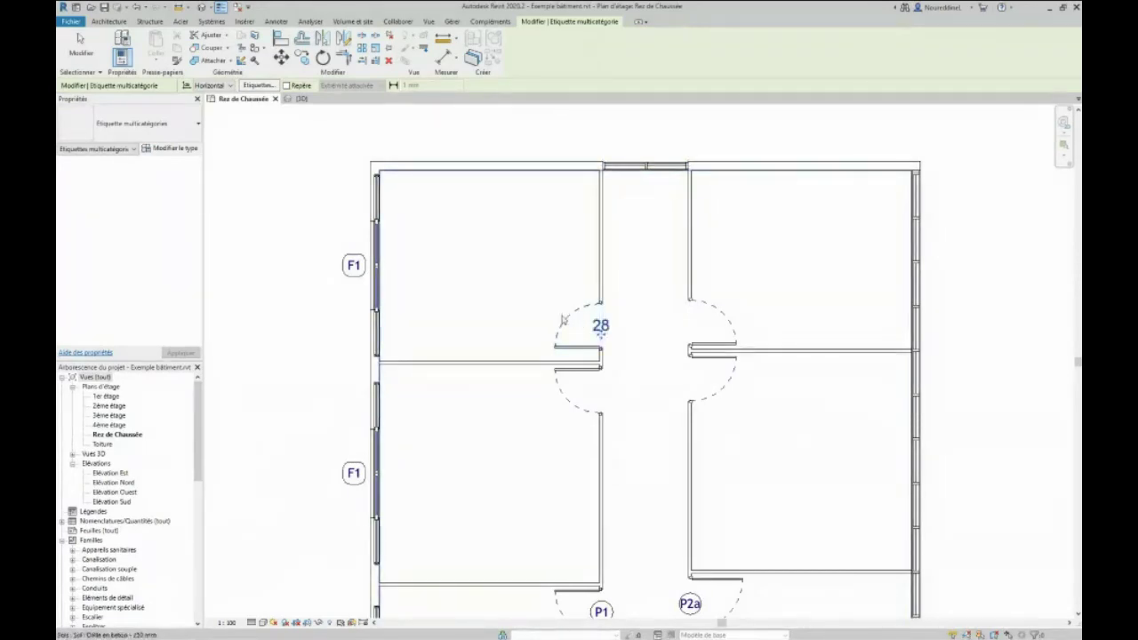
key("Escape")
key("Escape")
scroll(601, 334, "up", 3)
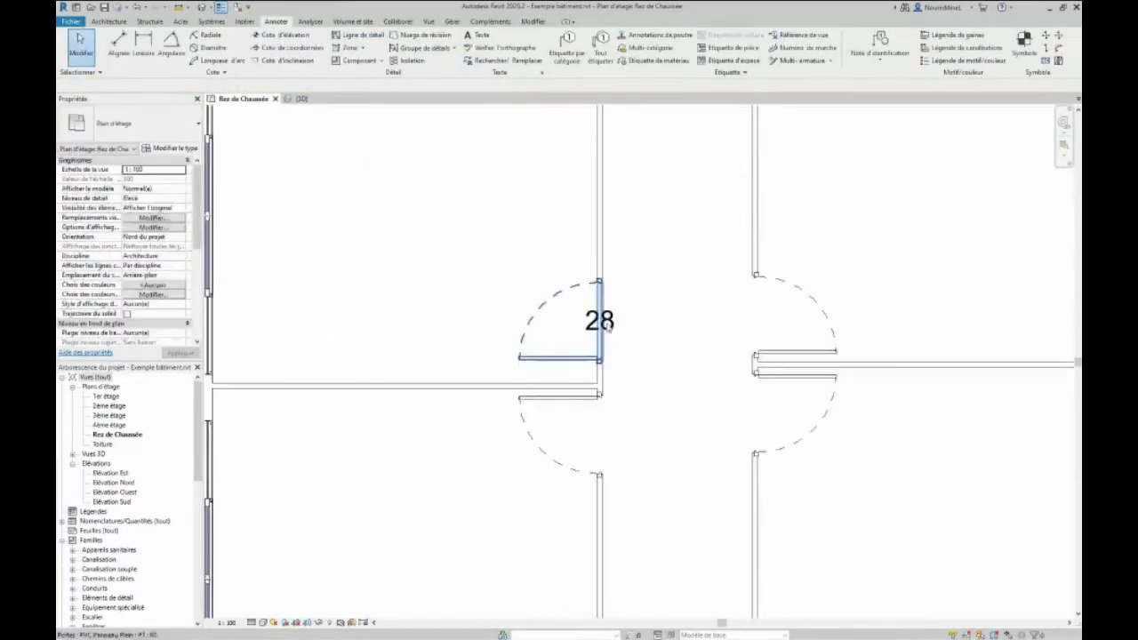
Check the Marque de type parameter in the tagged door's type properties, leaving its values as they are.
left_click(608, 323)
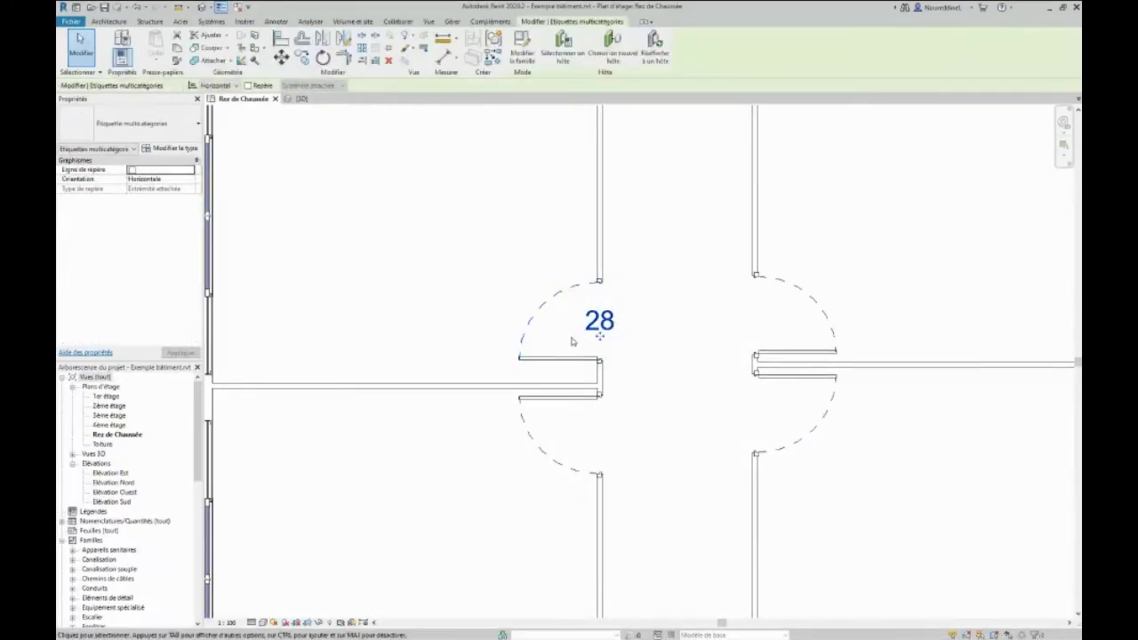
key("Escape")
left_click(548, 307)
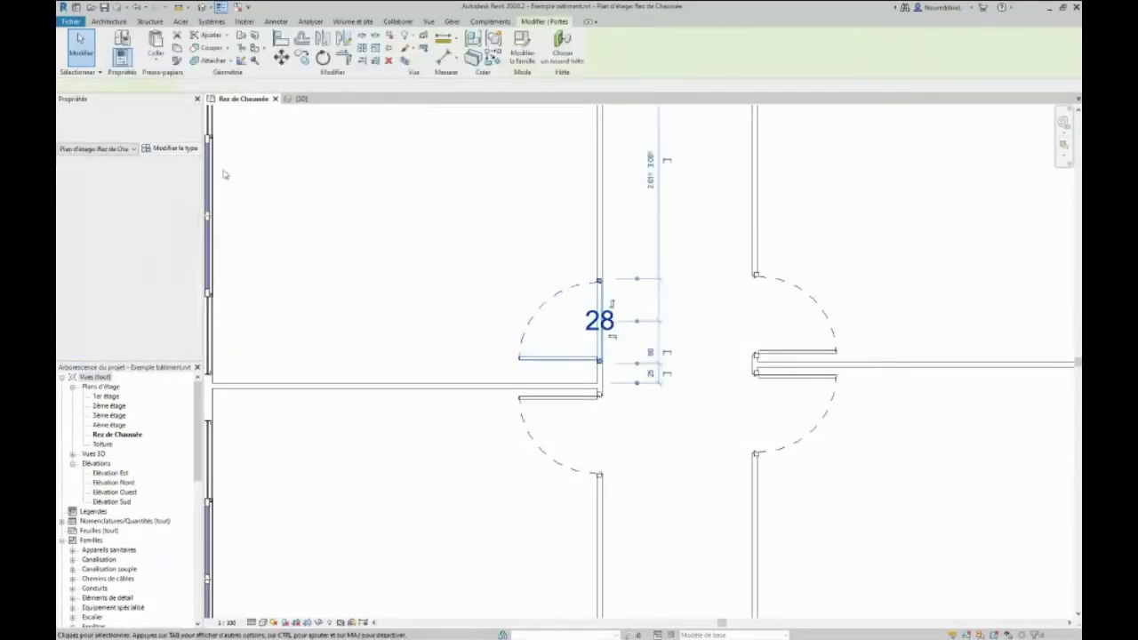
left_click(167, 149)
scroll(462, 369, "down", 6)
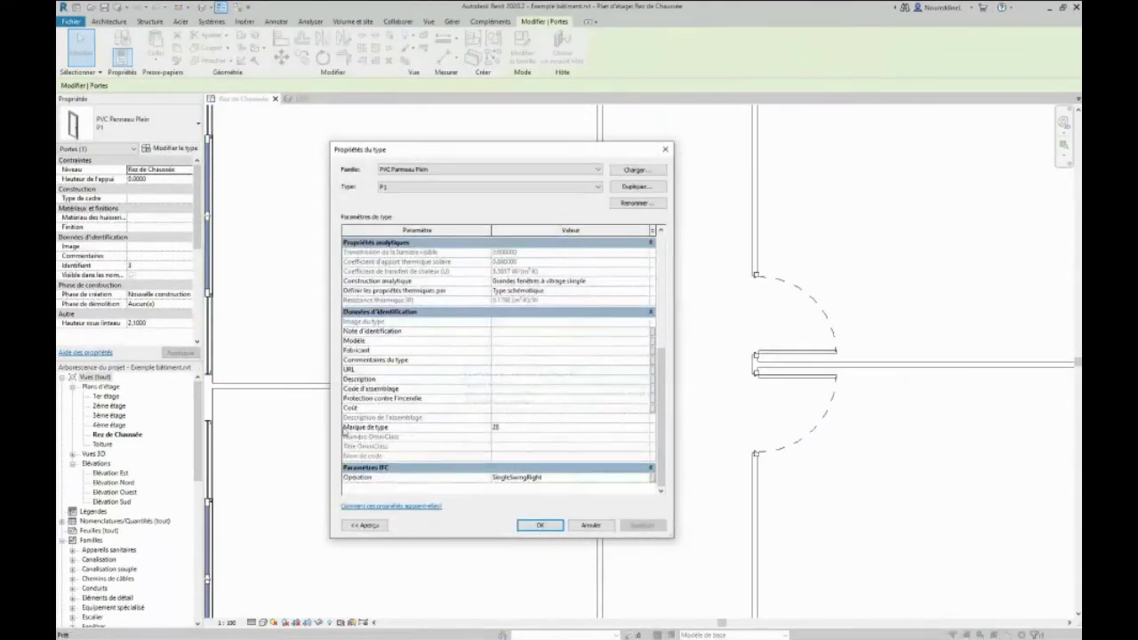
mouse_move(359, 431)
left_click(591, 525)
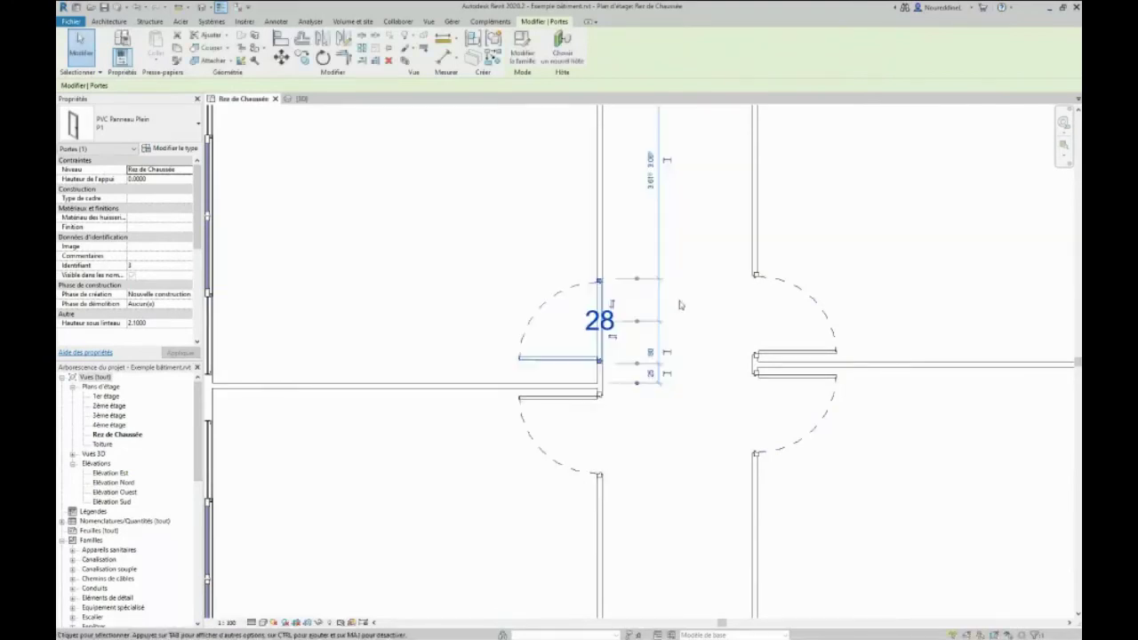
Open the family of the multi-category tag placed on the door for editing.
left_click(630, 321)
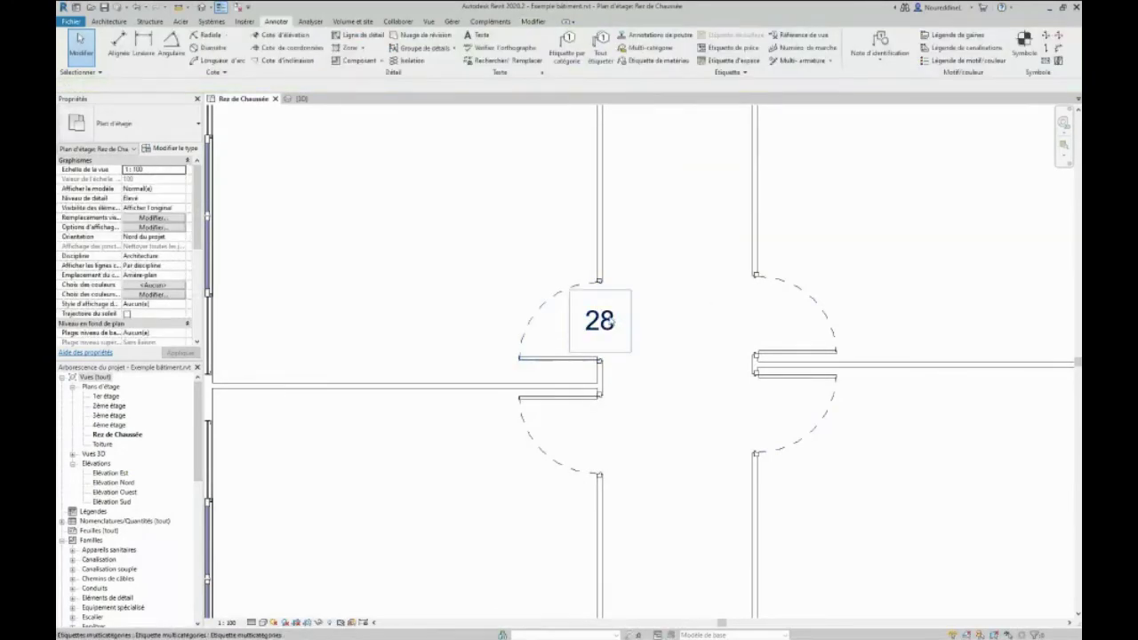
left_click(610, 322)
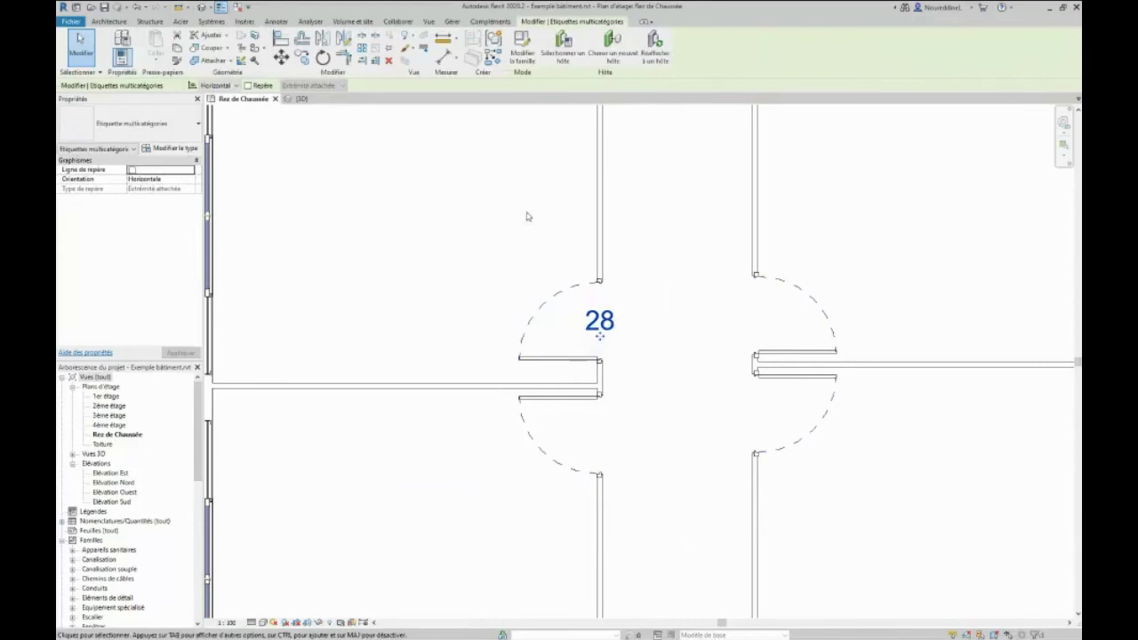
left_click(528, 58)
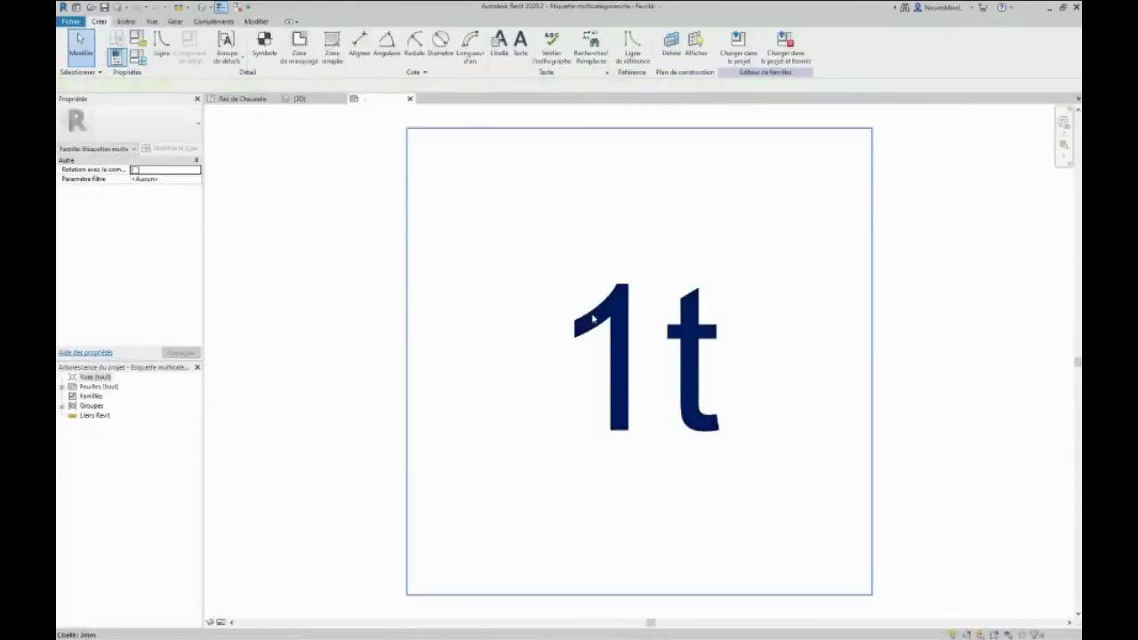
Replace the Marque de type parameter in the tag's label with Nom du type.
left_click(591, 320)
left_click(463, 47)
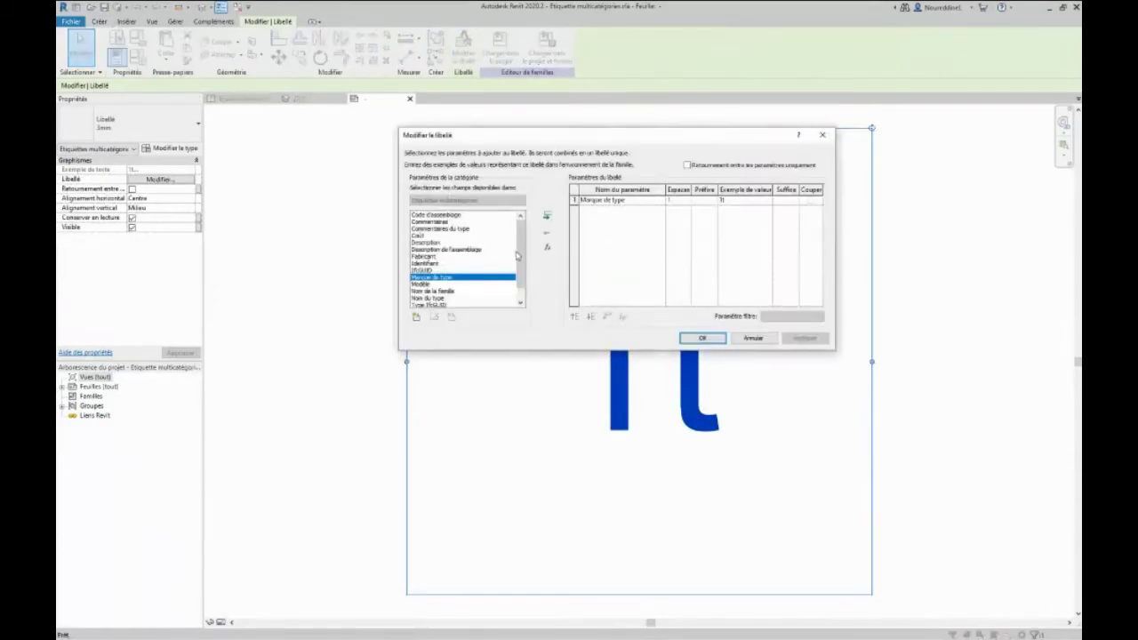
left_click_drag(522, 245, 521, 217)
scroll(414, 222, "down", 2)
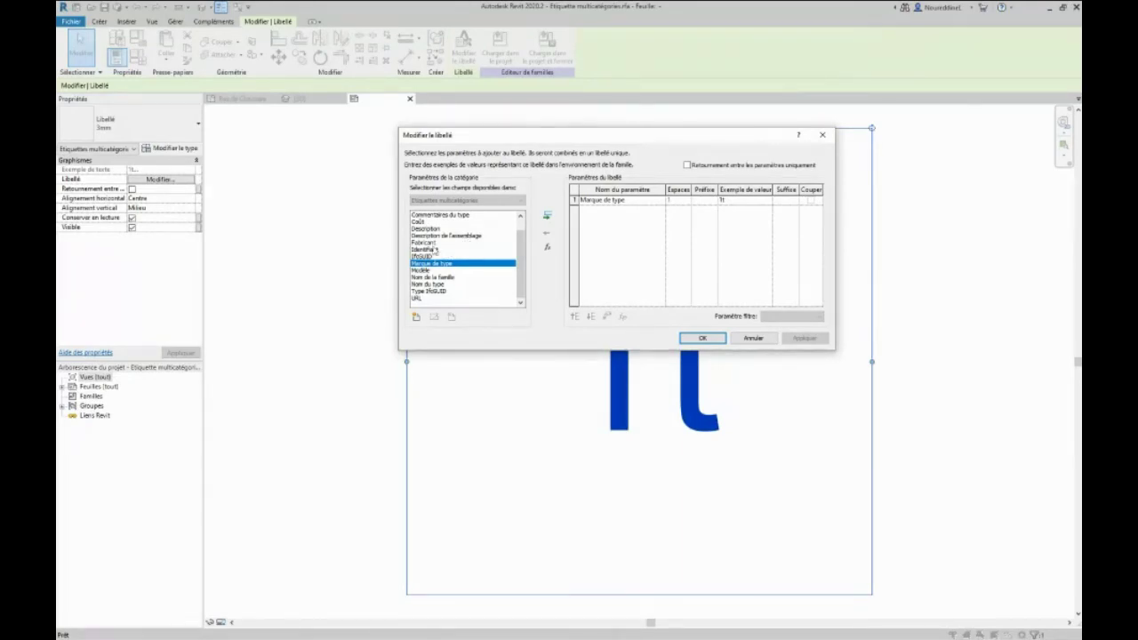
left_click(428, 283)
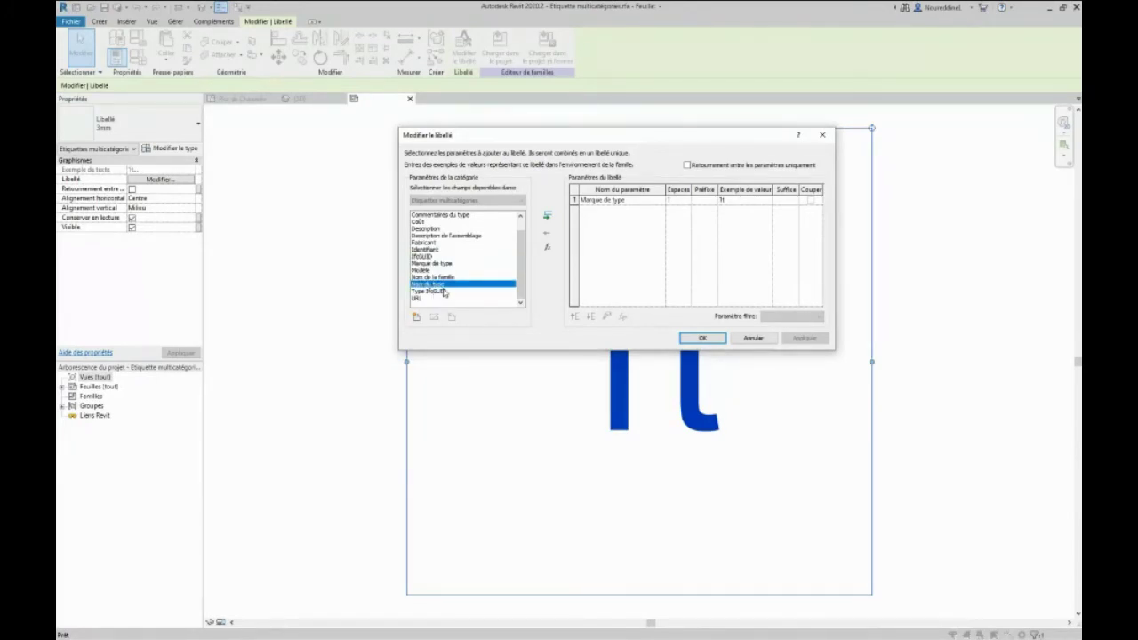
left_click(547, 216)
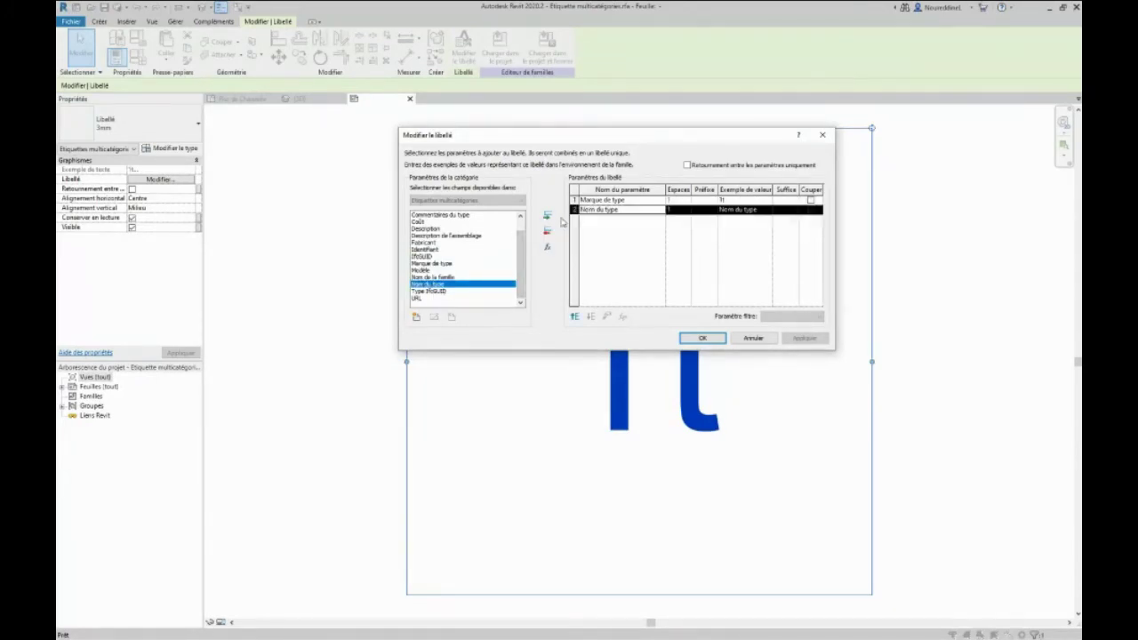
left_click(594, 202)
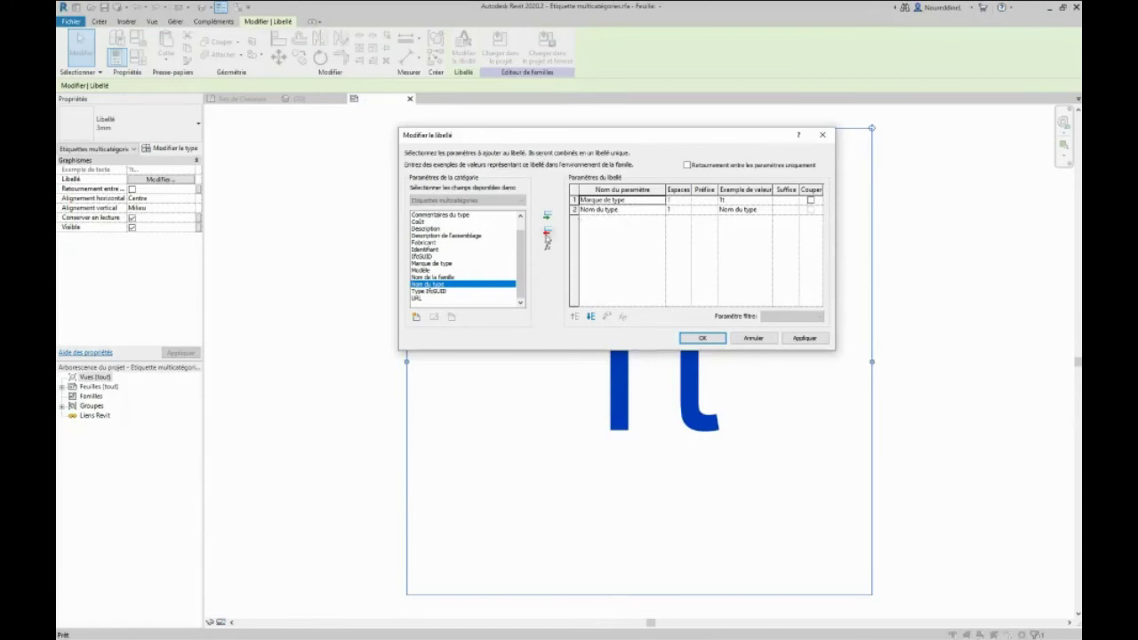
left_click(547, 231)
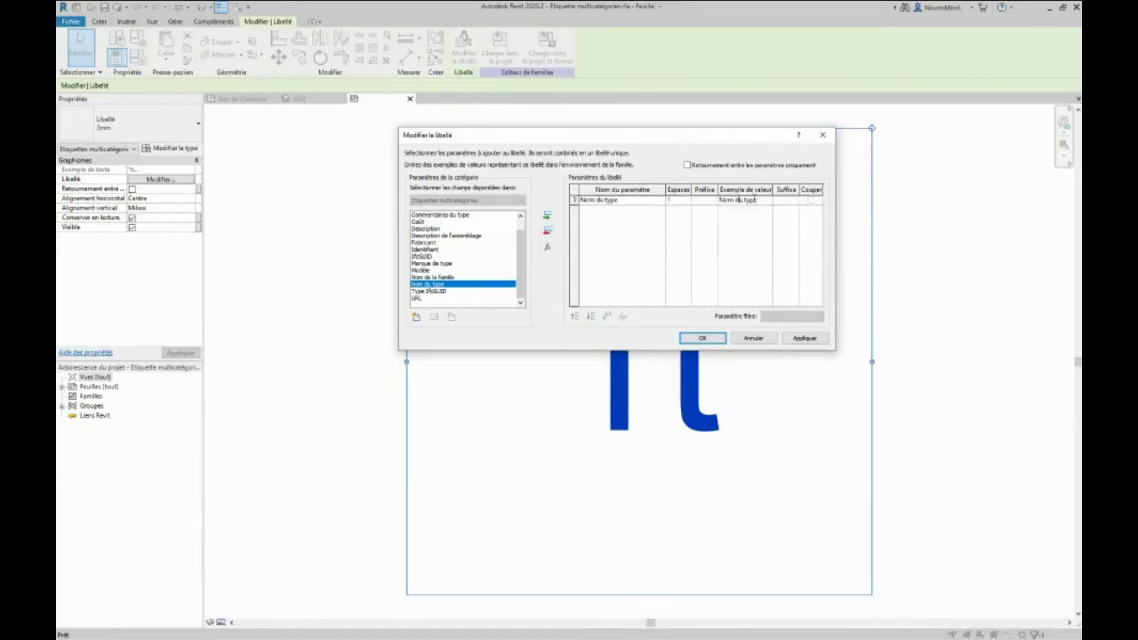
Set the sample value of the Nom du type label parameter to X00 and apply the label change.
left_click_drag(759, 200, 659, 201)
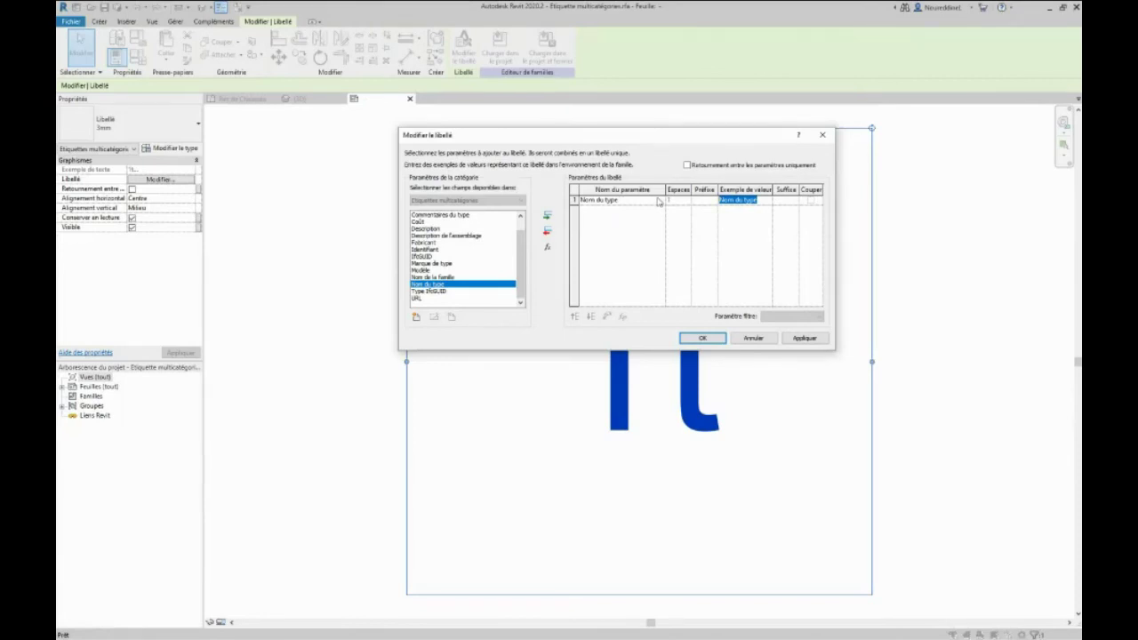
type("K")
left_click(805, 338)
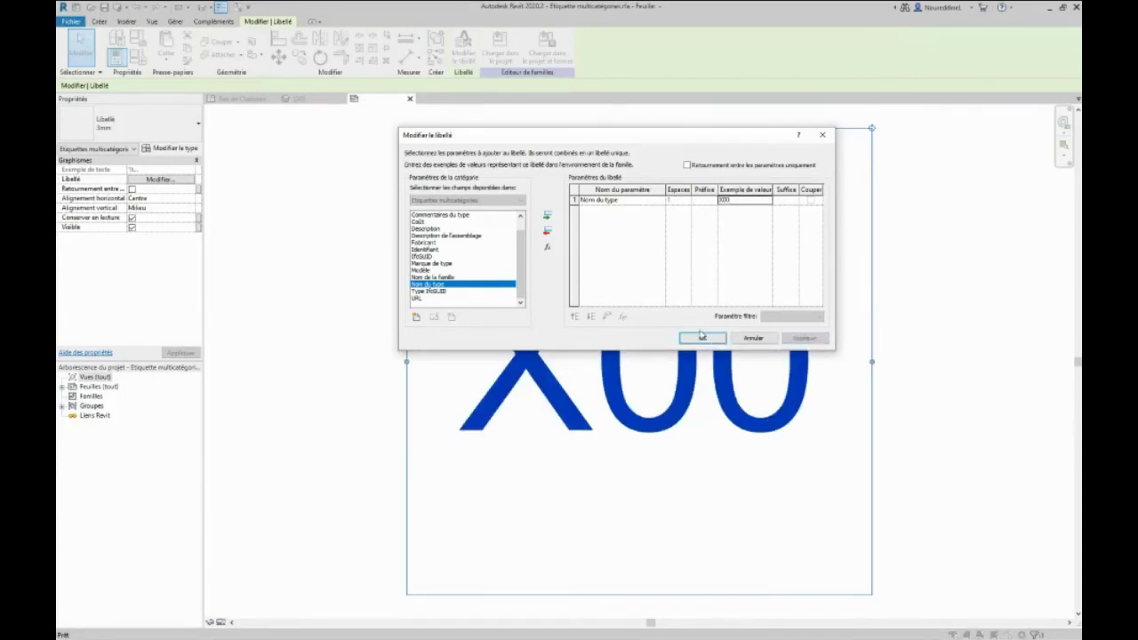
left_click(703, 338)
left_click(381, 270)
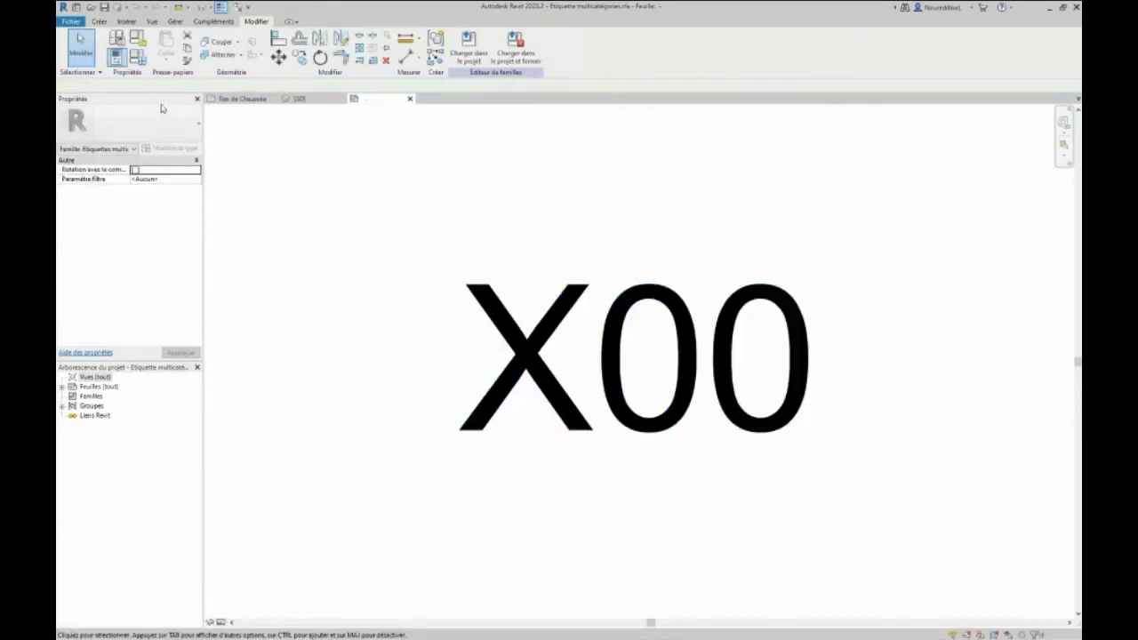
Save the tag family as "Etiquette multicatégories - Type" in the Perso folder of the France library.
left_click(71, 21)
mouse_move(93, 156)
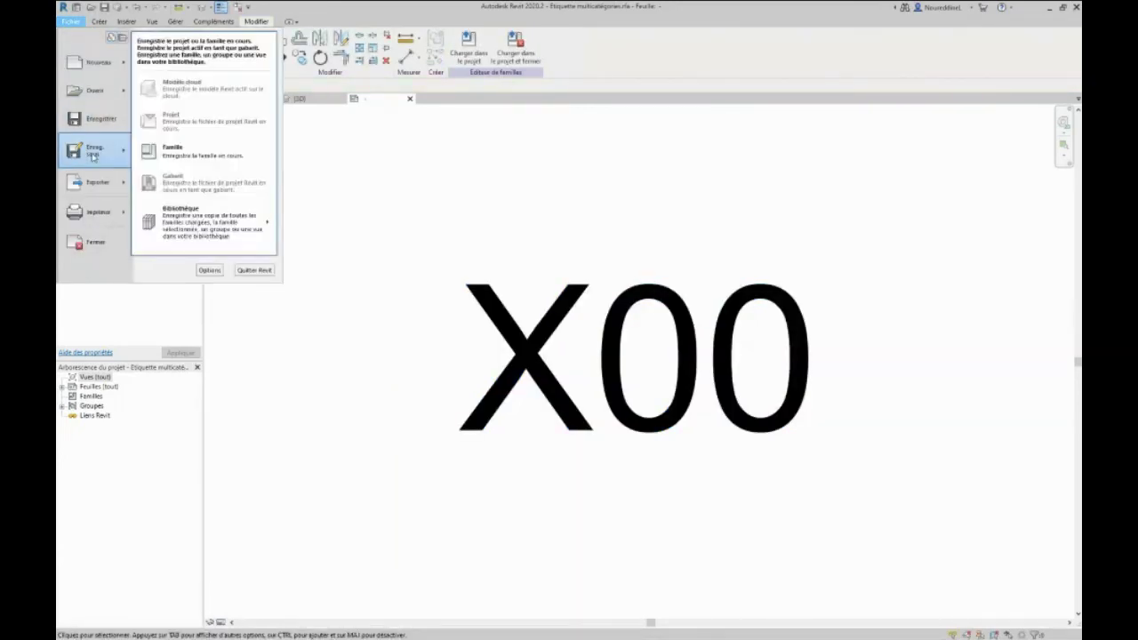
left_click(184, 157)
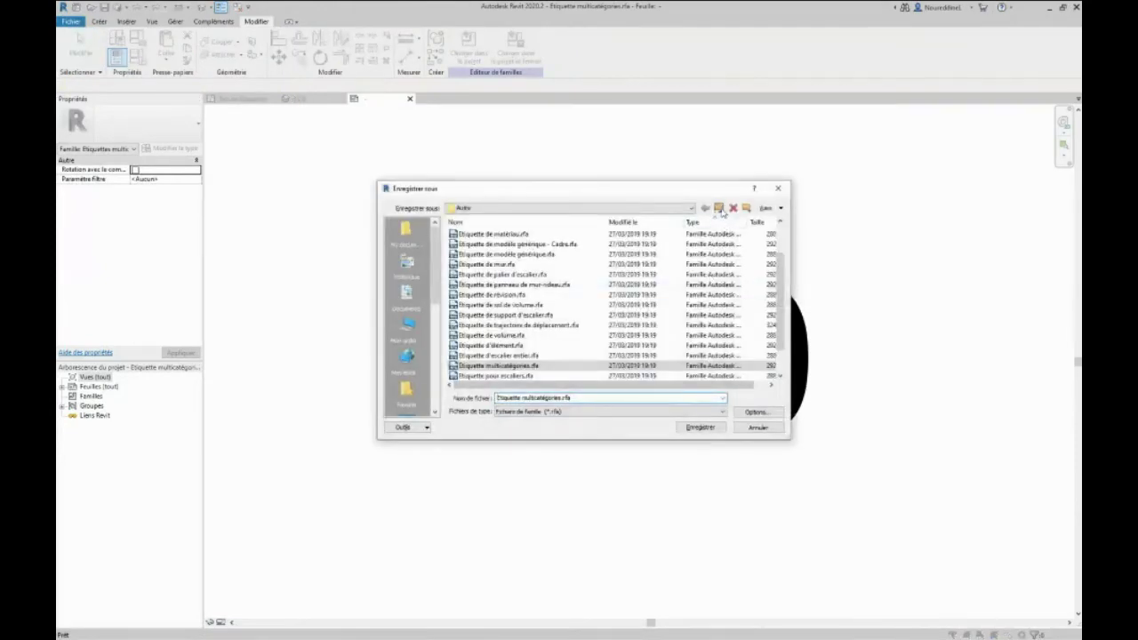
left_click(719, 208)
left_click(718, 208)
scroll(584, 279, "down", 5)
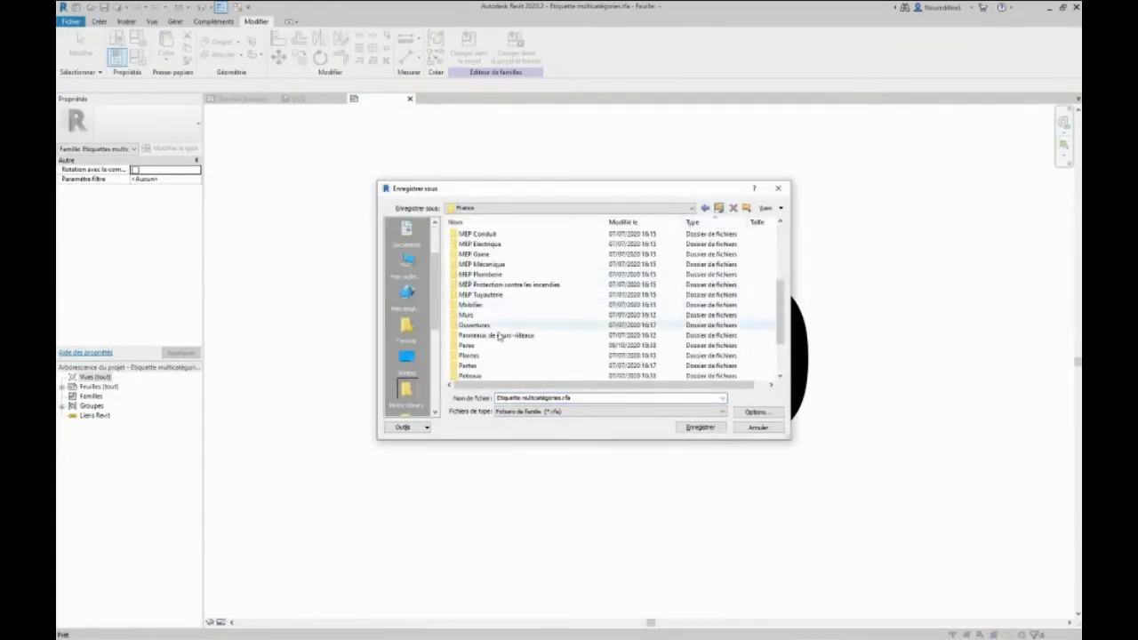
double_click(484, 353)
left_click(607, 402)
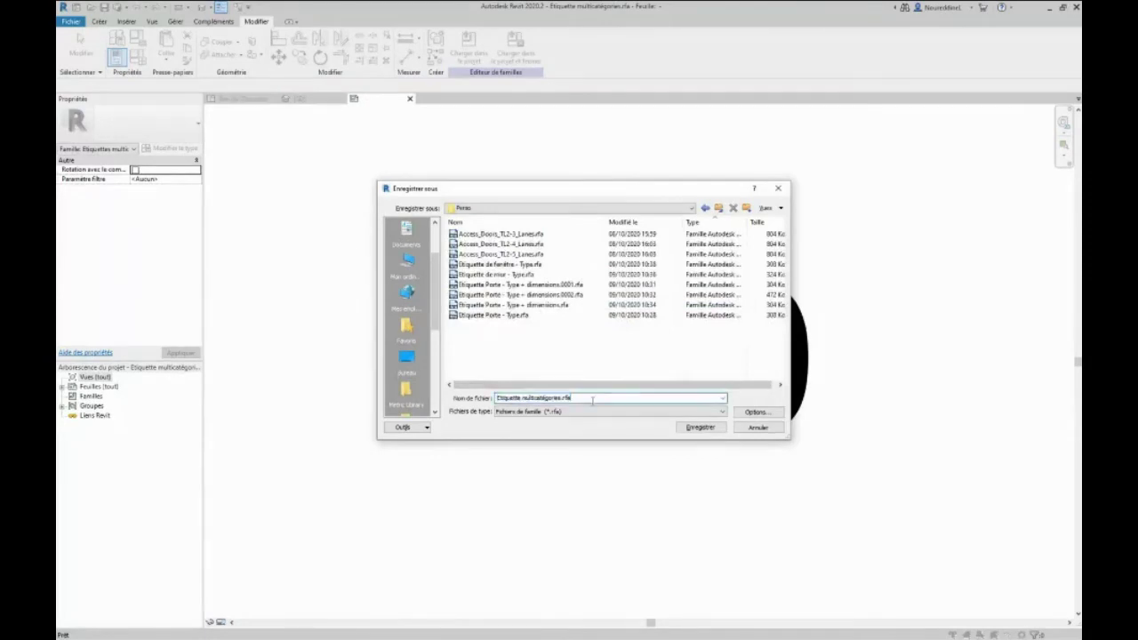
key("BackSpace")
key("BackSpace")
key("BackSpace")
key("Return")
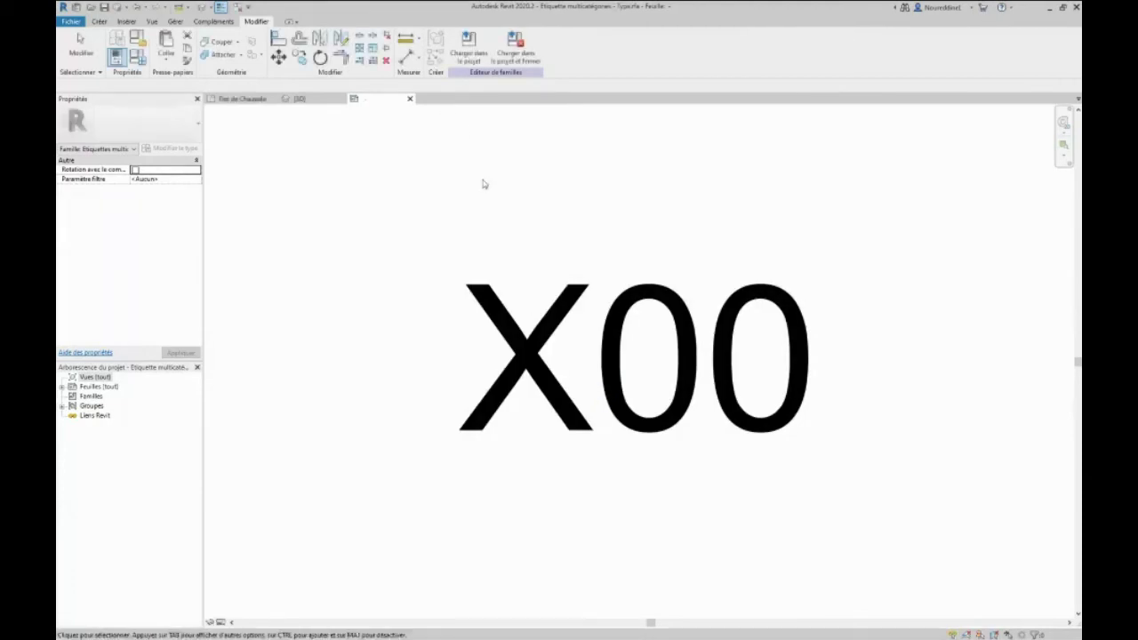
Load the saved tag family into the project, close its editor, and delete the old multi-category tag on the door.
left_click(511, 56)
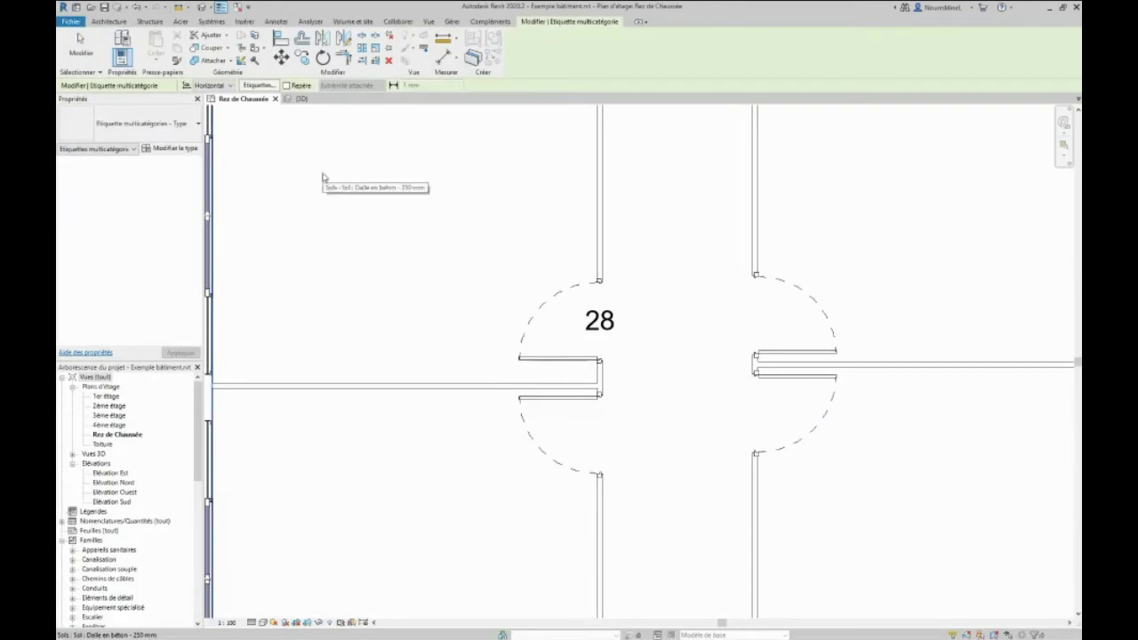
key("Escape")
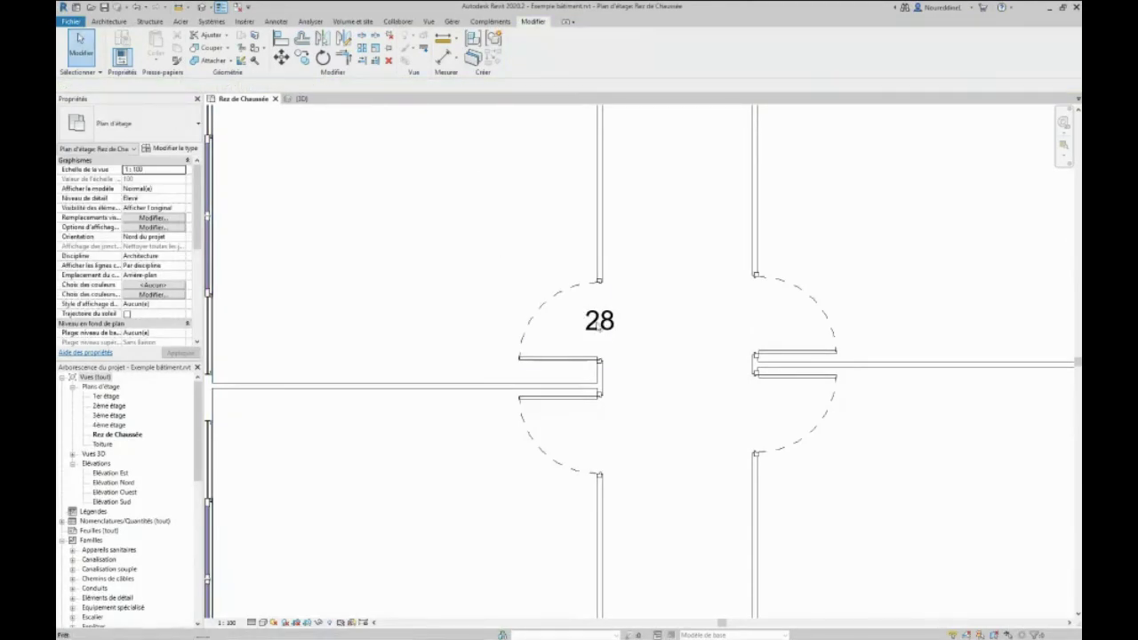
left_click(608, 328)
key("Delete")
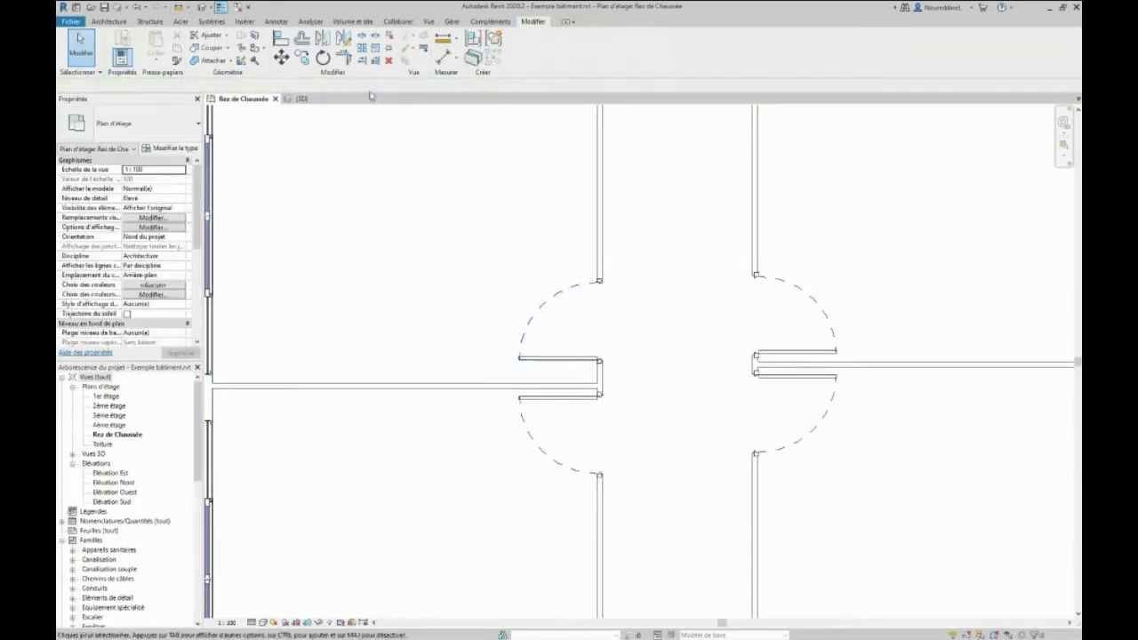
Place Etiquette multicatégories - Type tags on the four facing doors along the corridor.
left_click(275, 21)
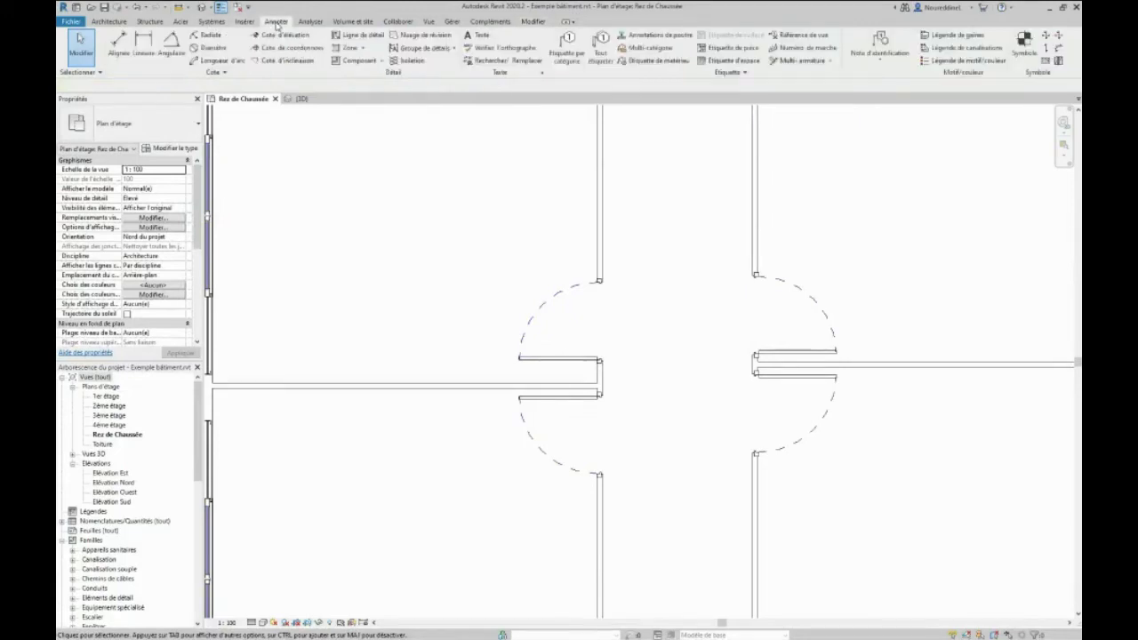
left_click(644, 49)
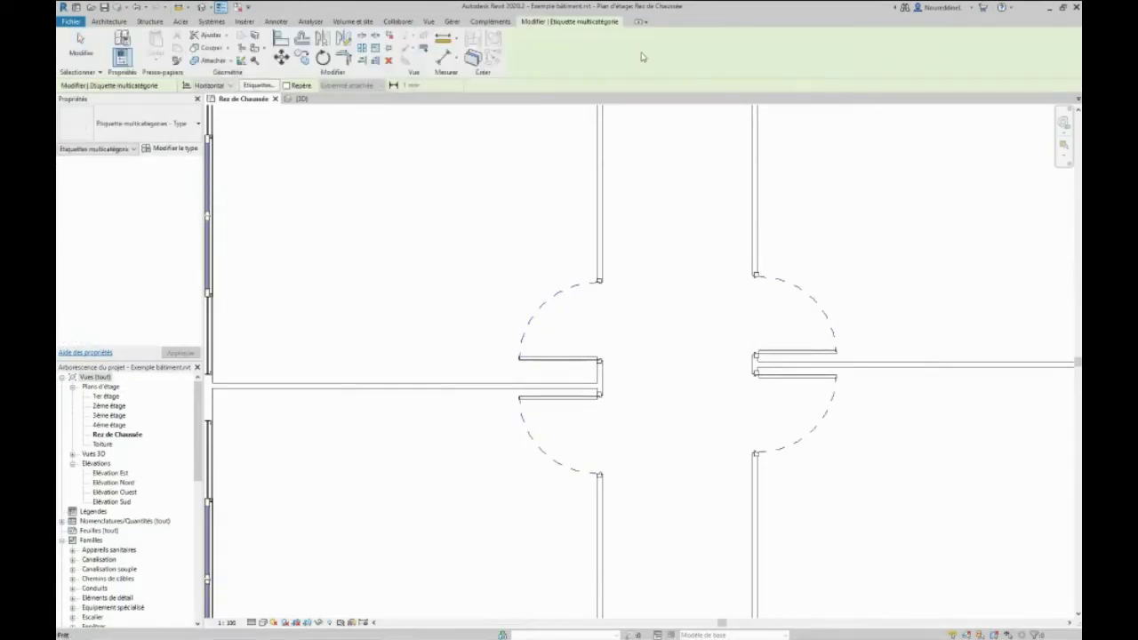
left_click(558, 297)
left_click(600, 449)
left_click(773, 449)
left_click(798, 301)
Tag the curtain wall at the north end of the corridor with the multi-category type tag.
scroll(727, 336, "down", 1)
scroll(688, 353, "down", 3)
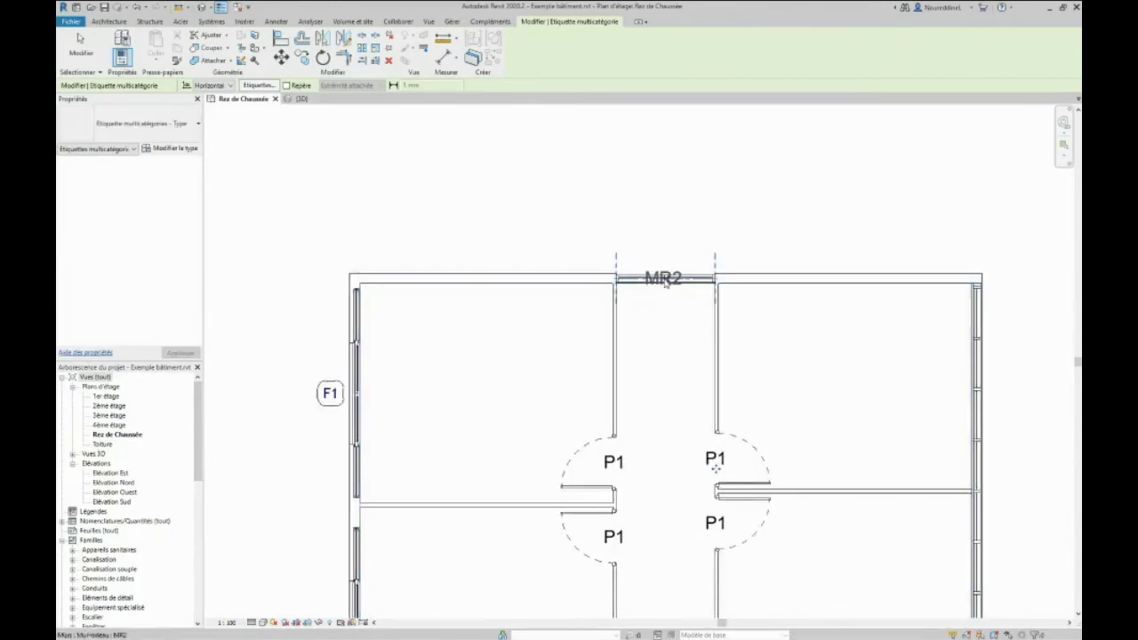
left_click(667, 281)
scroll(695, 257, "up", 1)
scroll(695, 257, "up", 1)
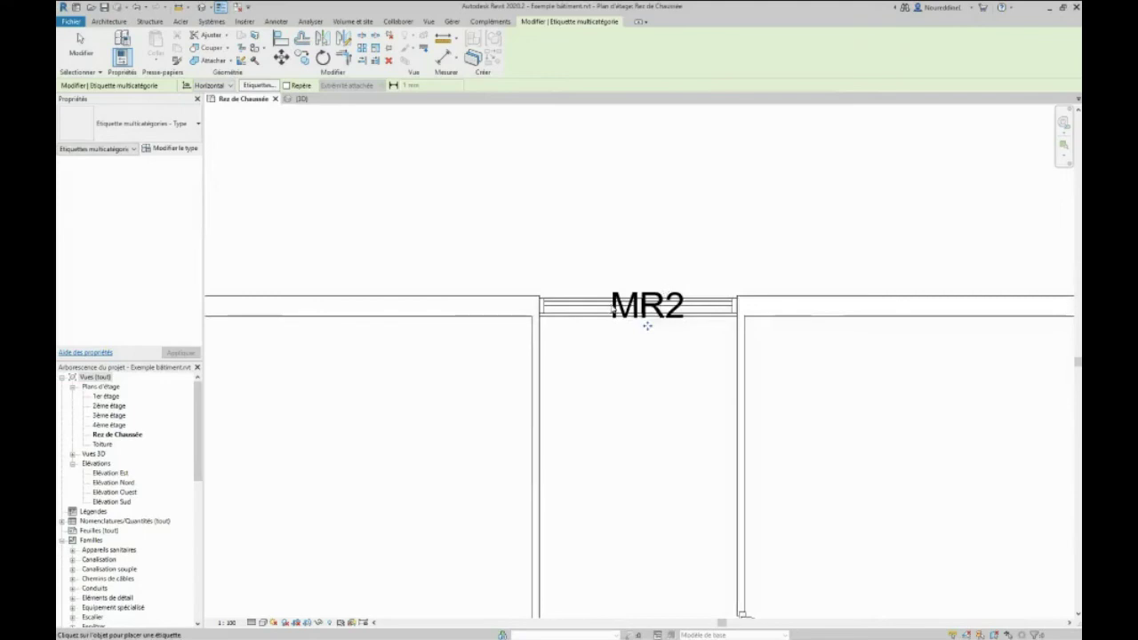
key("Escape")
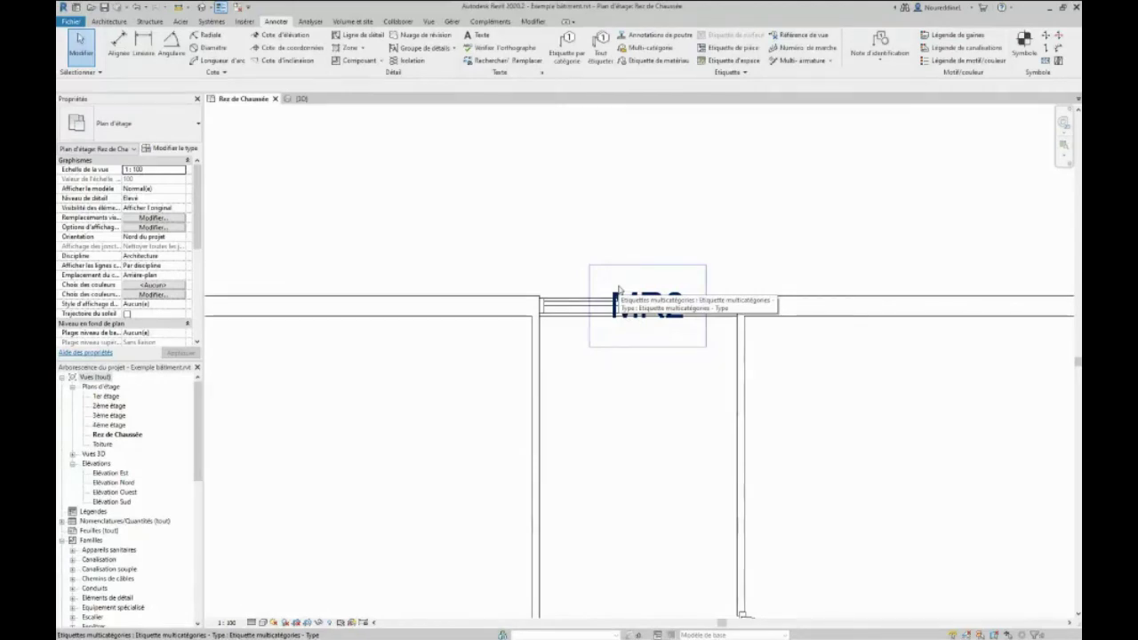
Open the family of the multi-category tag on the north curtain wall for editing.
left_click(620, 291)
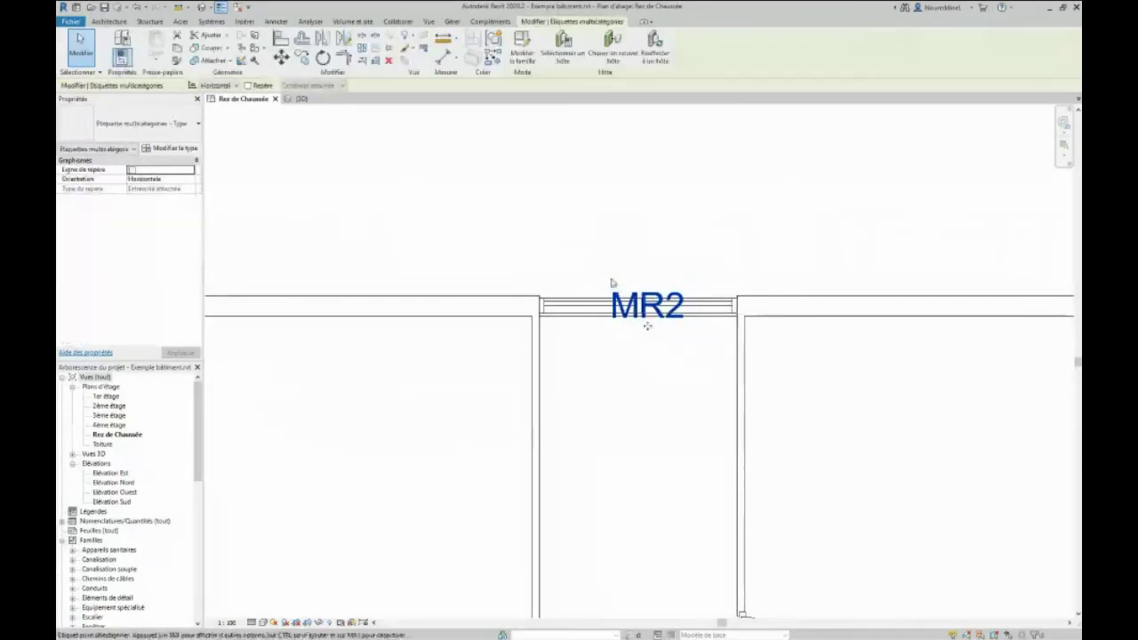
double_click(647, 326)
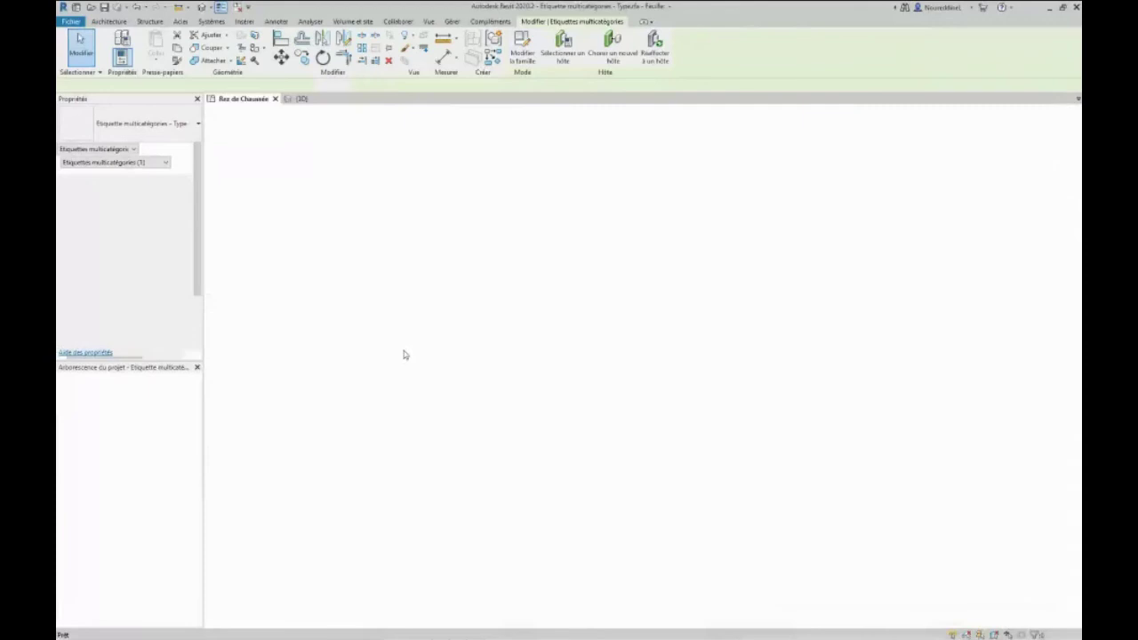
left_click(629, 386)
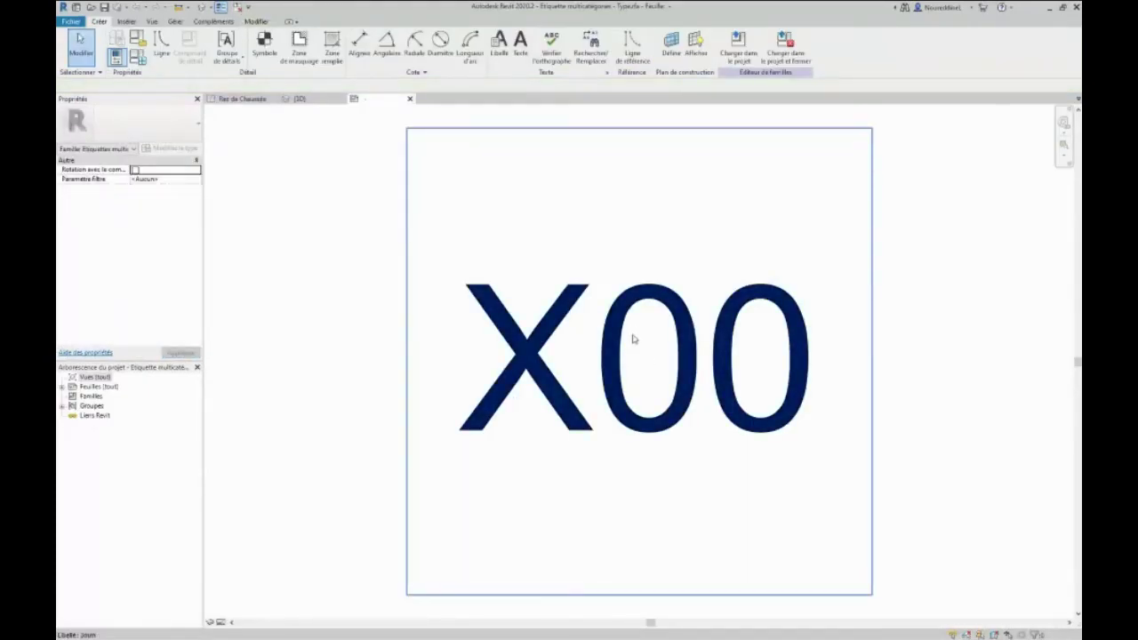
Make the Plans de référence annotation category visible in the tag family's sheet view.
left_click(327, 340)
key("v")
key("g")
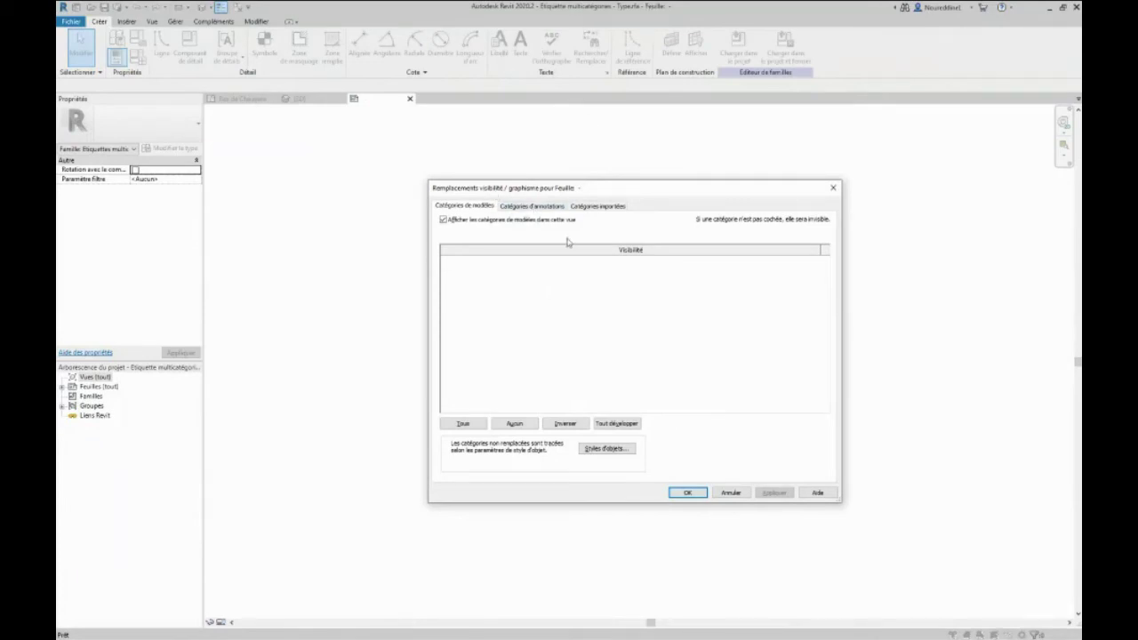
left_click(525, 208)
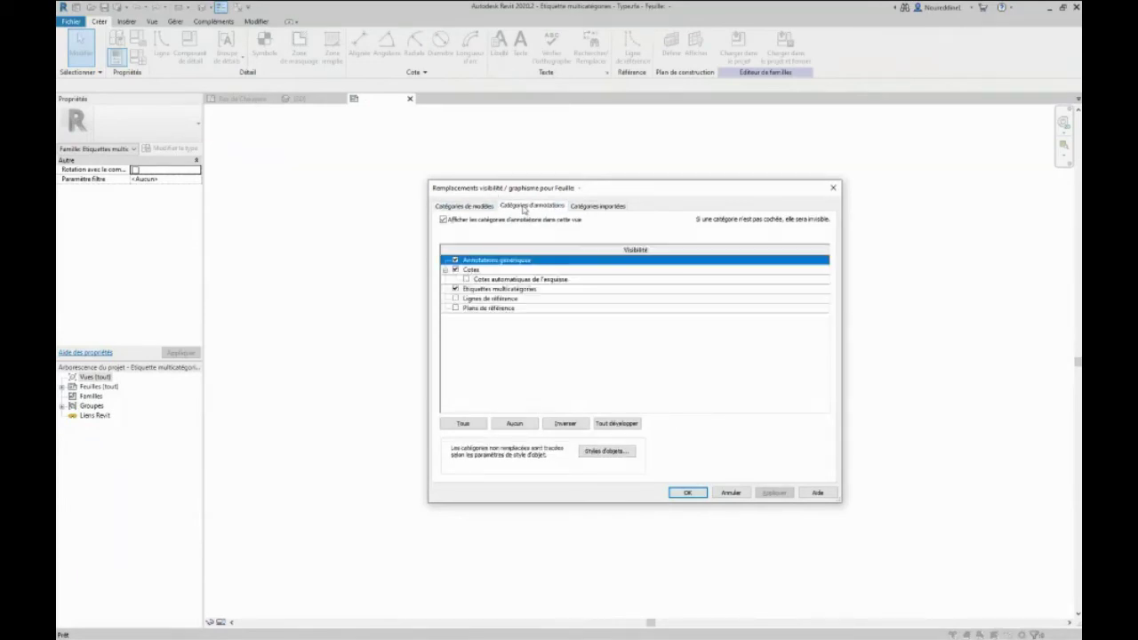
left_click(456, 309)
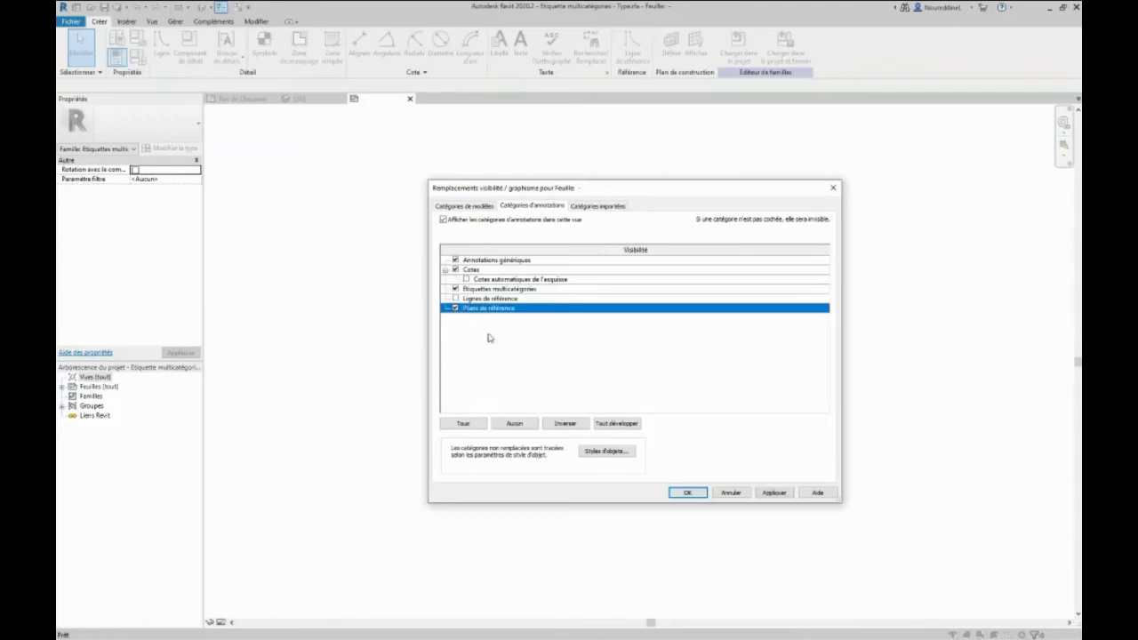
left_click(770, 493)
left_click(683, 493)
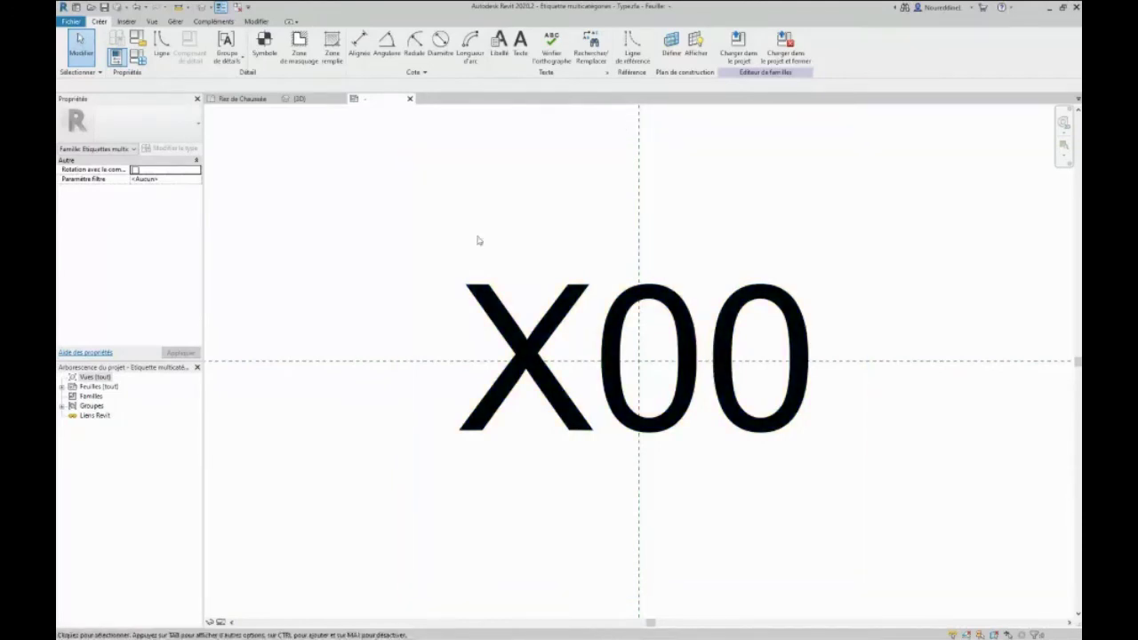
Move the X00 label vertically so its text sits above the horizontal reference plane.
left_click(559, 399)
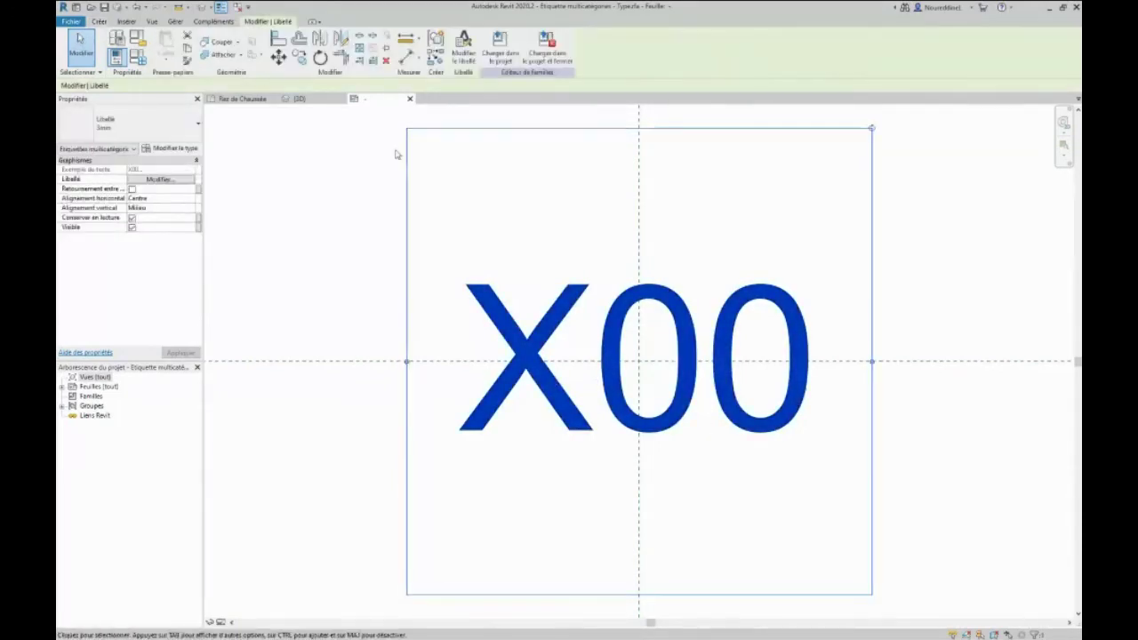
left_click(279, 56)
left_click(638, 434)
left_click(640, 334)
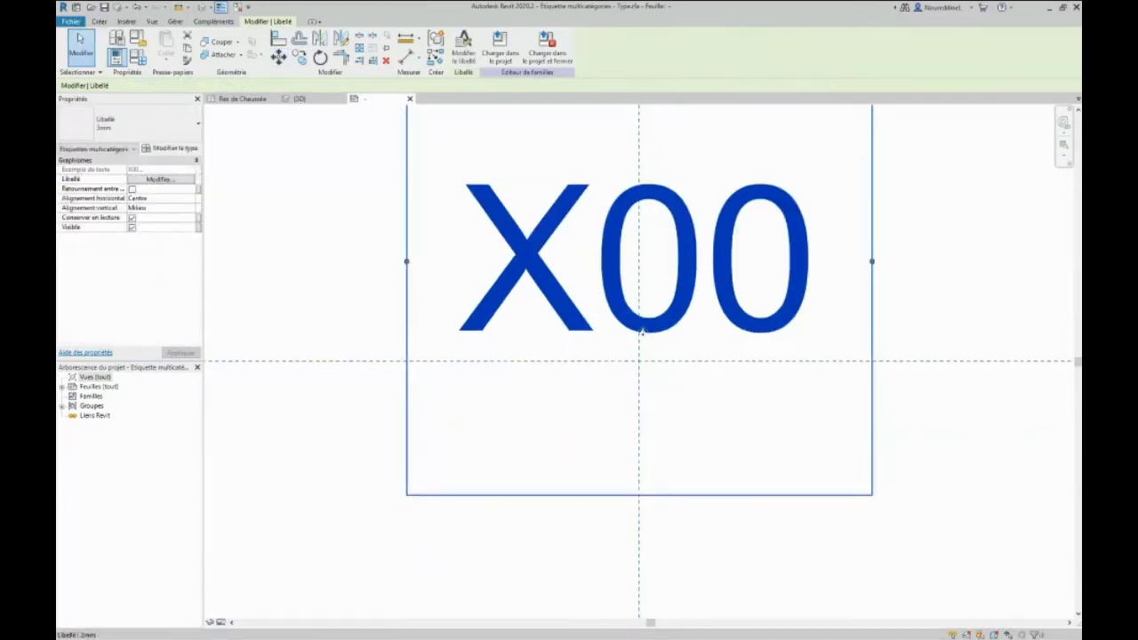
left_click(333, 453)
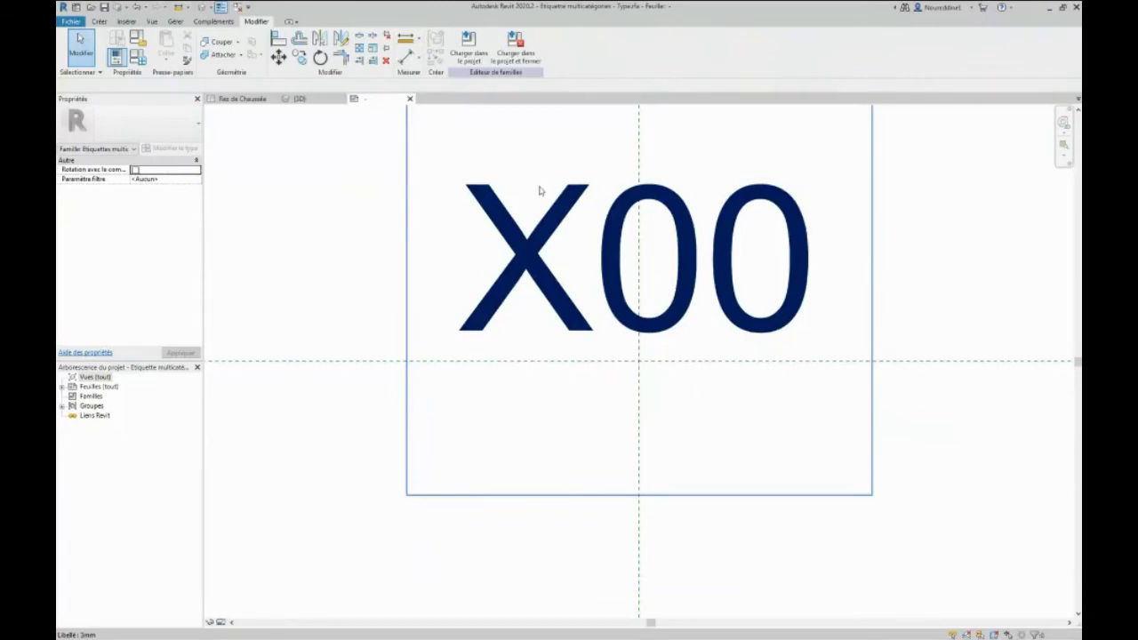
Move the X00 label slightly further up from the horizontal reference plane.
left_click(629, 274)
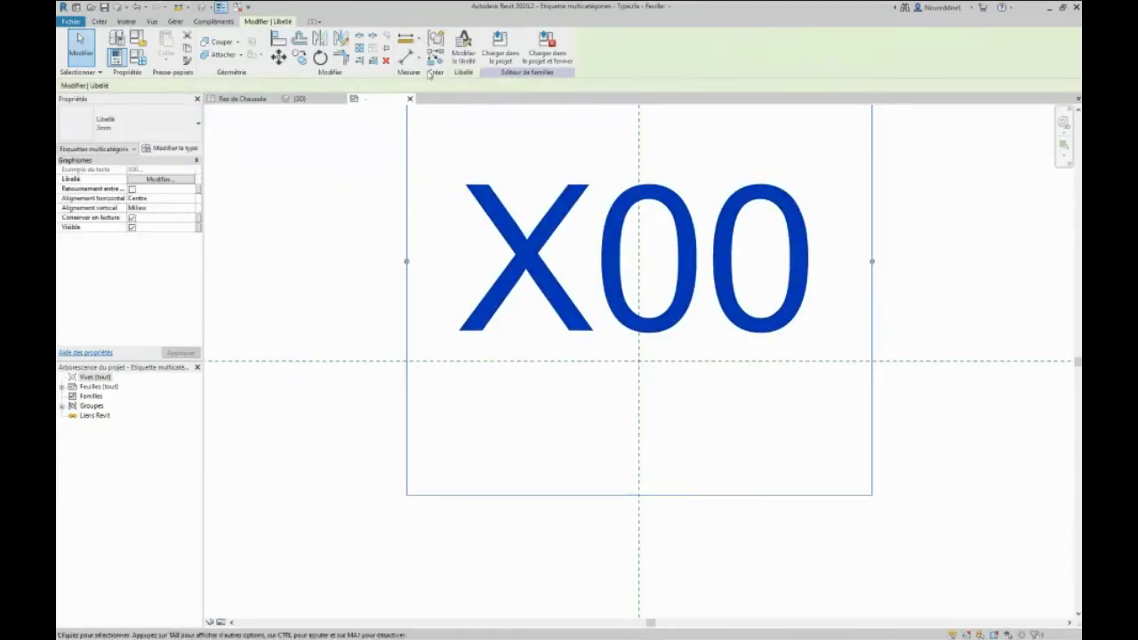
left_click(278, 56)
left_click(475, 549)
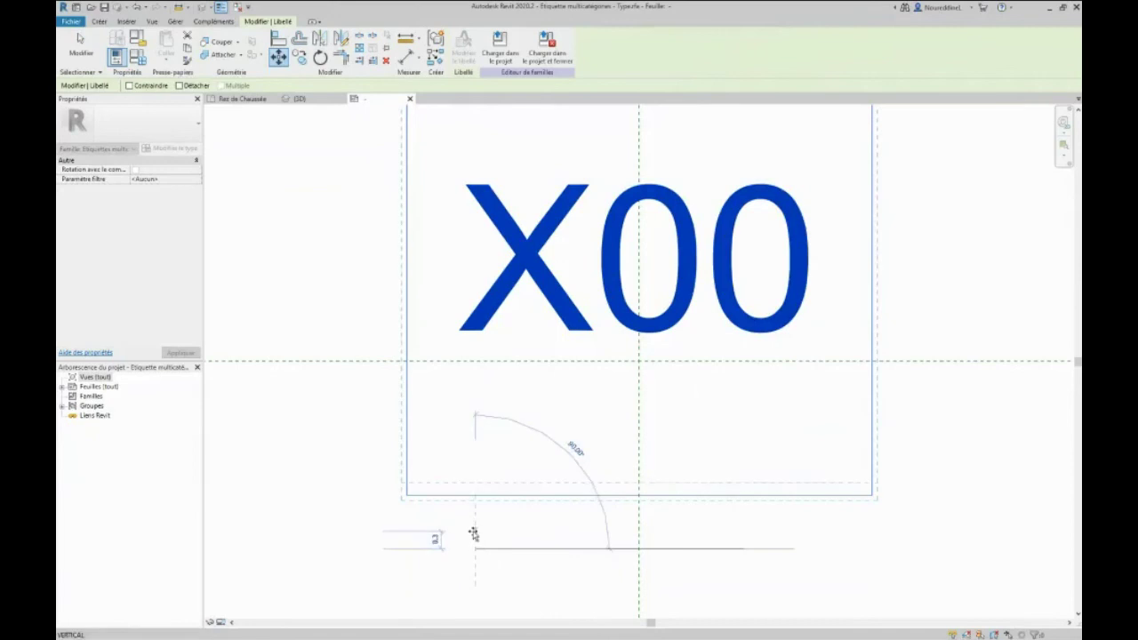
left_click(474, 529)
left_click(340, 249)
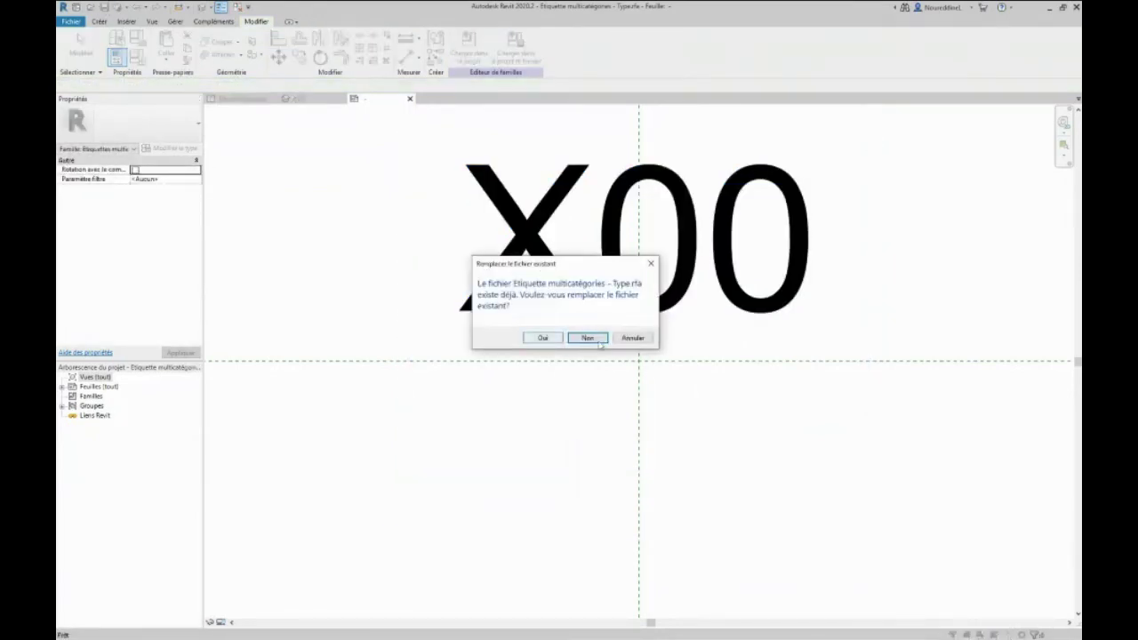
Overwrite the saved tag family file, then load it into the project, closing the editor and replacing the existing version.
left_click(555, 339)
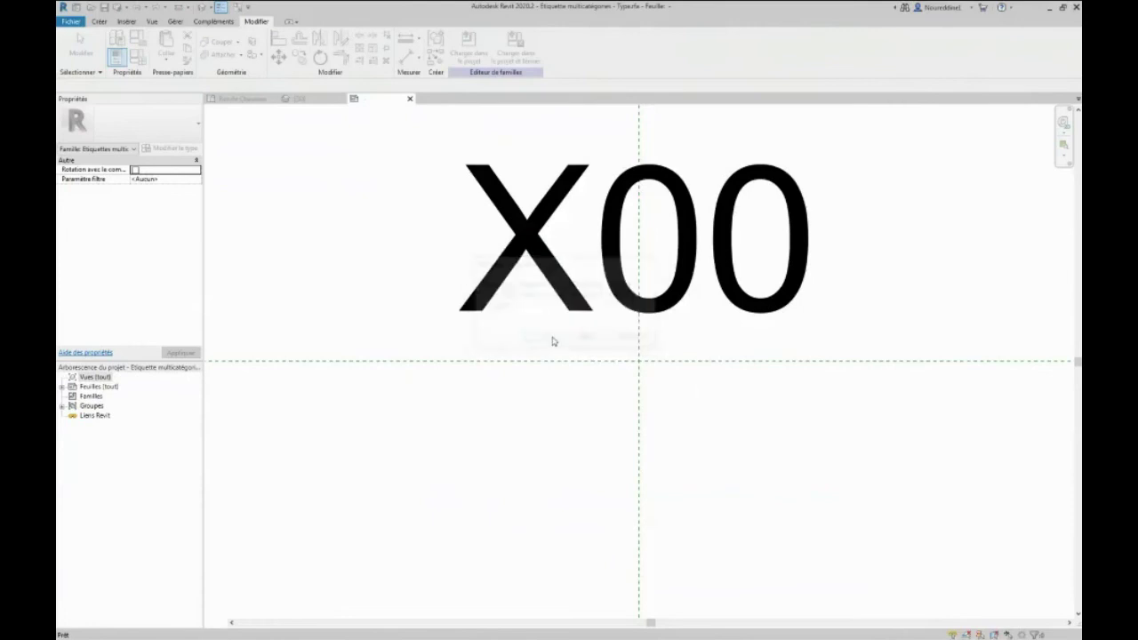
left_click(517, 52)
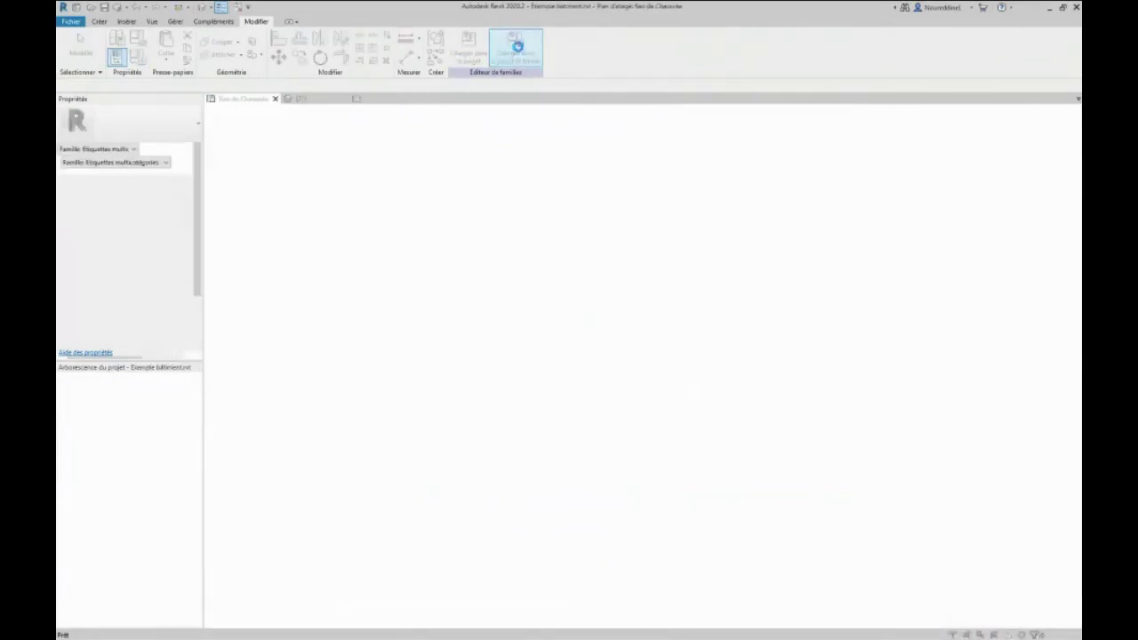
left_click(523, 294)
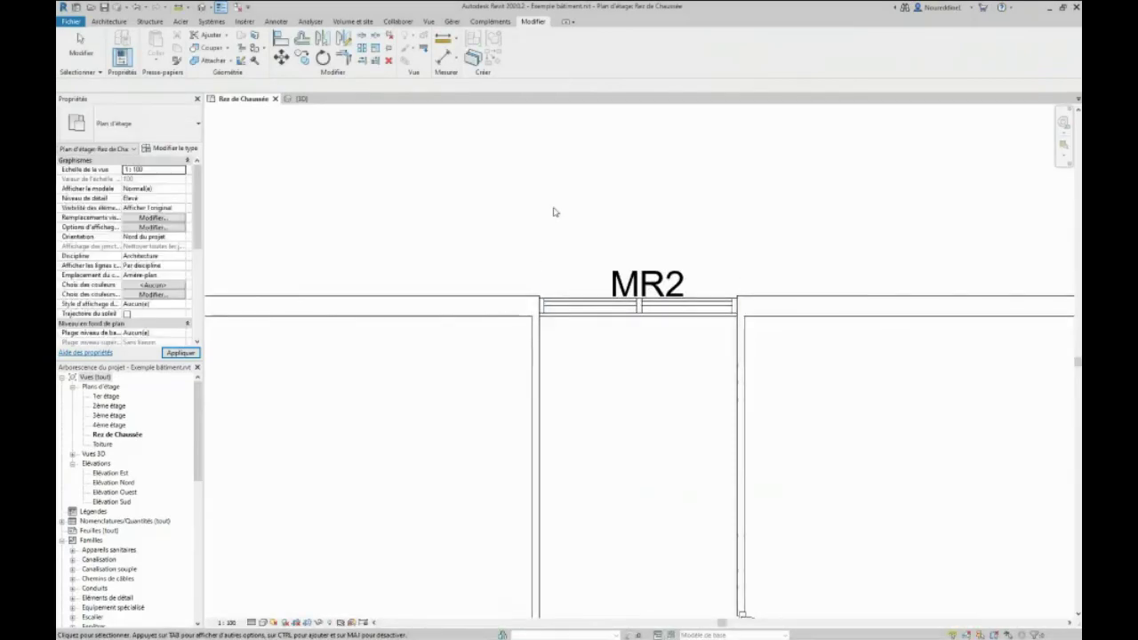
Place a multi-category type tag on the long curtain wall along the building's east side.
scroll(560, 222, "down", 3)
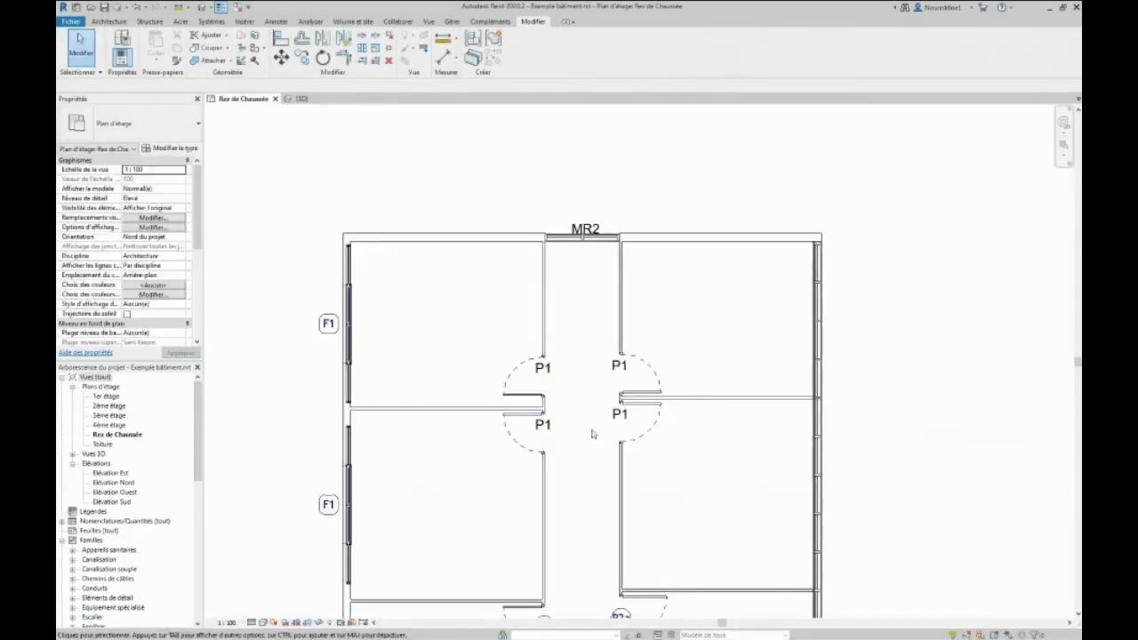
left_click(276, 21)
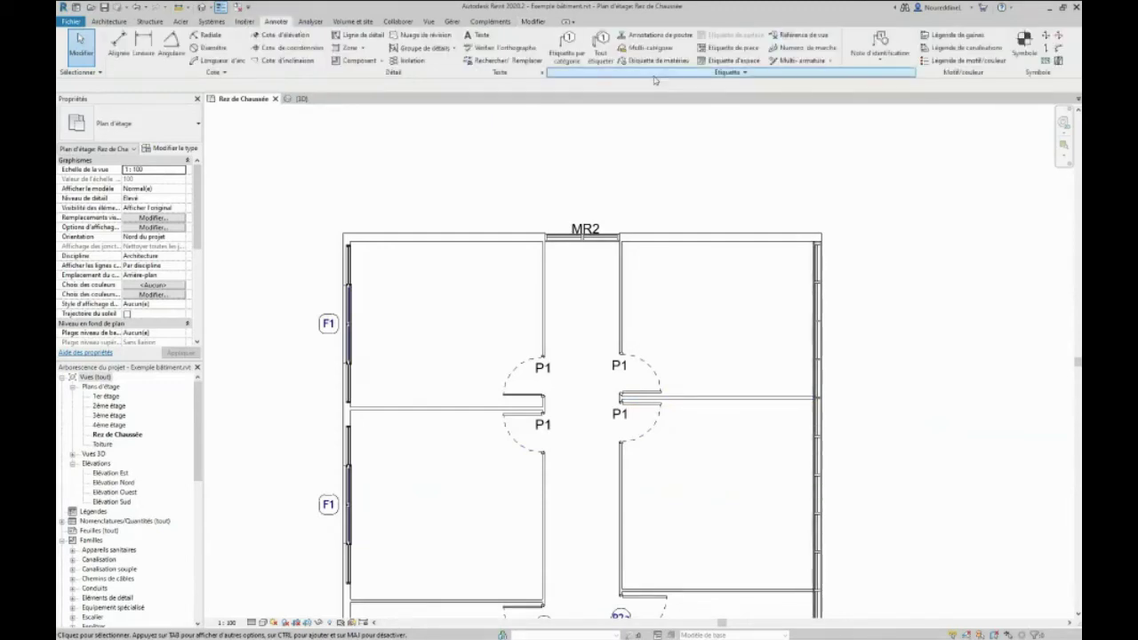
left_click(647, 46)
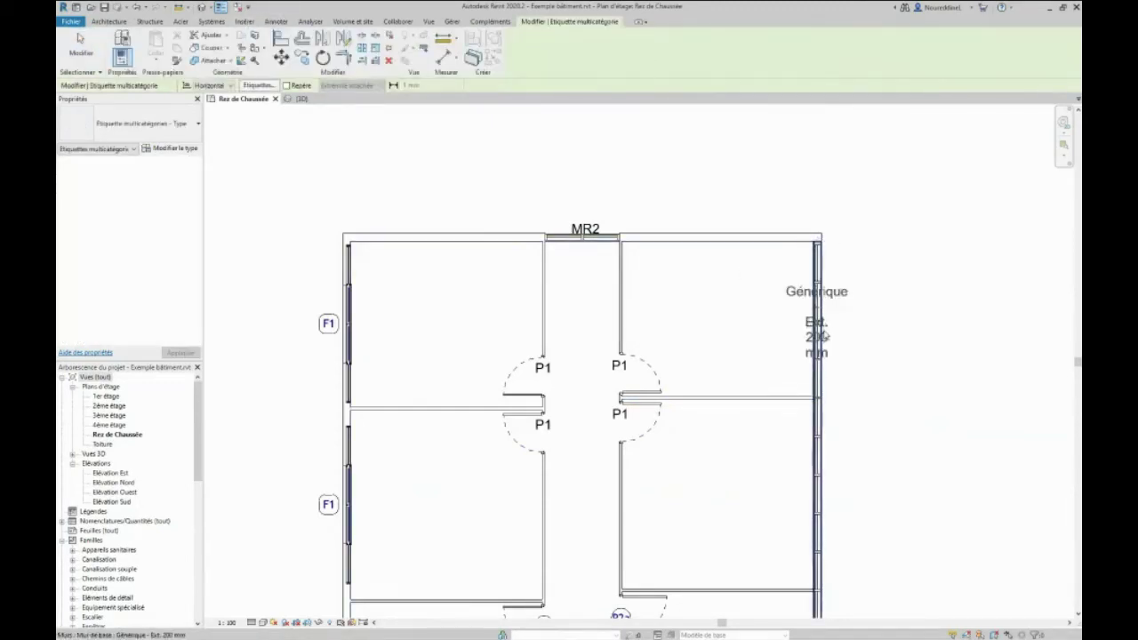
left_click(820, 434)
scroll(838, 460, "up", 2)
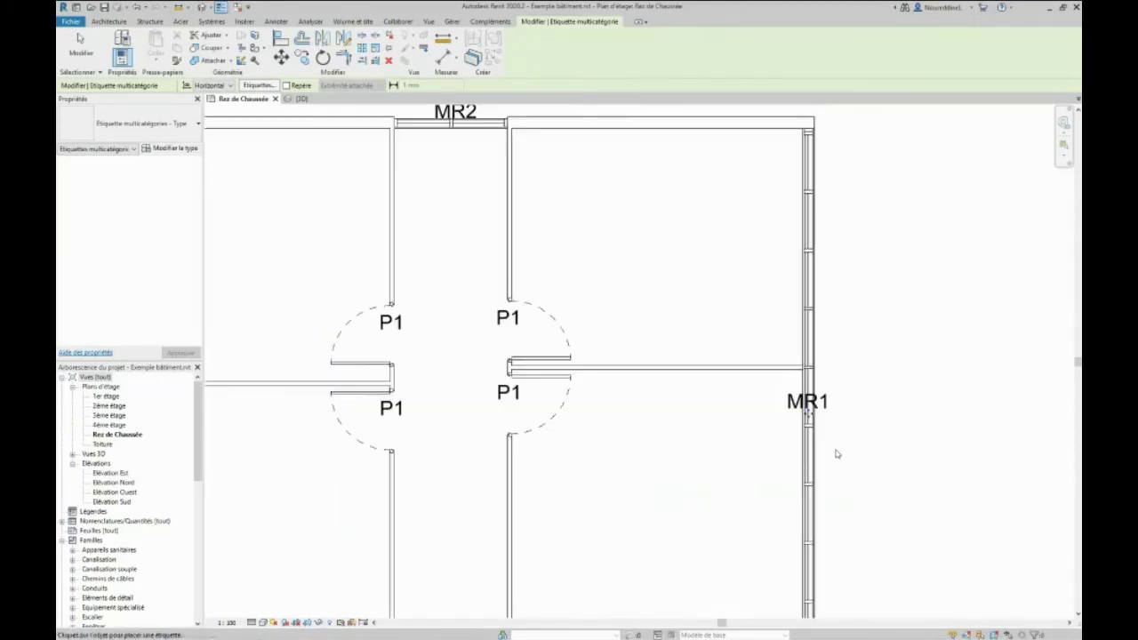
scroll(837, 453, "up", 3)
key("Escape")
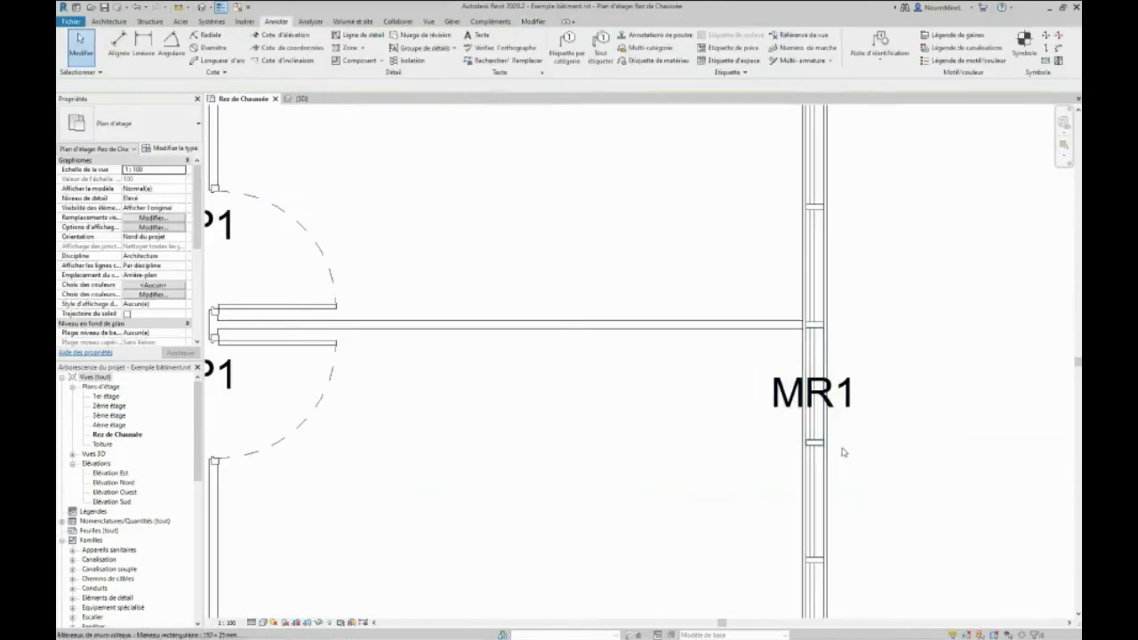
Edit the family of the MR1 multi-category tag and enable its rotation with the component.
left_click(774, 396)
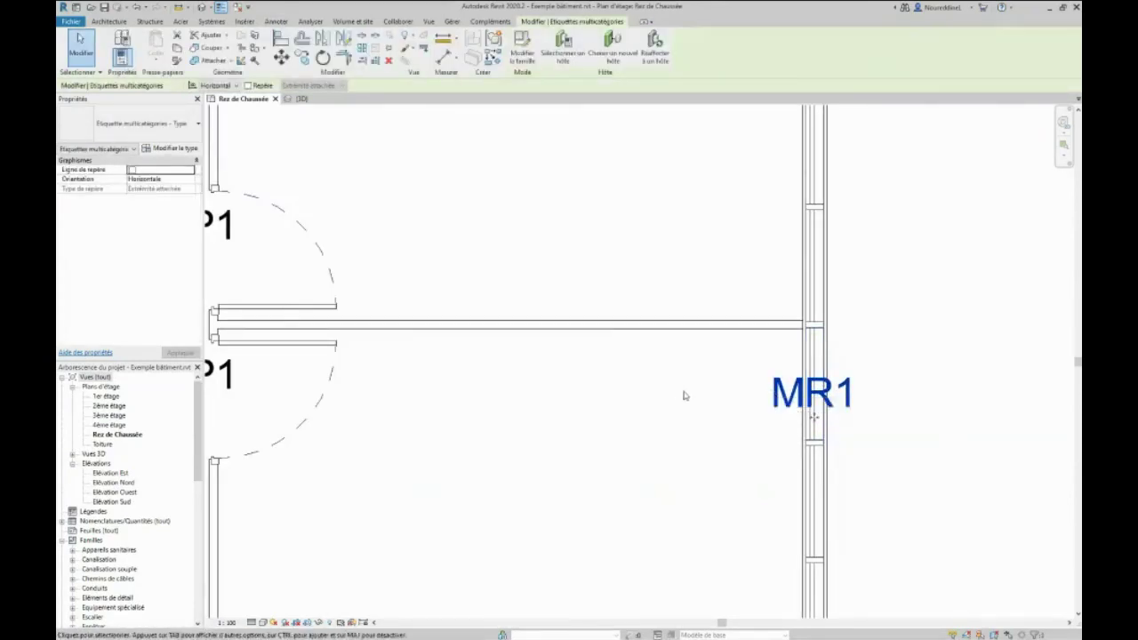
left_click(522, 46)
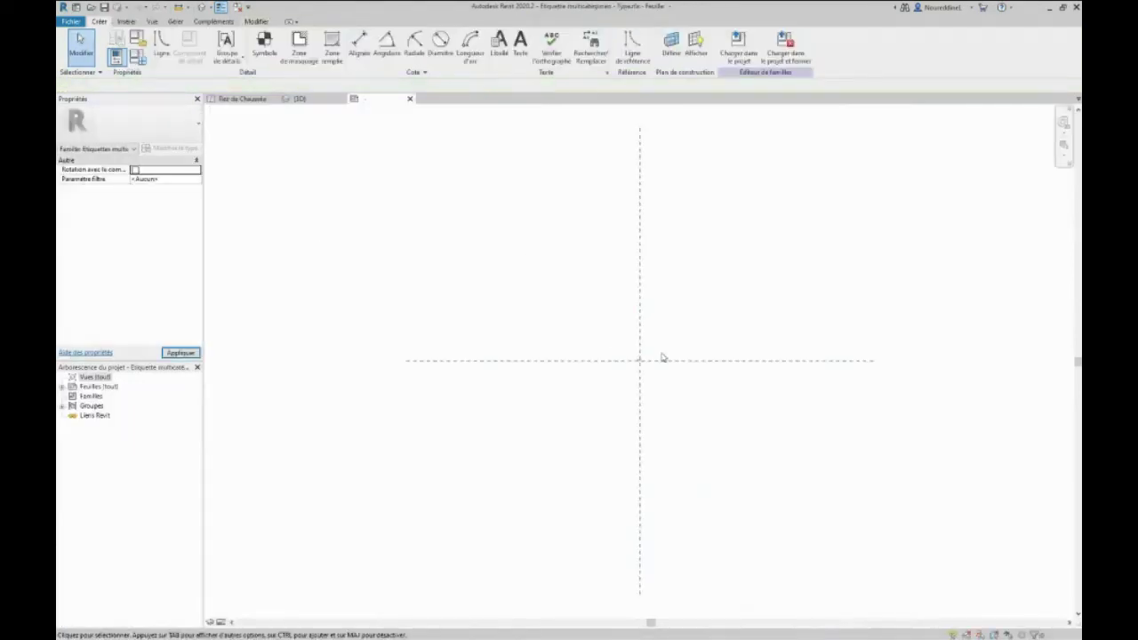
scroll(610, 337, "up", 3)
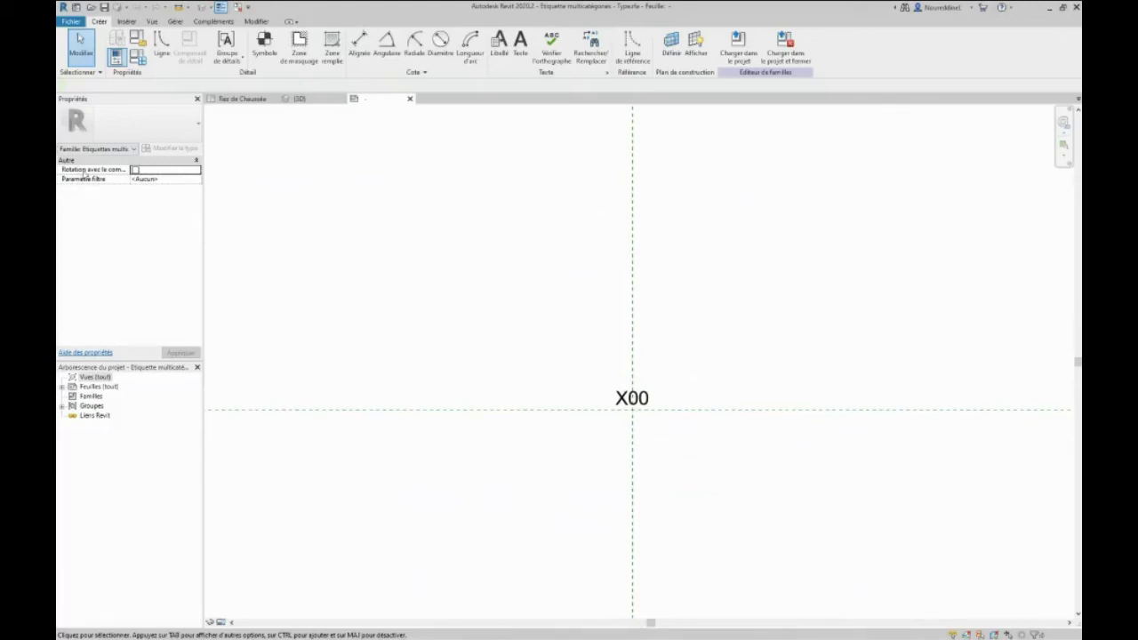
left_click(134, 170)
Save the tag family over its existing file and load it into the project, replacing the existing version.
left_click(104, 8)
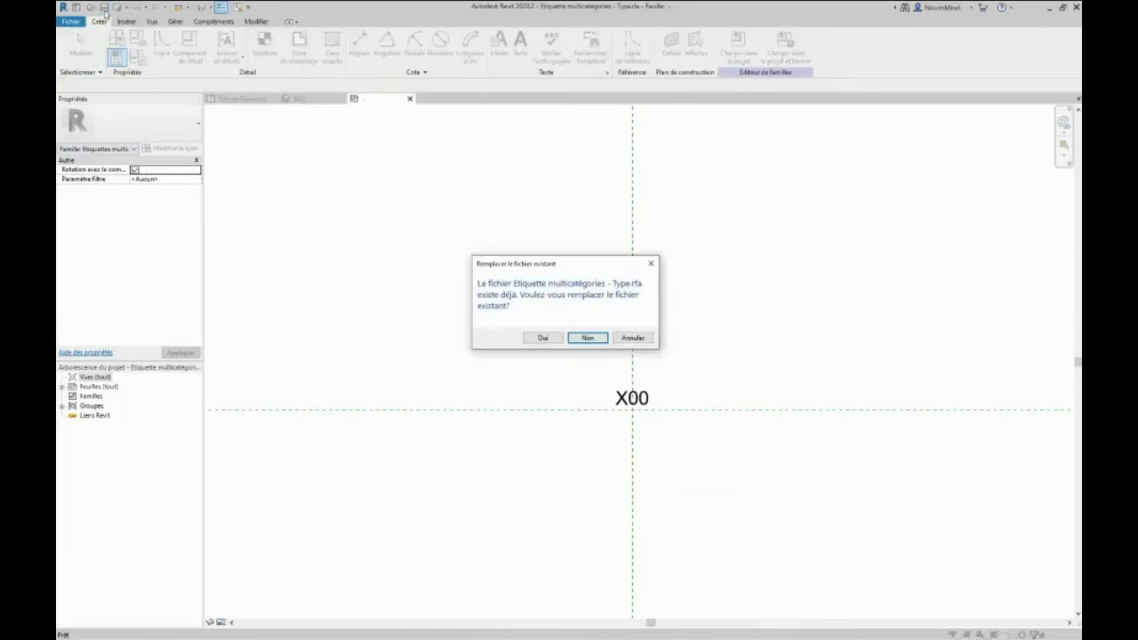
left_click(543, 338)
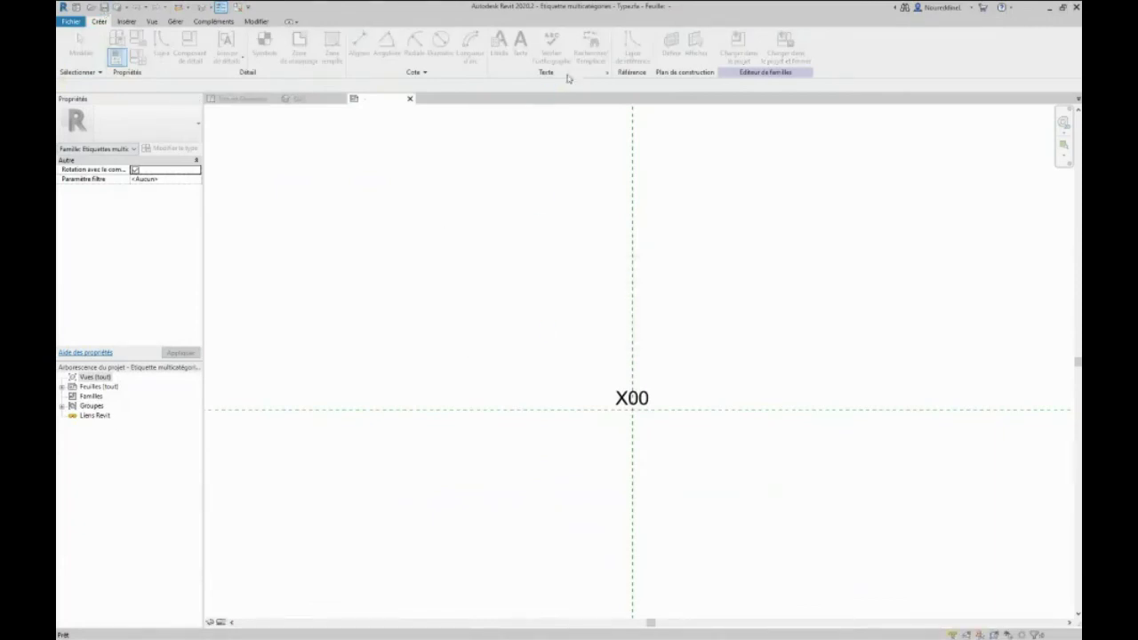
left_click(765, 44)
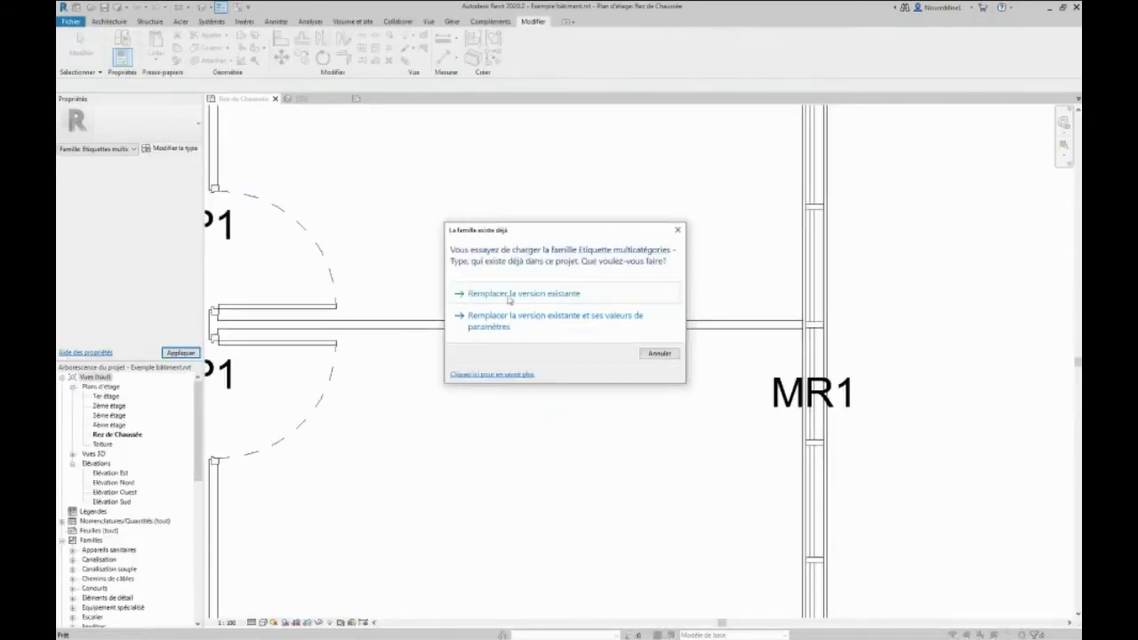
left_click(510, 296)
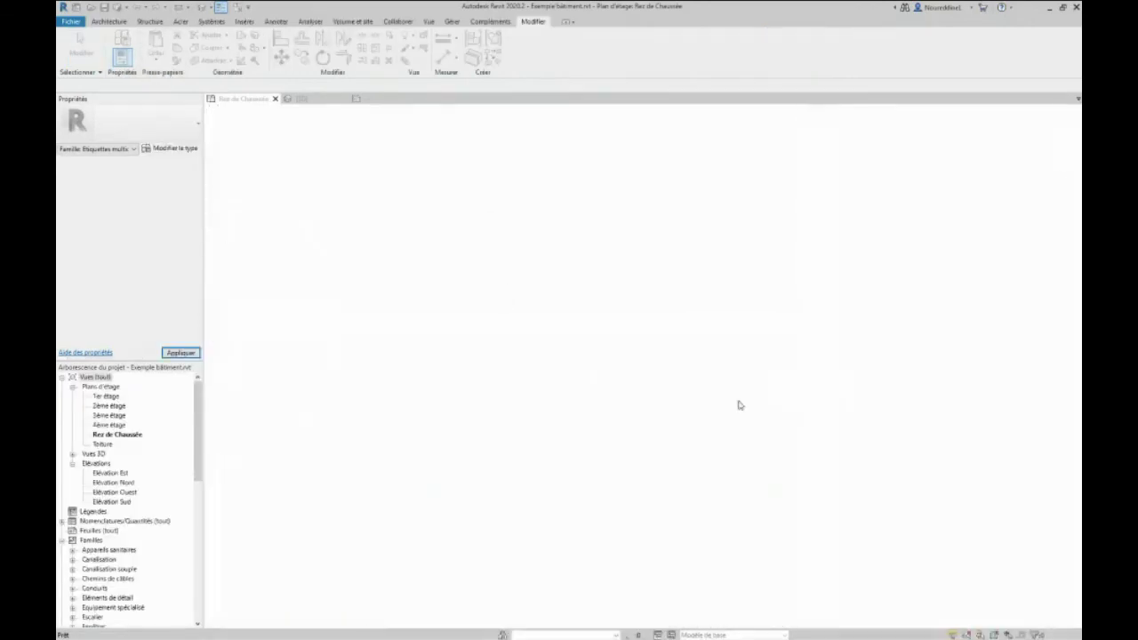
Examine the orientation of the reloaded multi-category tags on the doors and curtain walls across the ground floor plan.
scroll(723, 376, "down", 2)
scroll(722, 375, "down", 4)
scroll(674, 267, "up", 4)
scroll(711, 346, "down", 3)
scroll(667, 392, "down", 4)
middle_click_drag(667, 392, 452, 185)
middle_click_drag(565, 345, 728, 438)
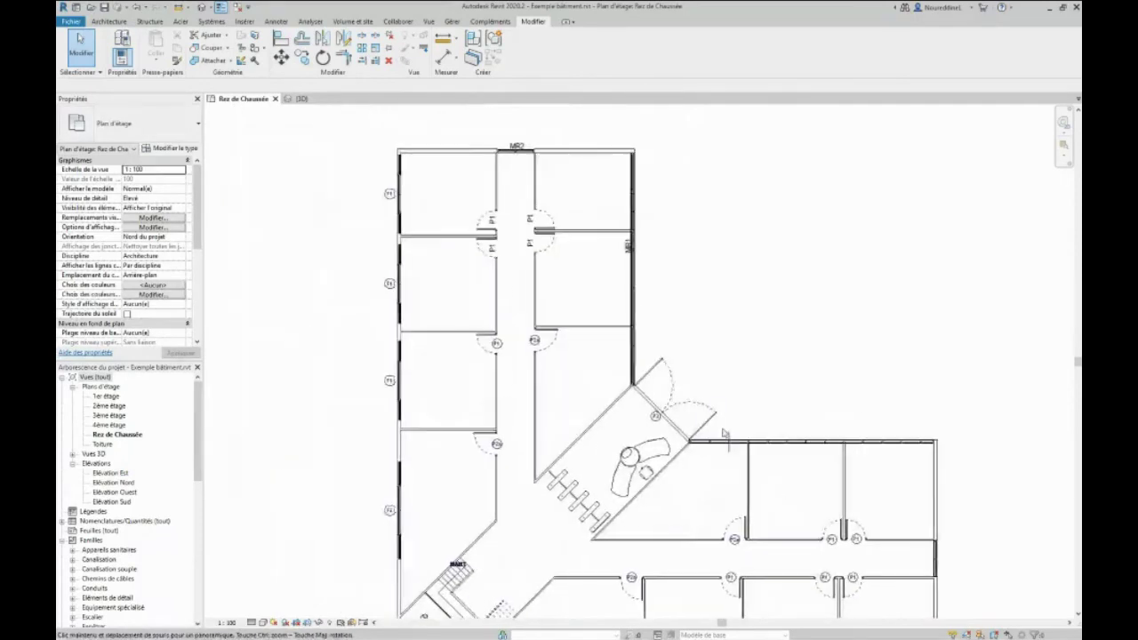
scroll(725, 433, "down", 3)
Select the whole ground floor plan, filter the selection to window, door and multi-category tags, and delete them.
left_click_drag(420, 196, 894, 607)
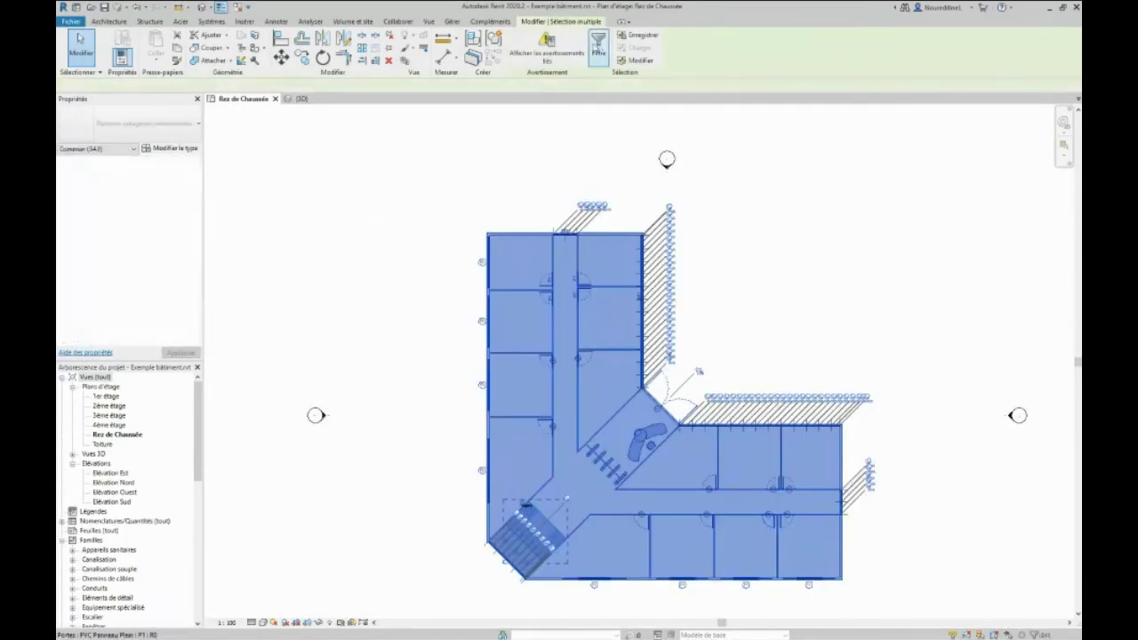
left_click(598, 46)
left_click(396, 159)
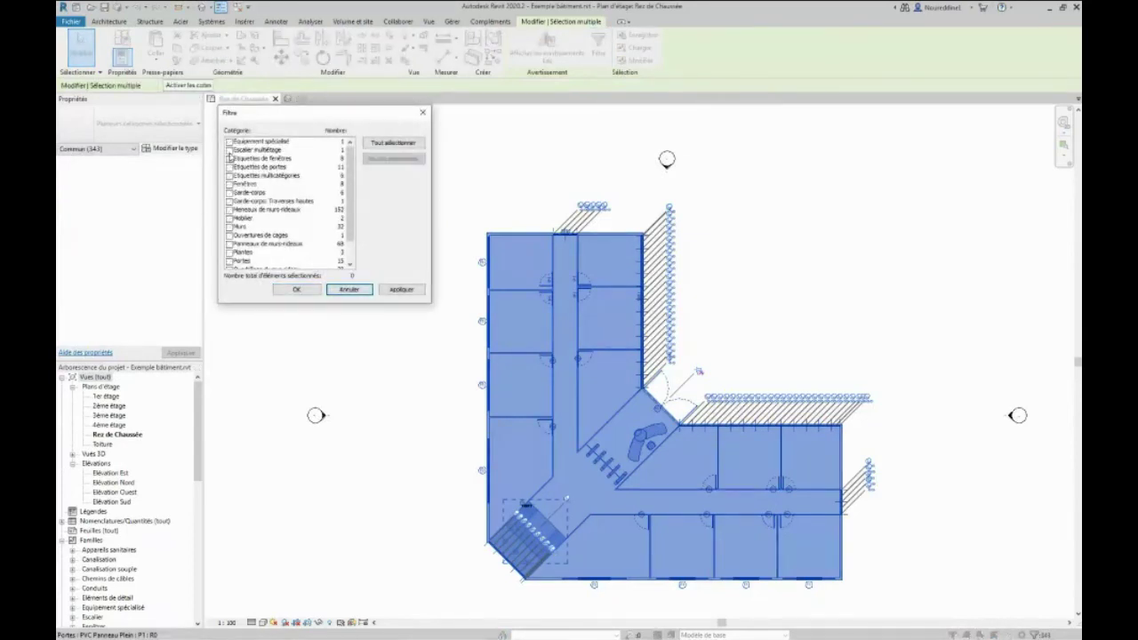
left_click(229, 159)
left_click(229, 167)
left_click(229, 175)
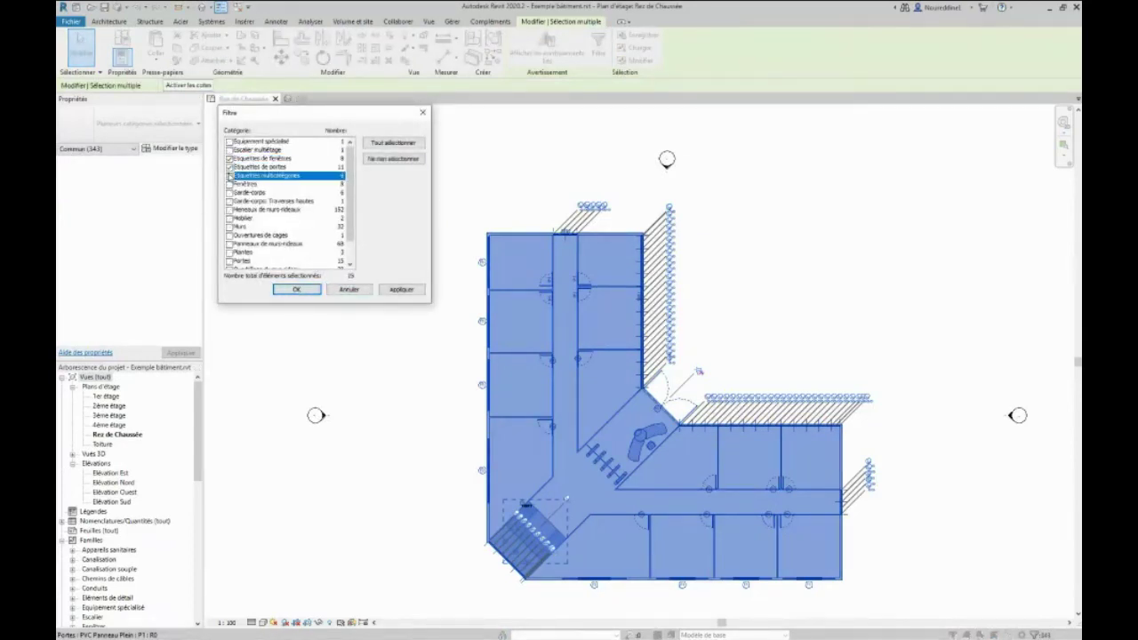
left_click(400, 289)
left_click(297, 289)
key("Delete")
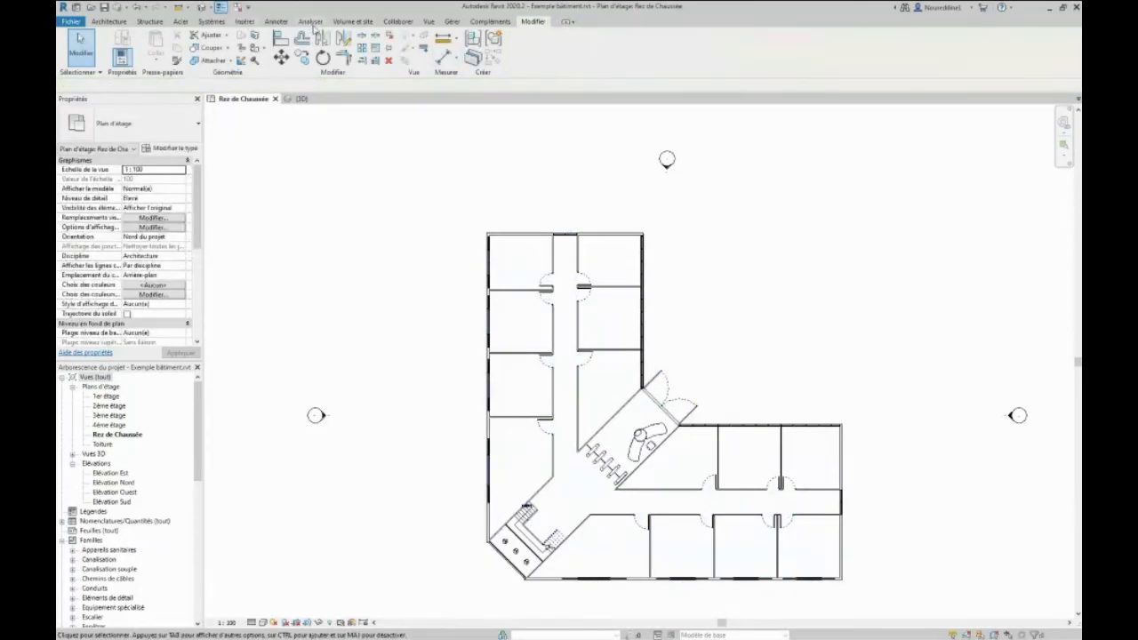
Tag all untagged elements in the ground floor plan with the Etiquette multicatégories - Type tag, horizontal and without leader.
left_click(277, 21)
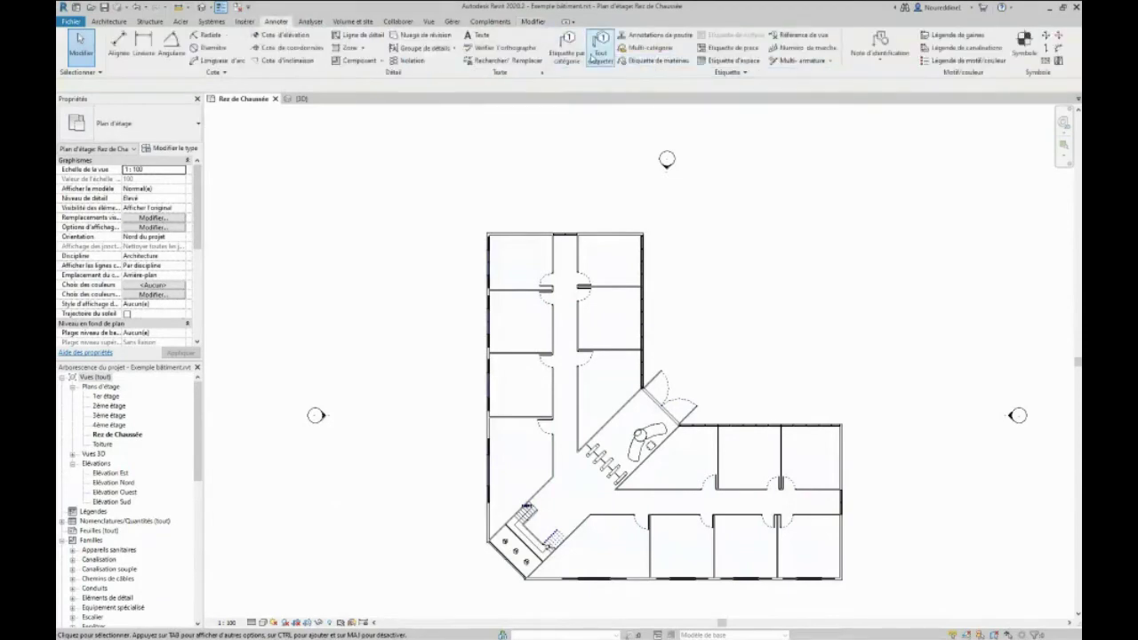
left_click(602, 42)
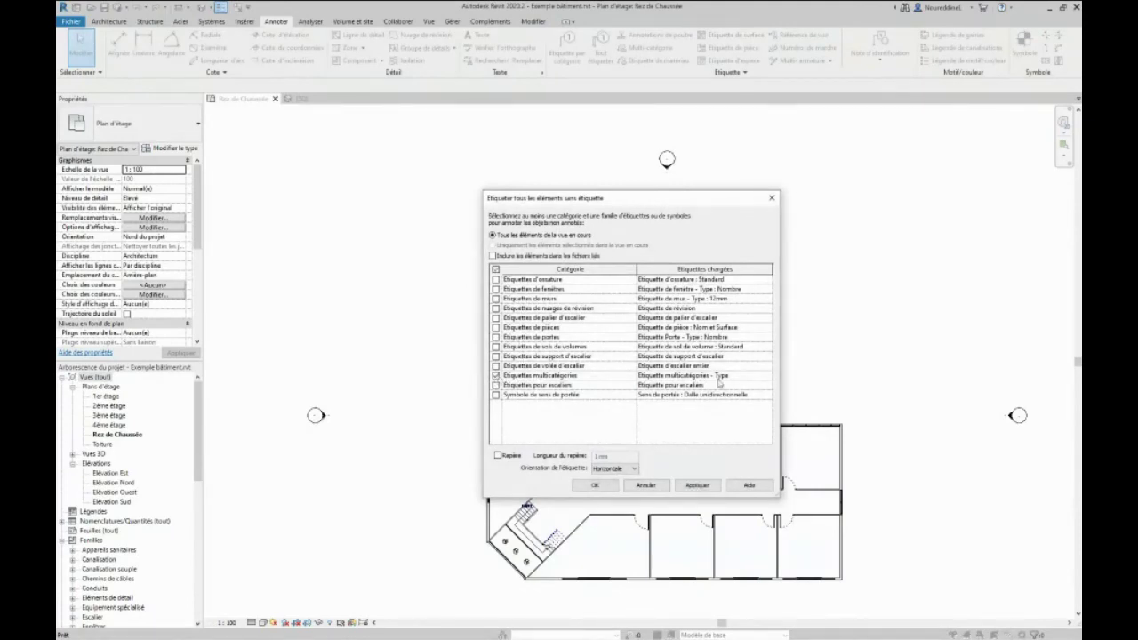
left_click(691, 485)
left_click(641, 484)
left_click(598, 485)
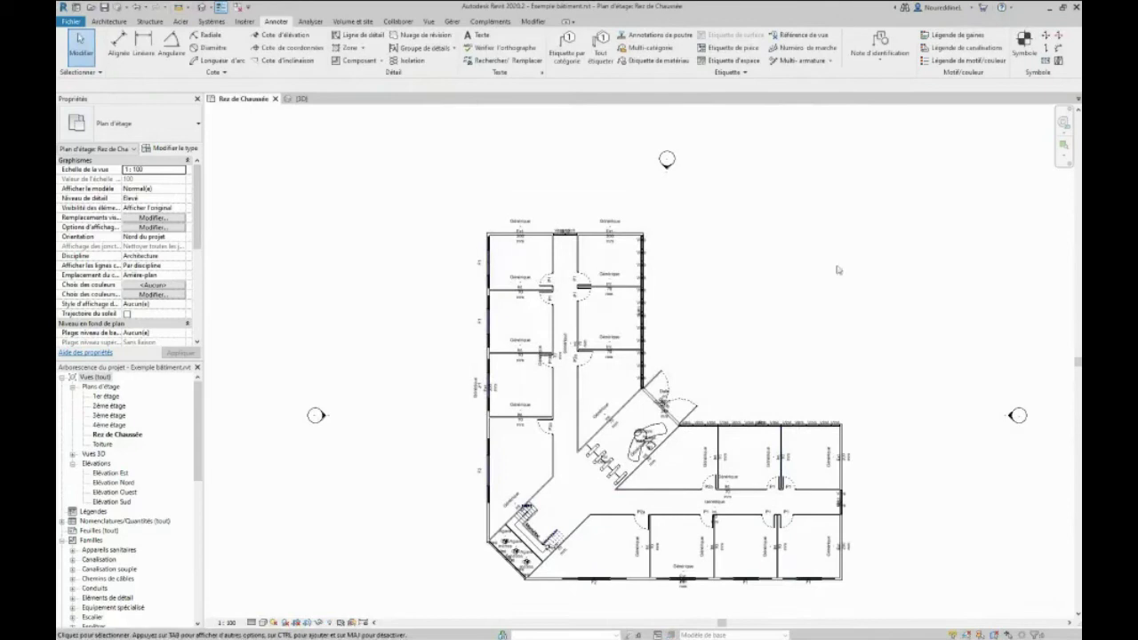
Inspect the multi-category tags on the walls and curtain panels, then undo the automatic tagging.
scroll(503, 277, "up", 4)
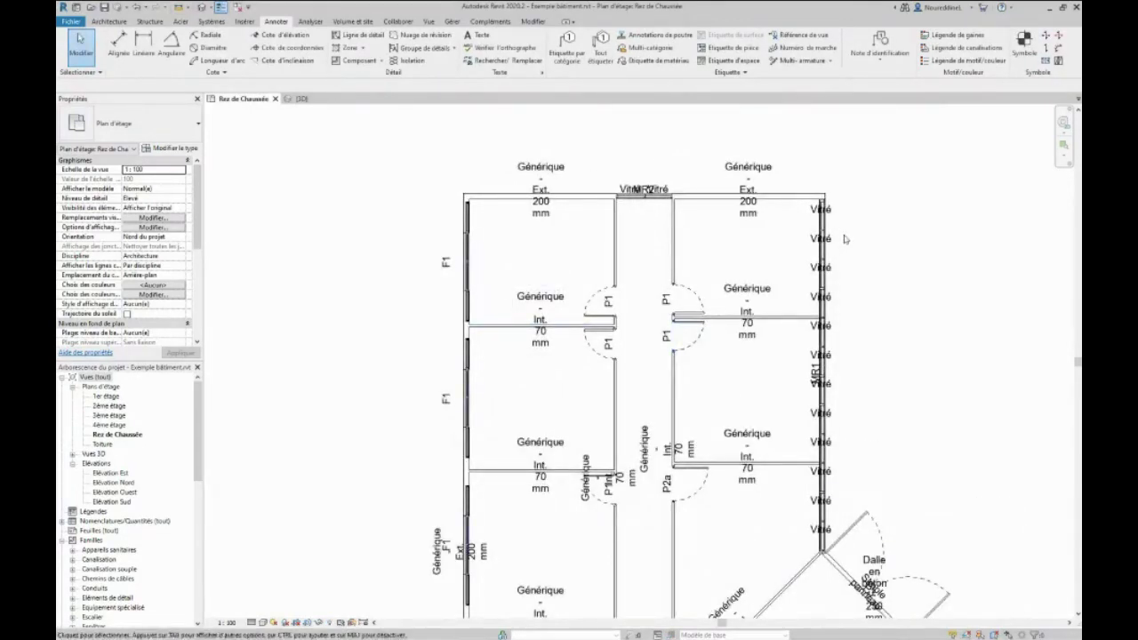
scroll(818, 233, "up", 4)
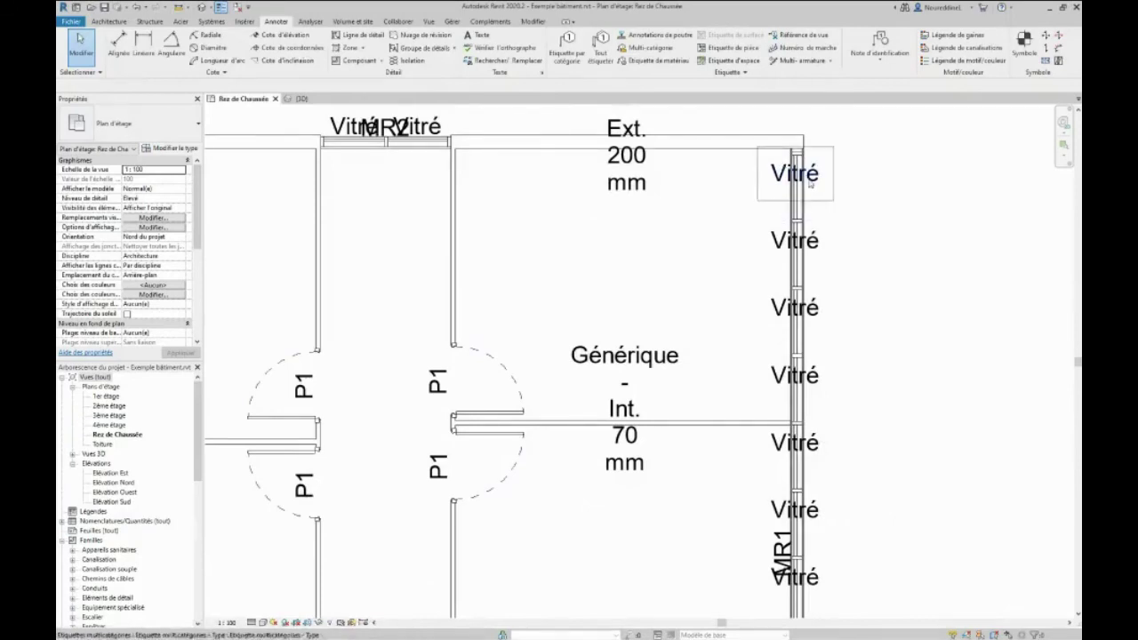
scroll(766, 210, "down", 1)
scroll(766, 211, "down", 3)
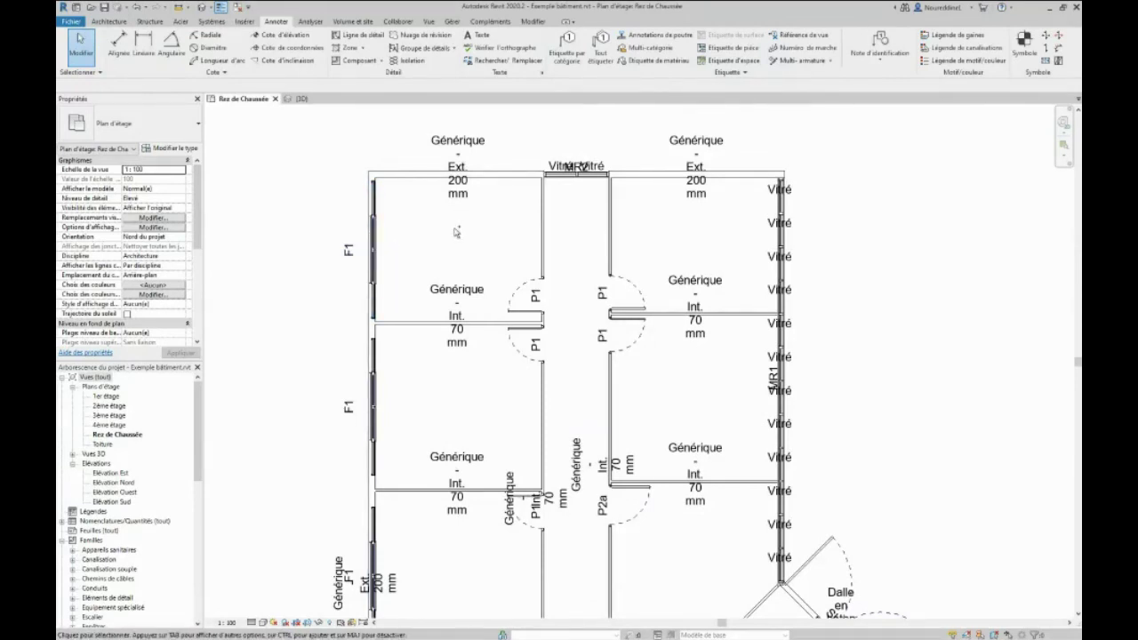
key("z")
key("f")
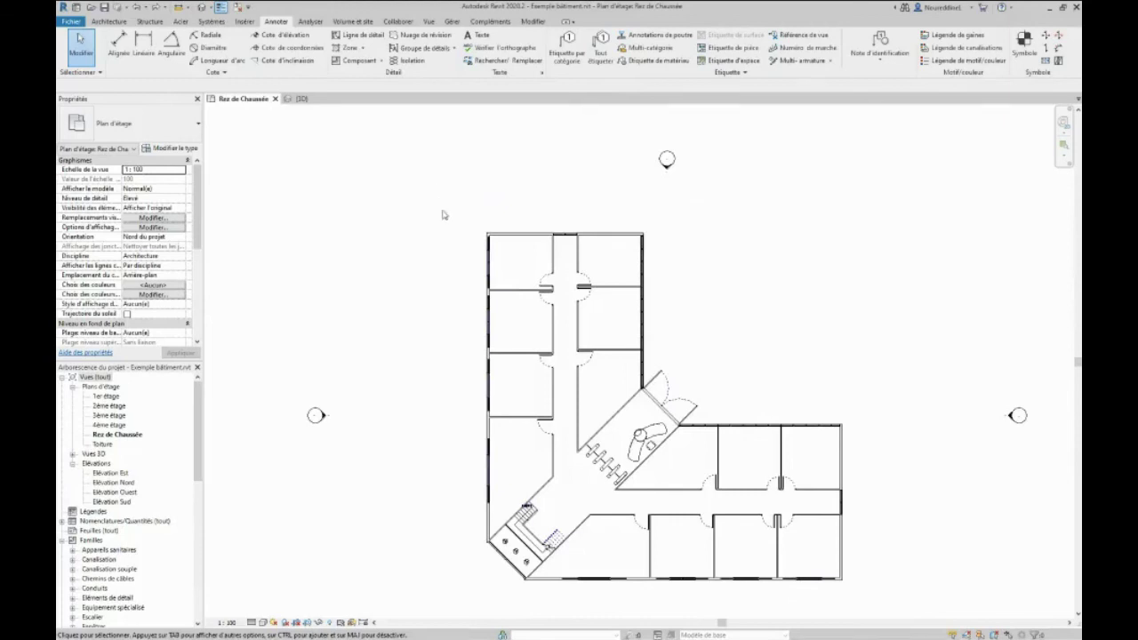
Tag all untagged windows and doors in the ground floor plan with their Type : Nombre tags.
left_click(601, 43)
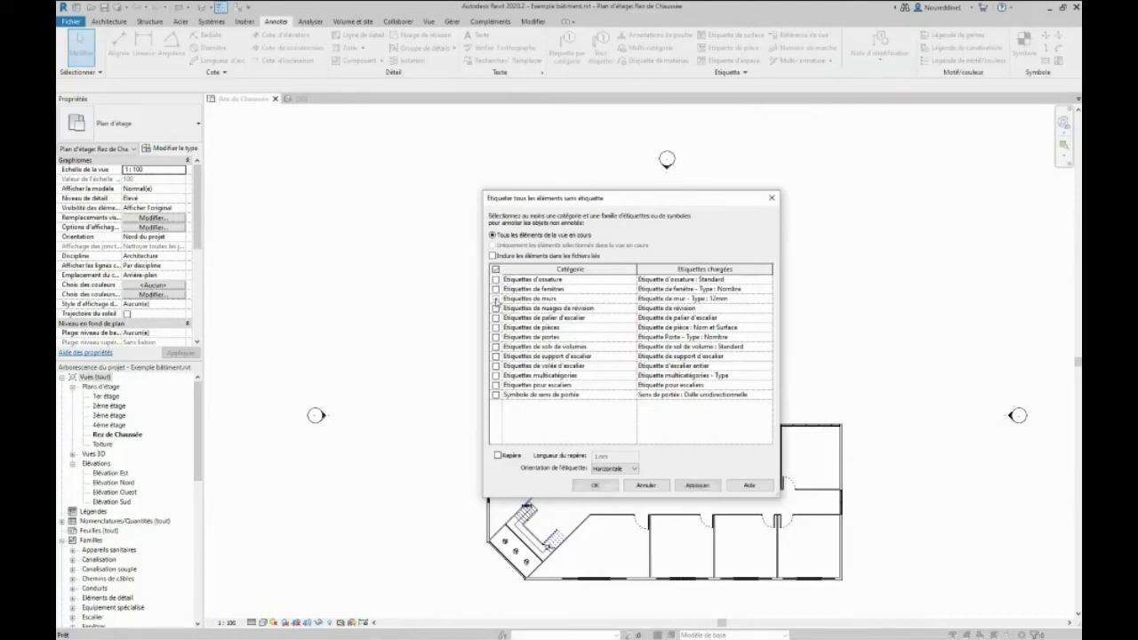
left_click(496, 289)
left_click(697, 485)
left_click(595, 485)
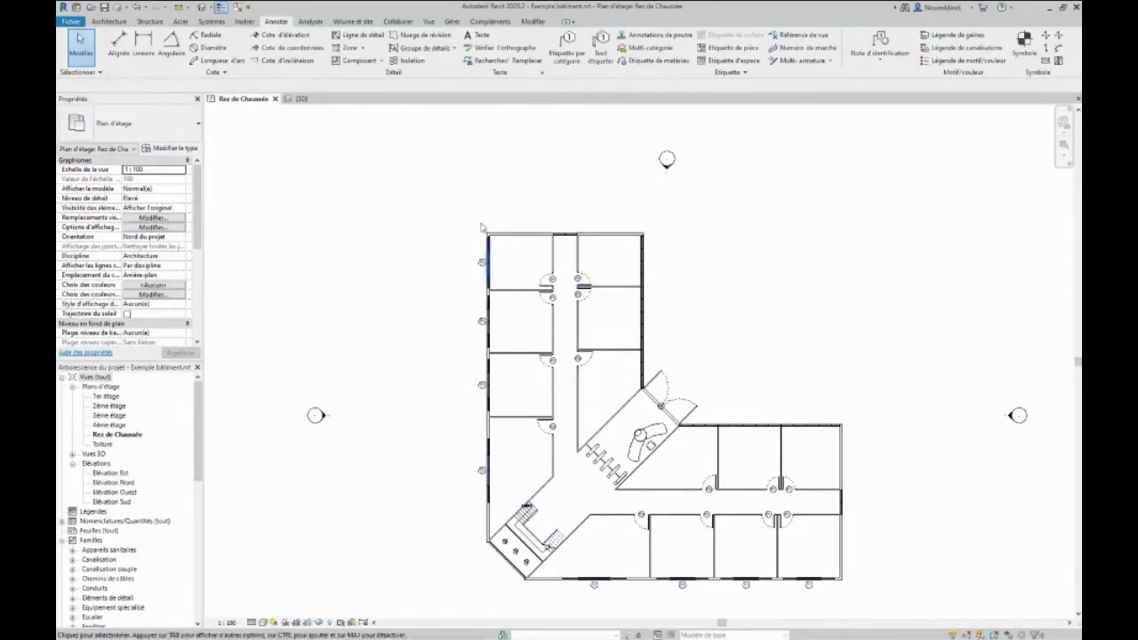
Draw a north-south building section through the rooms of the west wing, facing east, and open its view.
left_click(428, 21)
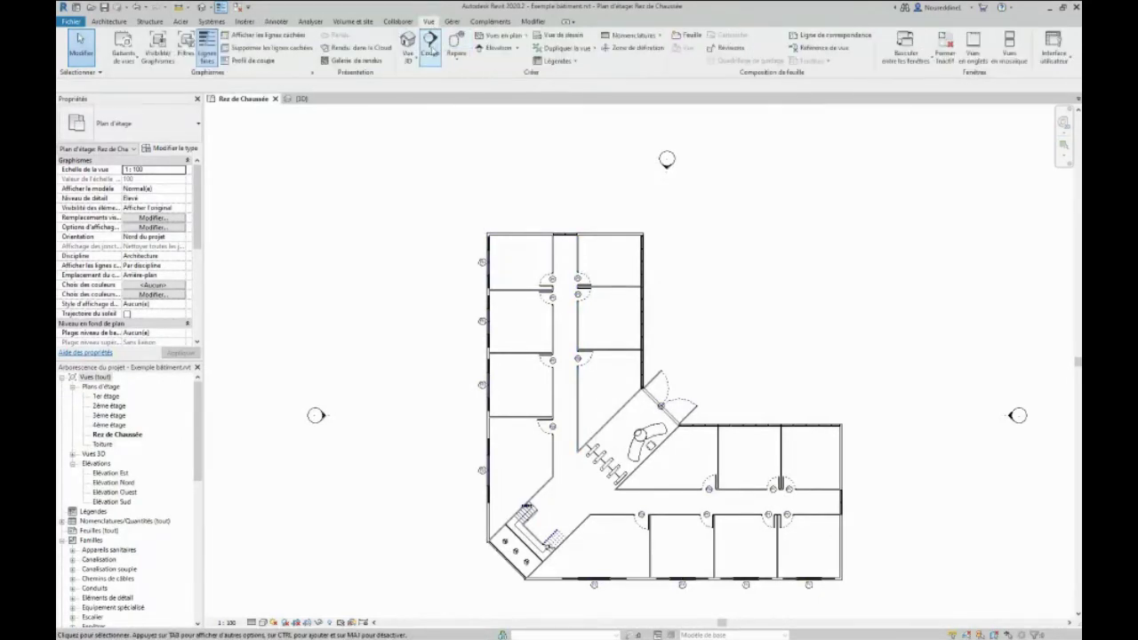
left_click(430, 44)
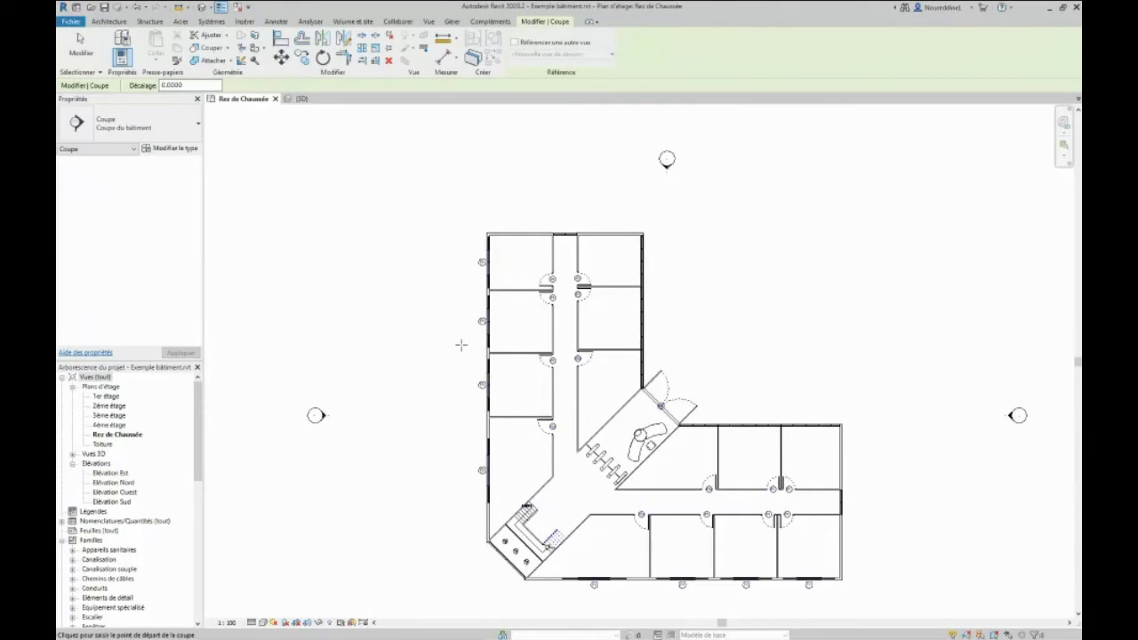
left_click(521, 203)
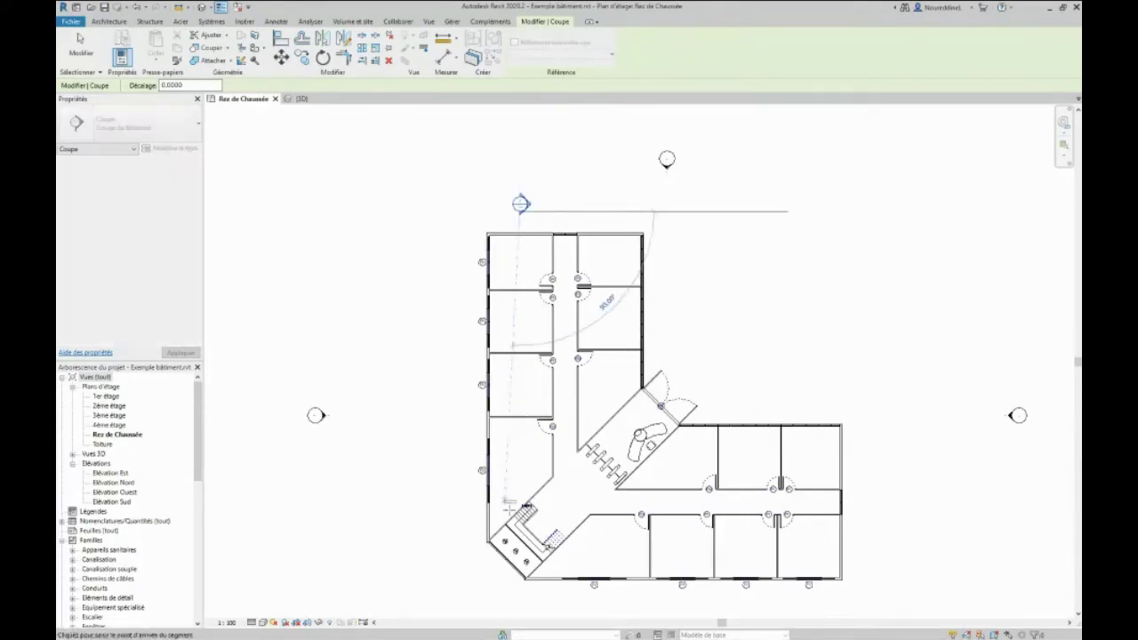
left_click(522, 463)
key("Escape")
right_click(558, 192)
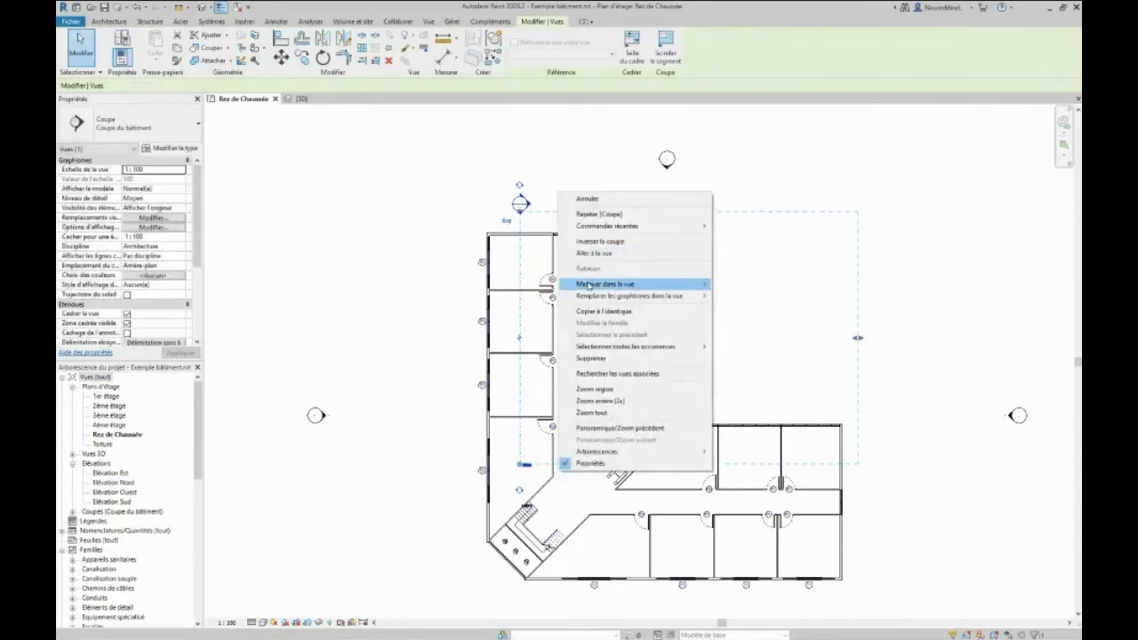
left_click(584, 253)
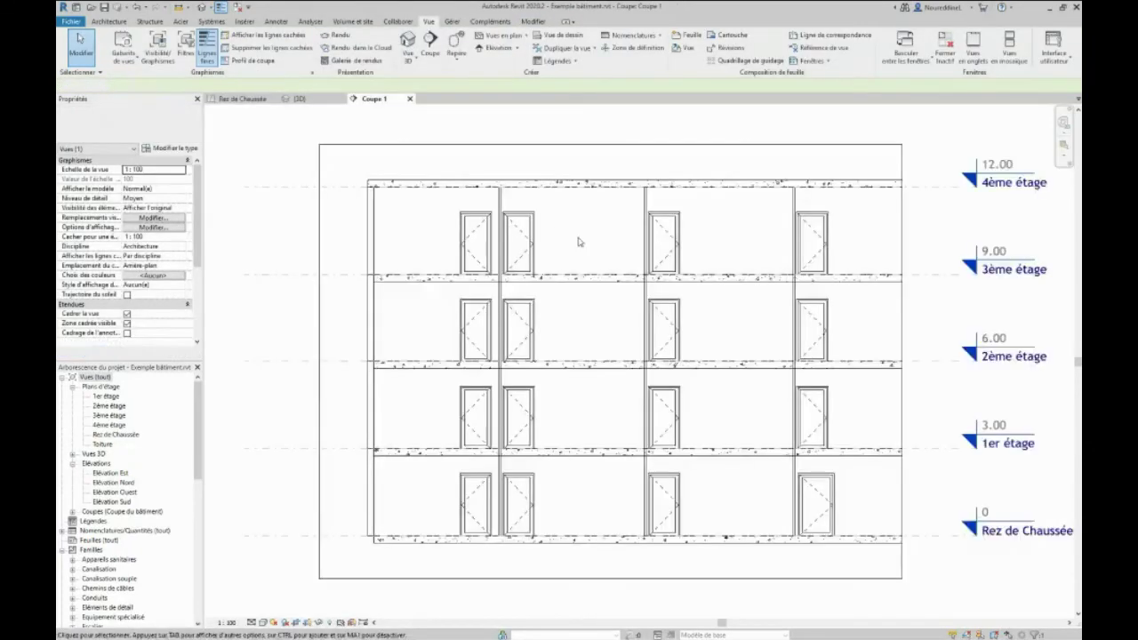
Tag by category the two adjacent doors nearest the building's north end on the 3ème étage, without leaders.
left_click(280, 23)
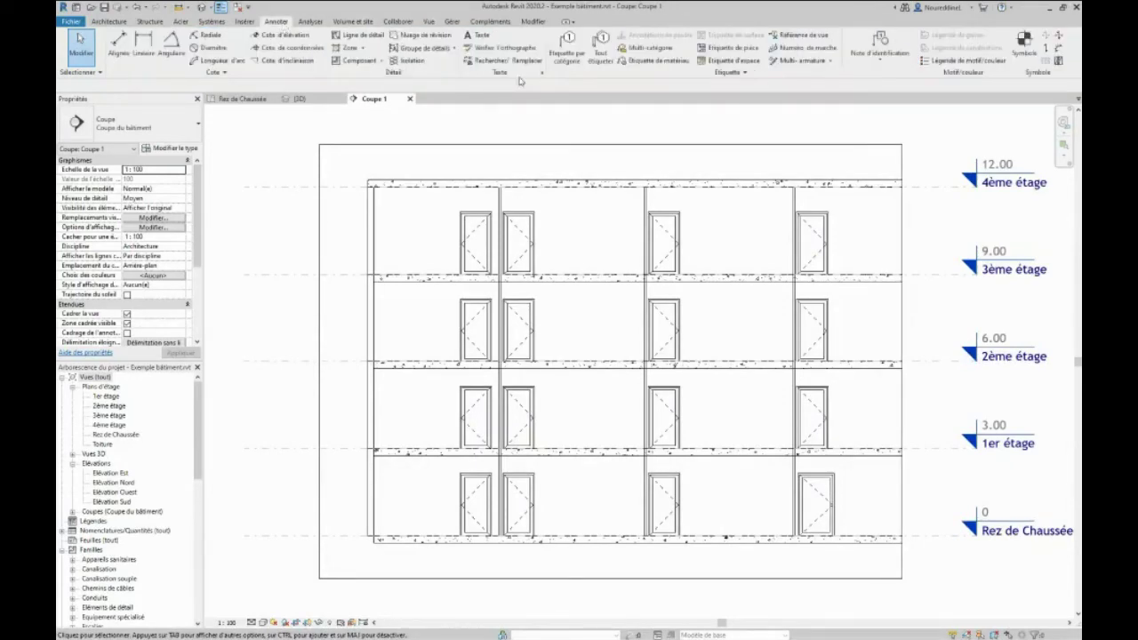
left_click(567, 44)
left_click(534, 242)
left_click(475, 241)
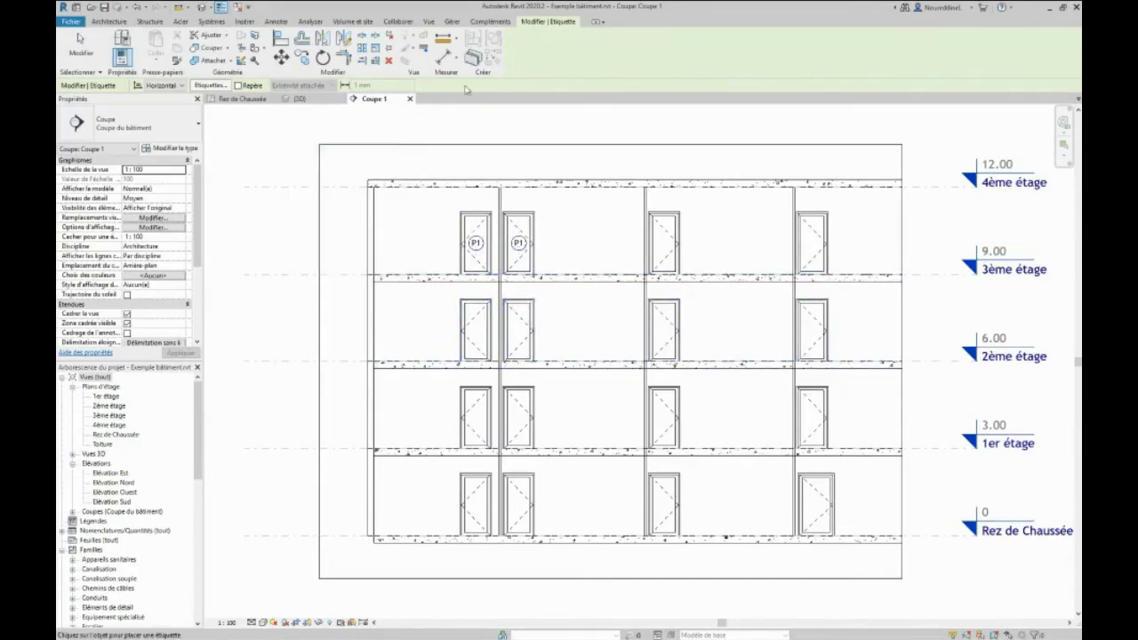
key("Escape")
key("Escape")
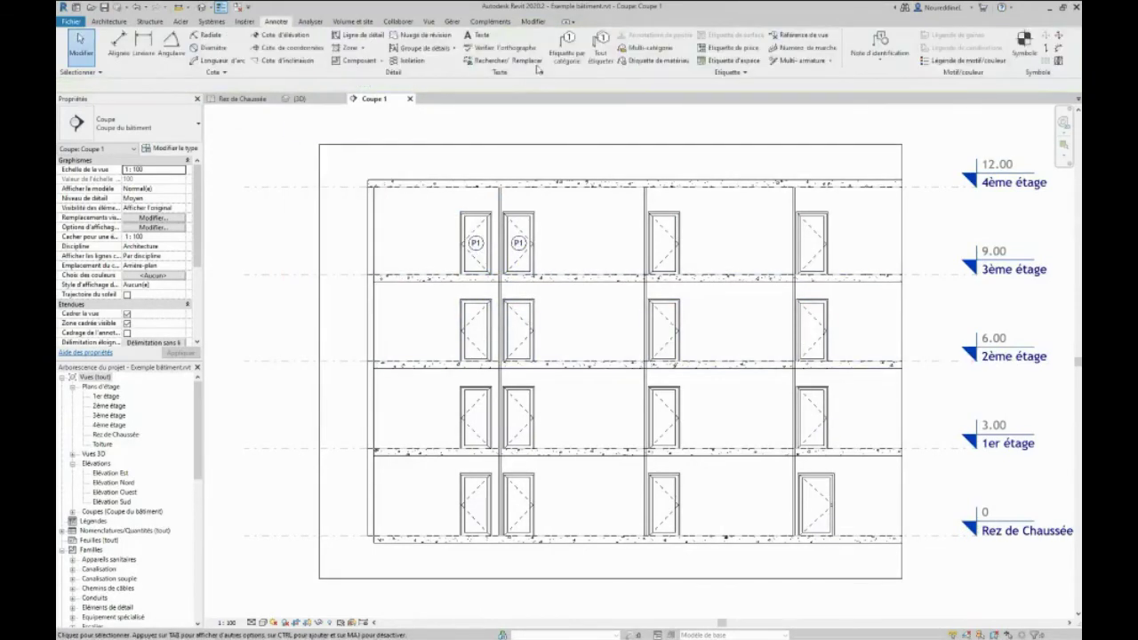
Delete the two P1 door tags on the 3ème étage, filtering the selection to door tags only.
left_click(599, 49)
left_click(646, 484)
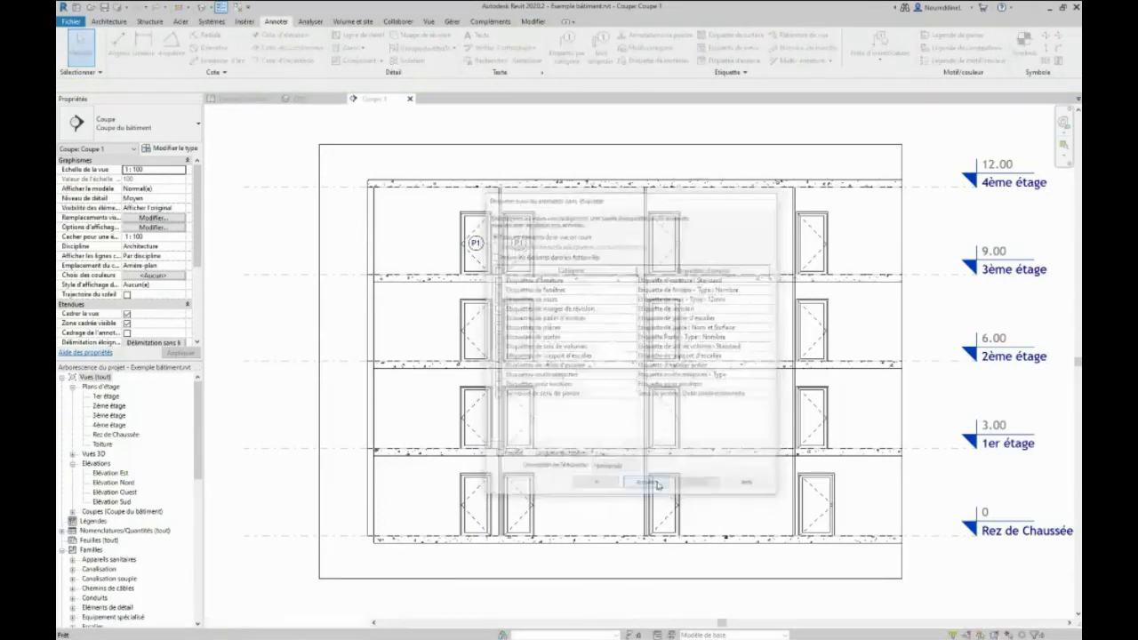
scroll(471, 240, "up", 3)
left_click(474, 242)
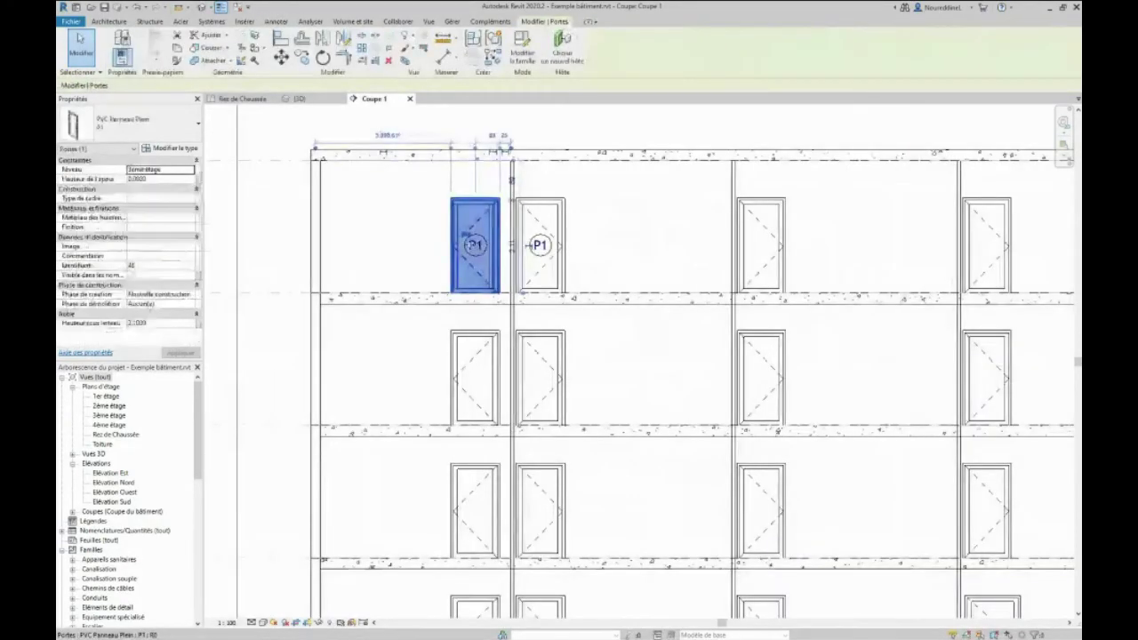
key("Escape")
left_click_drag(414, 185, 603, 285)
left_click(518, 44)
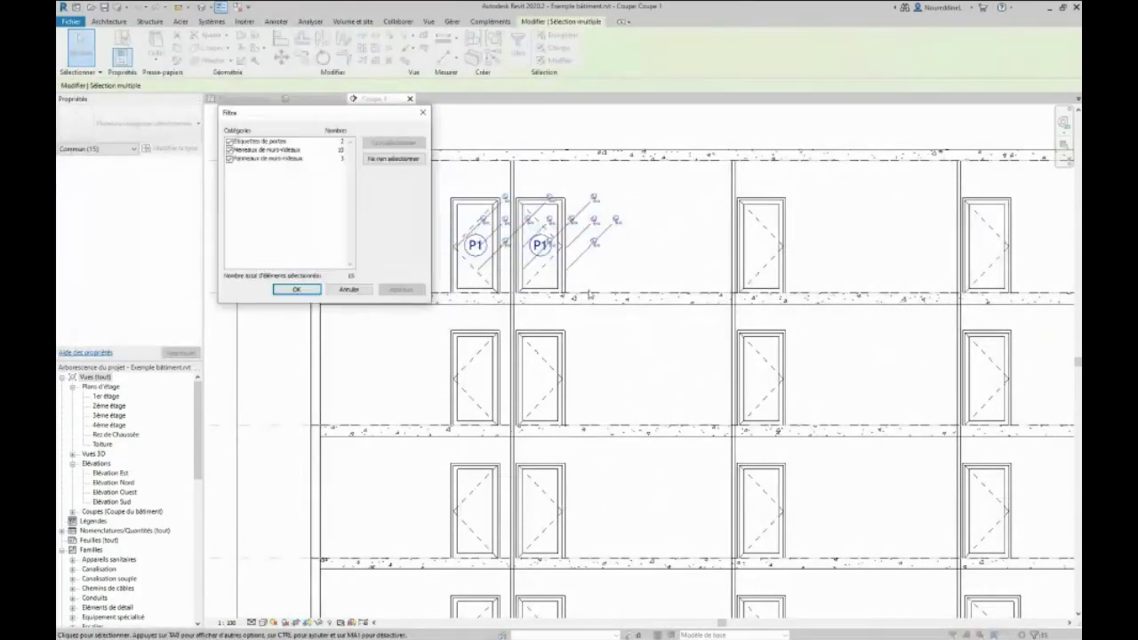
left_click(393, 158)
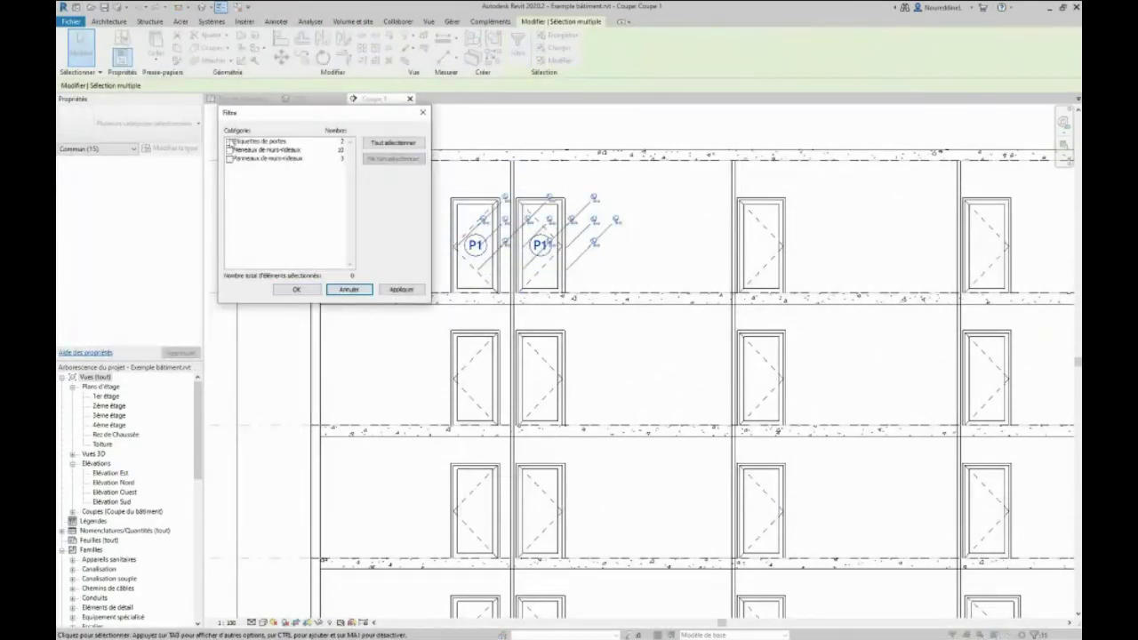
left_click(229, 141)
left_click(401, 290)
left_click(300, 292)
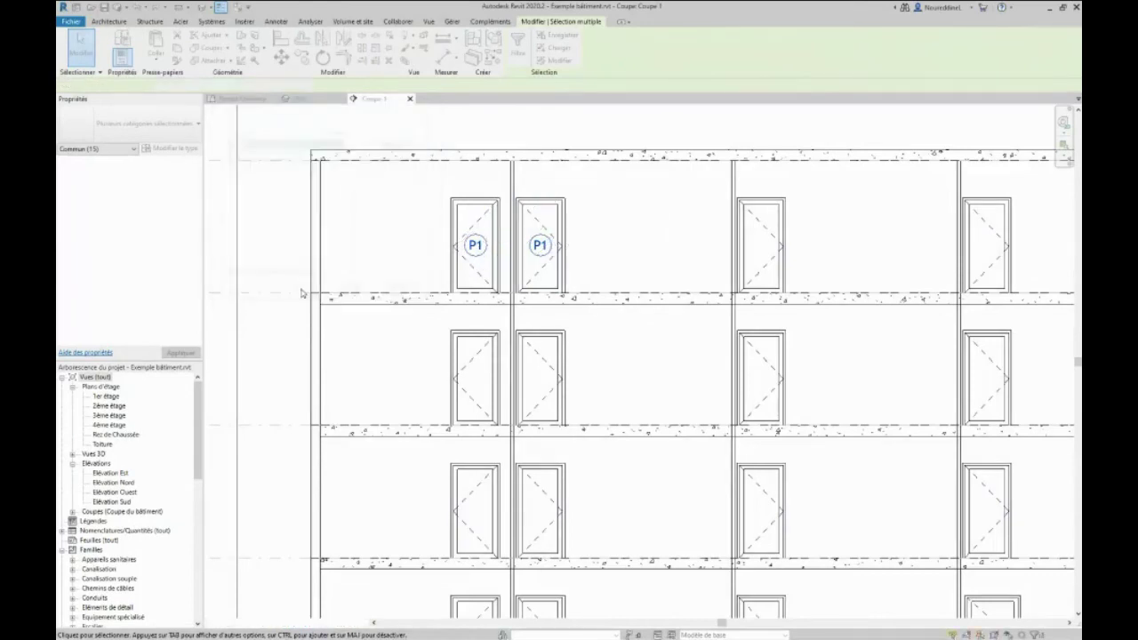
key("Delete")
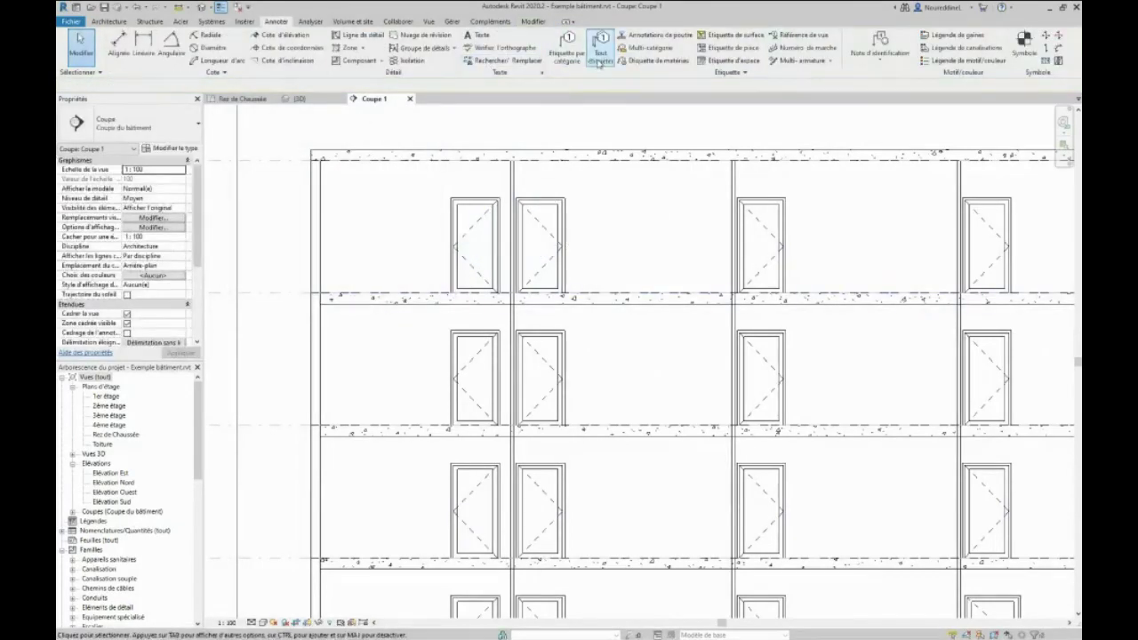
Tag all untagged windows and doors in the Coupe 1 section with their Type : Nombre tags, without leaders.
left_click(600, 55)
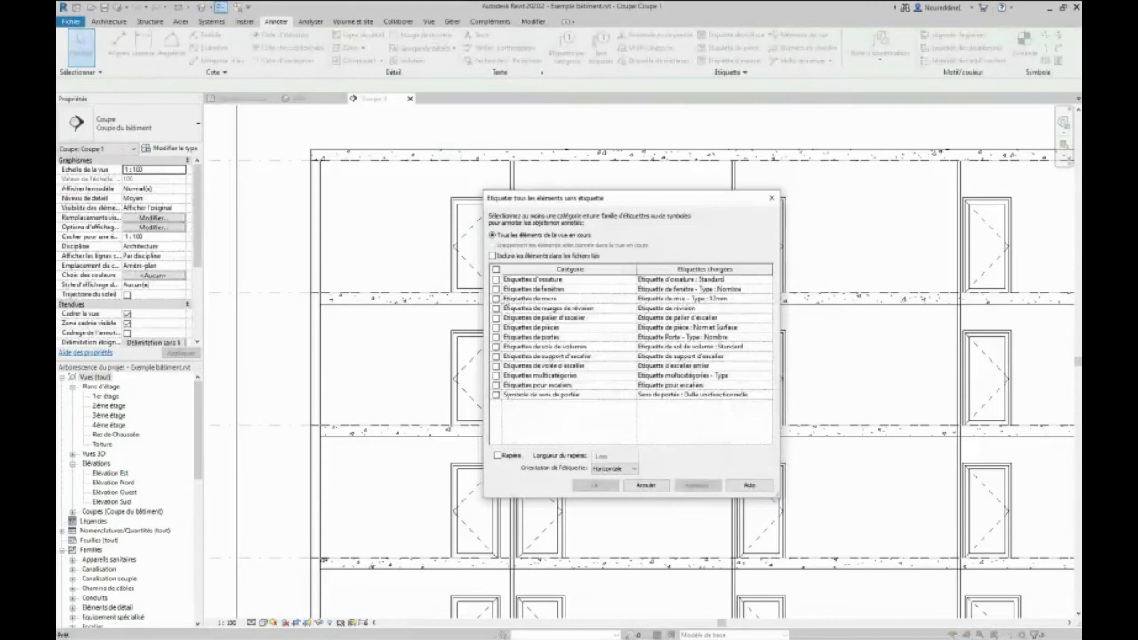
left_click(495, 289)
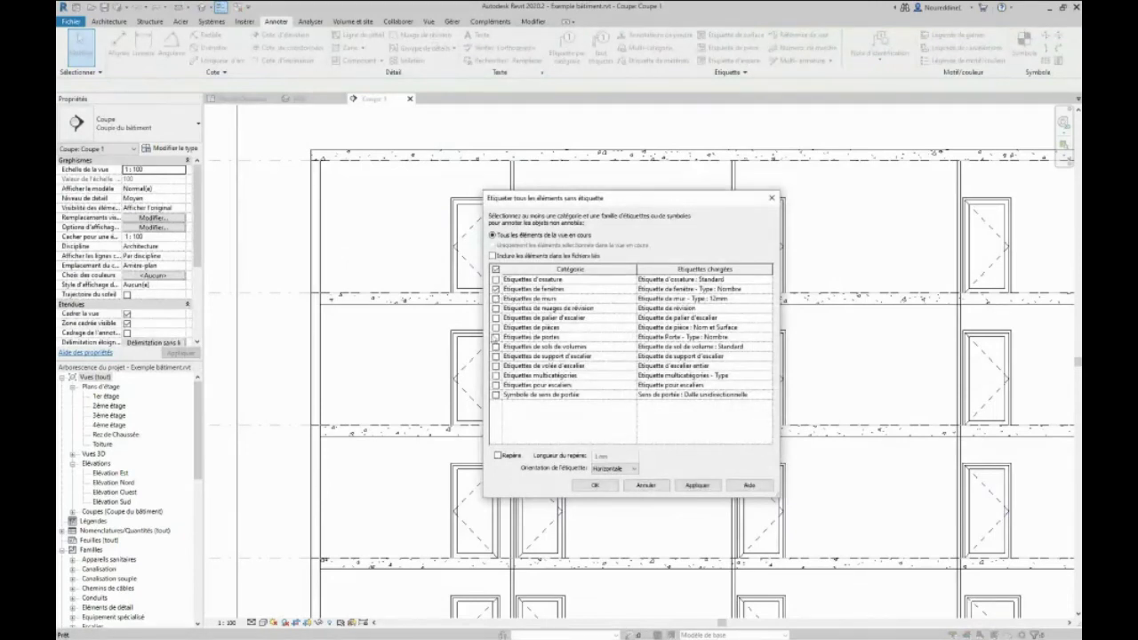
left_click(497, 338)
left_click(697, 484)
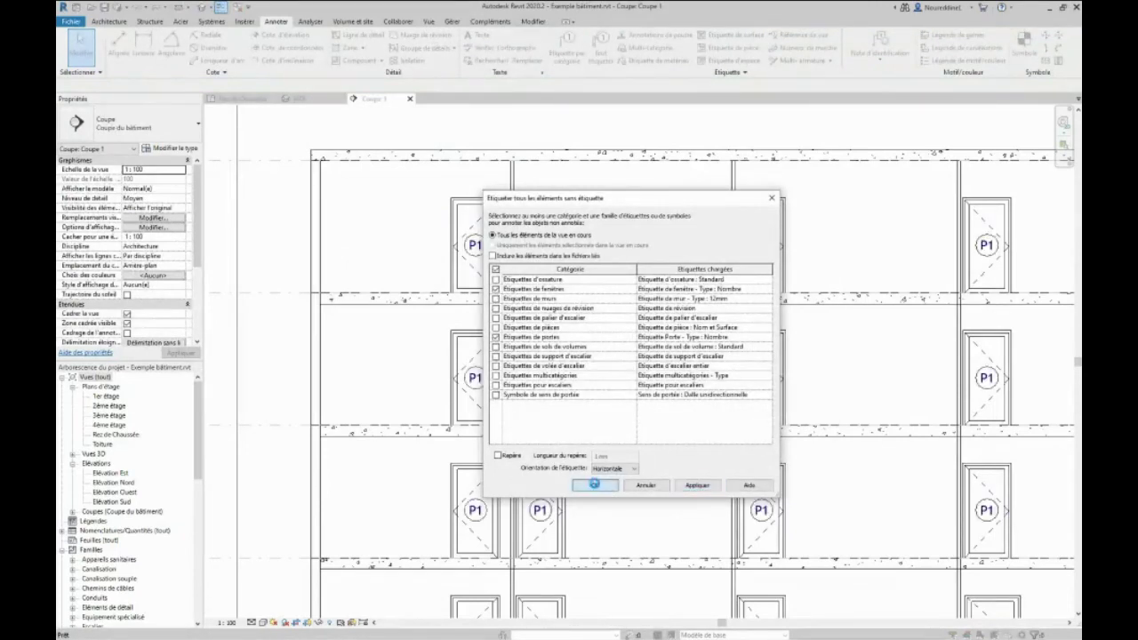
left_click(595, 485)
Stretch the crop region of Coupe 1 on its stair side until it takes in the staircase and the building's end.
scroll(642, 280, "down", 4)
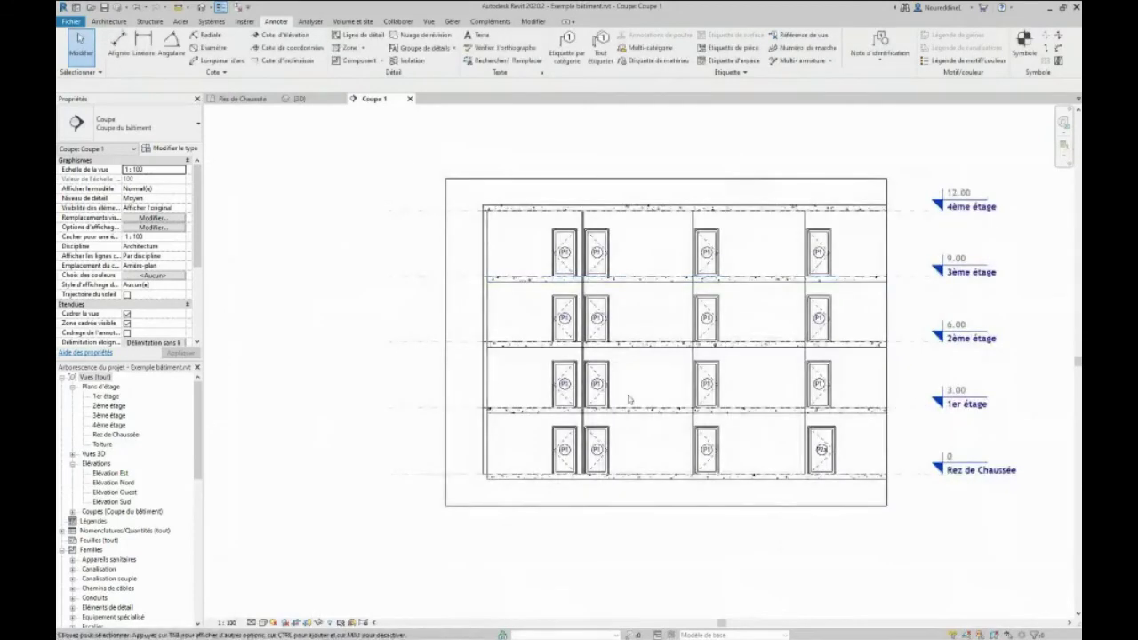
scroll(614, 416, "down", 2)
scroll(666, 506, "down", 1)
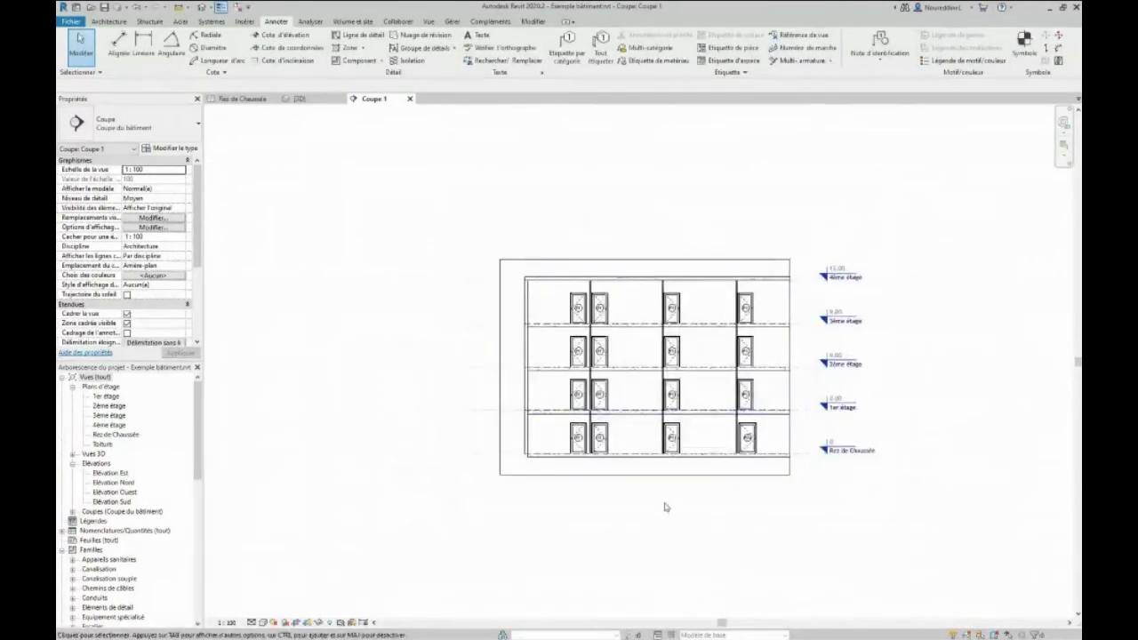
scroll(623, 483, "up", 3)
left_click(677, 365)
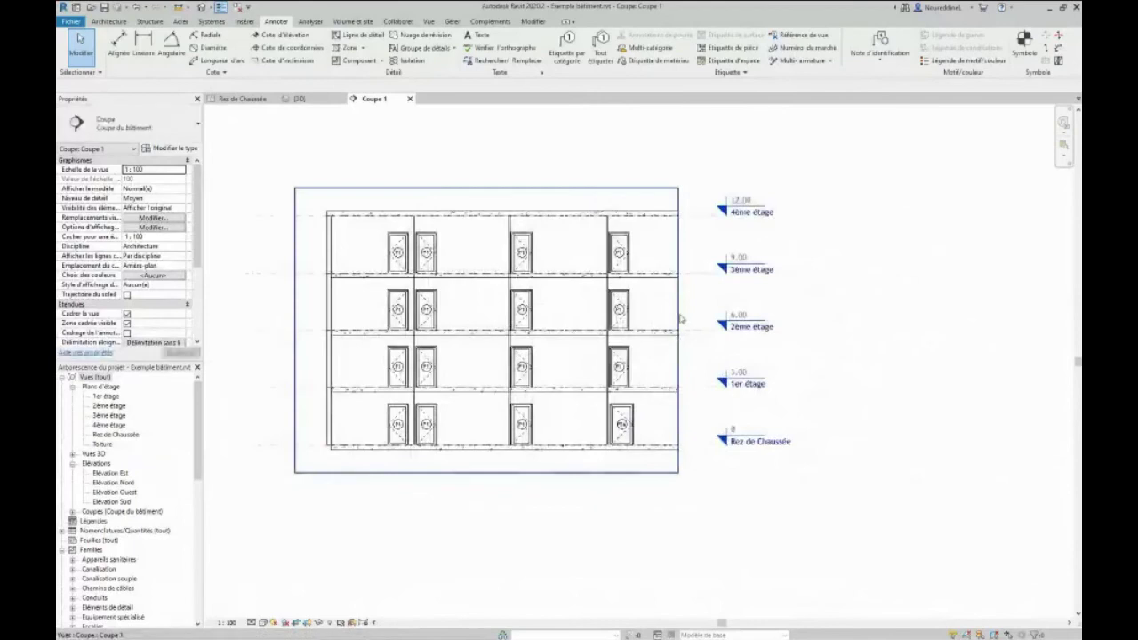
left_click_drag(678, 331, 838, 343)
scroll(698, 360, "down", 1)
scroll(676, 355, "down", 1)
left_click(671, 504)
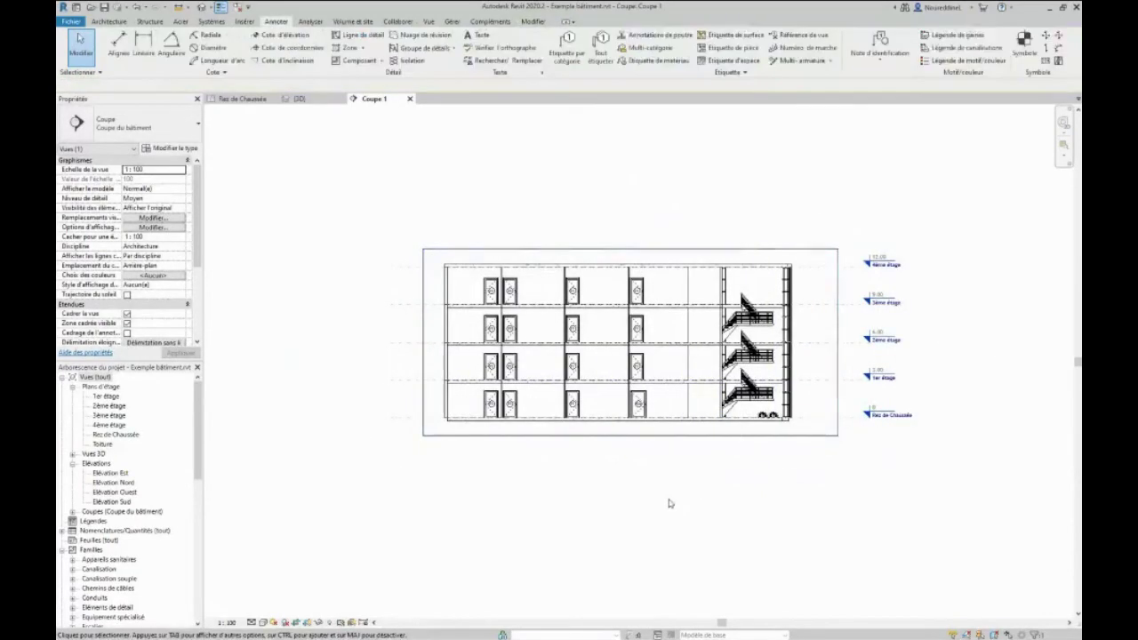
scroll(731, 377, "up", 2)
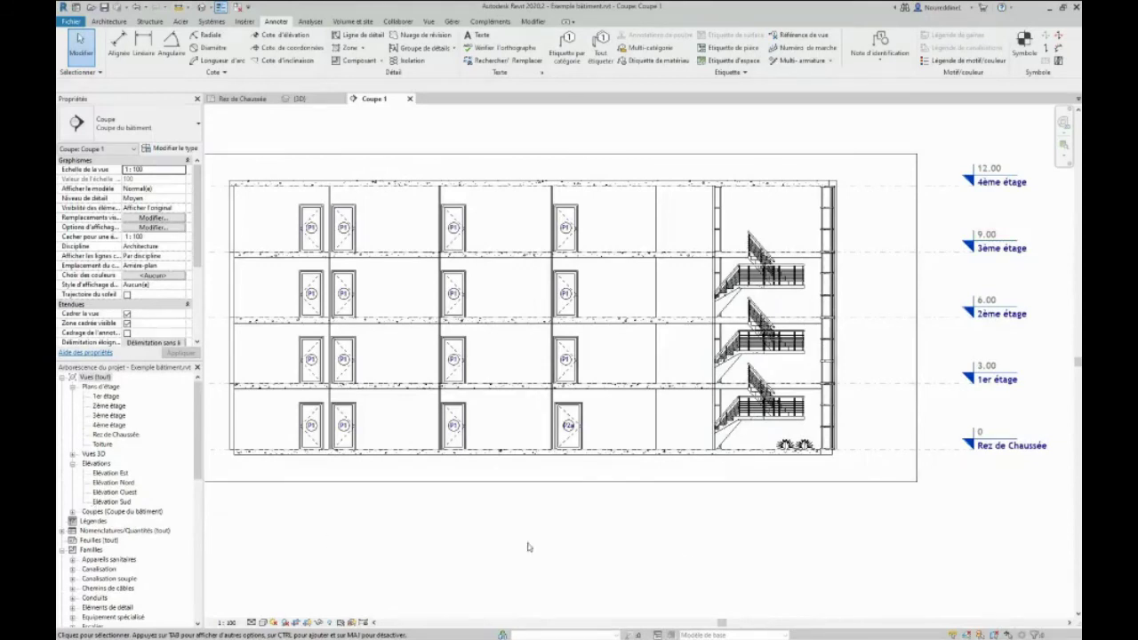
scroll(648, 550, "down", 1)
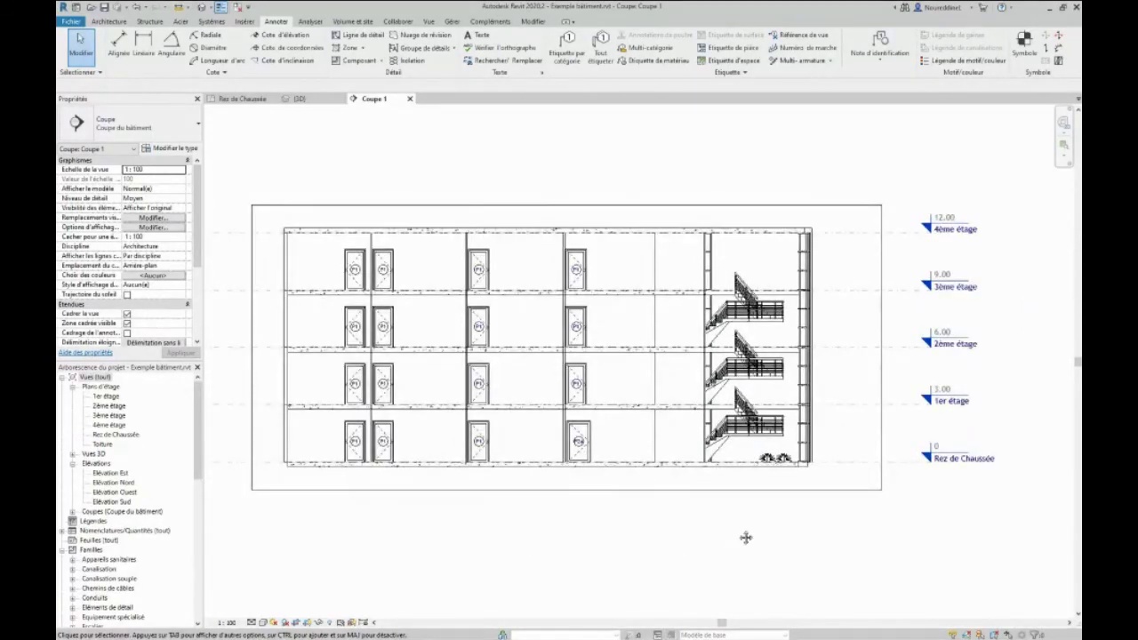
middle_click_drag(745, 537, 803, 512)
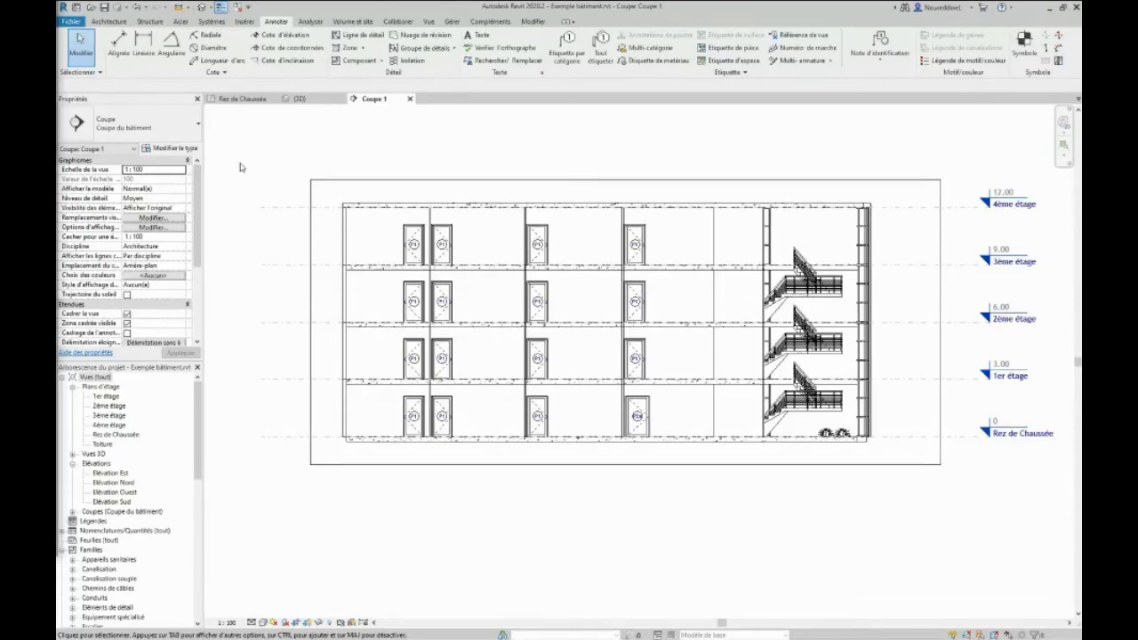
Turn on the Niveaux annotation category in the visibility/graphics overrides of the {3D} view.
left_click(306, 100)
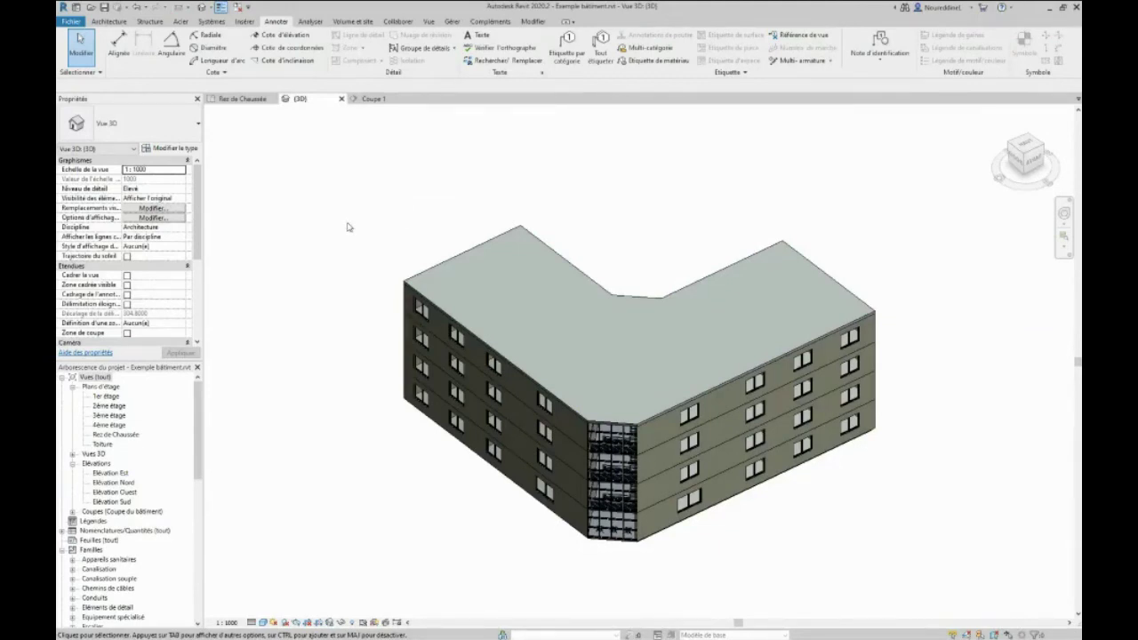
left_click(371, 101)
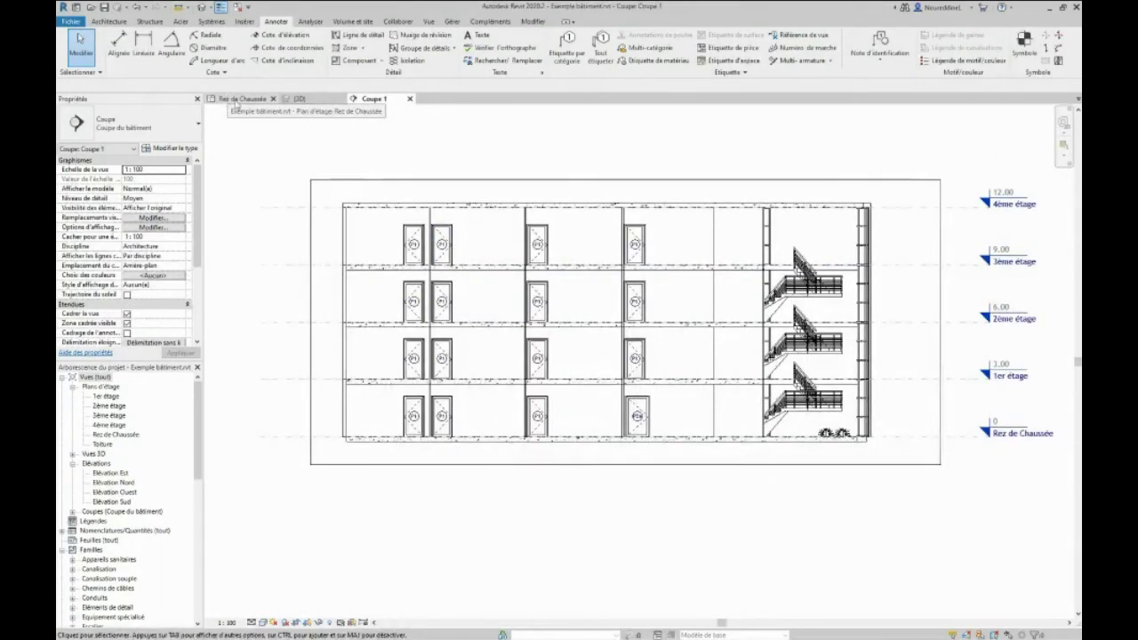
left_click(289, 100)
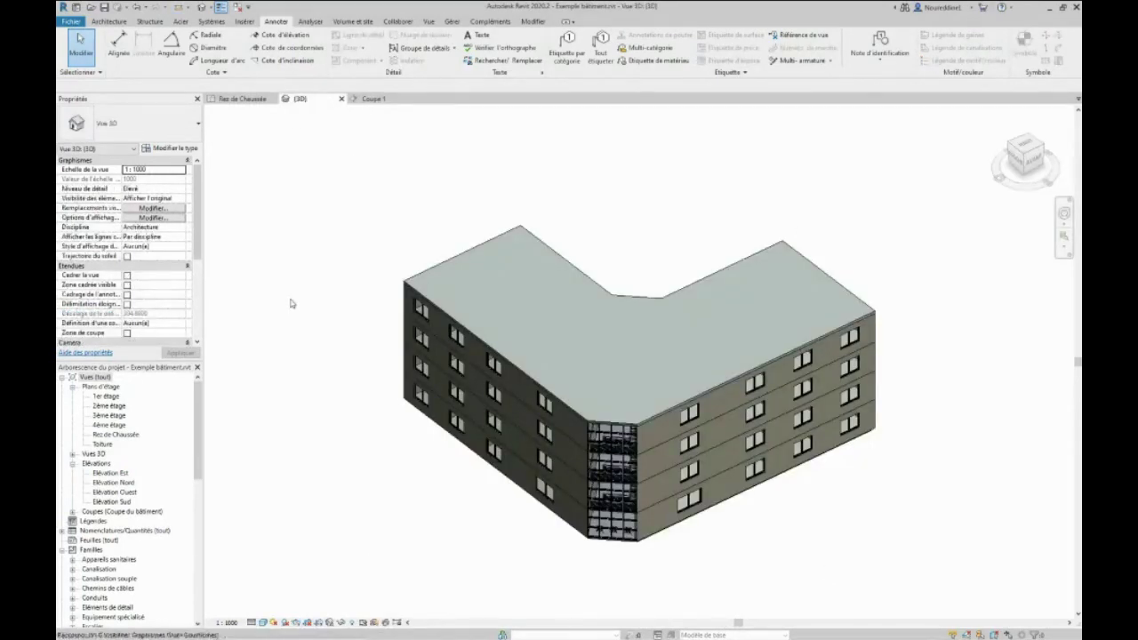
key("v")
key("g")
scroll(496, 352, "down", 3)
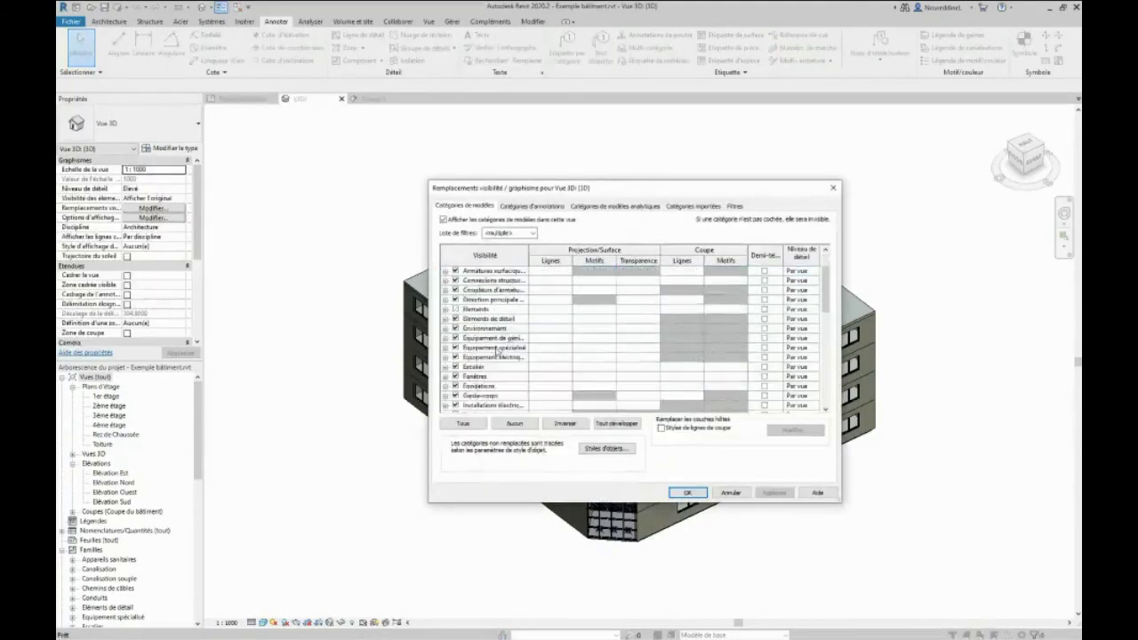
left_click(559, 207)
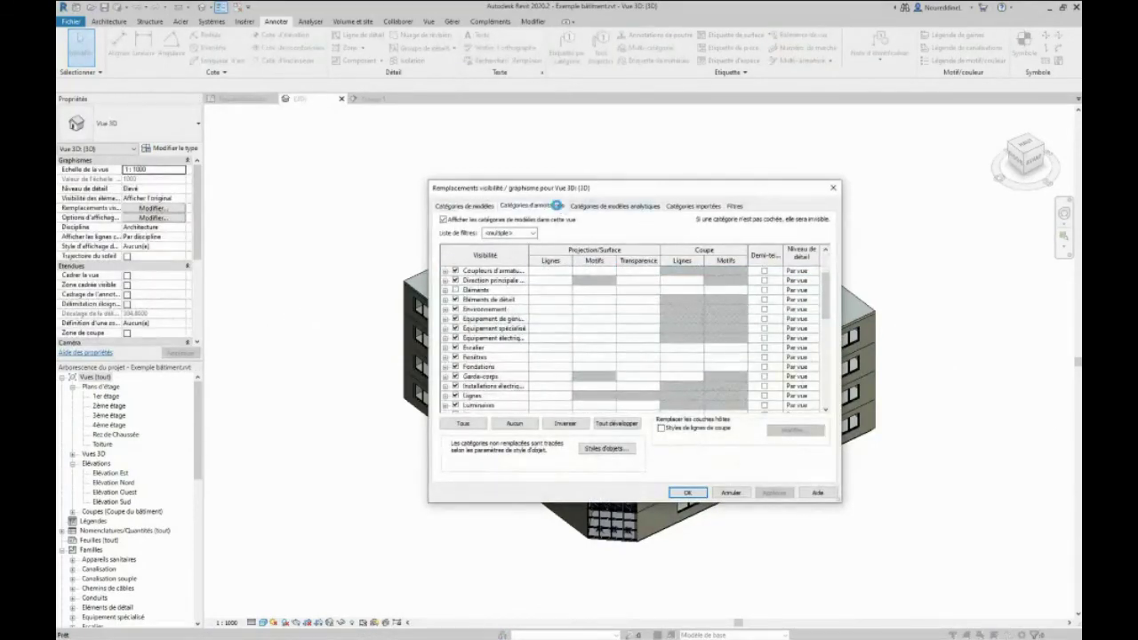
scroll(524, 270, "down", 4)
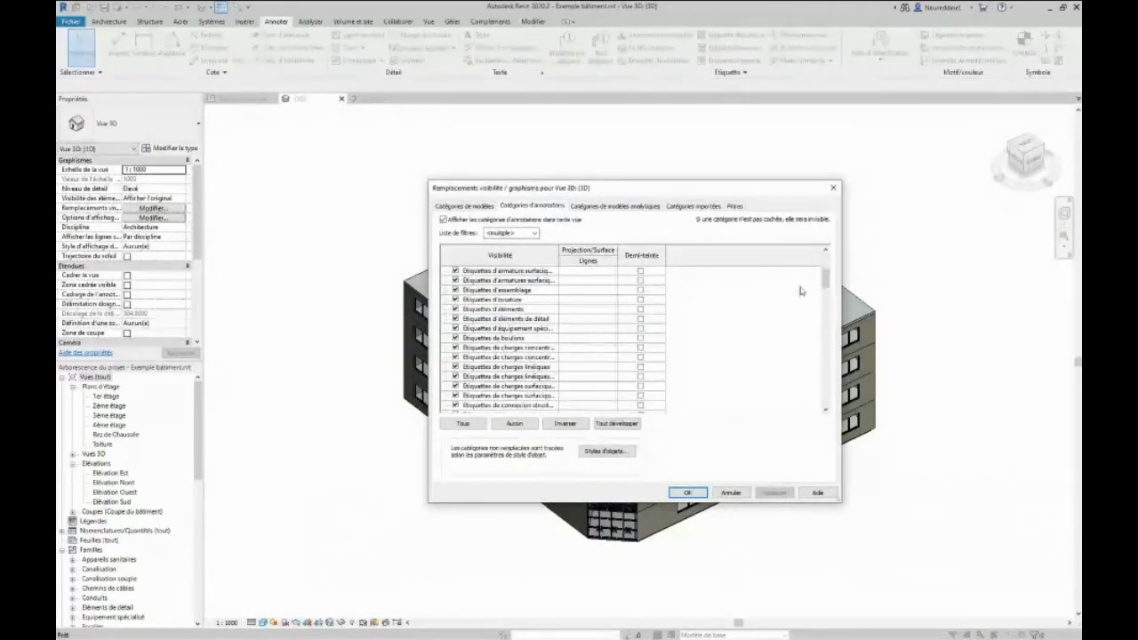
left_click_drag(827, 281, 827, 380)
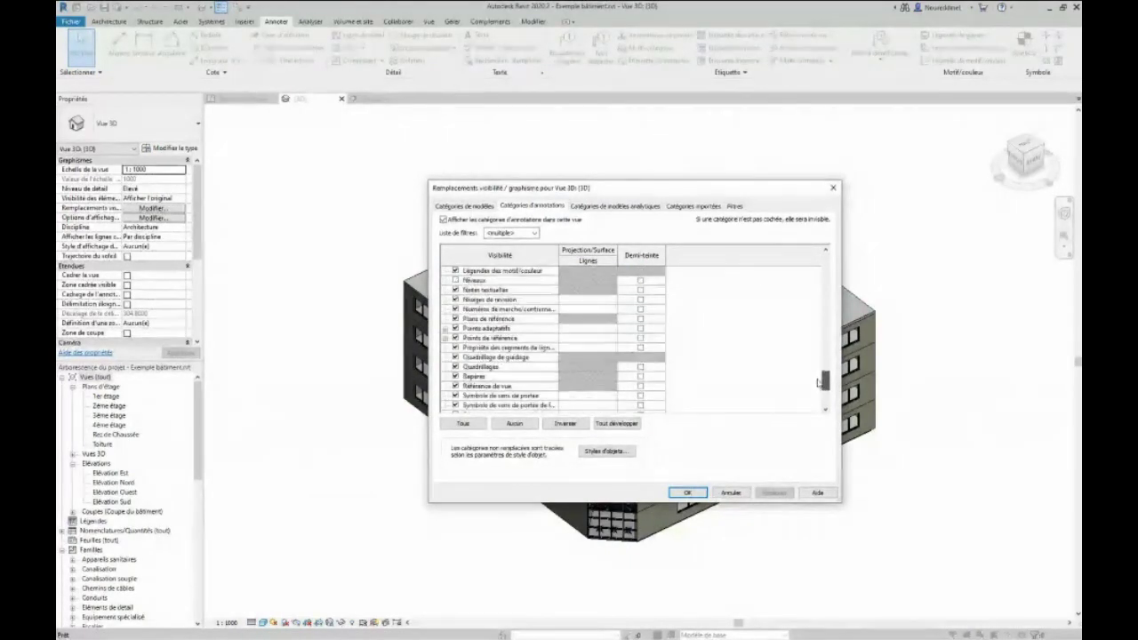
left_click(456, 281)
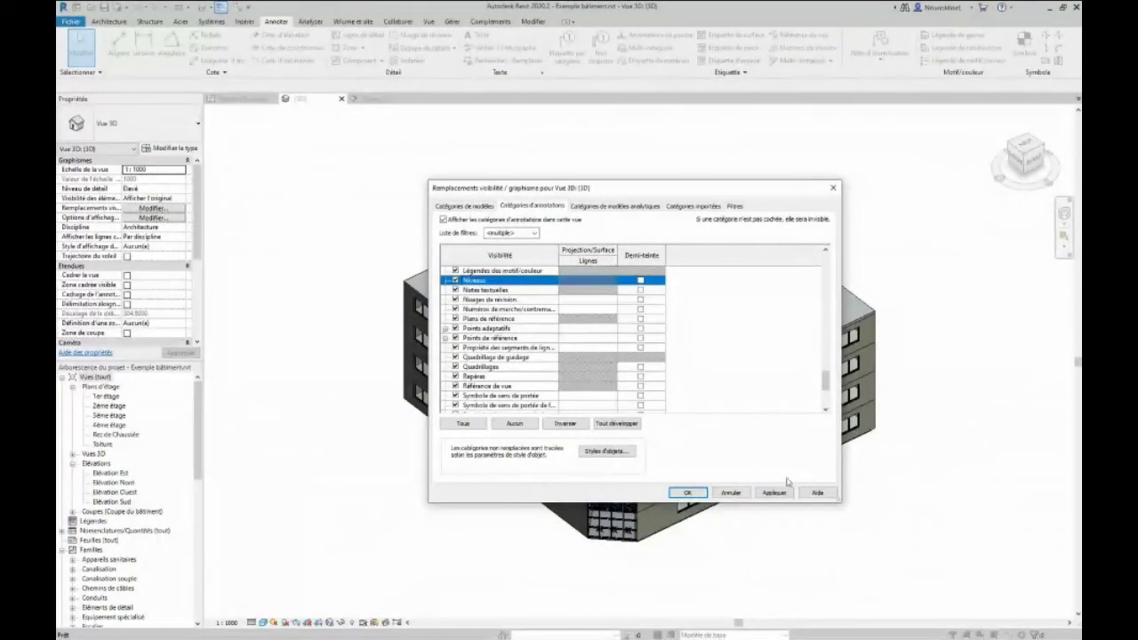
left_click(775, 493)
left_click(687, 492)
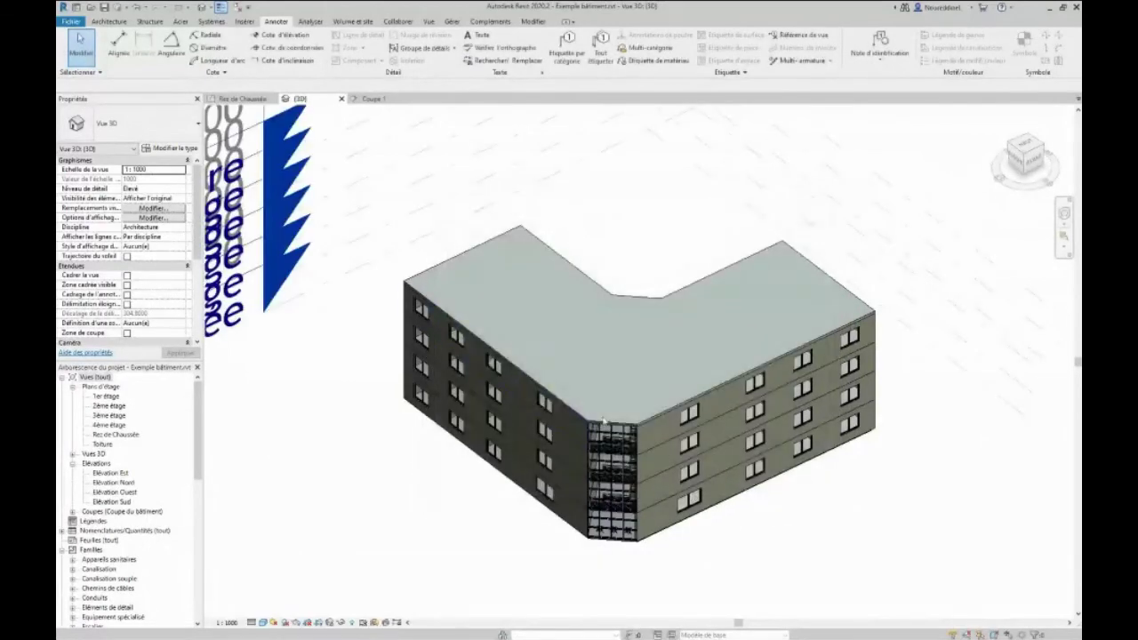
Orient the {3D} view to its front (Avant) face and examine the level heads against the building.
scroll(508, 381, "down", 2)
scroll(508, 379, "down", 1)
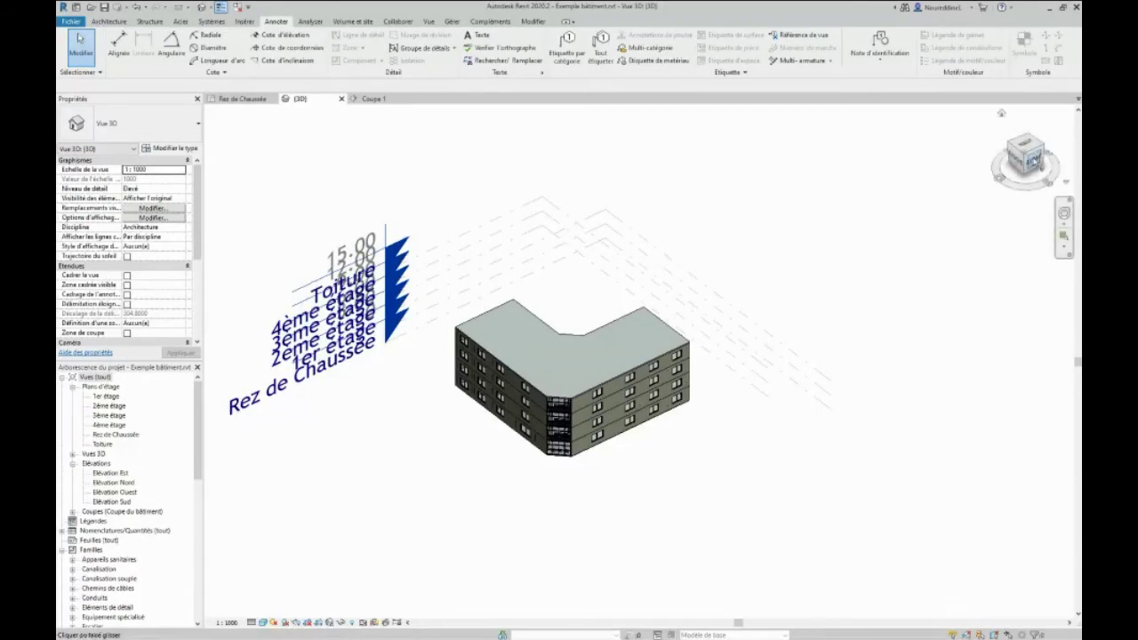
left_click(1032, 160)
scroll(512, 360, "up", 3)
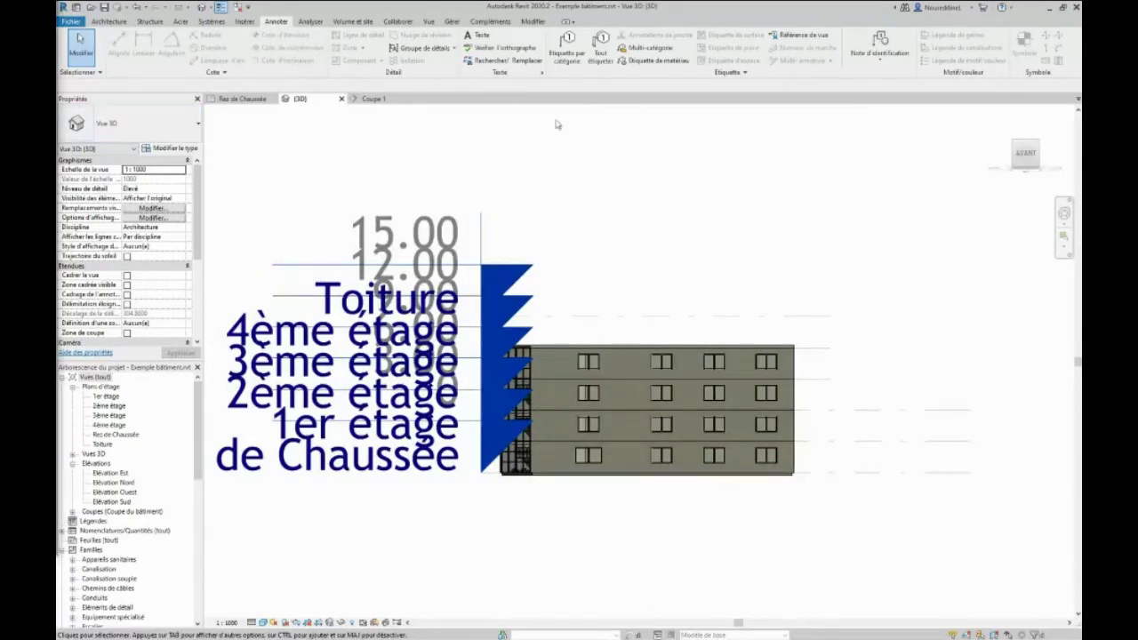
left_click_drag(654, 183, 605, 152)
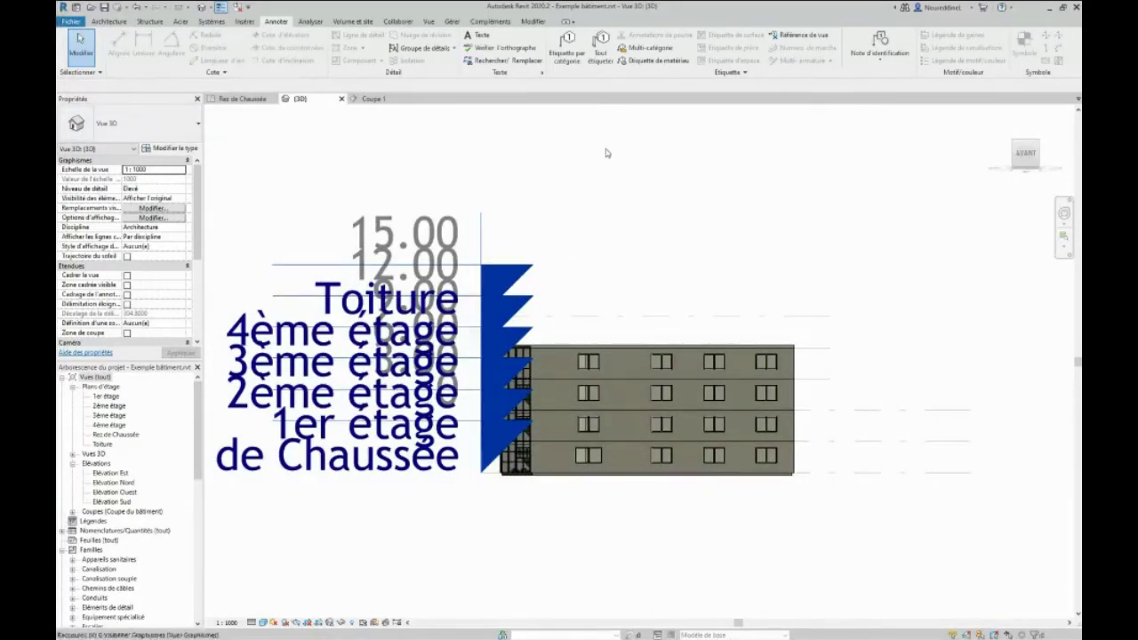
Turn off the Niveaux annotation category in the visibility/graphics overrides of the {3D} view.
key("v")
key("g")
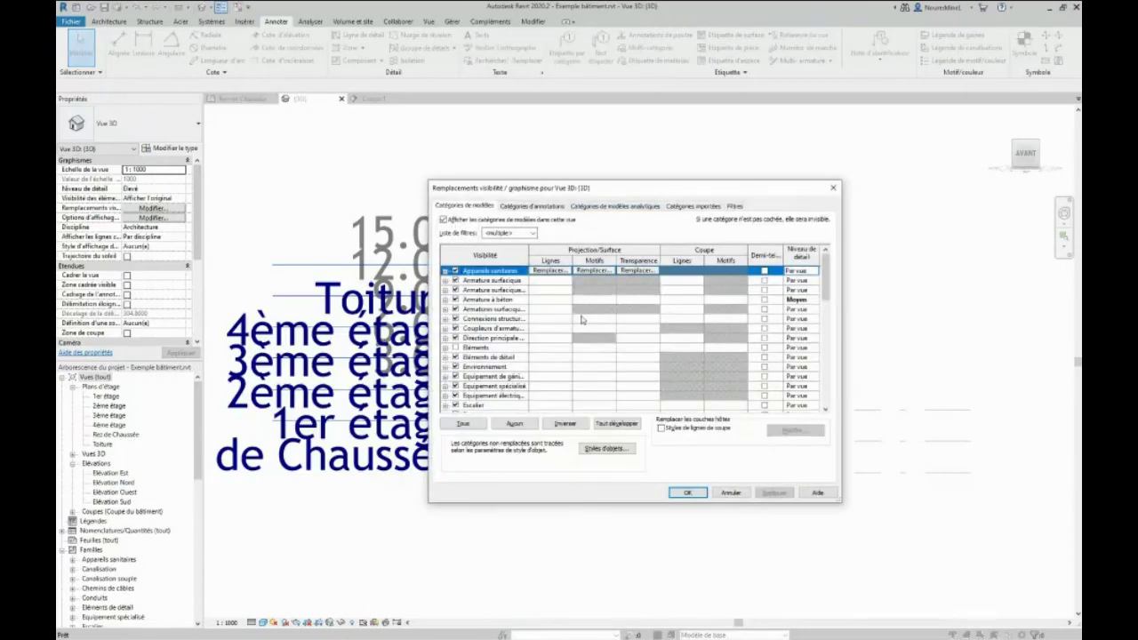
left_click(530, 206)
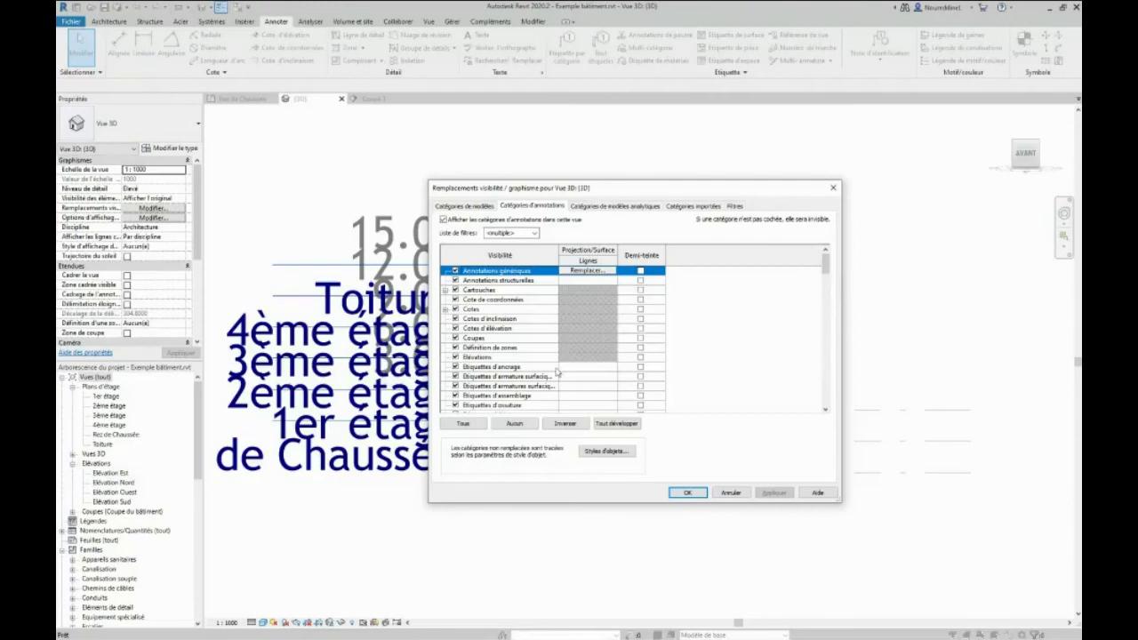
scroll(562, 367, "down", 3)
scroll(580, 359, "down", 3)
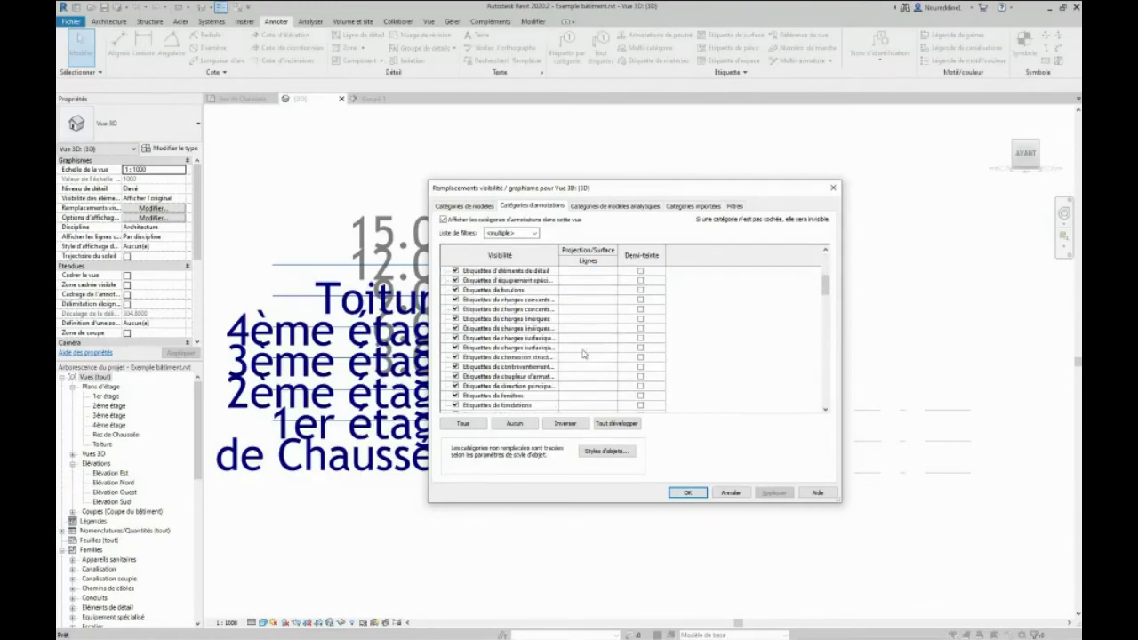
left_click_drag(825, 284, 825, 376)
scroll(528, 343, "up", 5)
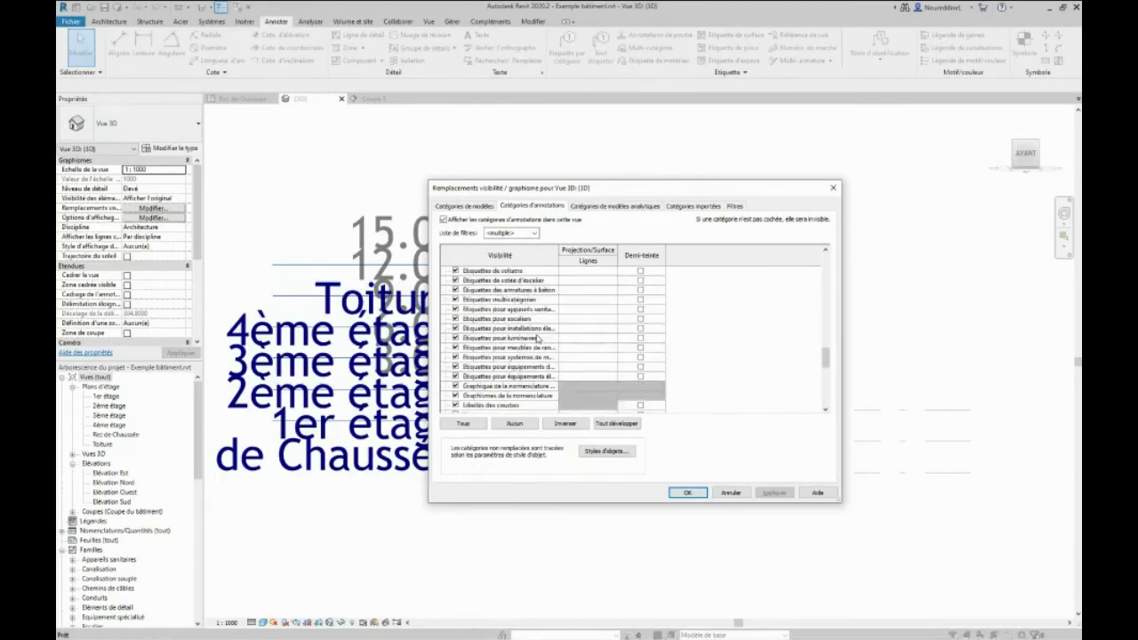
scroll(528, 343, "down", 4)
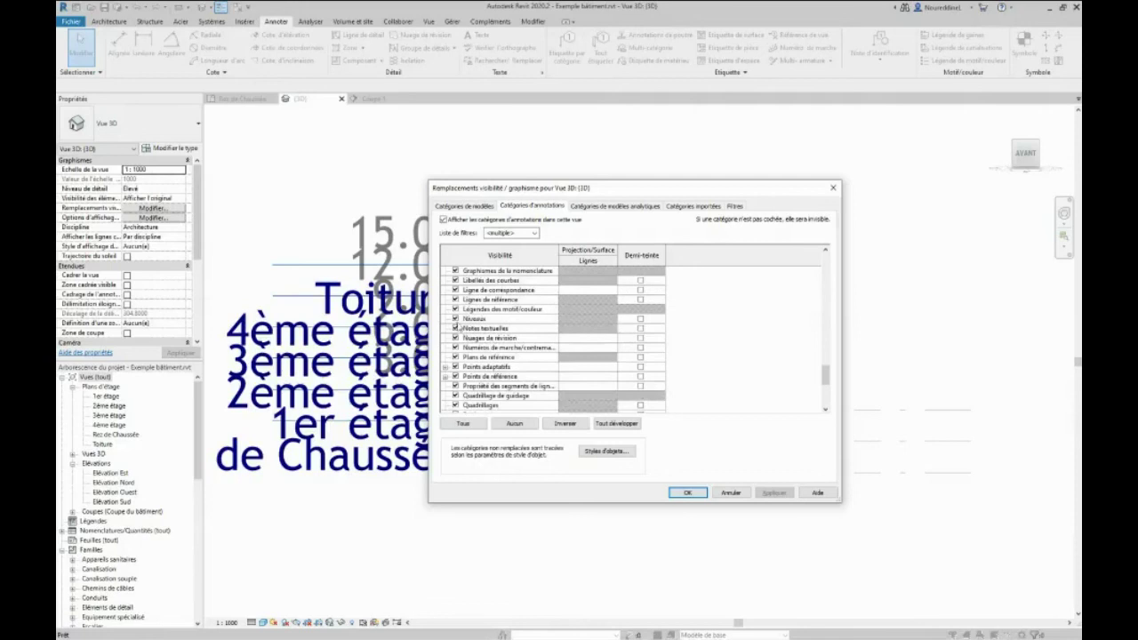
left_click(455, 318)
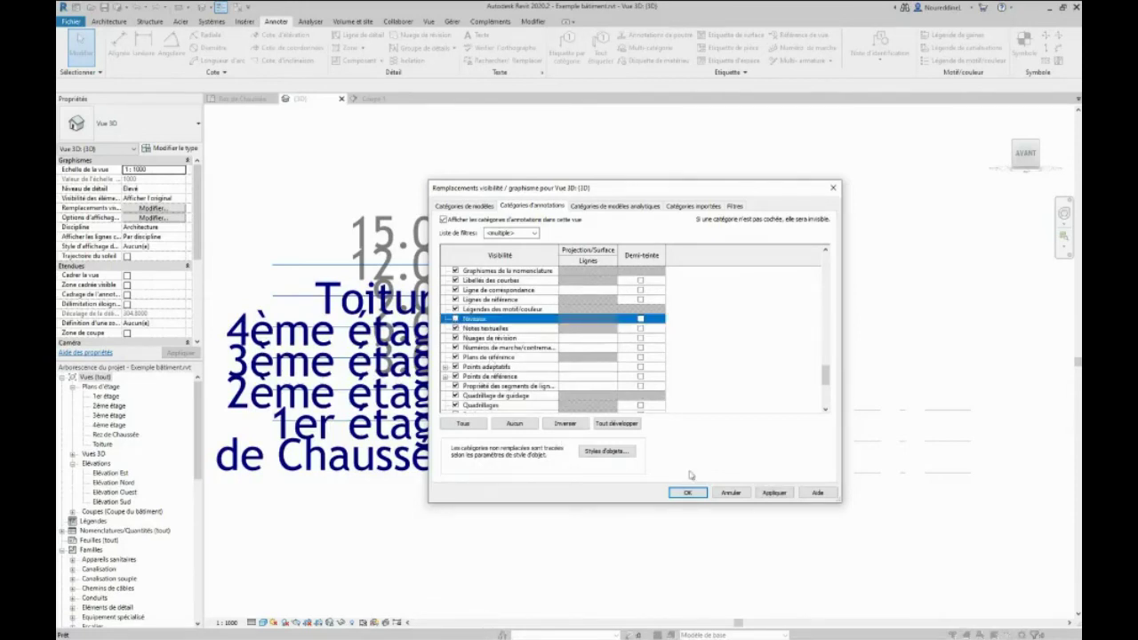
left_click(770, 493)
left_click(704, 496)
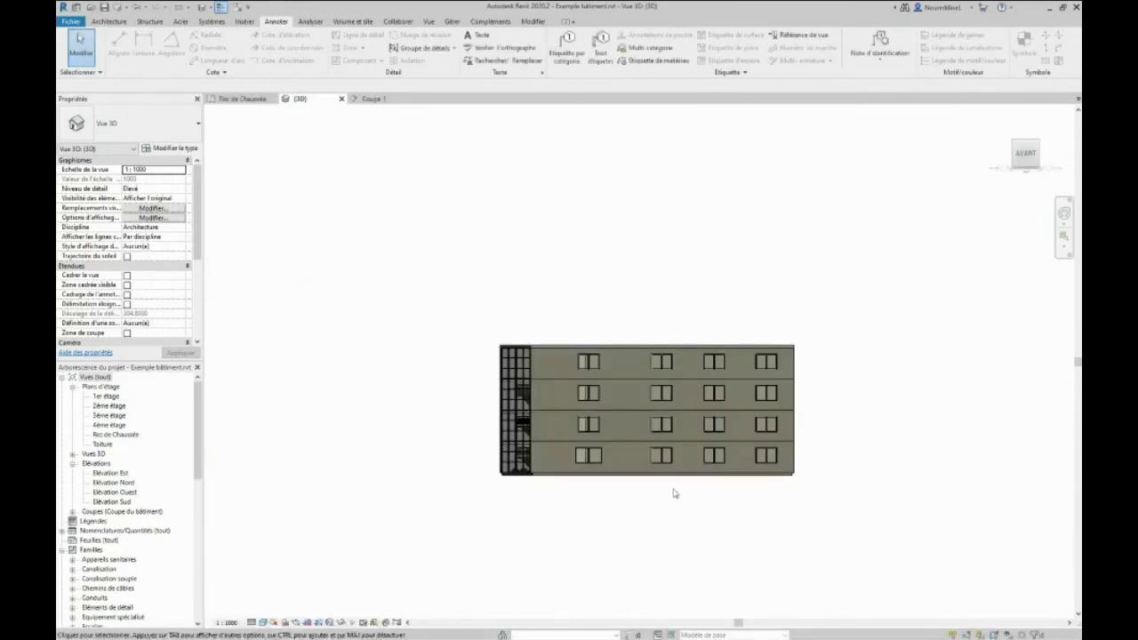
Switch back to the Rez de Chaussée floor plan.
left_click(238, 101)
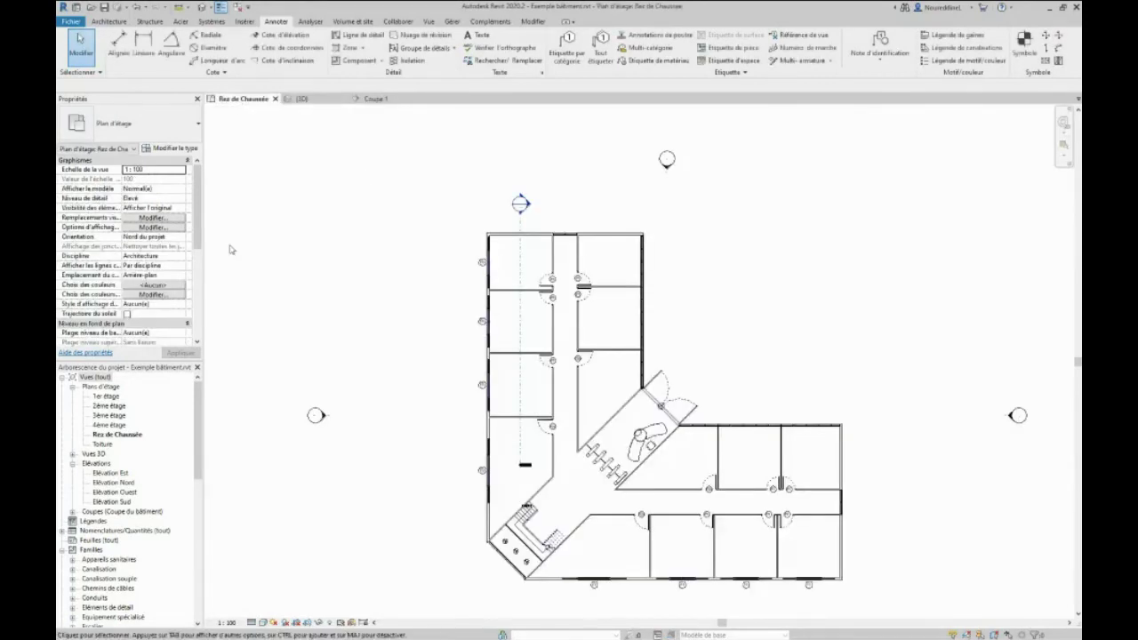